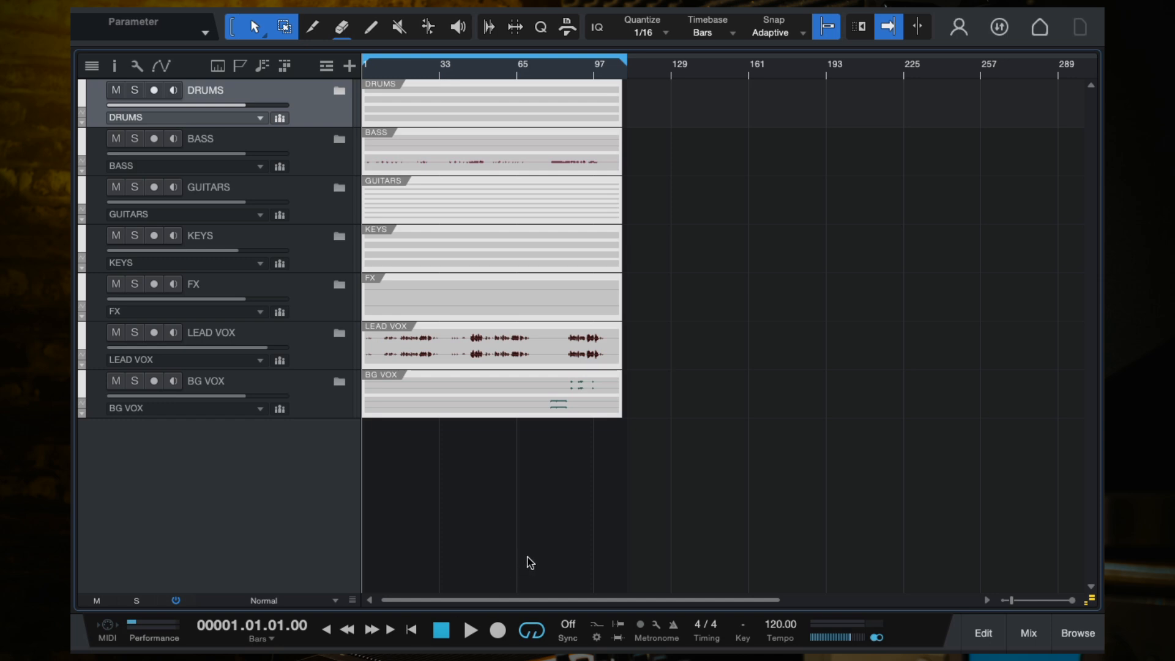
Look through the contents of the BASS, KEYS, FX, LEAD VOX and BG VOX folder tracks, collapsing each one again
key(e)
key(e)
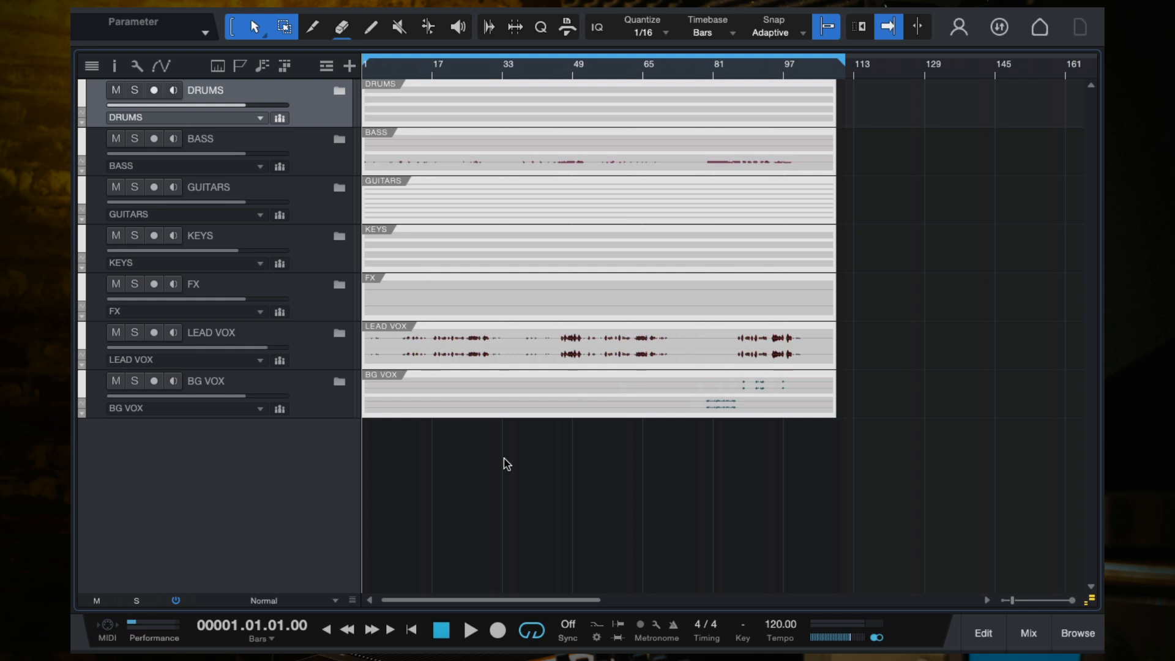
click(308, 201)
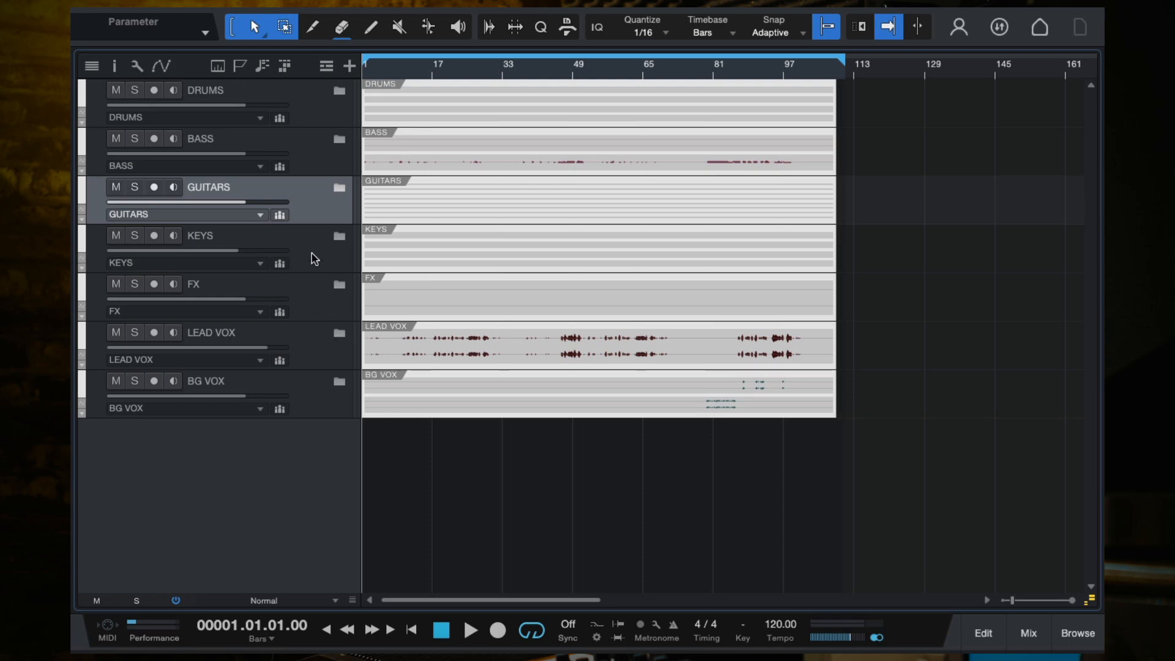
click(340, 141)
click(341, 140)
click(338, 237)
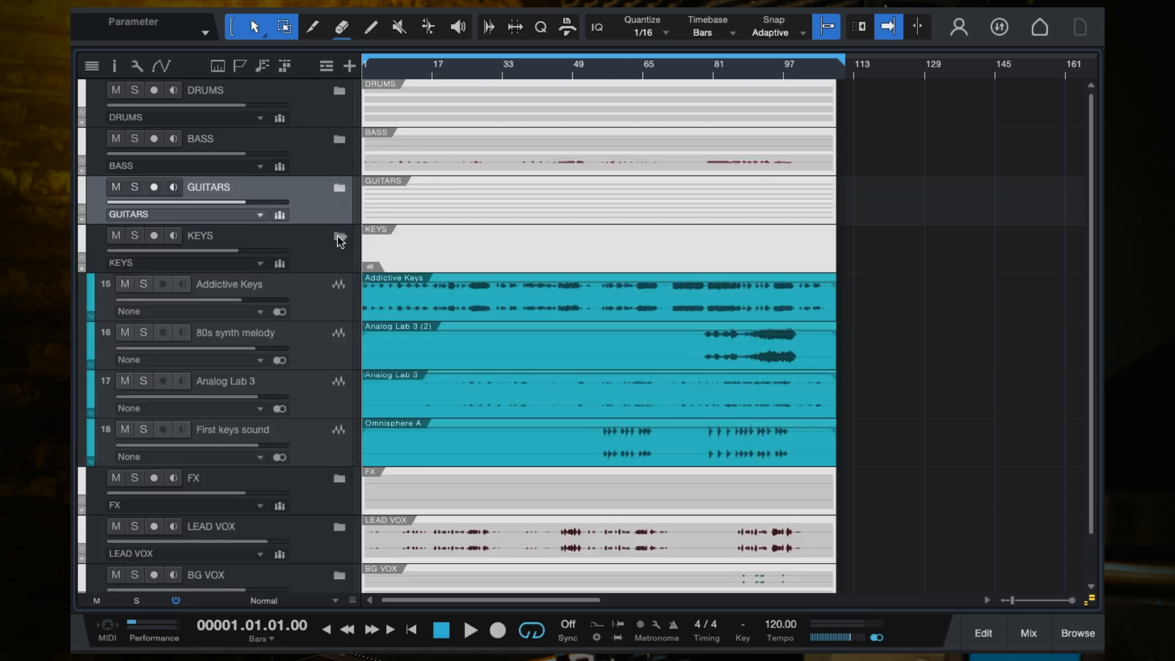
click(339, 237)
click(338, 286)
click(338, 287)
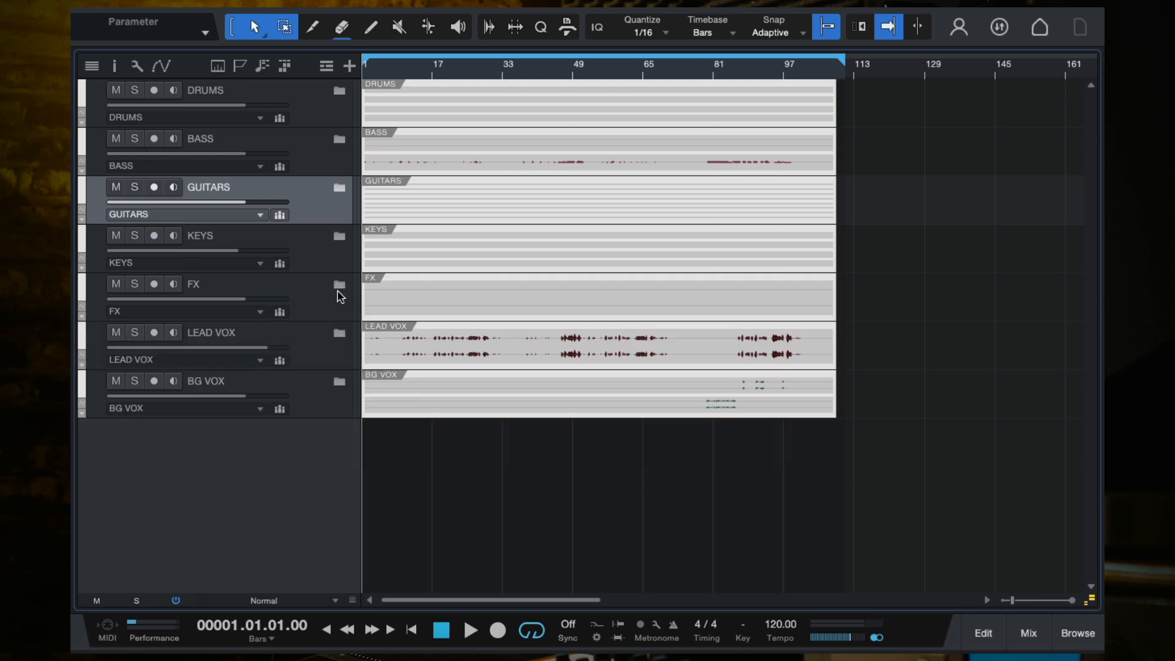
click(339, 333)
click(339, 333)
click(339, 384)
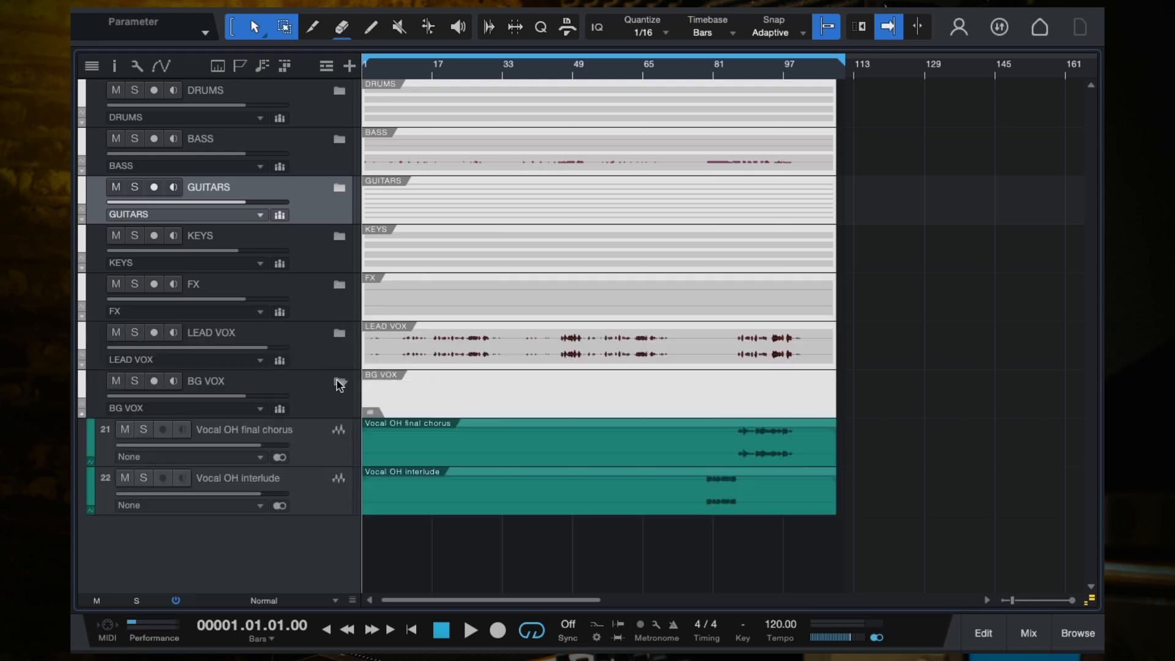
click(340, 383)
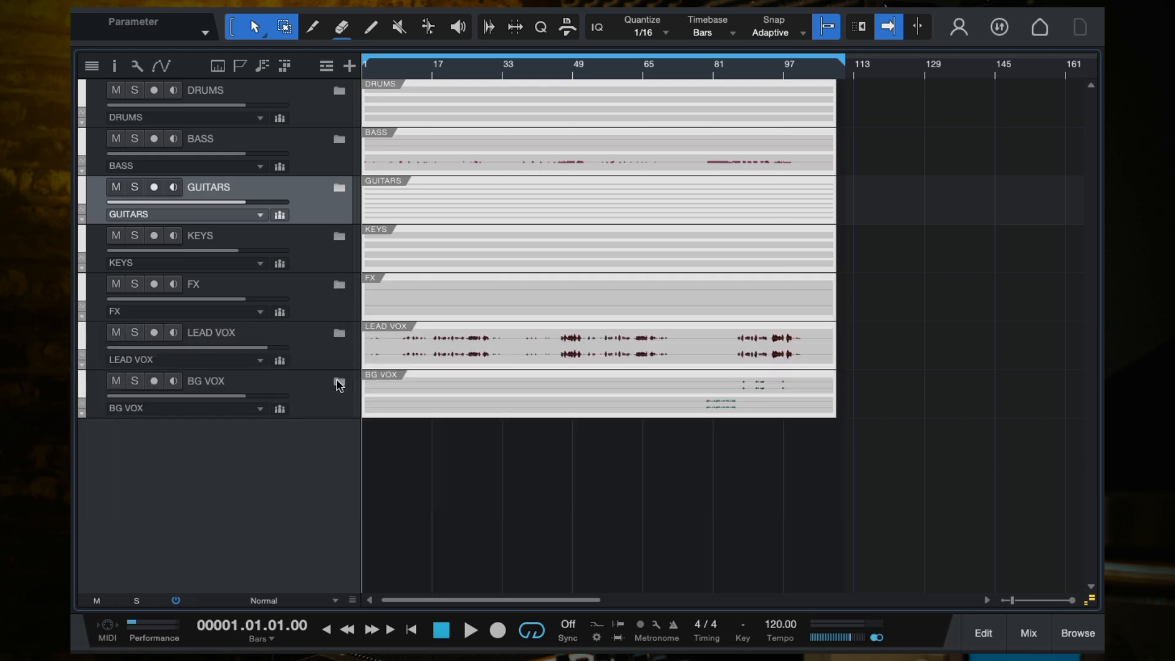
Expand the GUITARS folder track and select its elec bends, elec chords and elec melody tracks
click(339, 189)
click(319, 294)
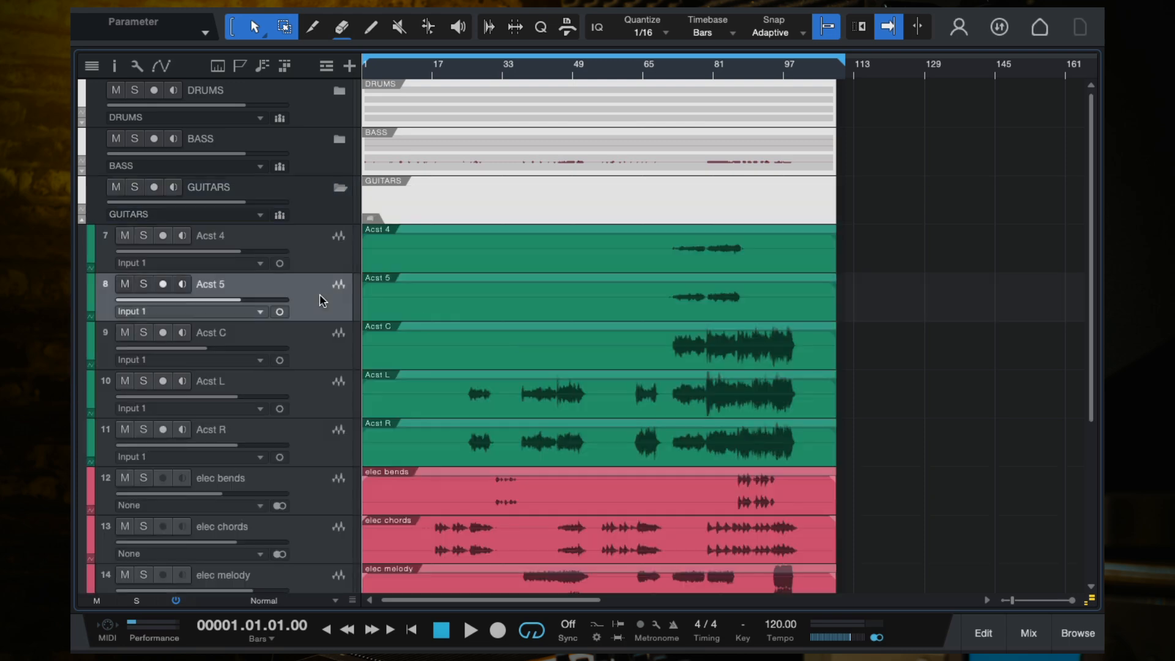
scroll(420, 336, down, 4)
click(289, 314)
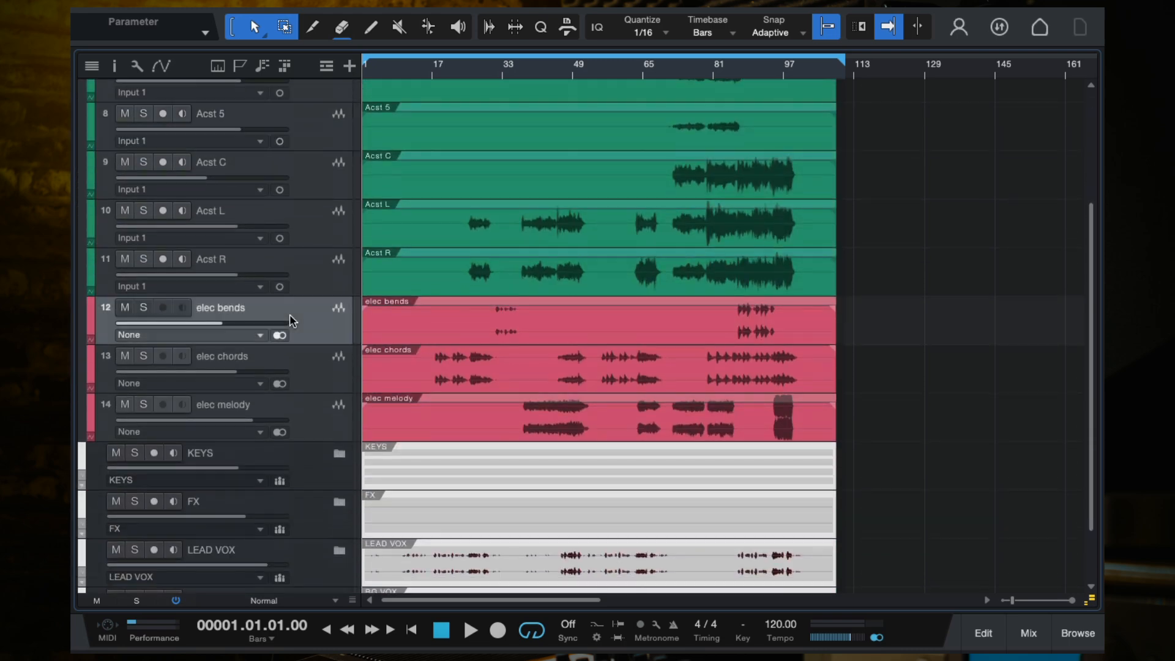
click(326, 380)
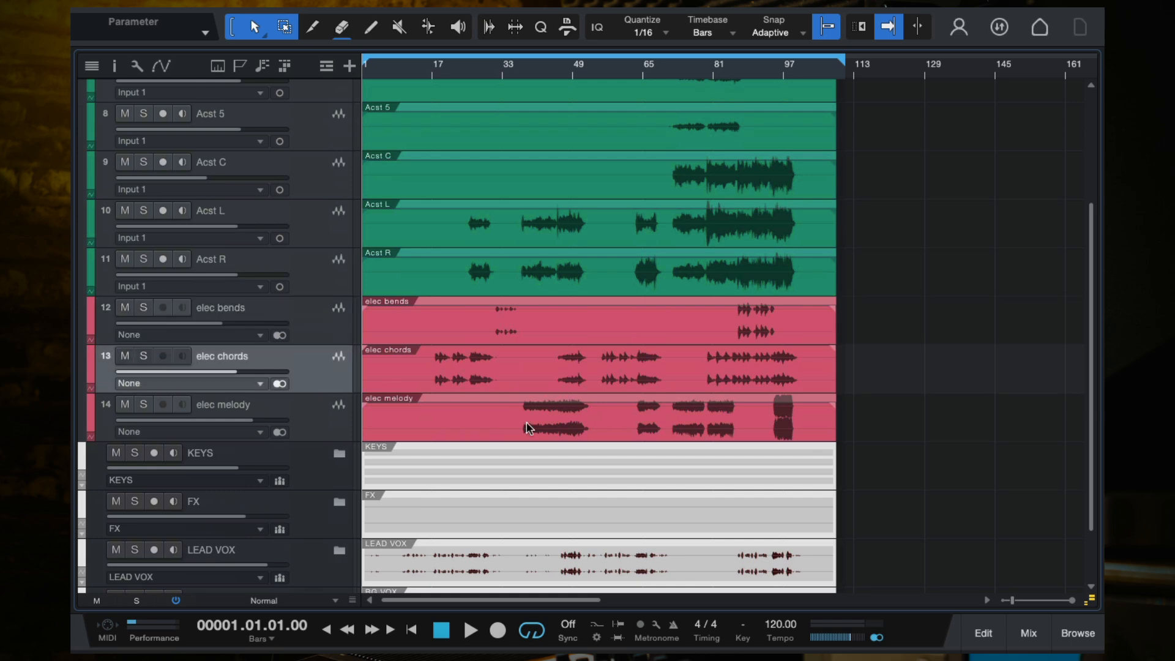
scroll(529, 426, down, 3)
scroll(529, 427, up, 3)
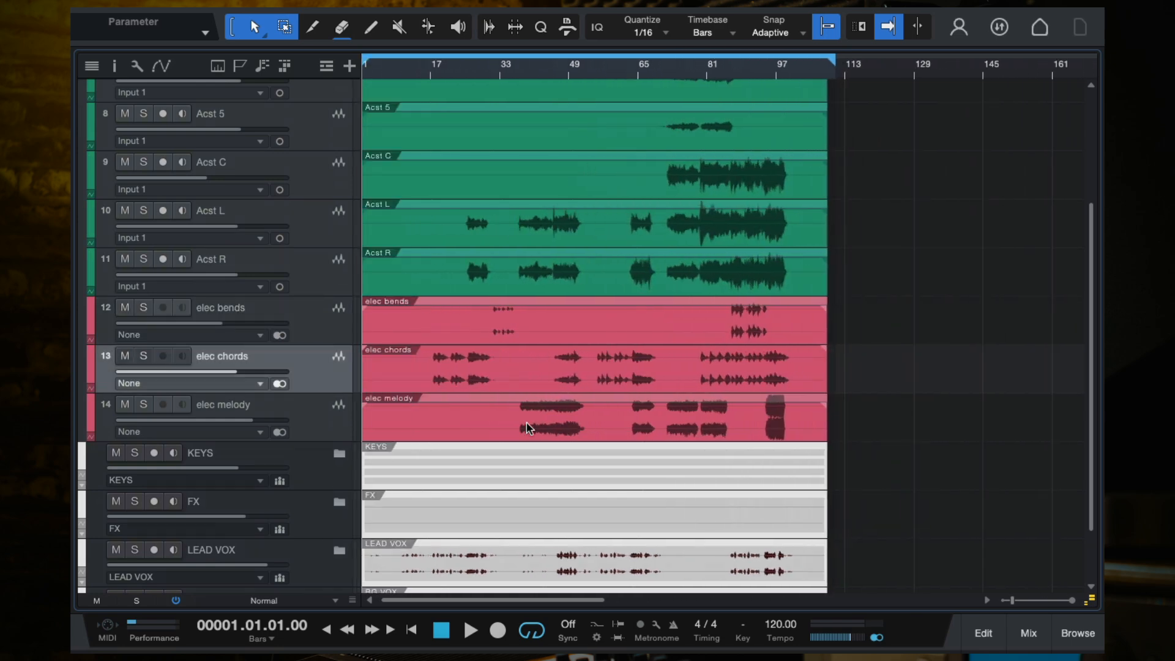
shift+click(316, 332)
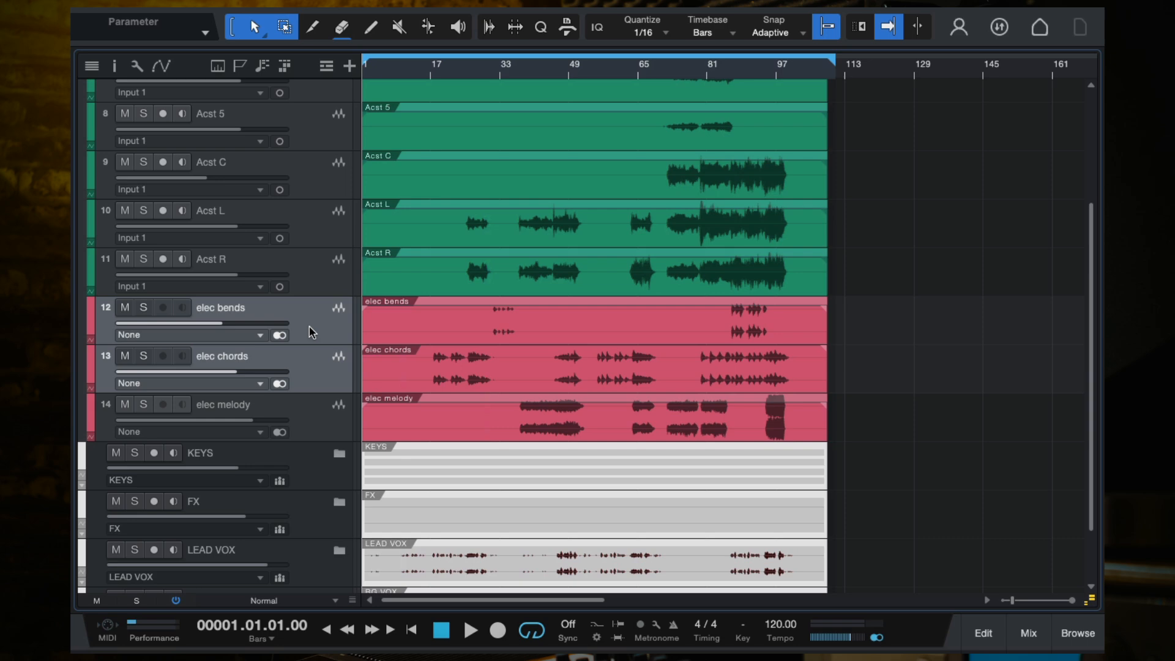
shift+click(316, 409)
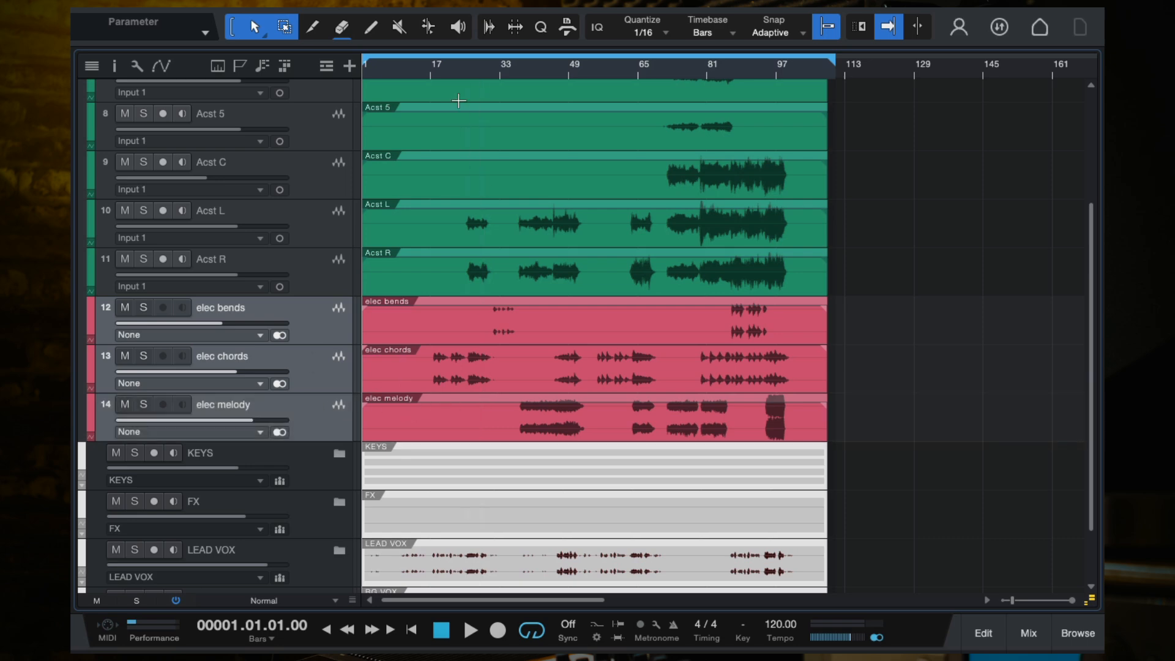
Listen briefly to the elec chords track soloed from bar 20, and unsolo it when playback is stopped
click(445, 72)
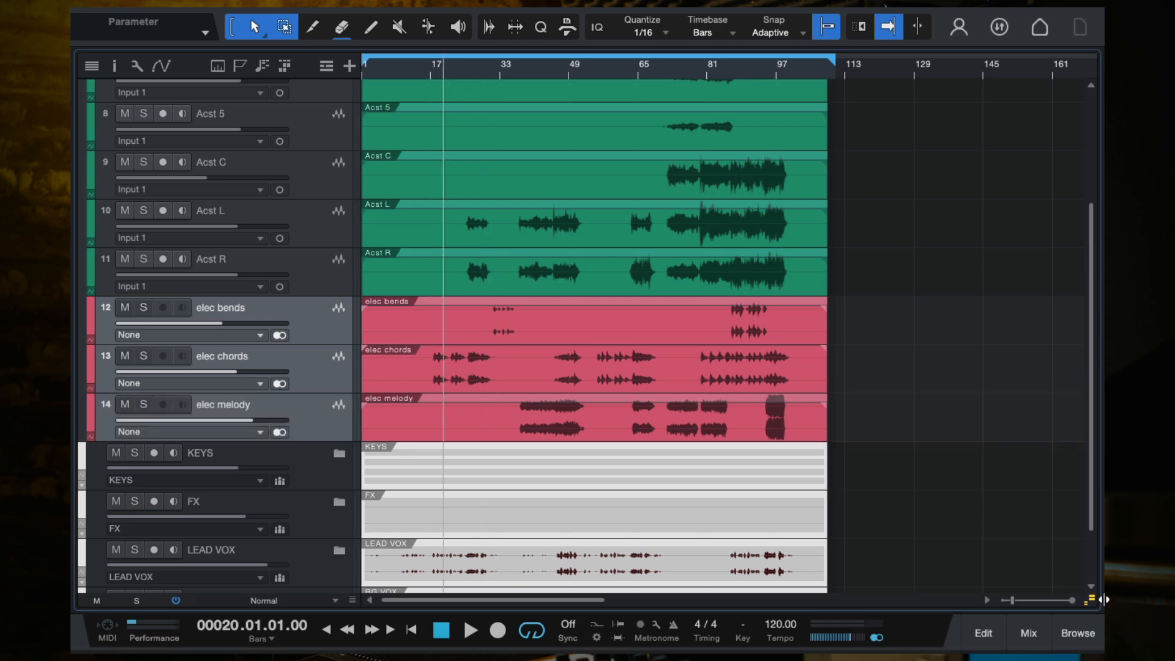
click(302, 370)
click(144, 356)
key(space)
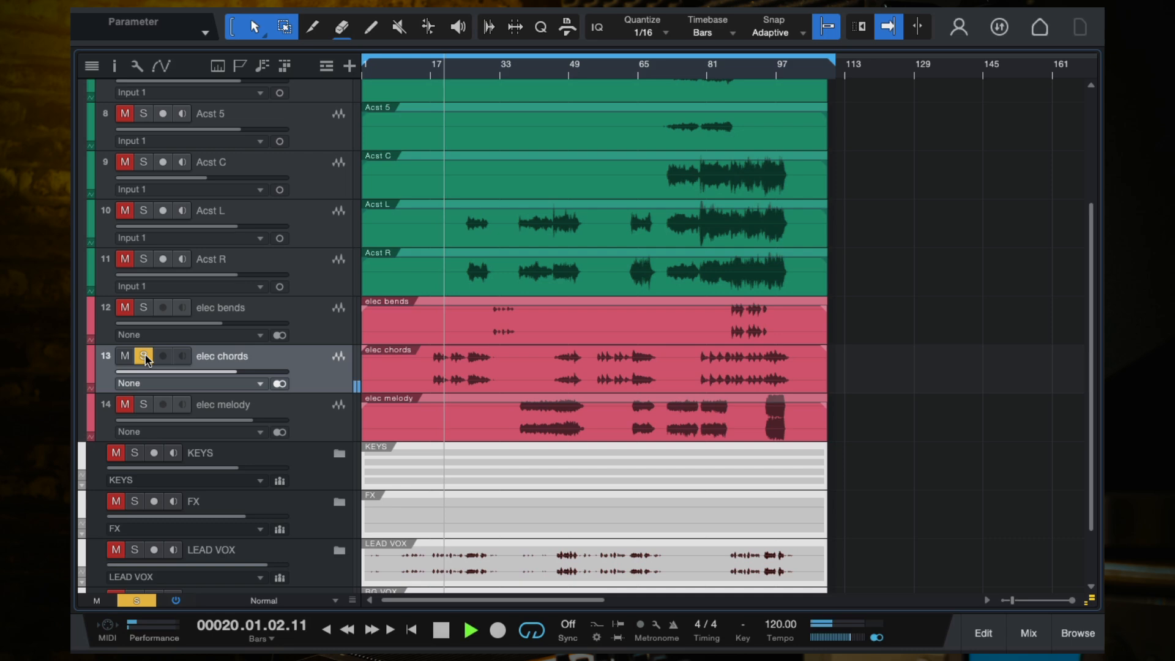
key(space)
click(144, 356)
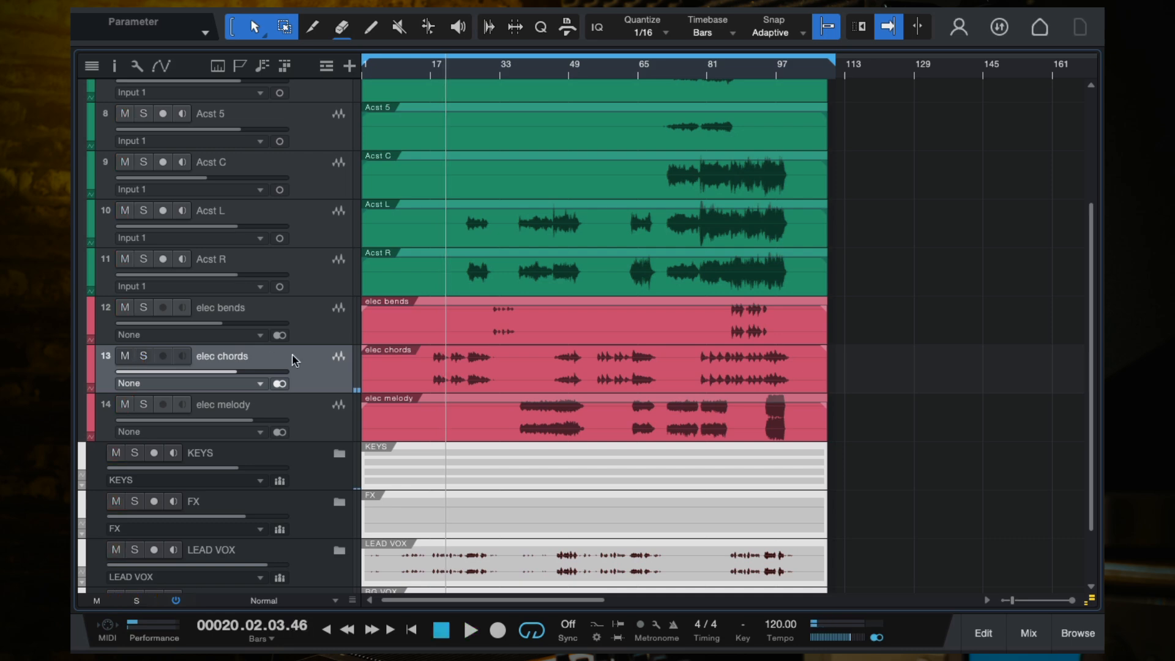
Examine where the elec bends, elec chords and elec melody parts play across the arrangement, starting at bar 32
click(325, 334)
click(496, 72)
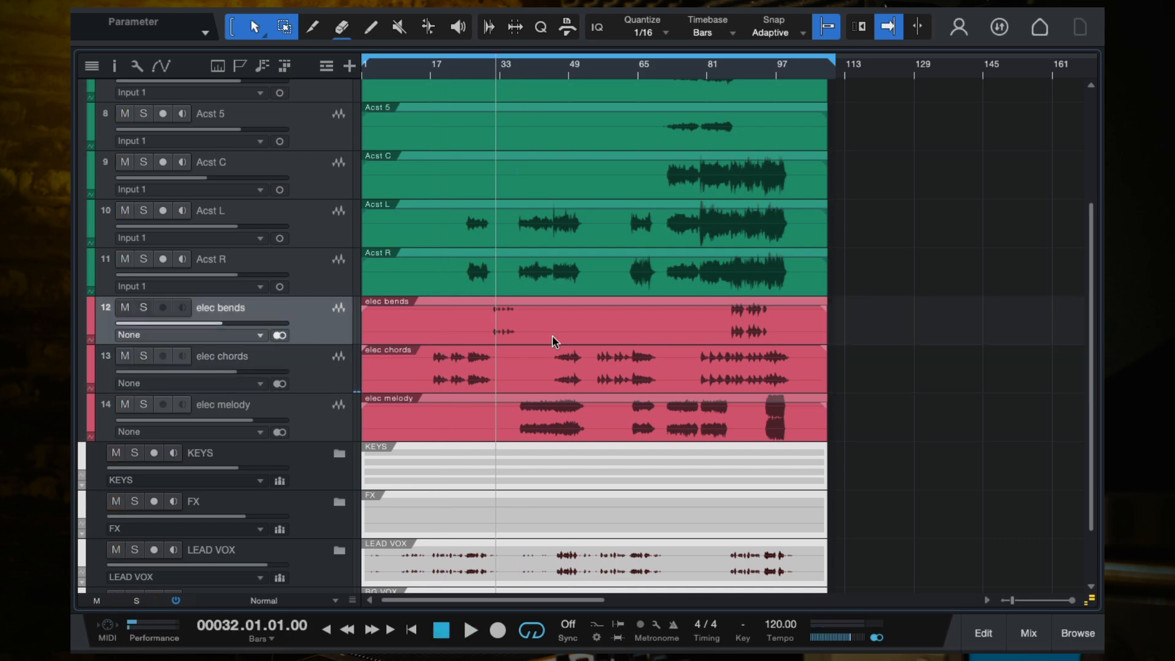
scroll(504, 329, up, 3)
scroll(505, 329, left, 2)
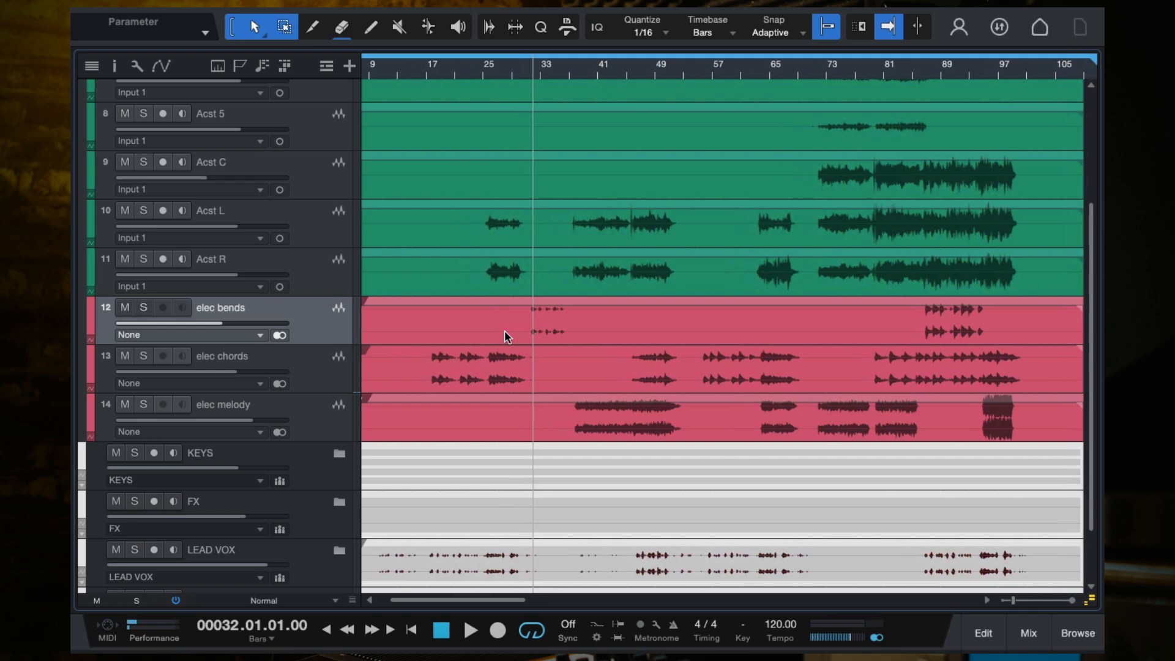
scroll(505, 330, down, 4)
scroll(504, 329, up, 3)
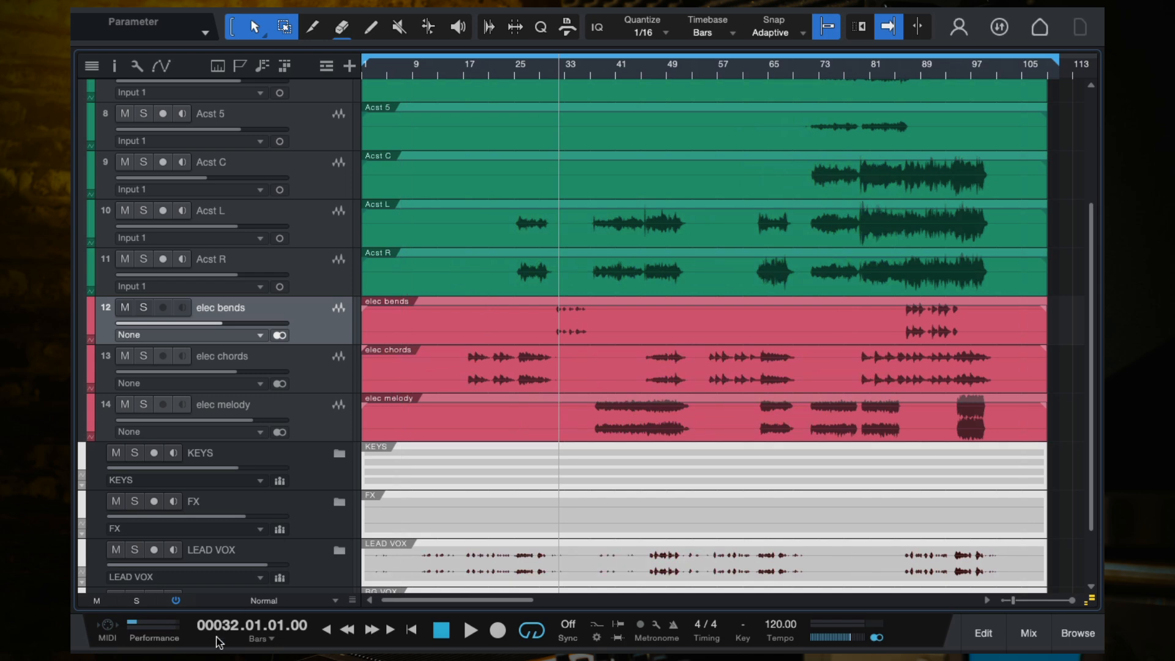
shift+click(311, 421)
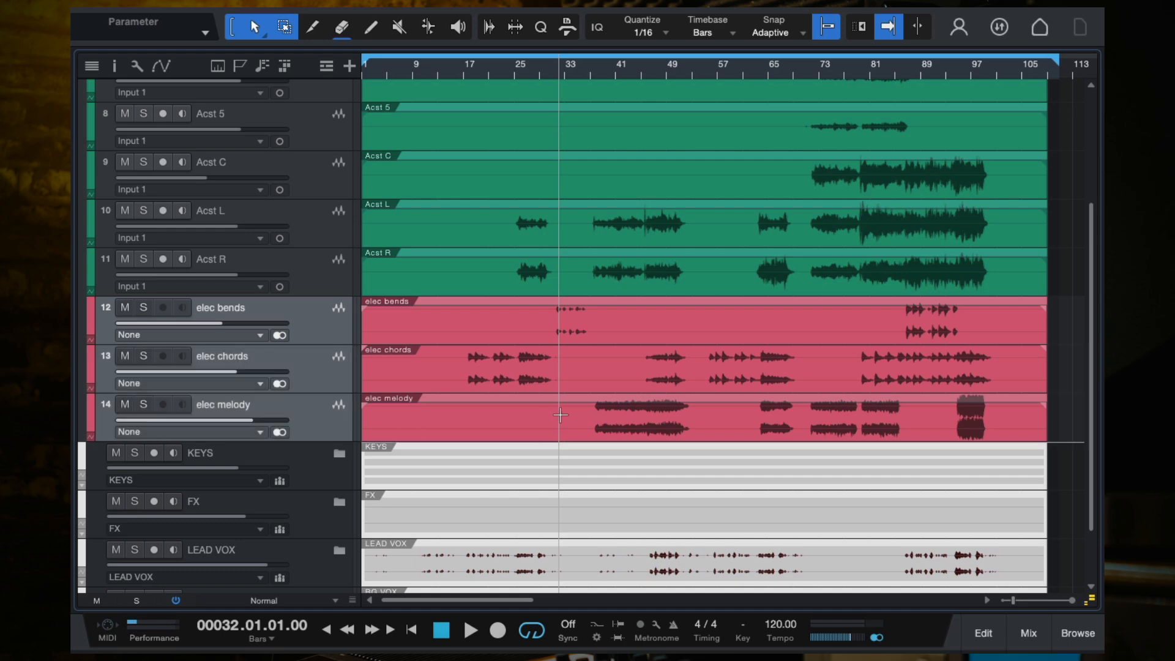
key(w)
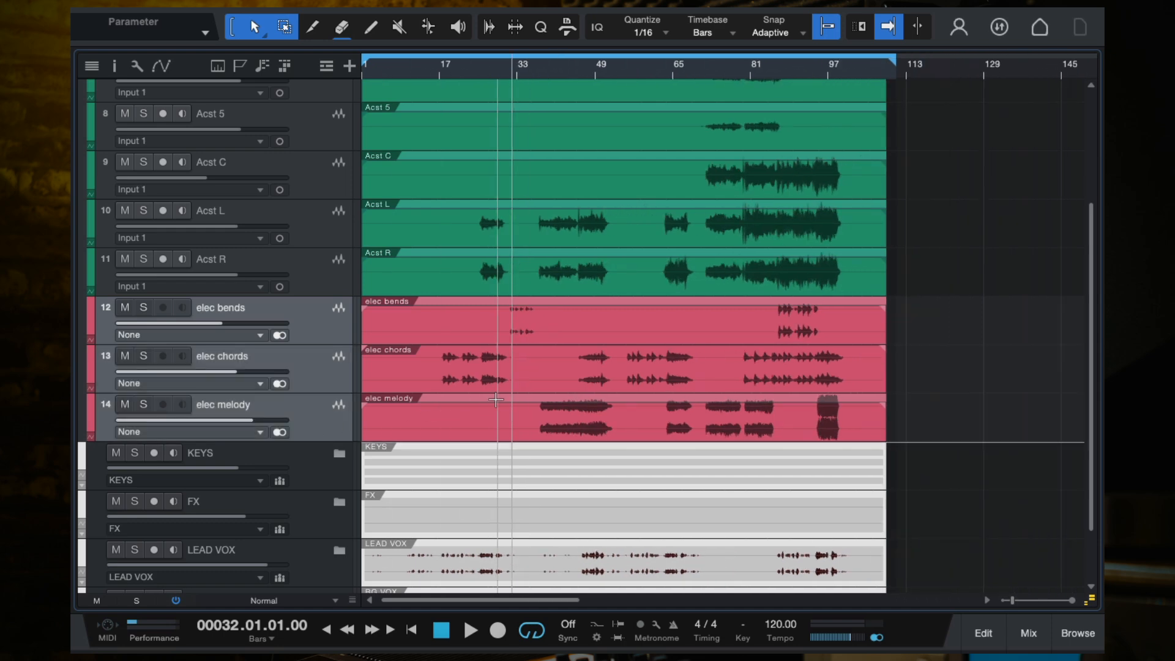
click(306, 385)
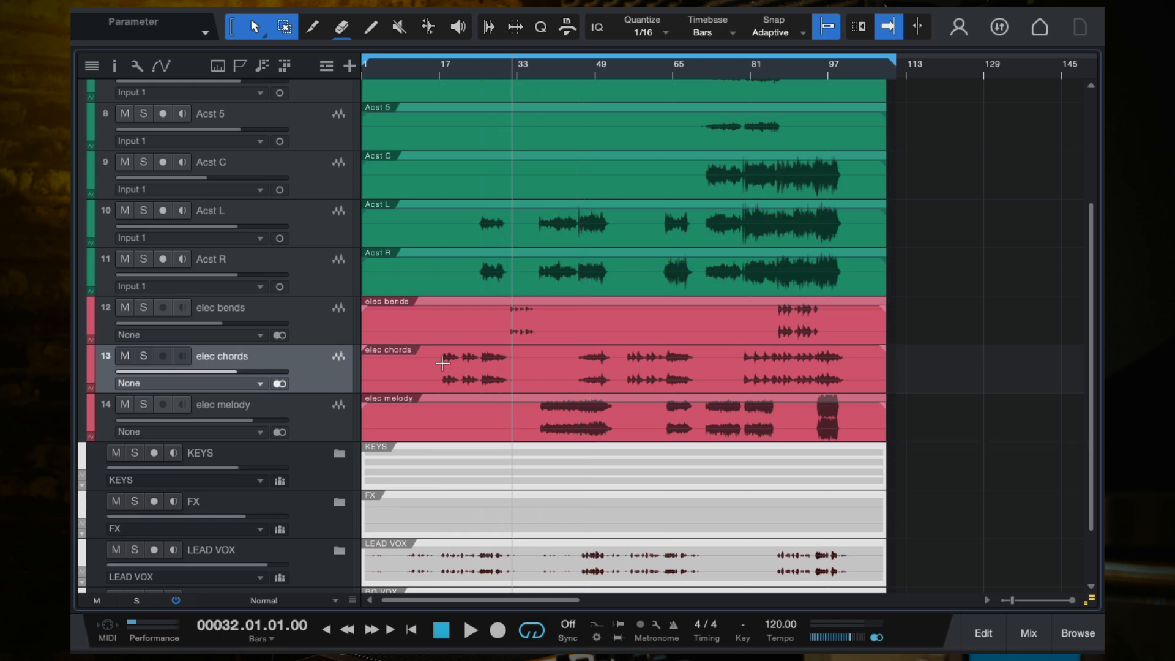
click(334, 429)
scroll(431, 422, up, 2)
scroll(431, 419, down, 2)
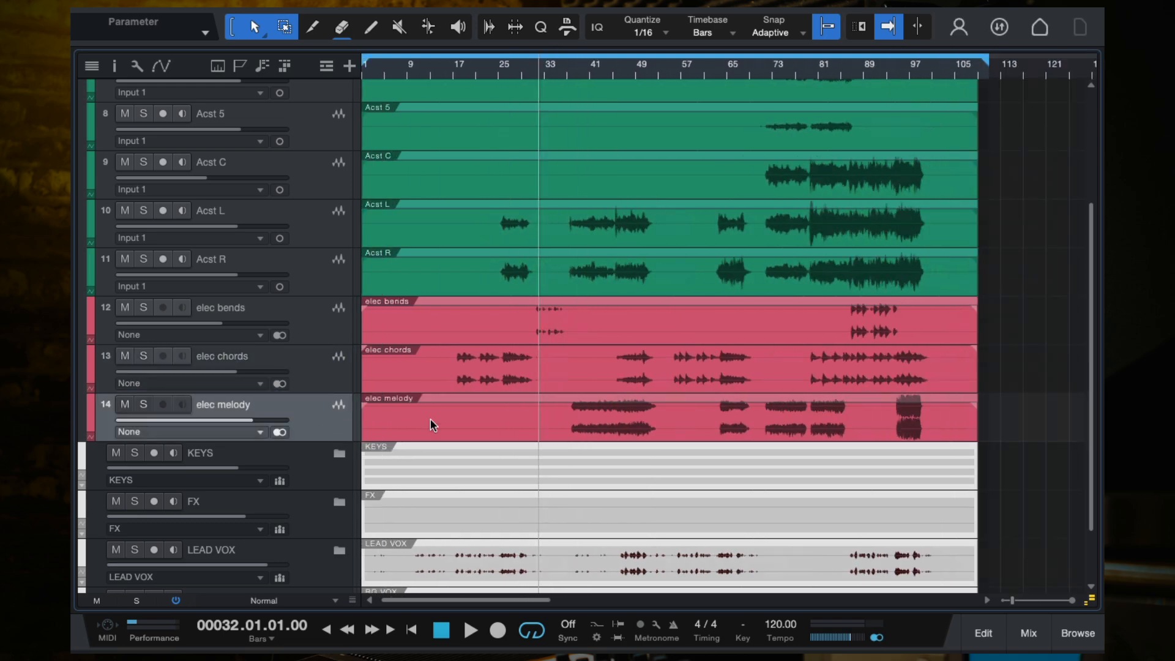
Play from bar 17 with the elec chords track soloed and set the loop range from bar 18 to bar 33
click(455, 71)
key(space)
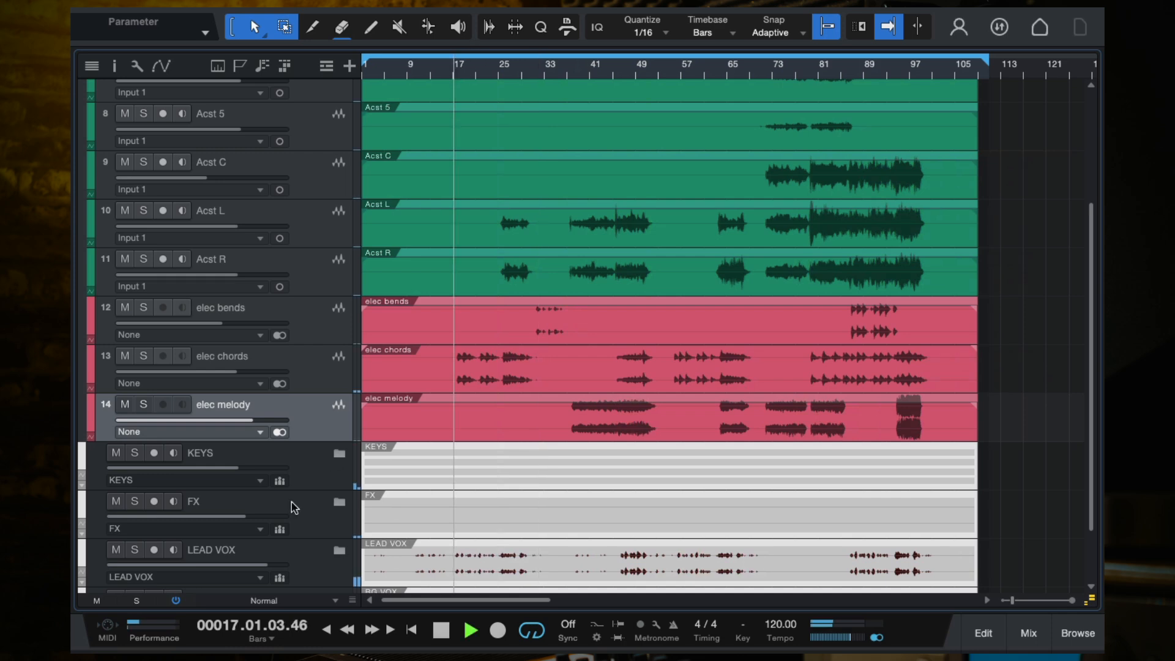
click(143, 356)
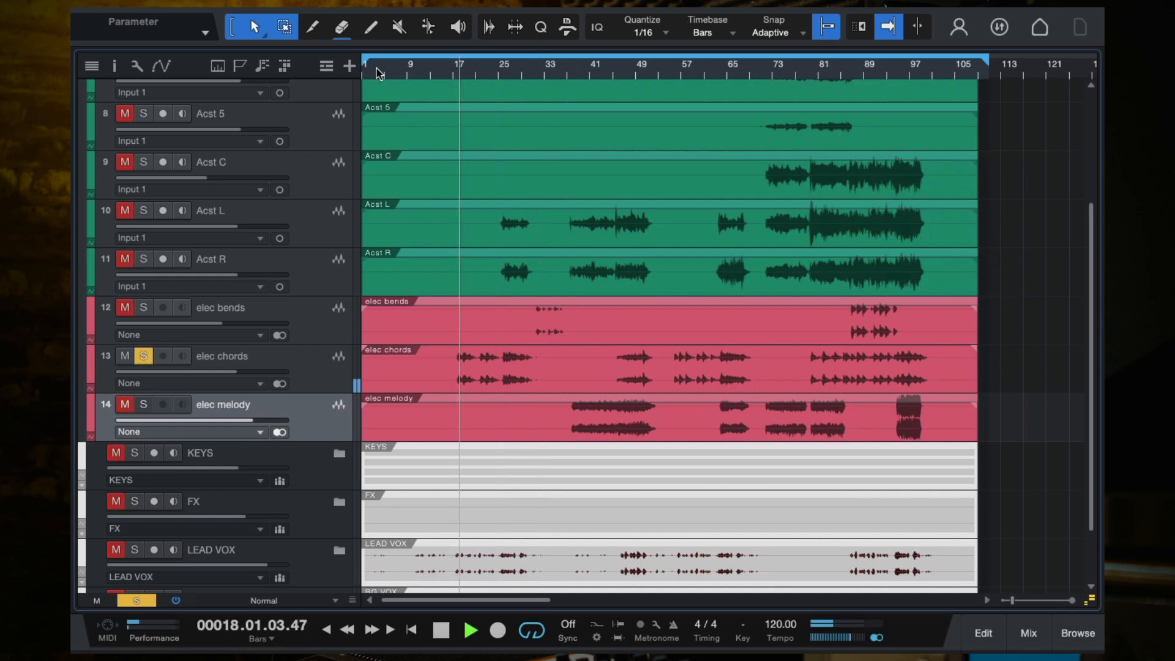
drag(365, 61, 459, 64)
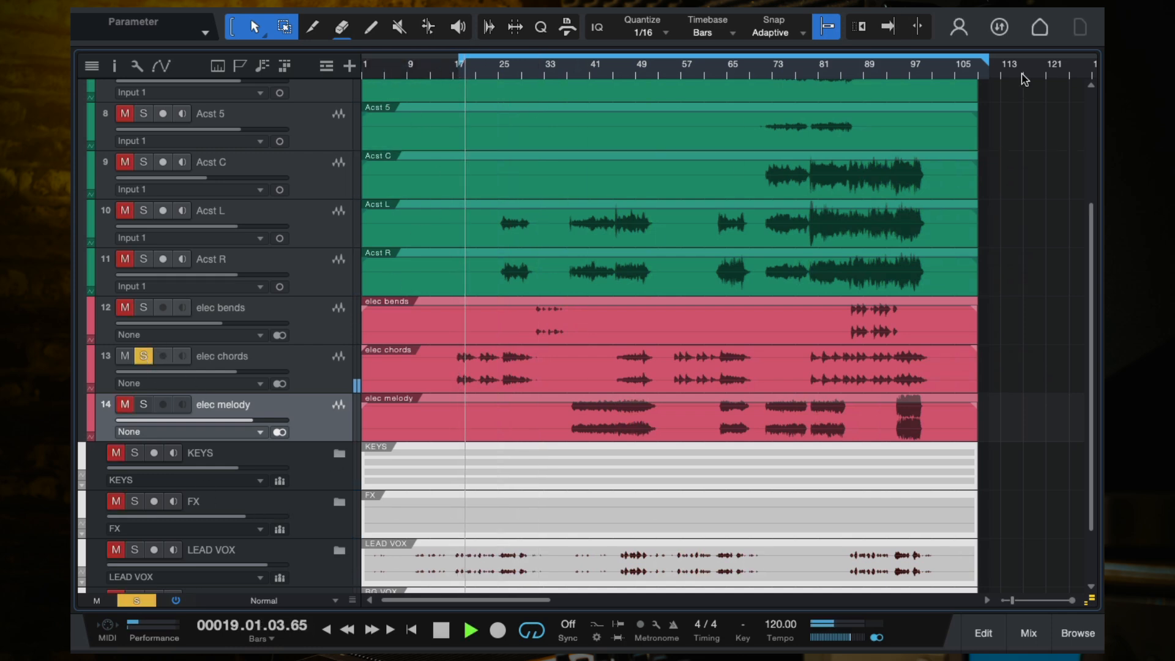
drag(985, 59, 547, 61)
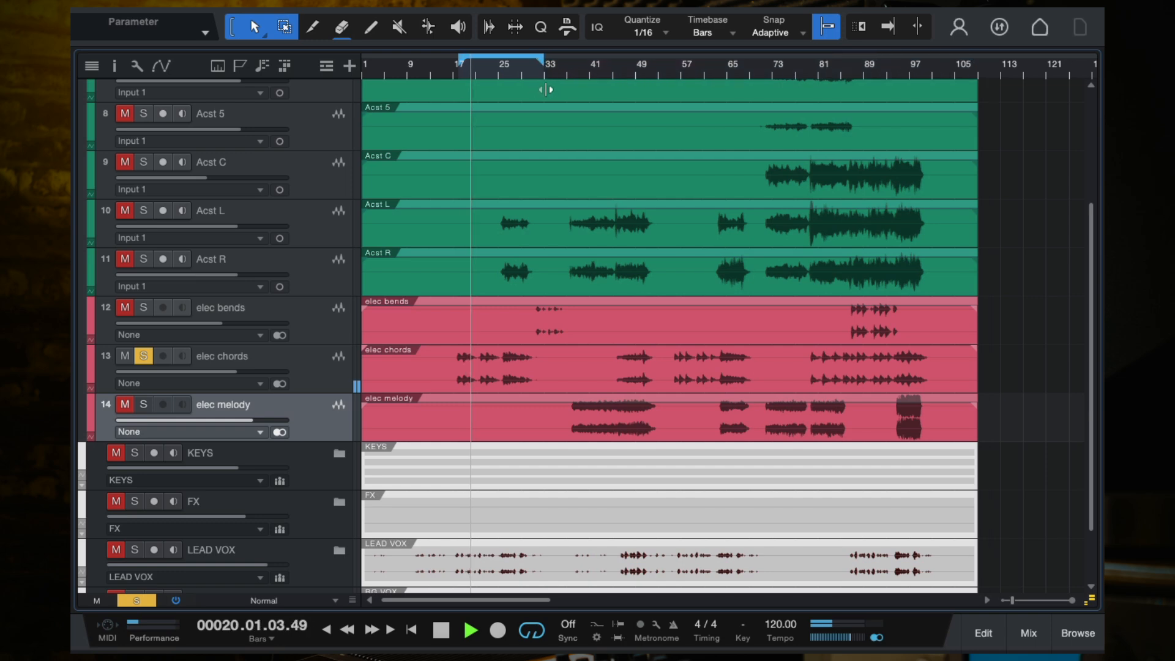
scroll(549, 92, up, 3)
scroll(559, 93, left, 3)
scroll(569, 118, up, 2)
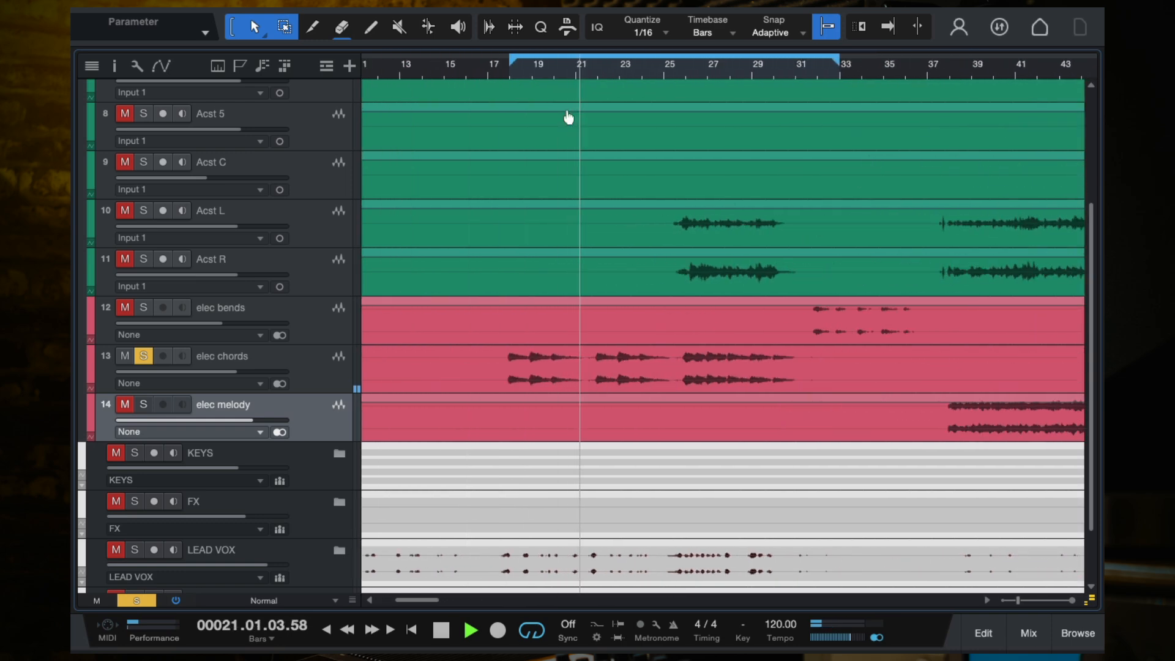
key(space)
Show the mixer and insert the GTR Tool Rack (m->s) plug-in on the elec chords channel
key(f)
click(325, 388)
key(F3)
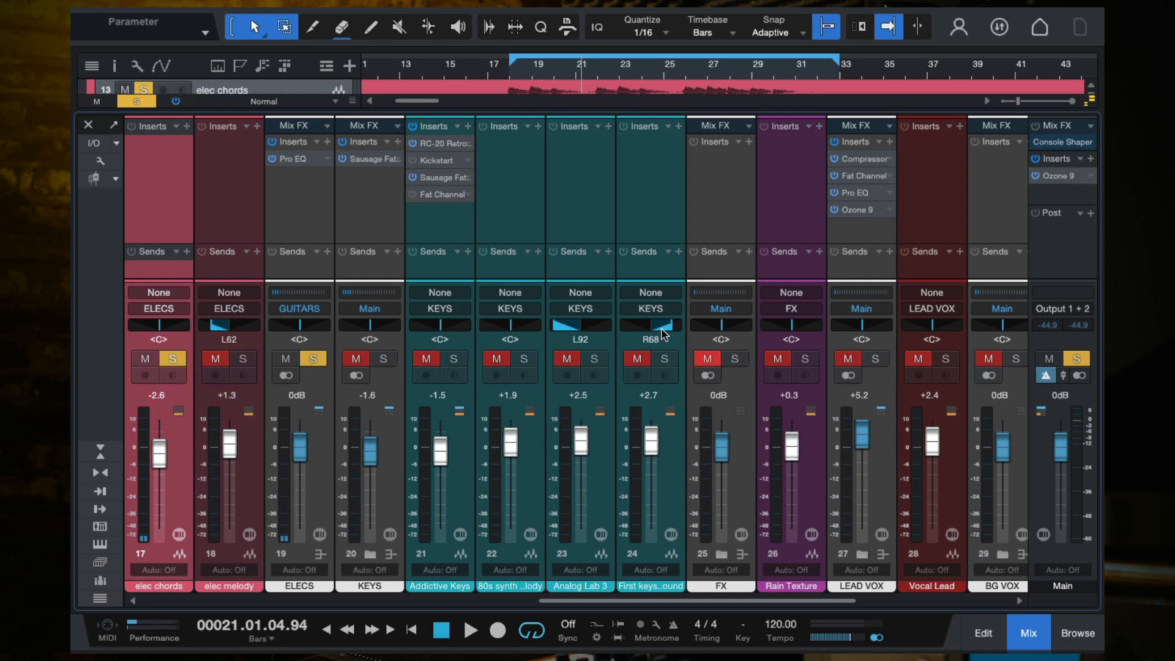
key(ctrl+s)
click(186, 126)
text(gtr tool)
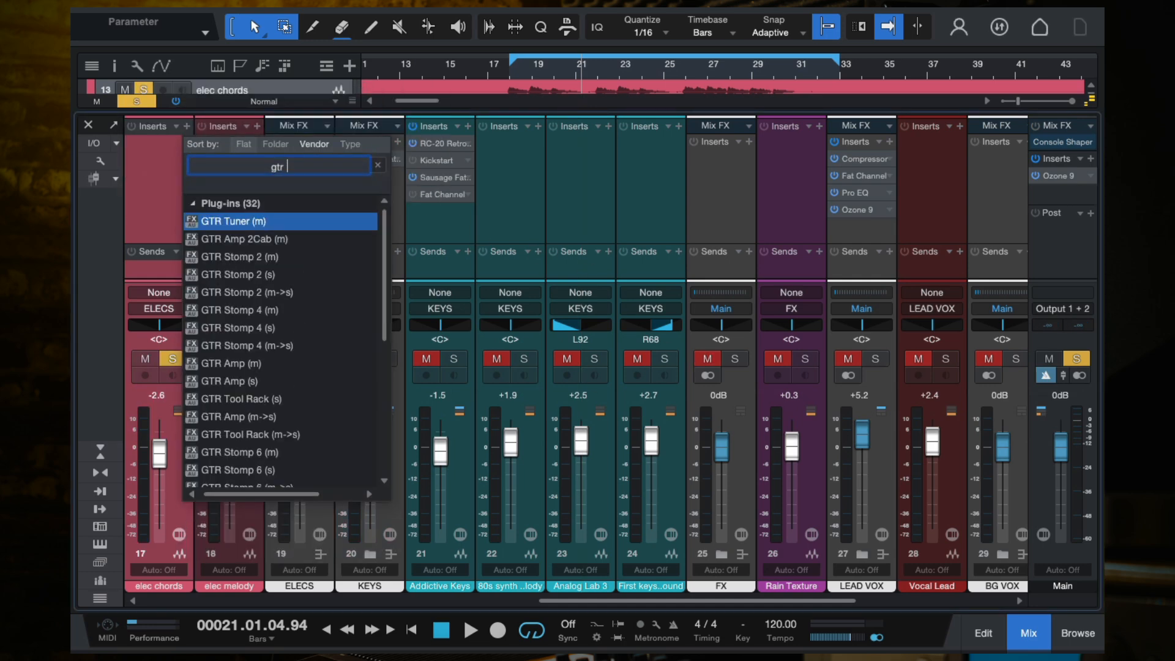
key(Down)
key(Down)
key(Down)
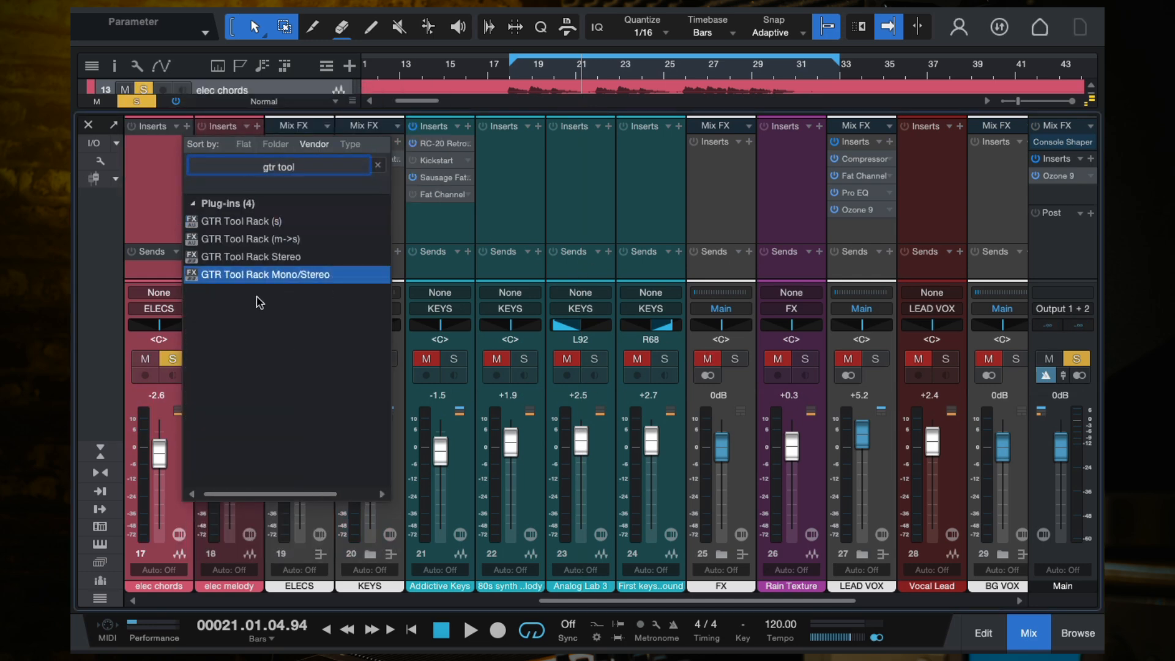
click(237, 240)
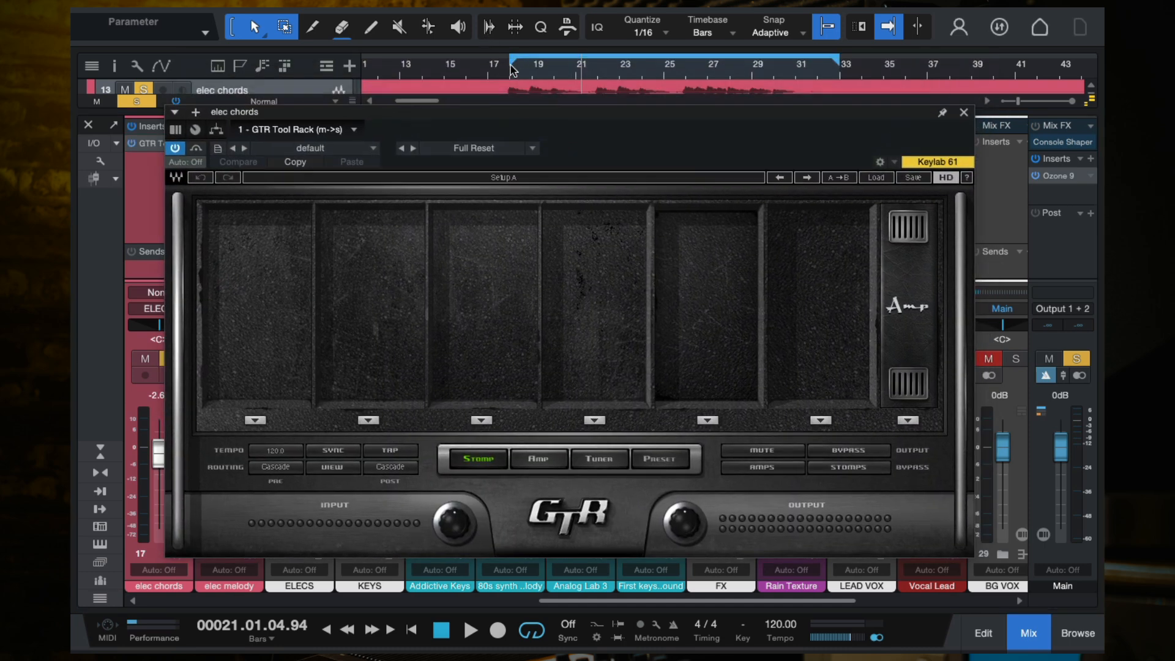
Play the soloed elec chords from bar 18 and shorten the loop range to end at bar 31
click(513, 70)
key(space)
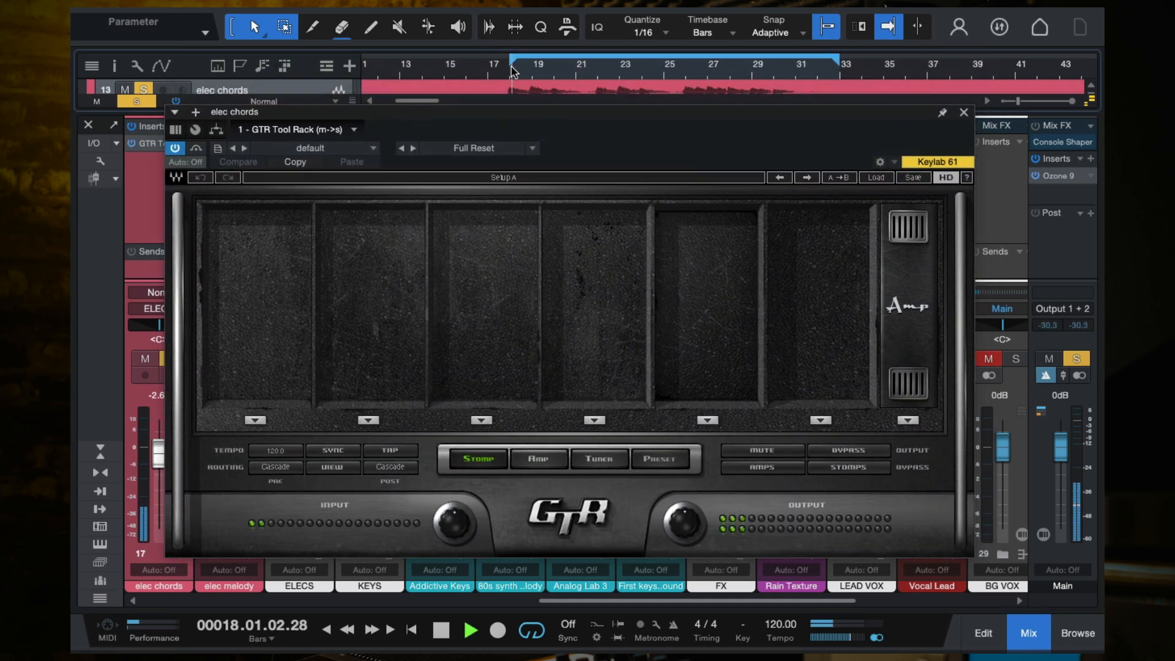
drag(837, 62, 793, 64)
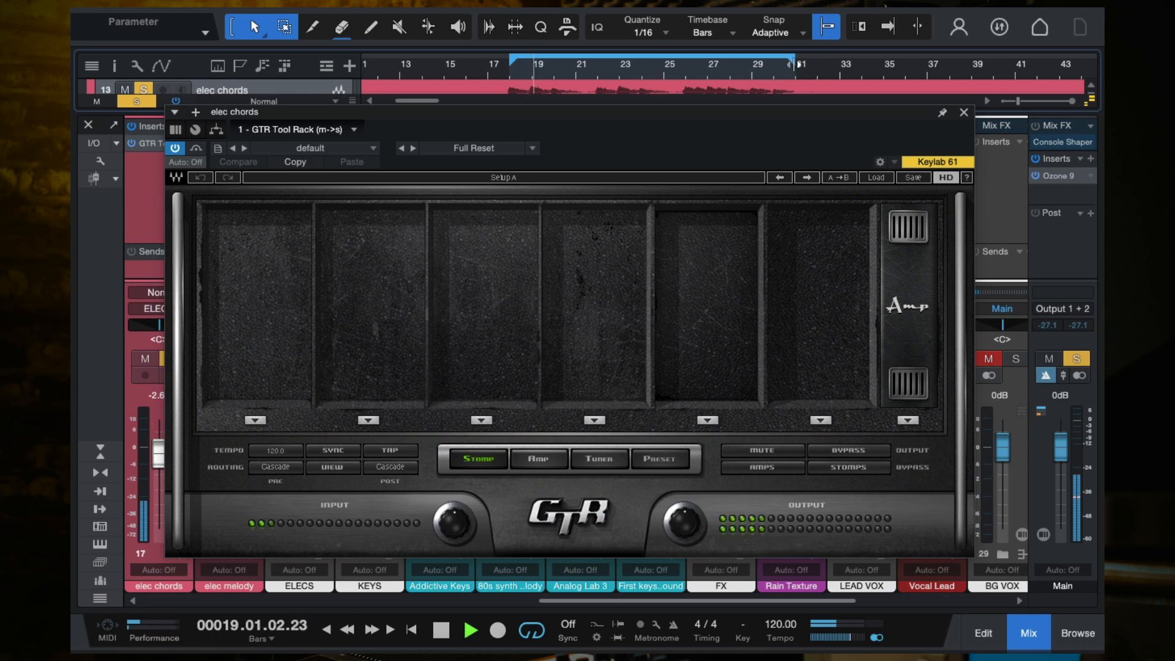
Show the preset list of GTR Tool Rack and select the 70s Rock preset
click(659, 459)
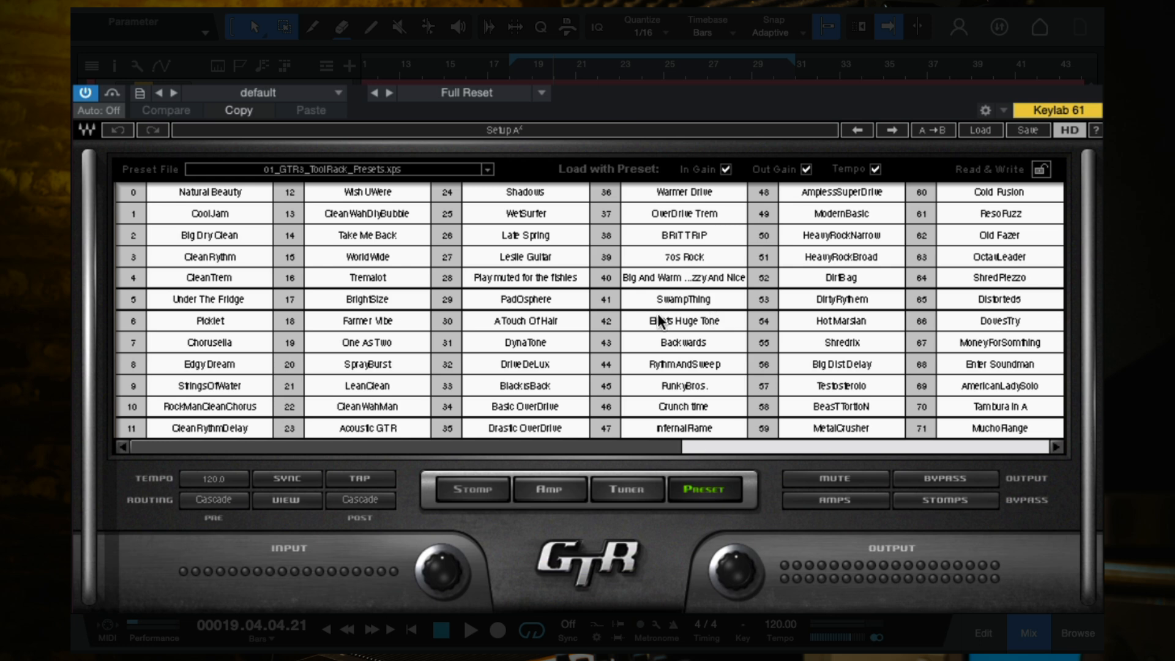
click(711, 262)
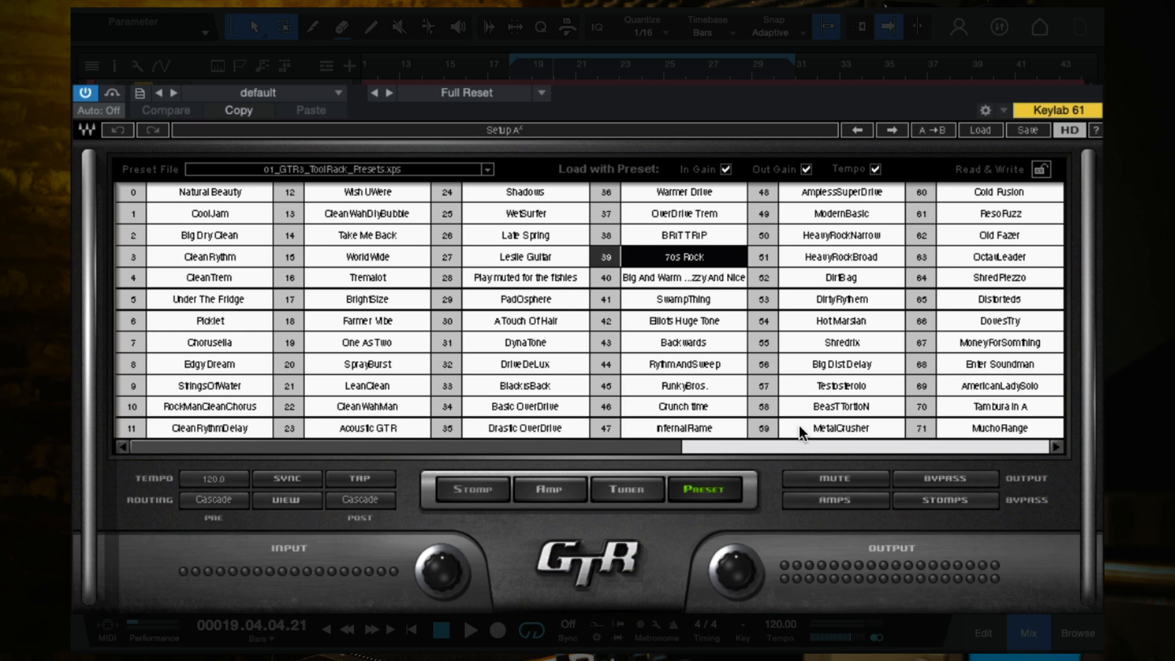
Load the 02_GTR3_Clean_Presets.xps preset file in GTR Tool Rack, select the RonsCleanWet2 preset and start playback
click(488, 170)
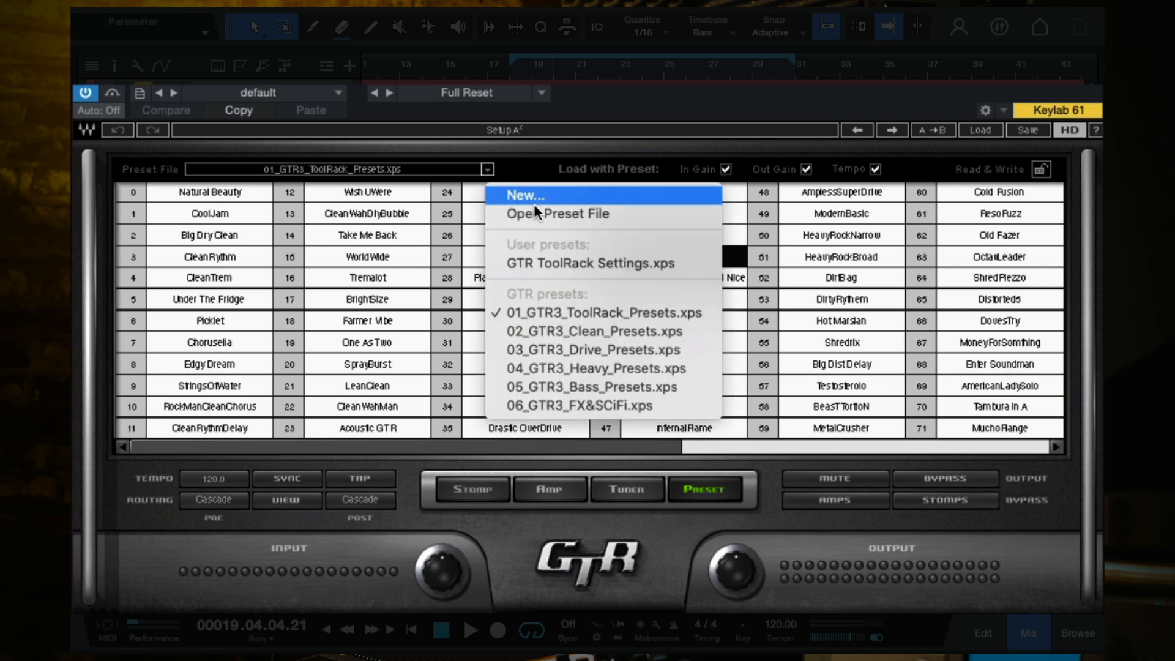
click(599, 331)
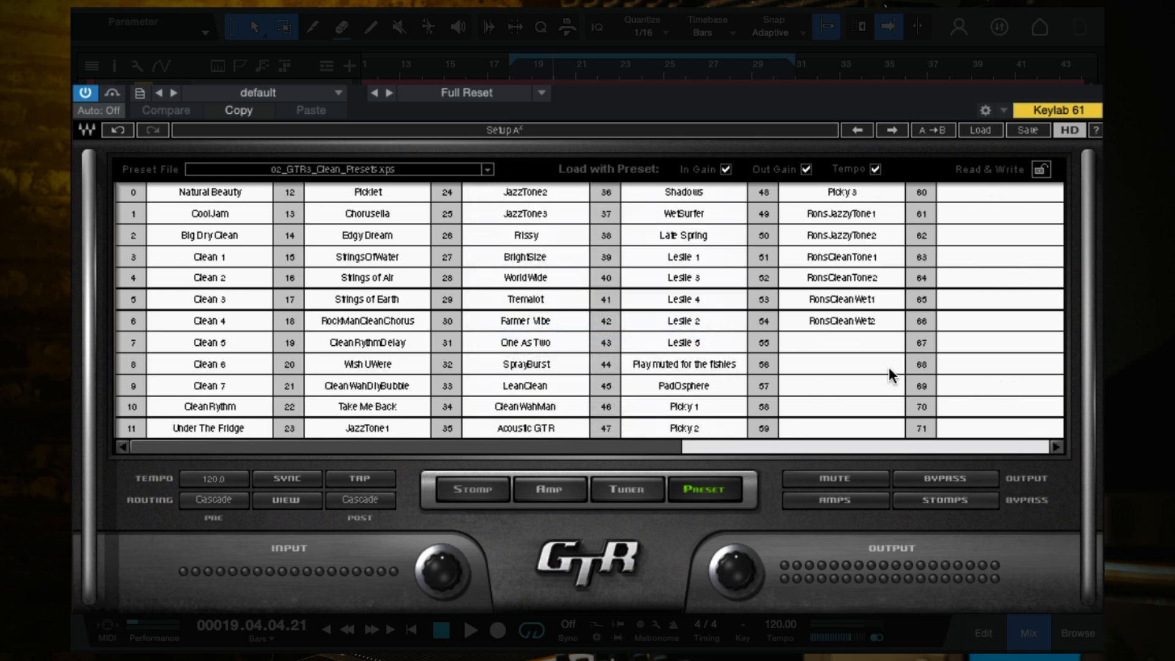
click(842, 314)
key(space)
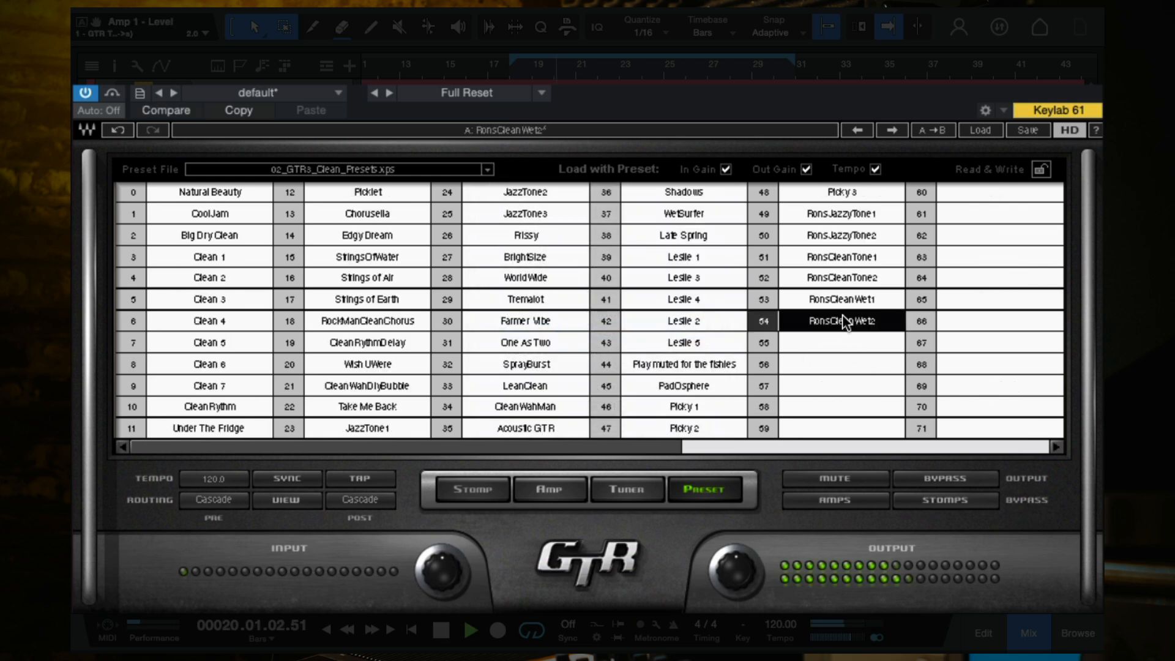
Audition the clean presets RonsCleanWet1, RonsCleanTone2, RonsCleanTone1, RonsJazzyTone2 and RonsJazzyTone1 during playback
click(843, 303)
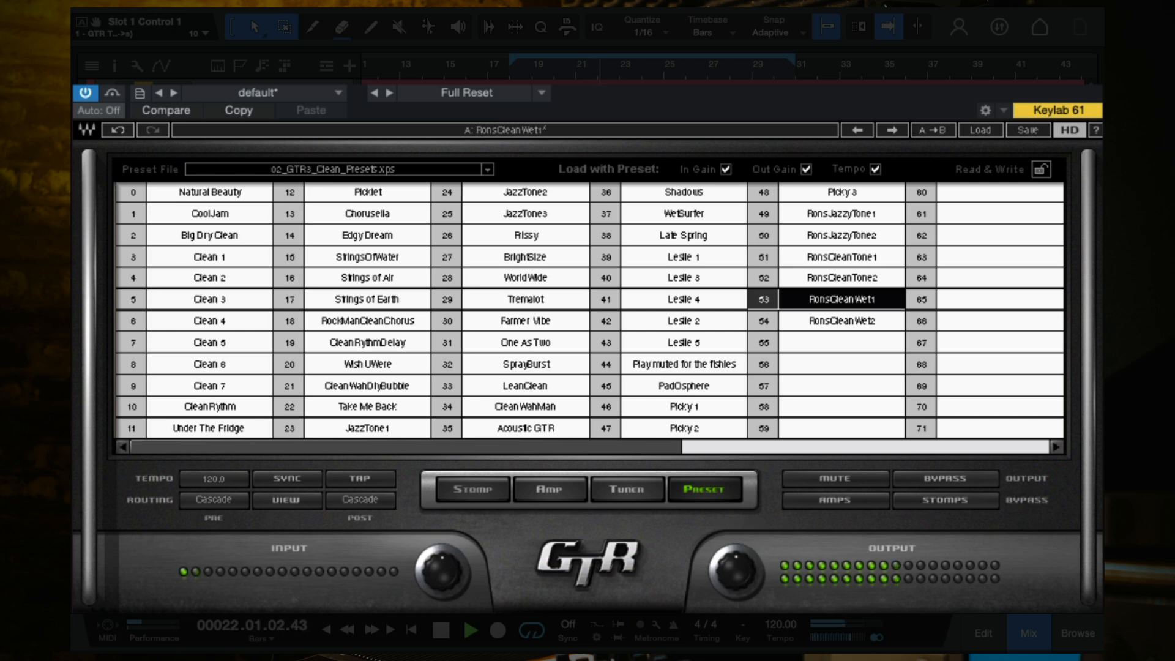
click(833, 274)
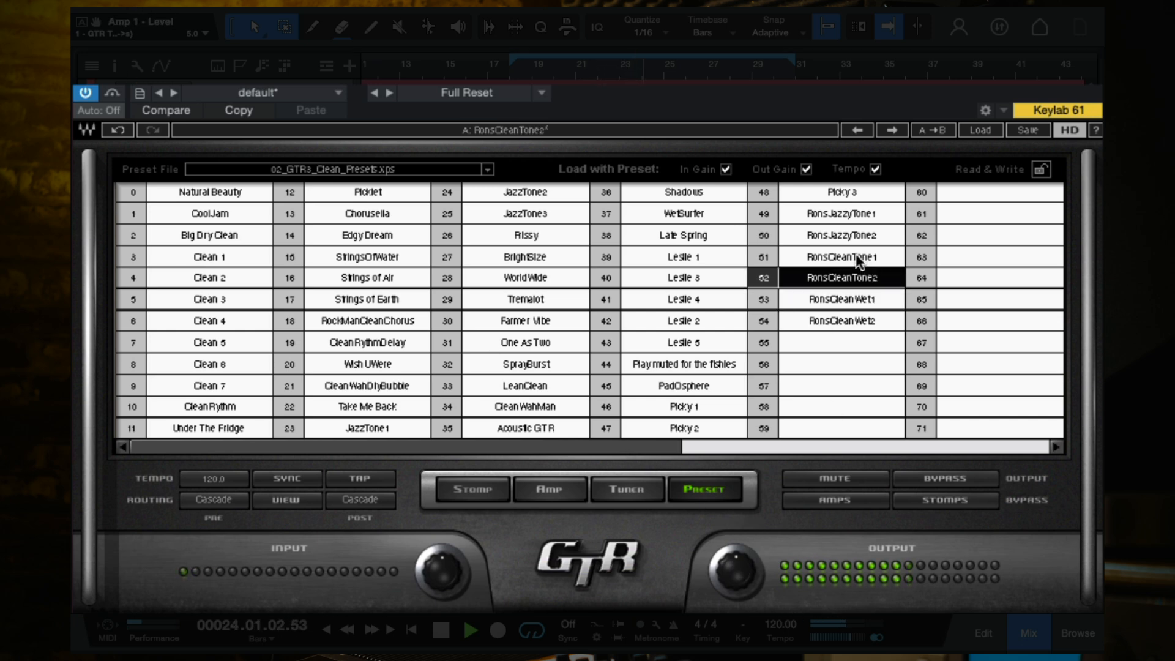
click(856, 257)
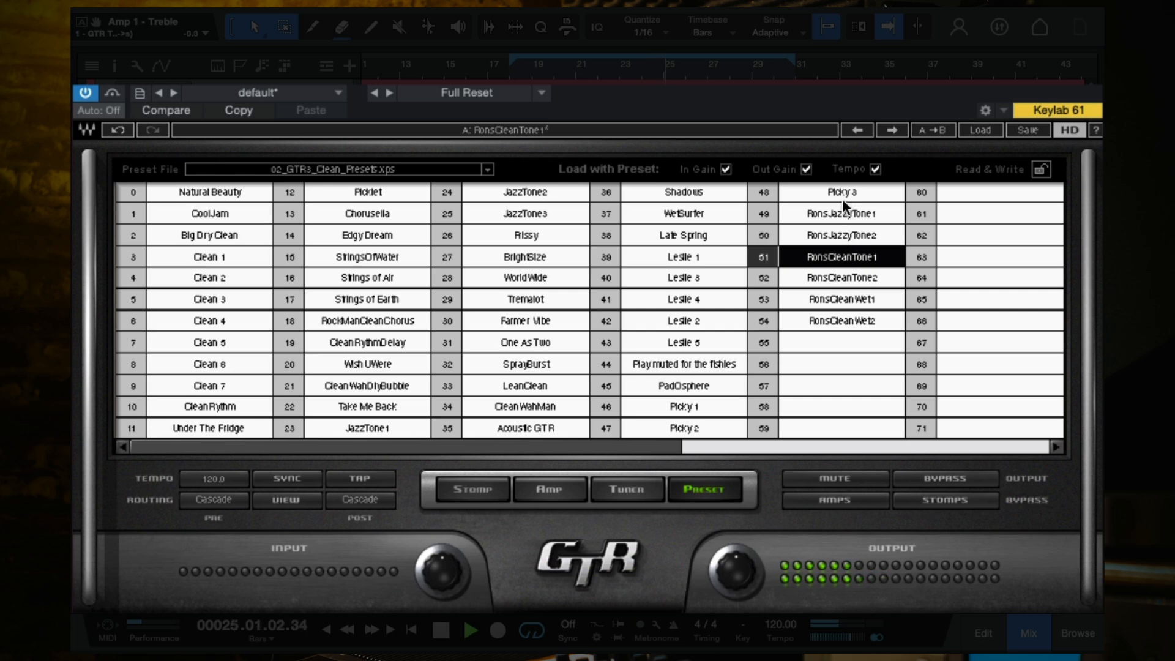
click(838, 233)
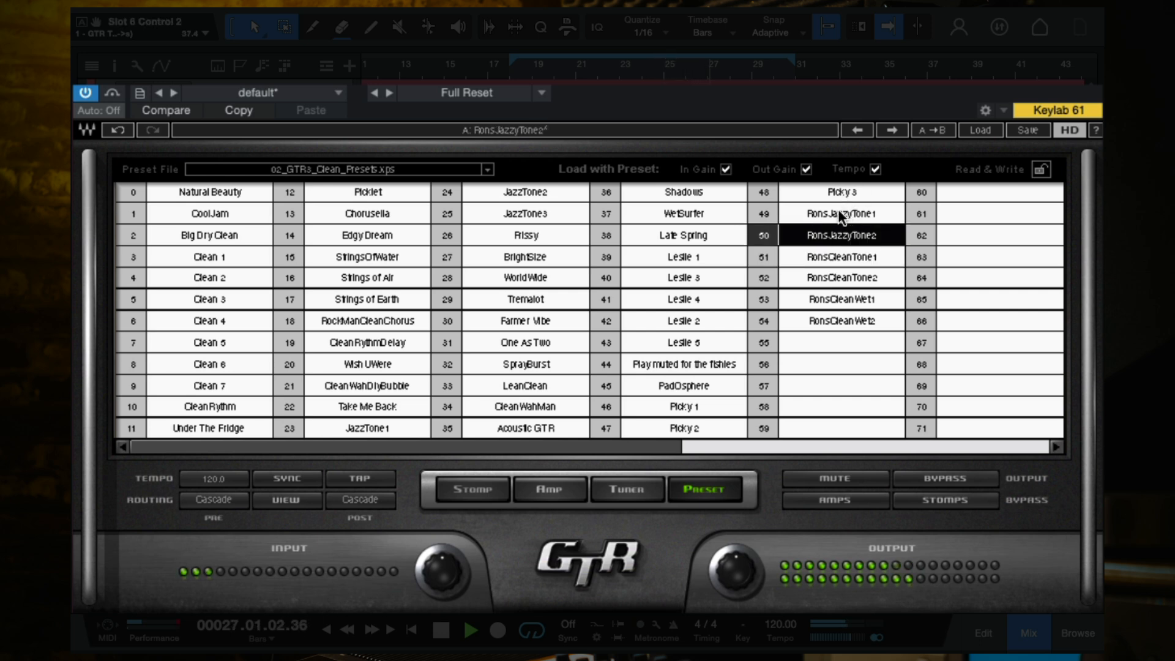
click(840, 211)
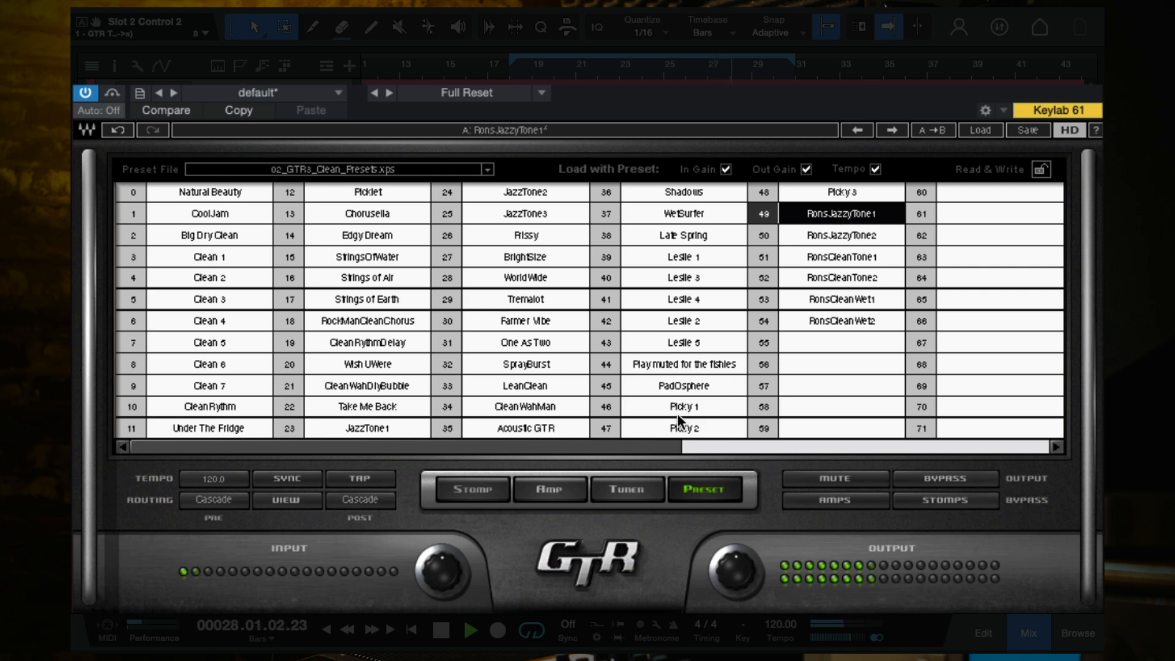
Audition the PadOsphere, Picky 1, Play muted for the fishies, One As Two and Take Me Back presets during playback
click(672, 386)
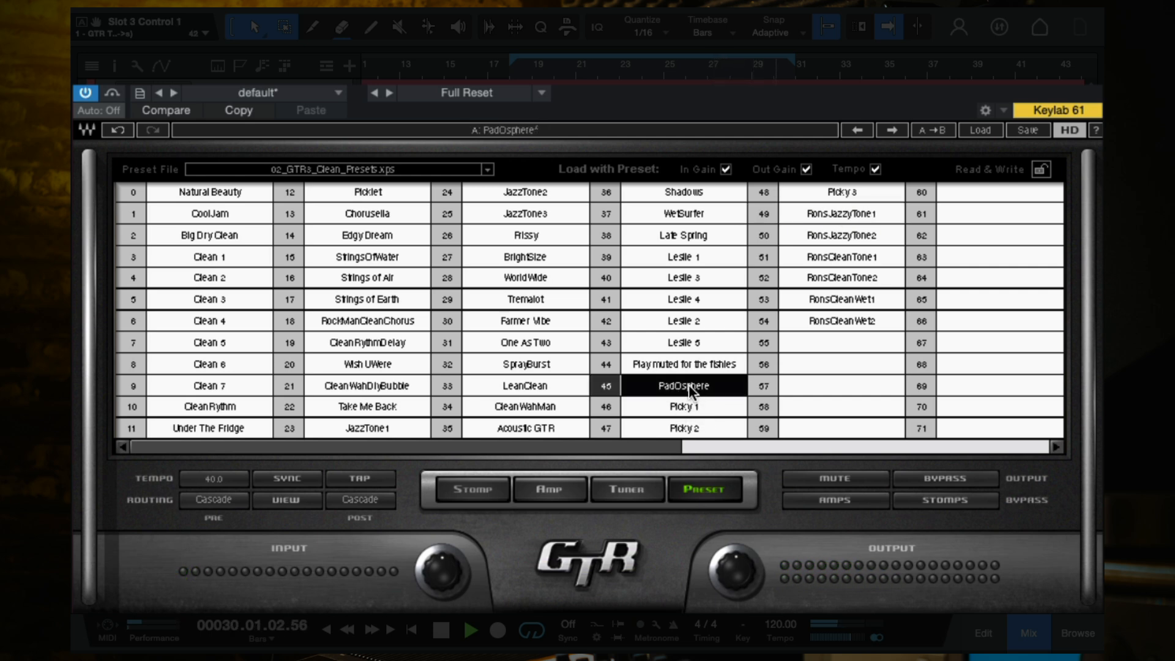
click(693, 406)
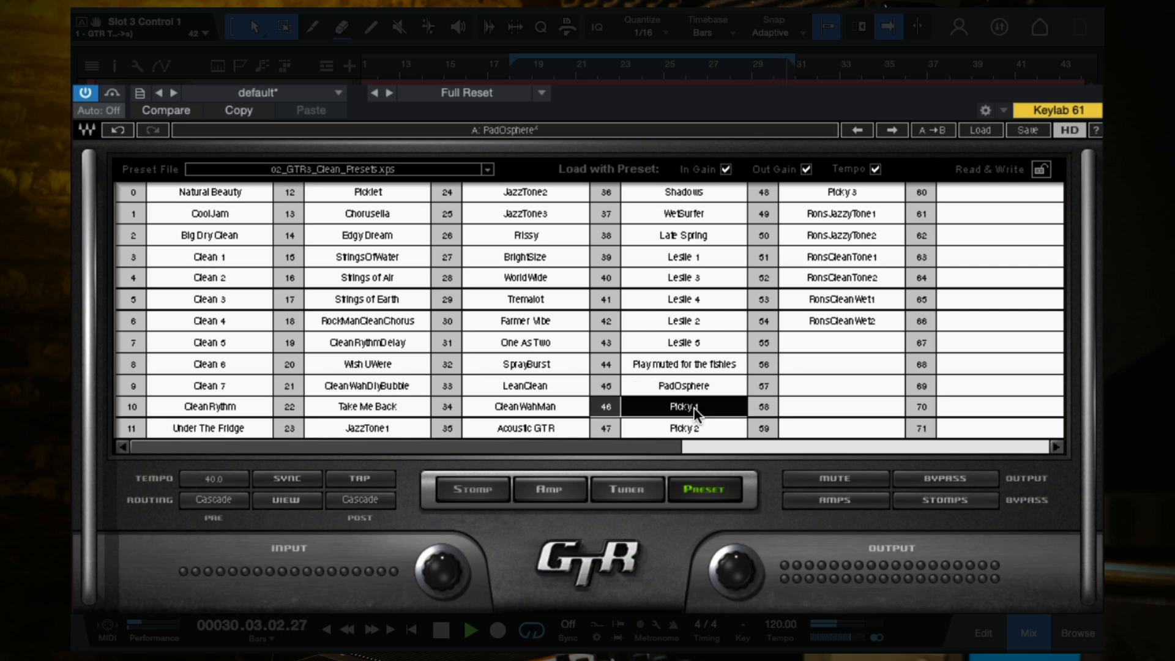
click(675, 364)
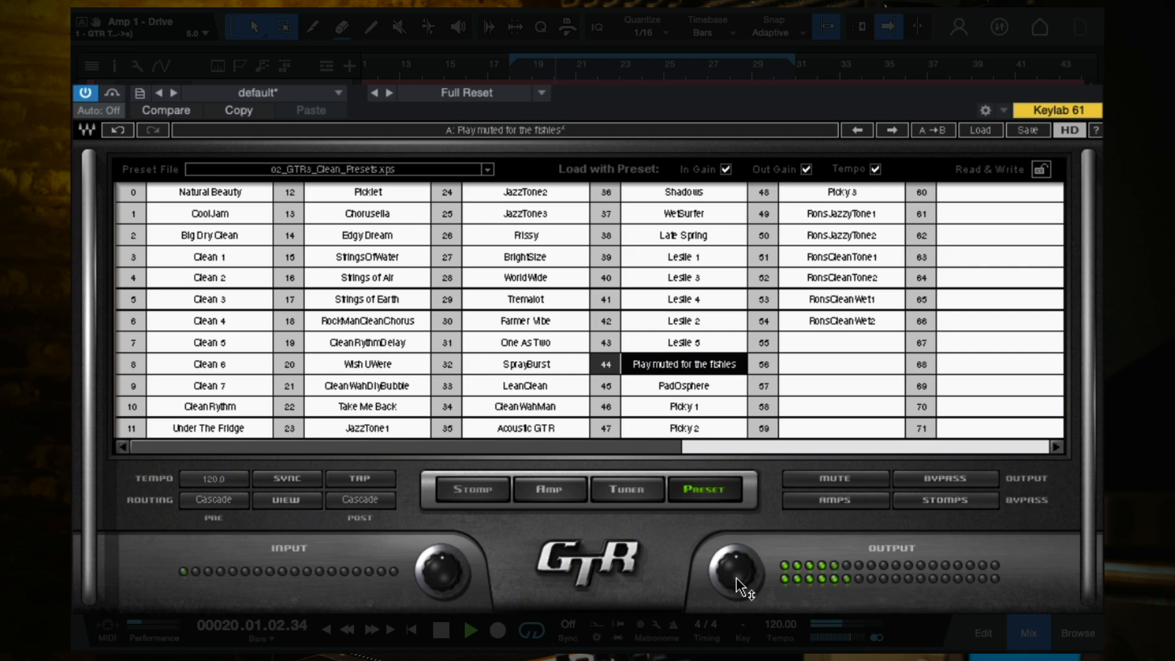
click(448, 576)
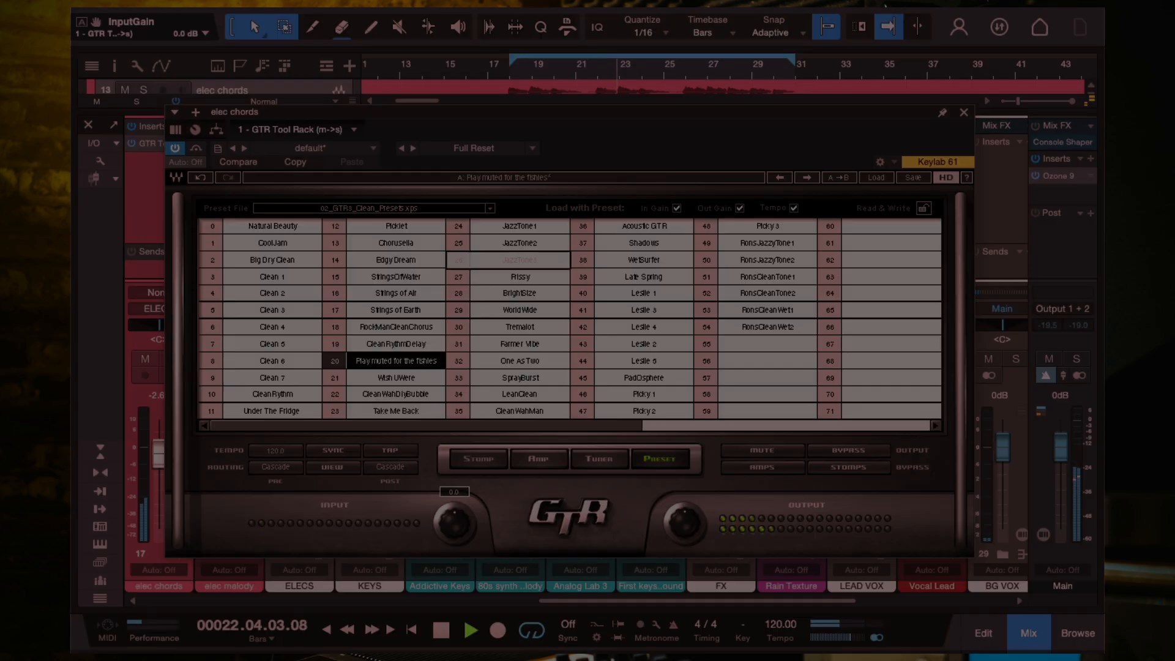
click(693, 235)
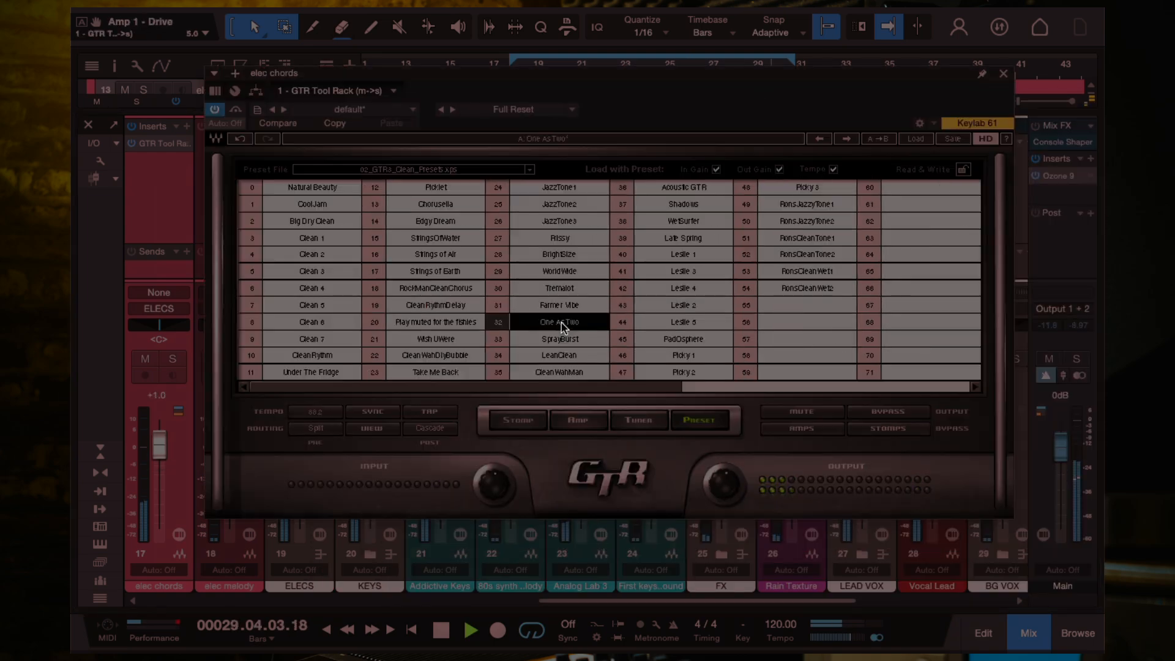
click(563, 293)
drag(563, 291, 557, 221)
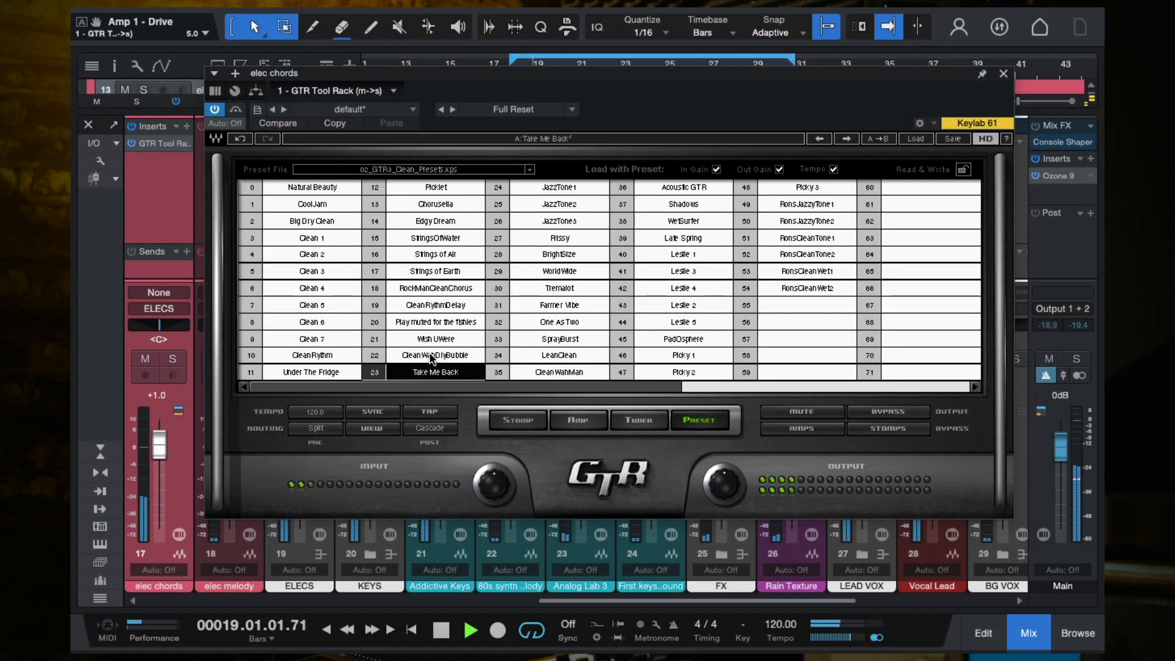
Select the CleanWahDlyBubble preset and set the plug-in's input gain to 2.1 dB
click(429, 356)
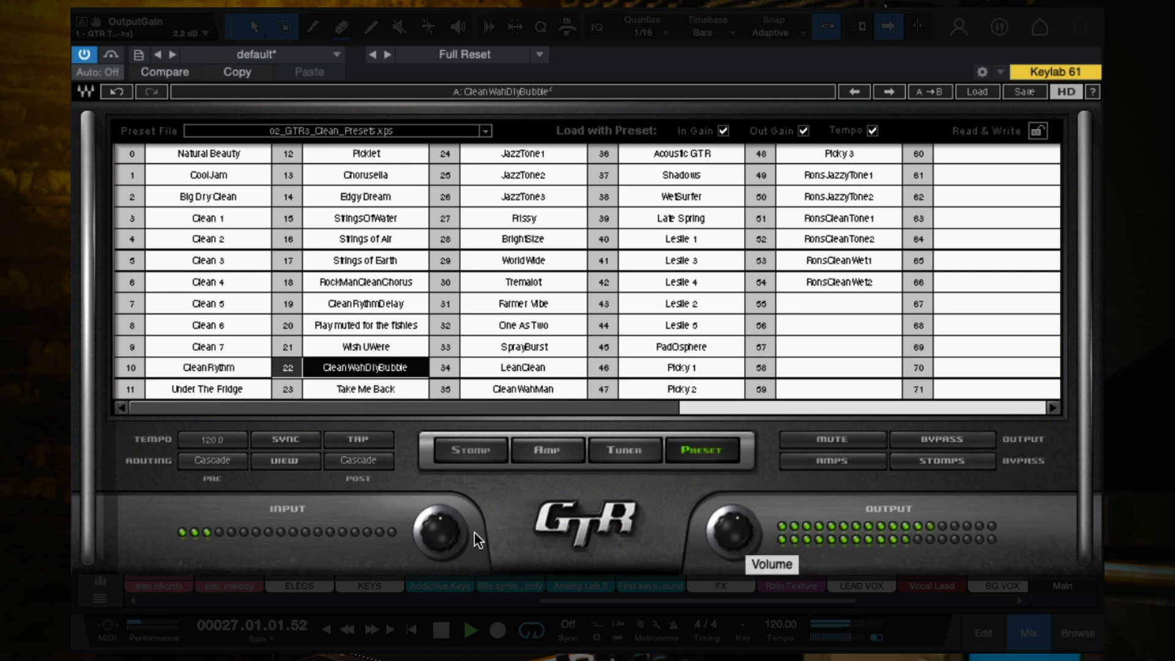
scroll(446, 539, up, 10)
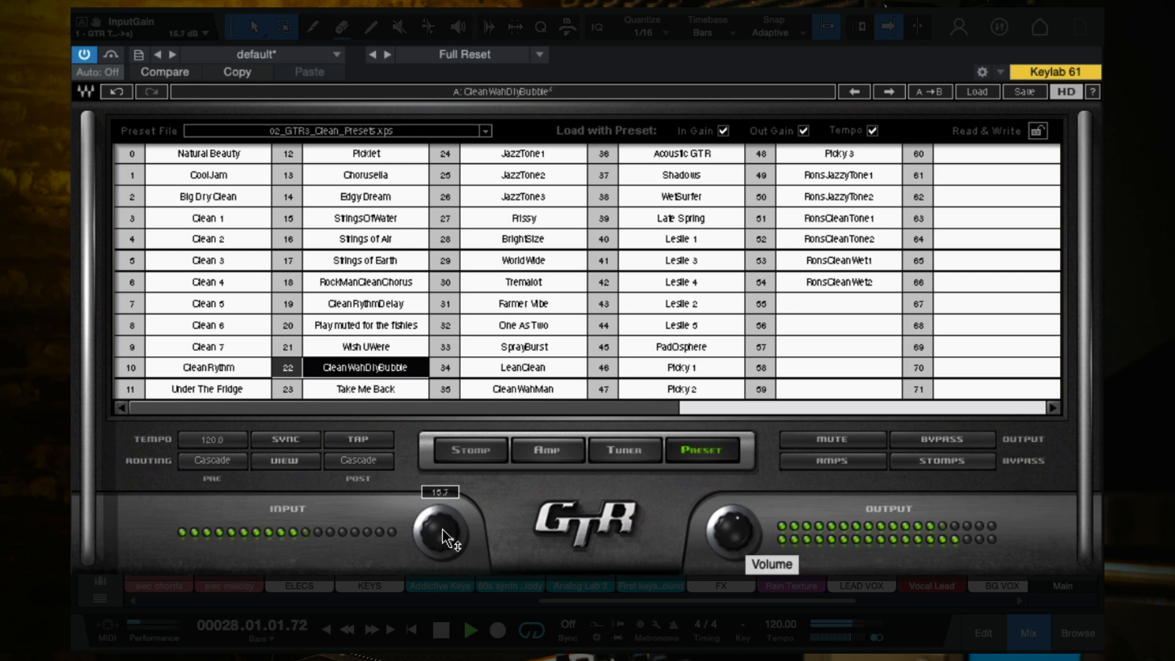
scroll(445, 537, down, 7)
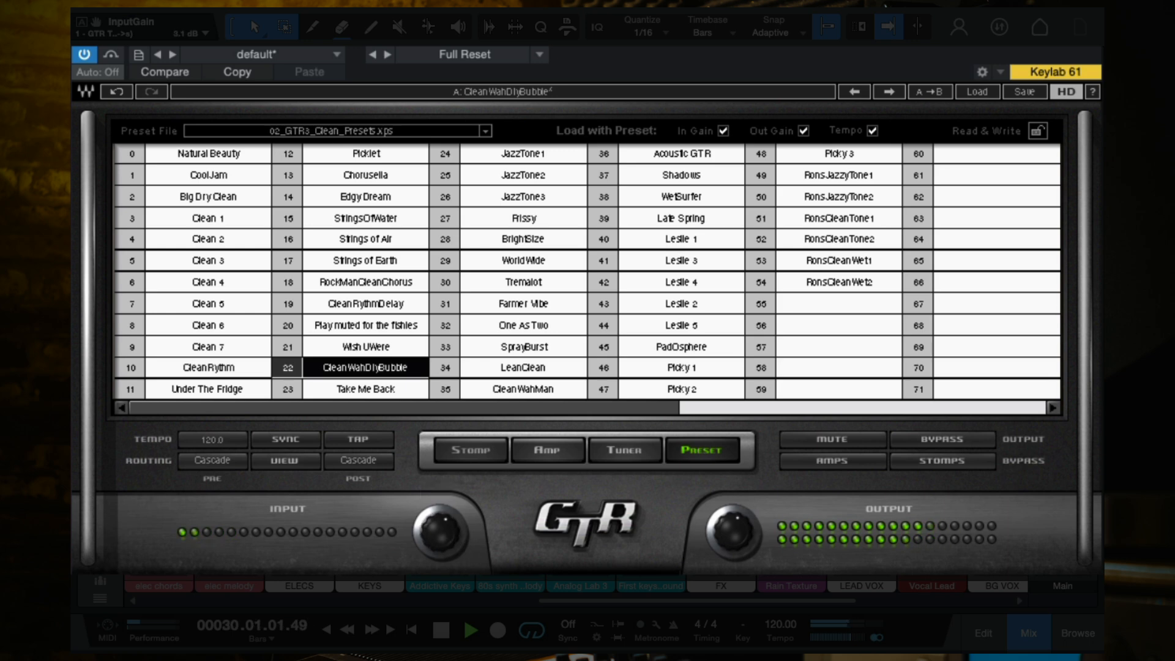
Set the GTR Tool Rack output gain to -3.4 dB and close the plug-in window
scroll(742, 534, down, 7)
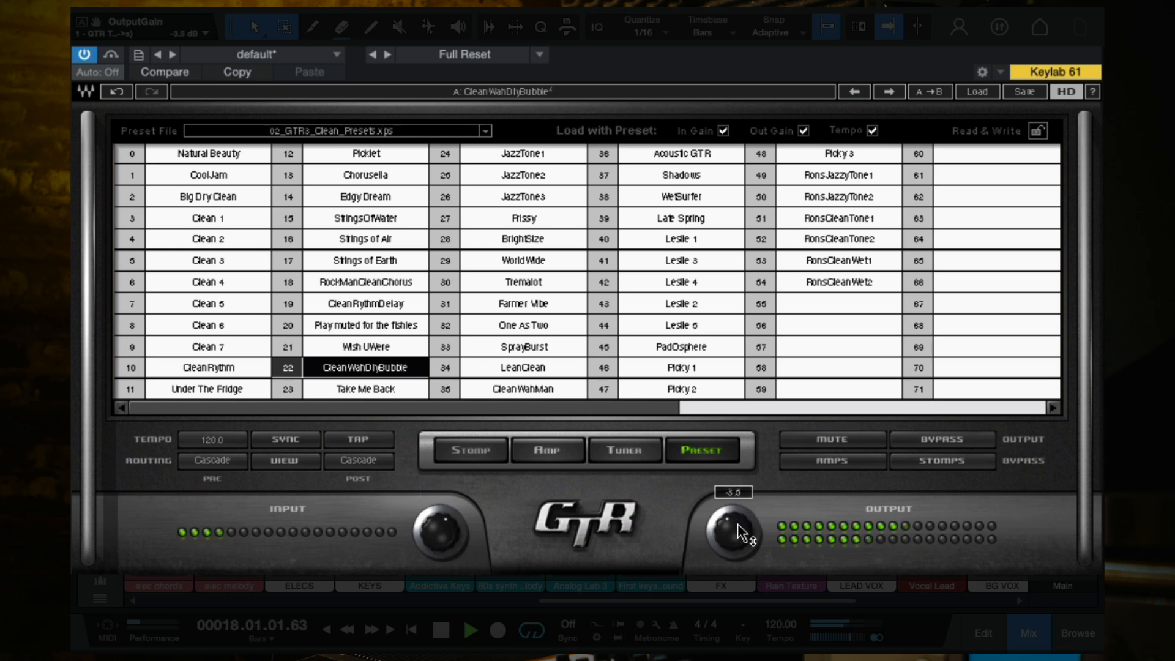
scroll(739, 526, down, 2)
scroll(741, 533, up, 1)
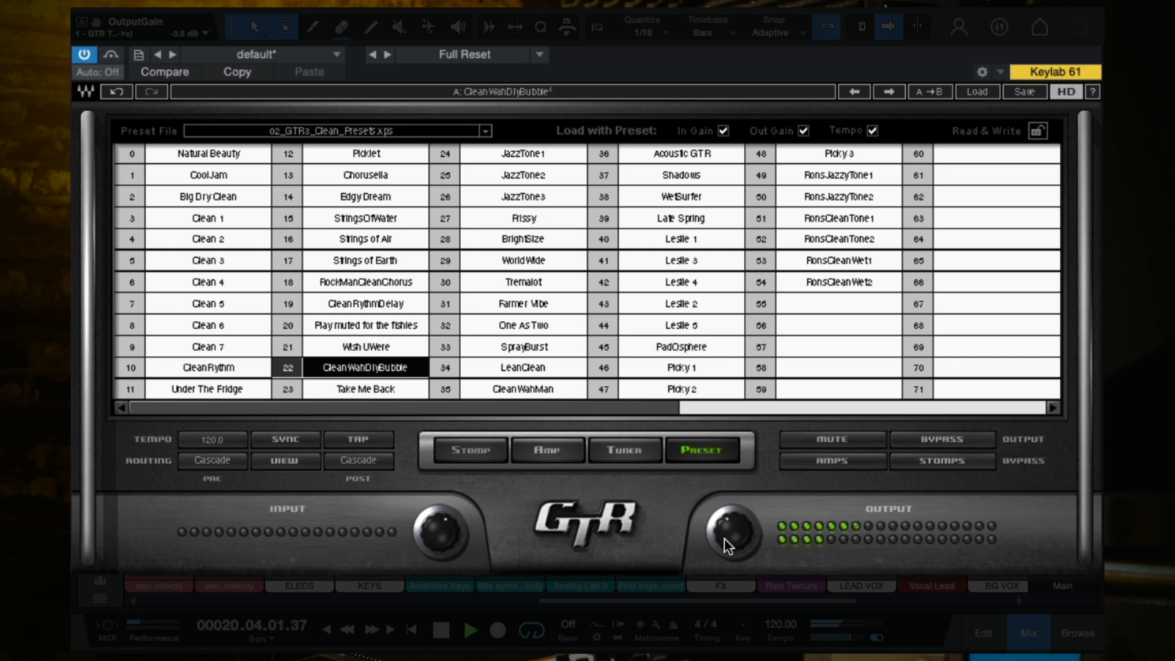
drag(753, 541, 753, 541)
scroll(751, 534, up, 2)
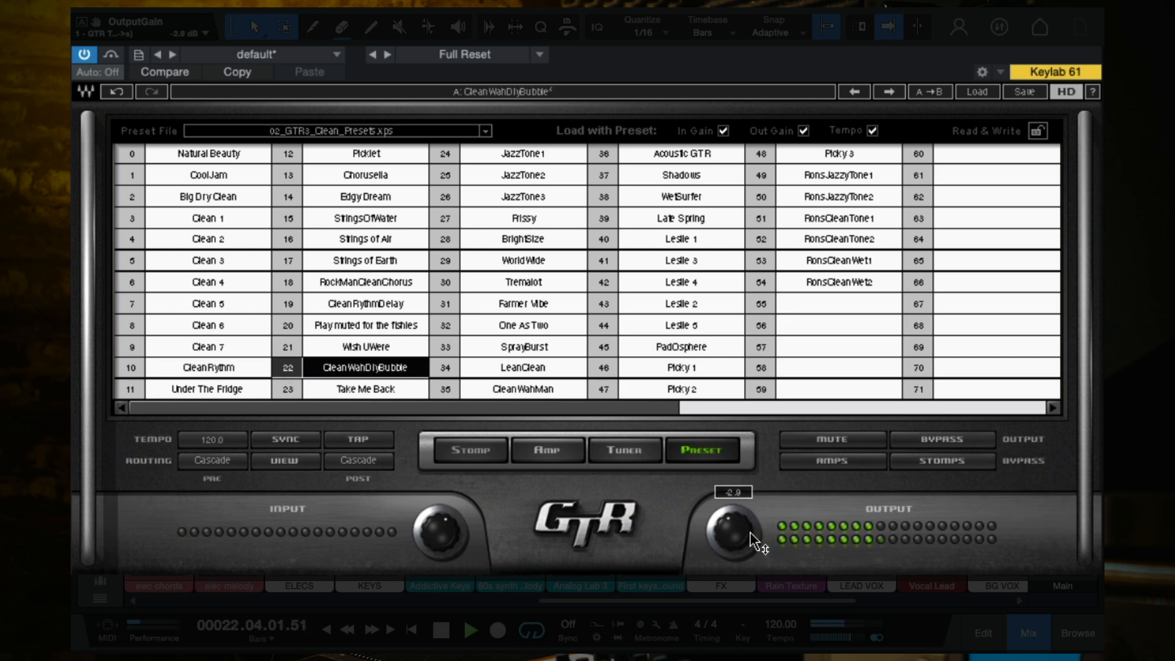
scroll(753, 541, down, 3)
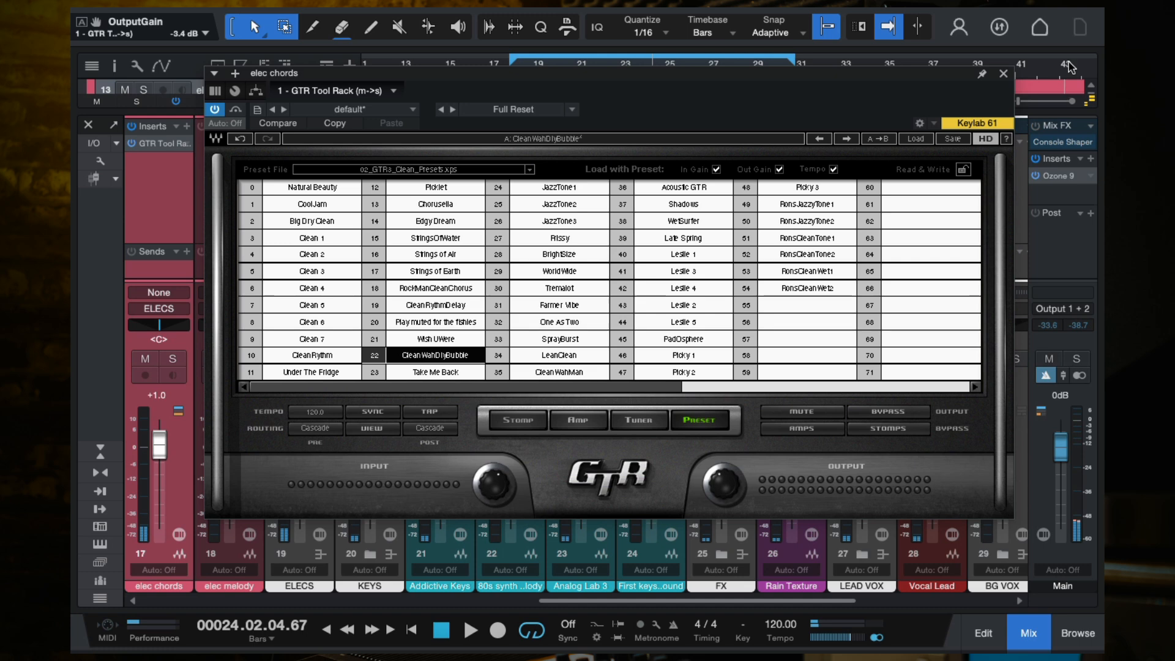
click(1004, 74)
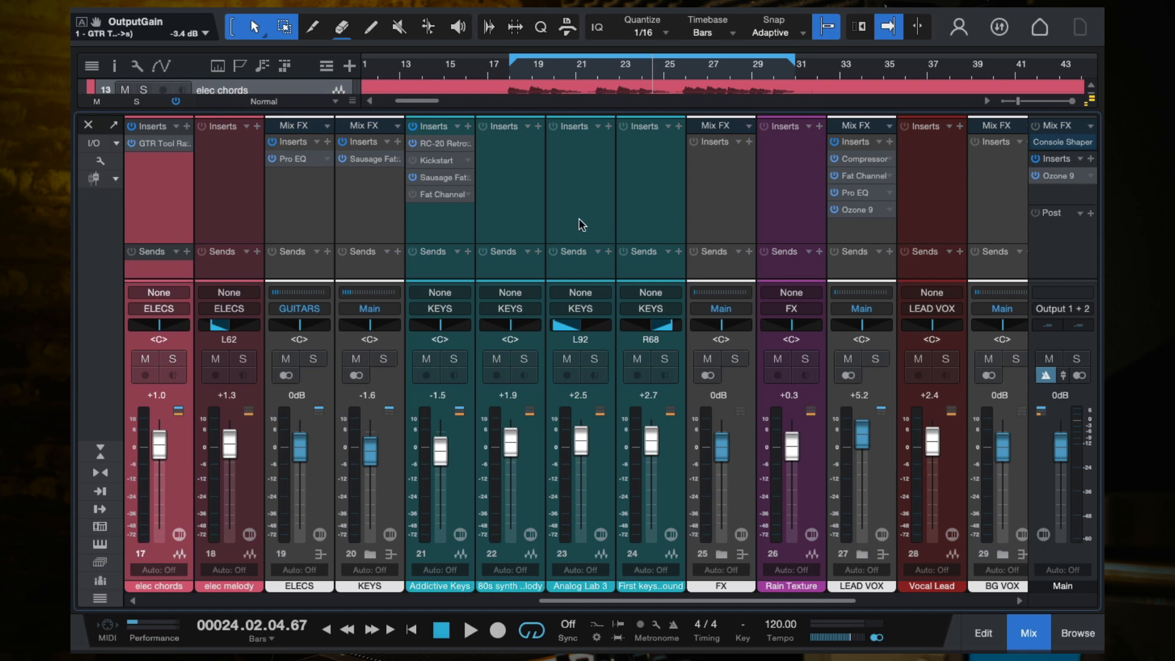
Play the mix from bar 18 and lower the elec chords channel volume to -7.8 dB, then stop playback
click(514, 75)
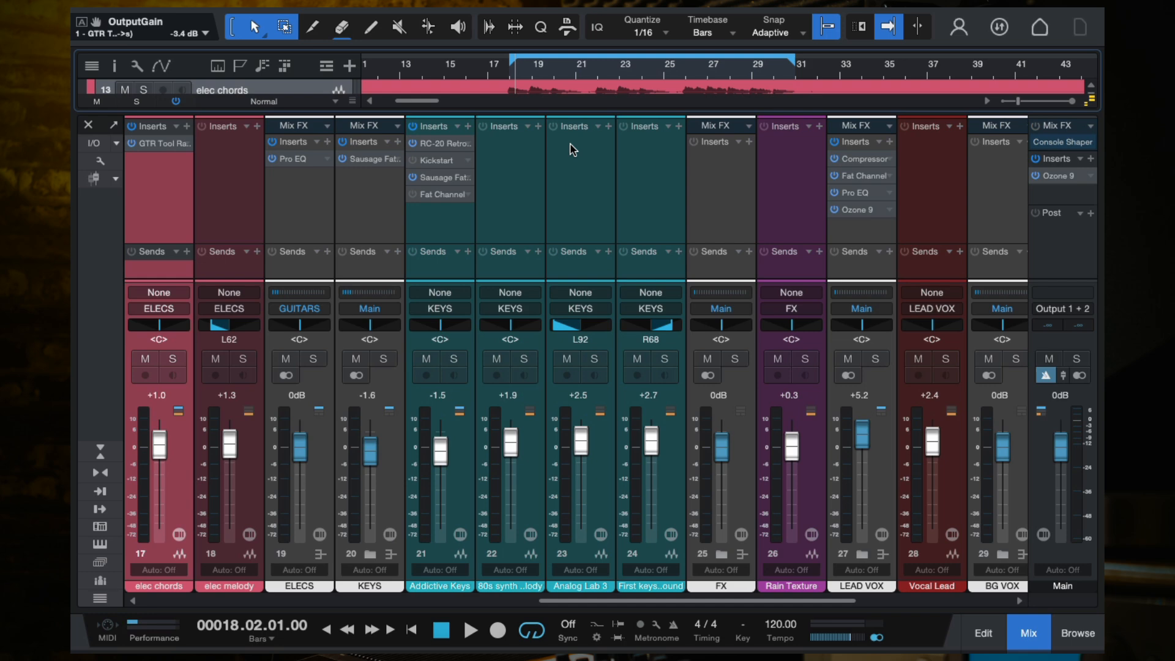
key(space)
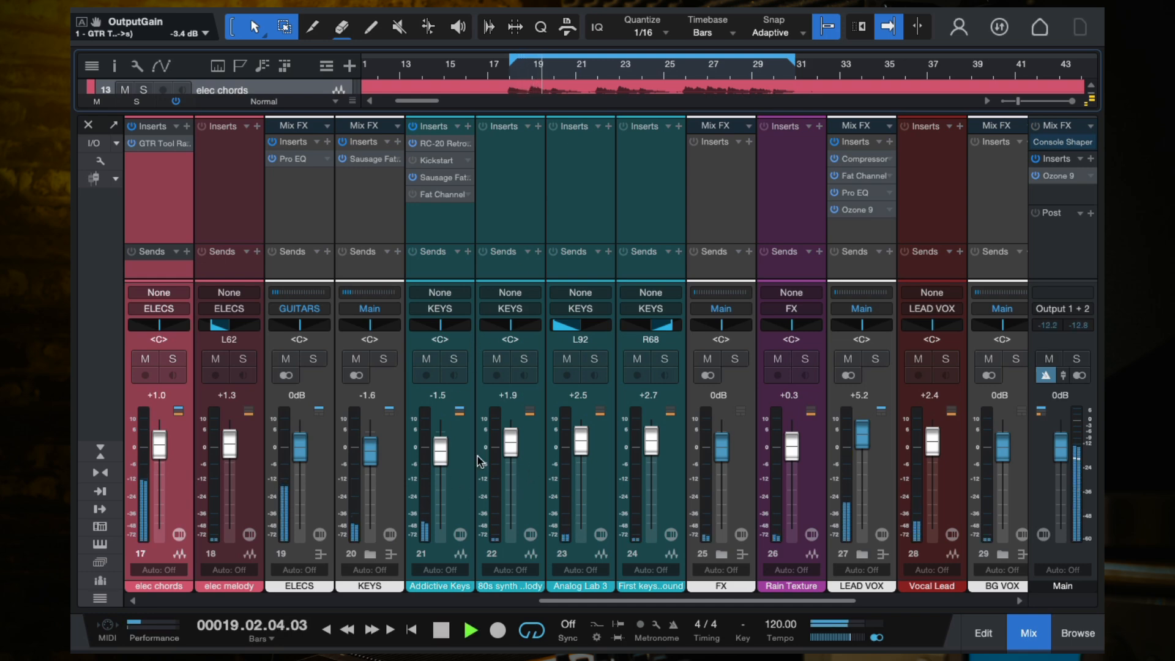
drag(162, 449, 159, 454)
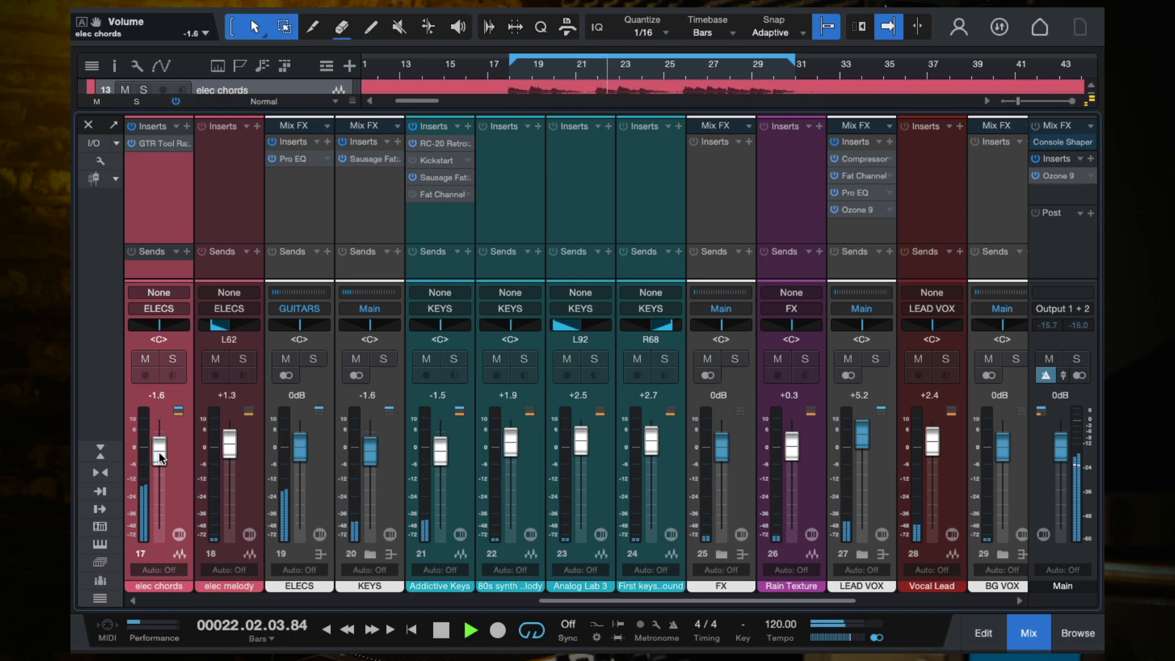
drag(159, 451, 159, 456)
scroll(236, 401, left, 1)
scroll(235, 401, left, 1)
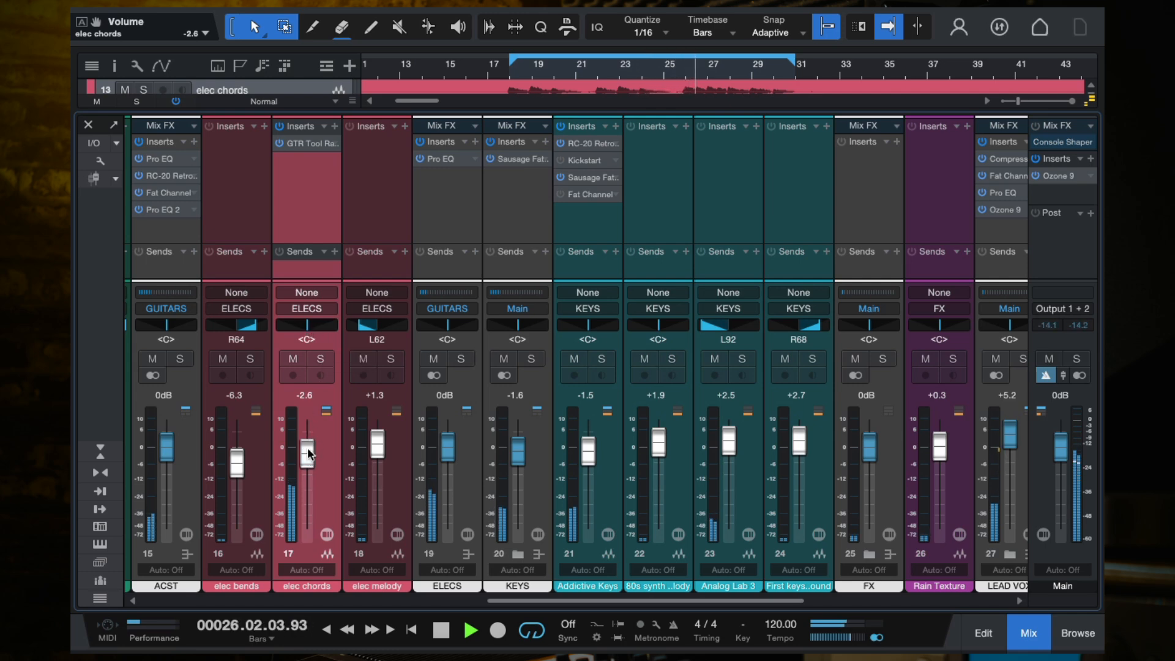
drag(306, 451, 306, 471)
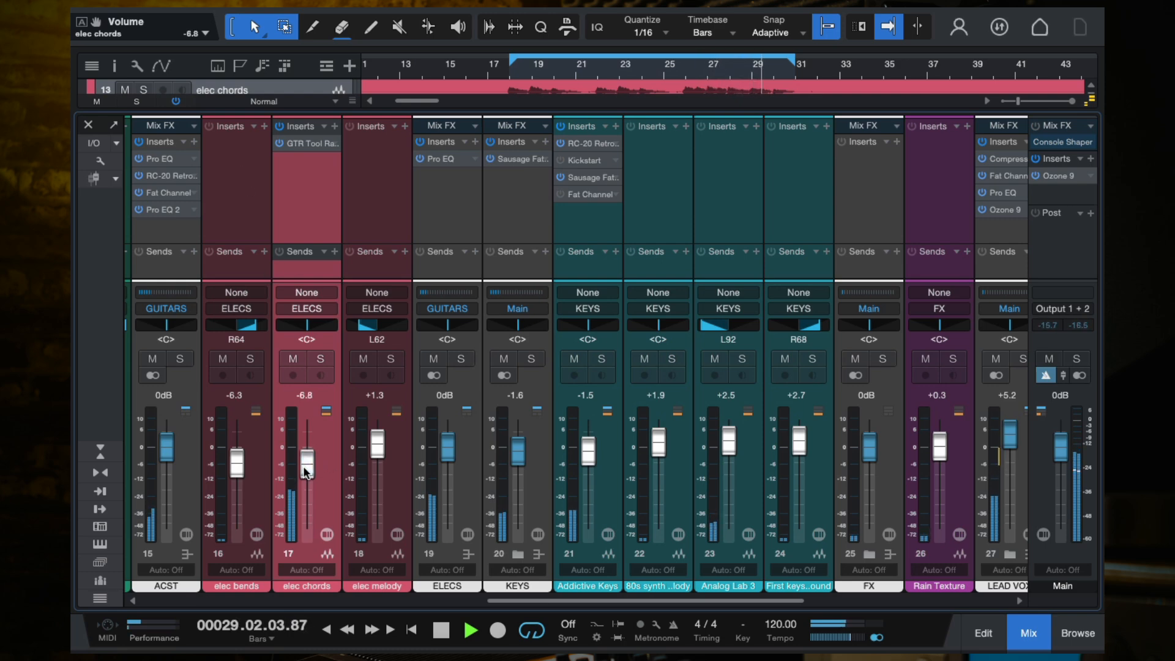
drag(304, 467, 305, 471)
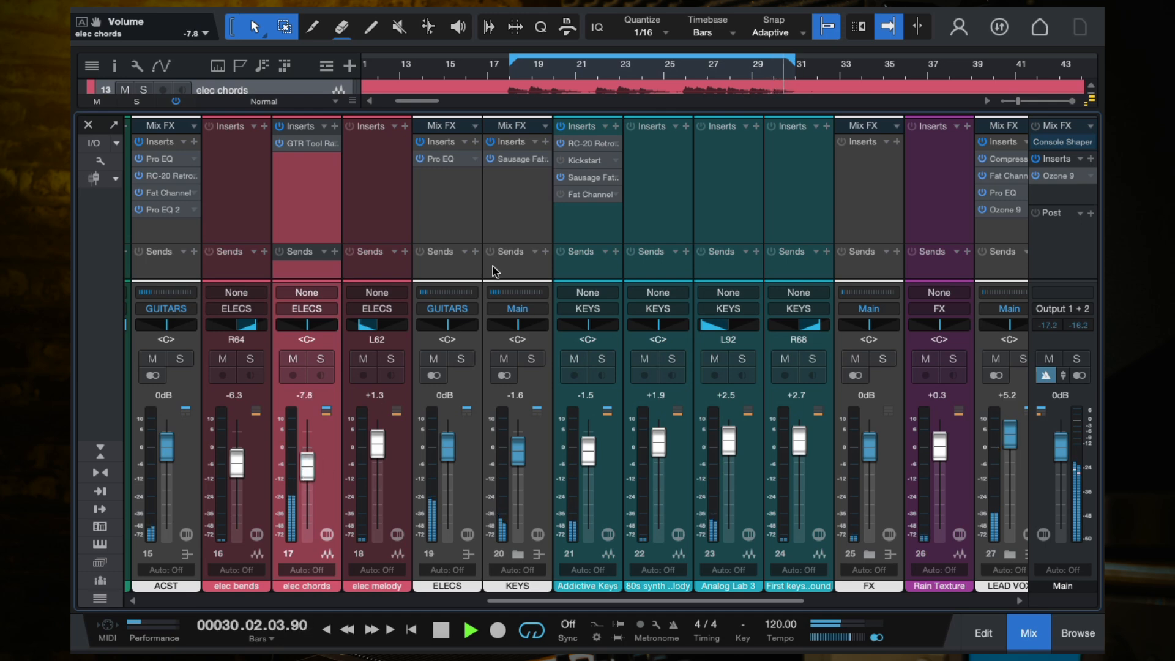
click(511, 78)
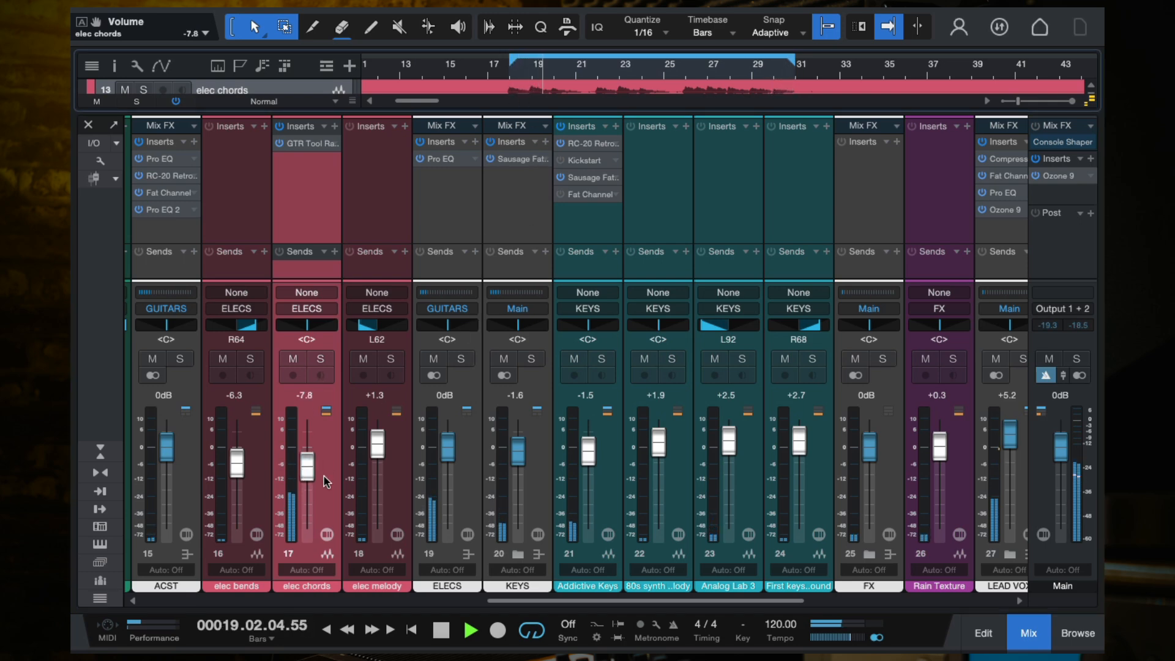
key(space)
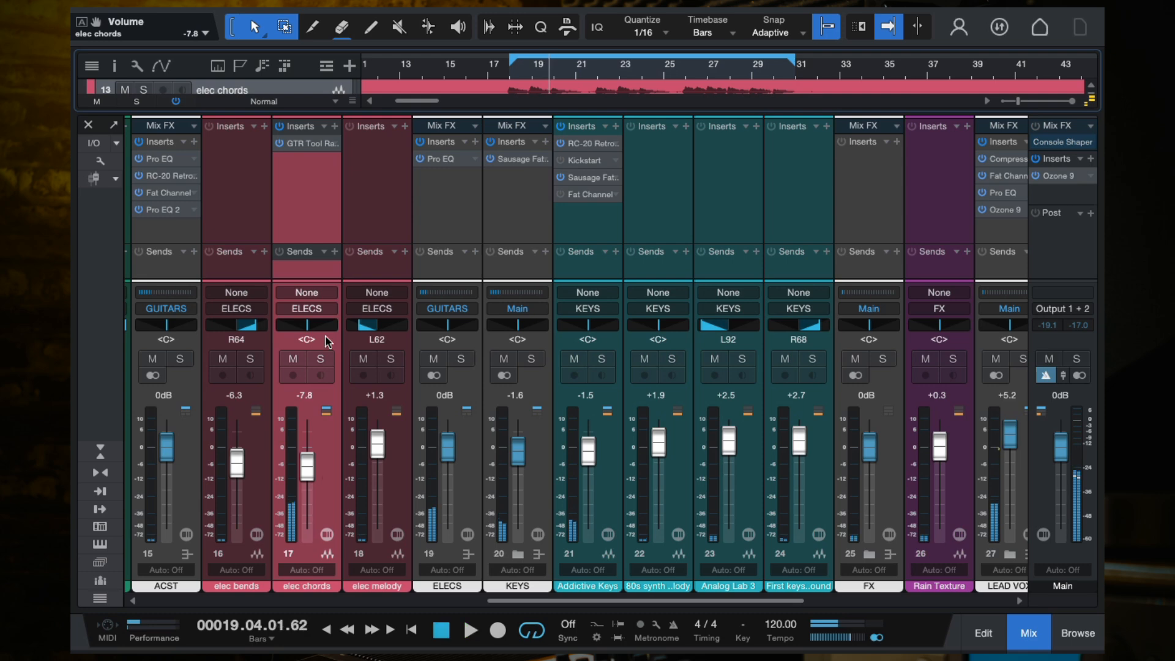
Reopen GTR Tool Rack on elec chords, set its input gain to 1.5 dB and output gain to -2.5 dB, and close it
click(307, 142)
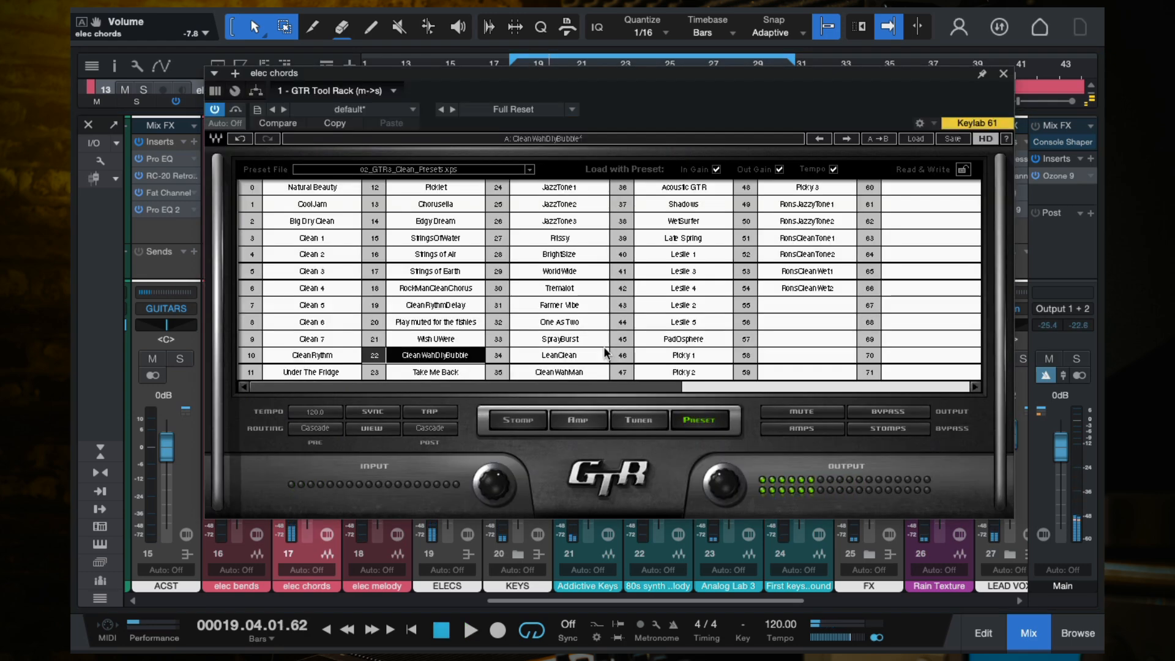
click(494, 487)
scroll(493, 486, down, 6)
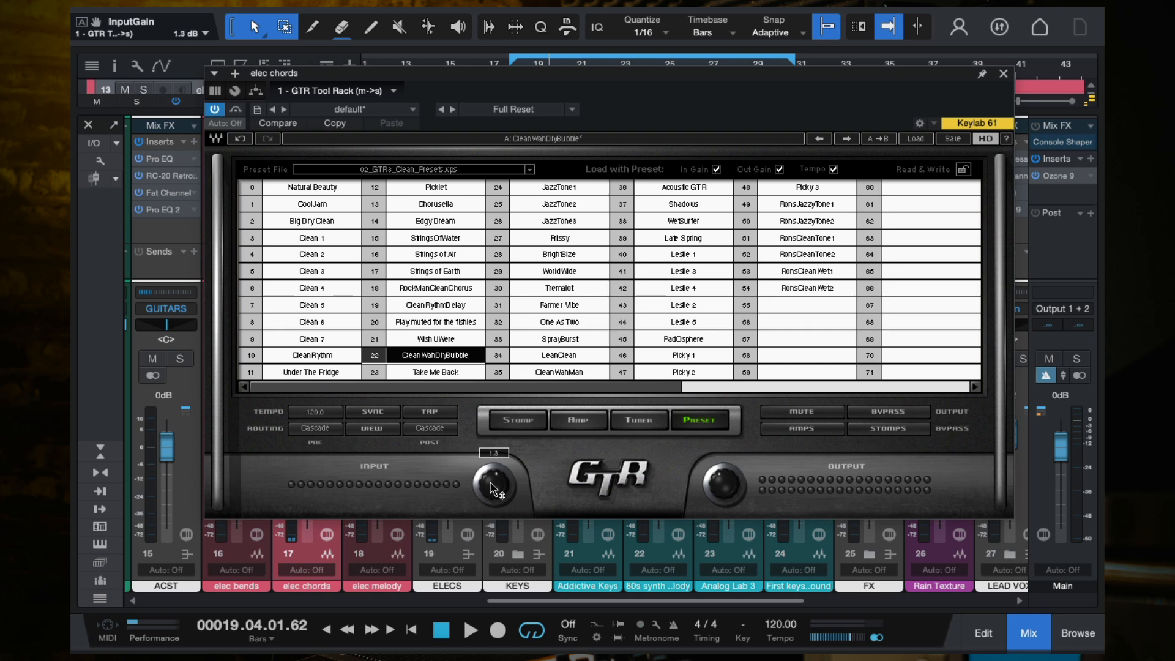
key(space)
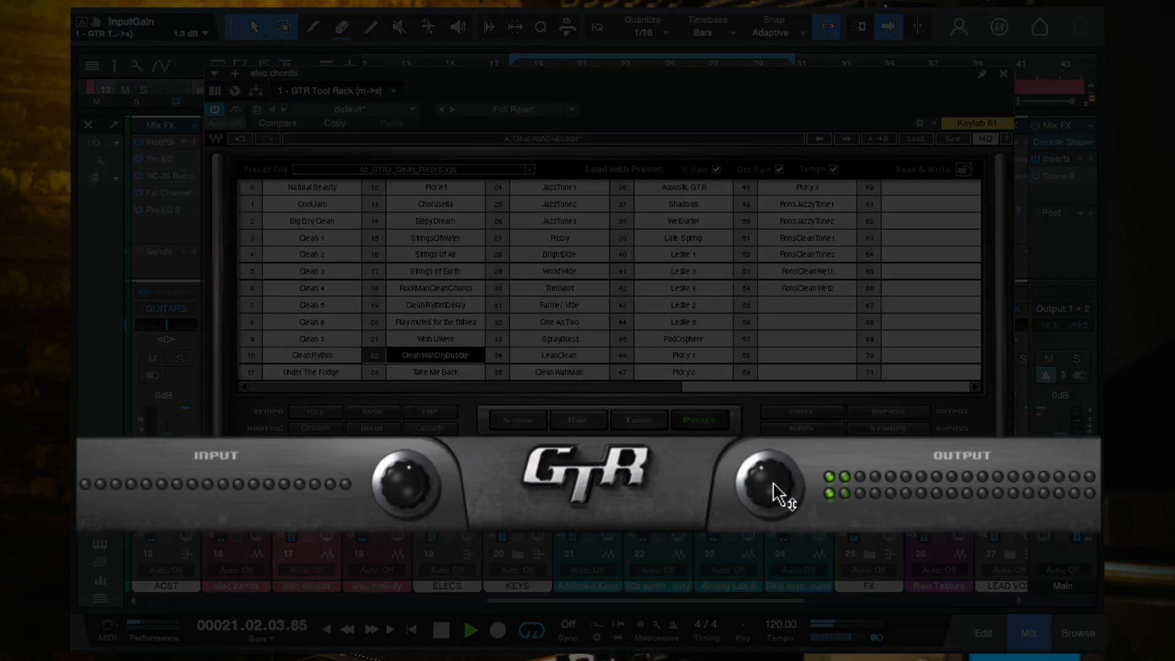
click(724, 486)
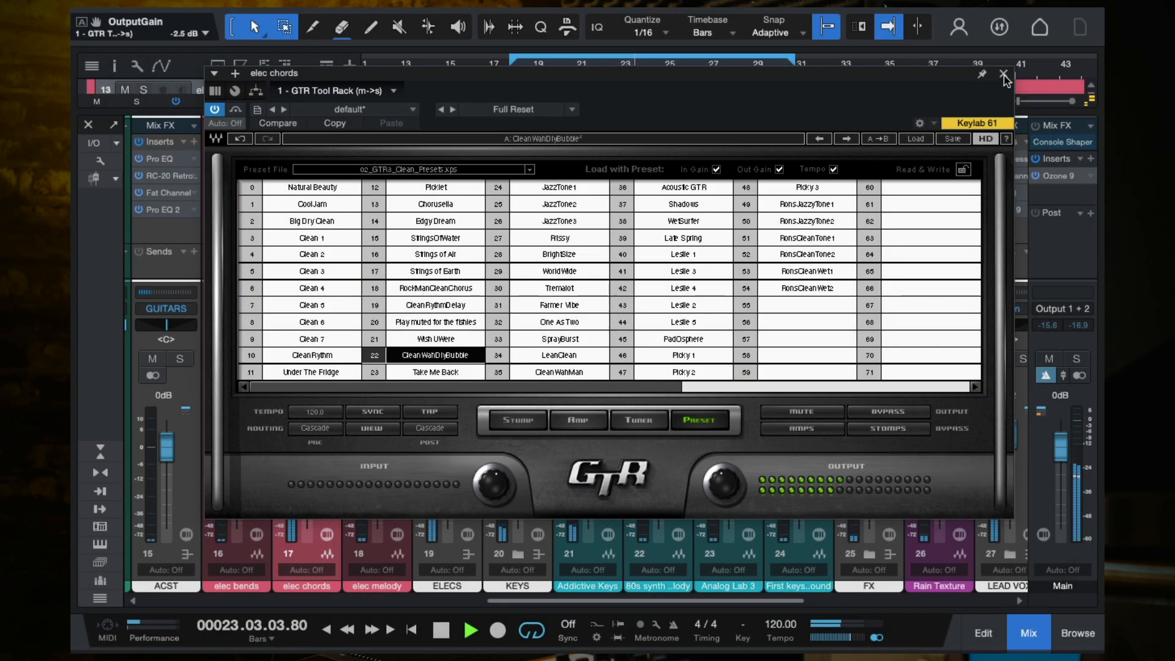
click(1004, 74)
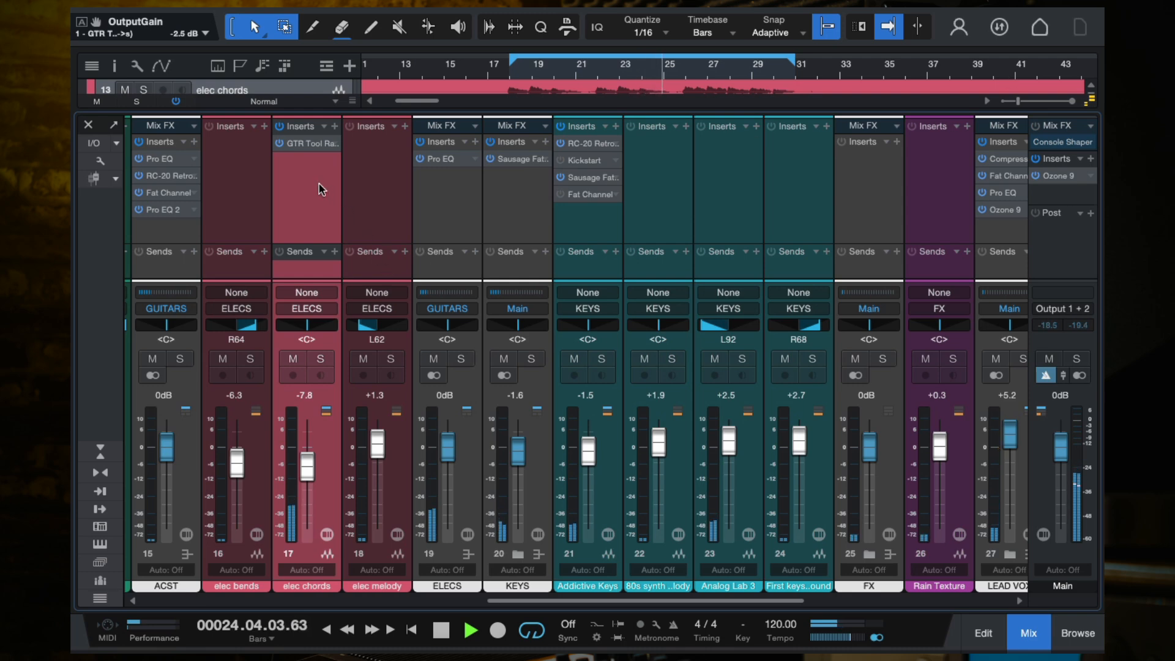
Raise the elec chords channel volume to -7.4 dB, then close the mixer and stop playback
drag(308, 473, 309, 471)
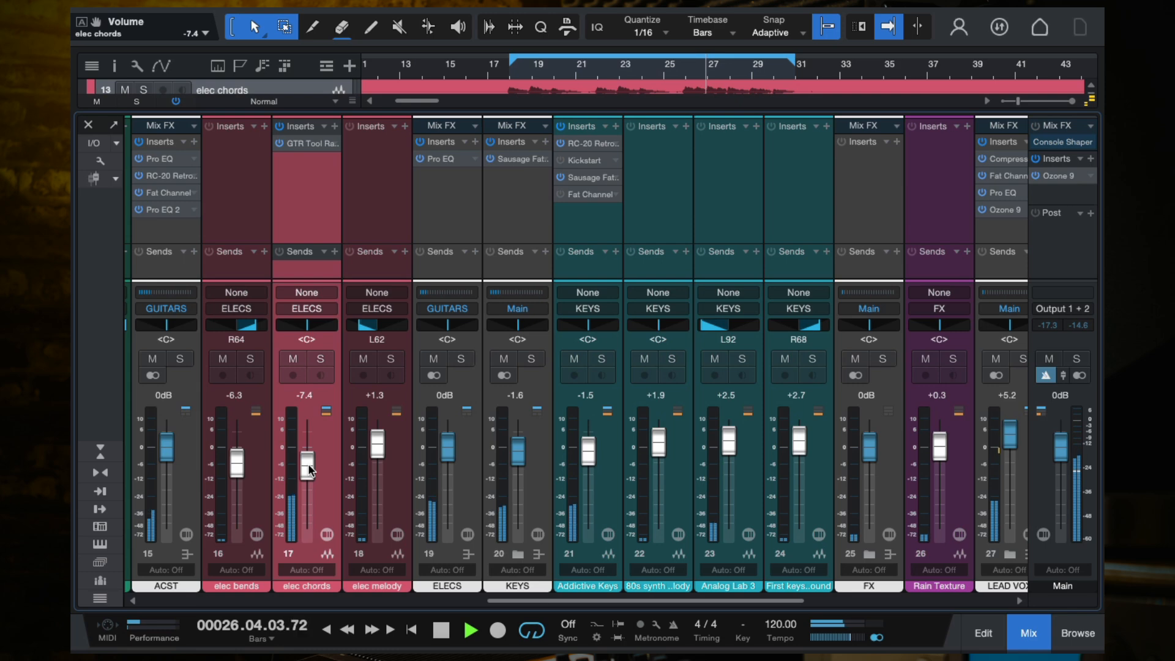
click(89, 127)
key(space)
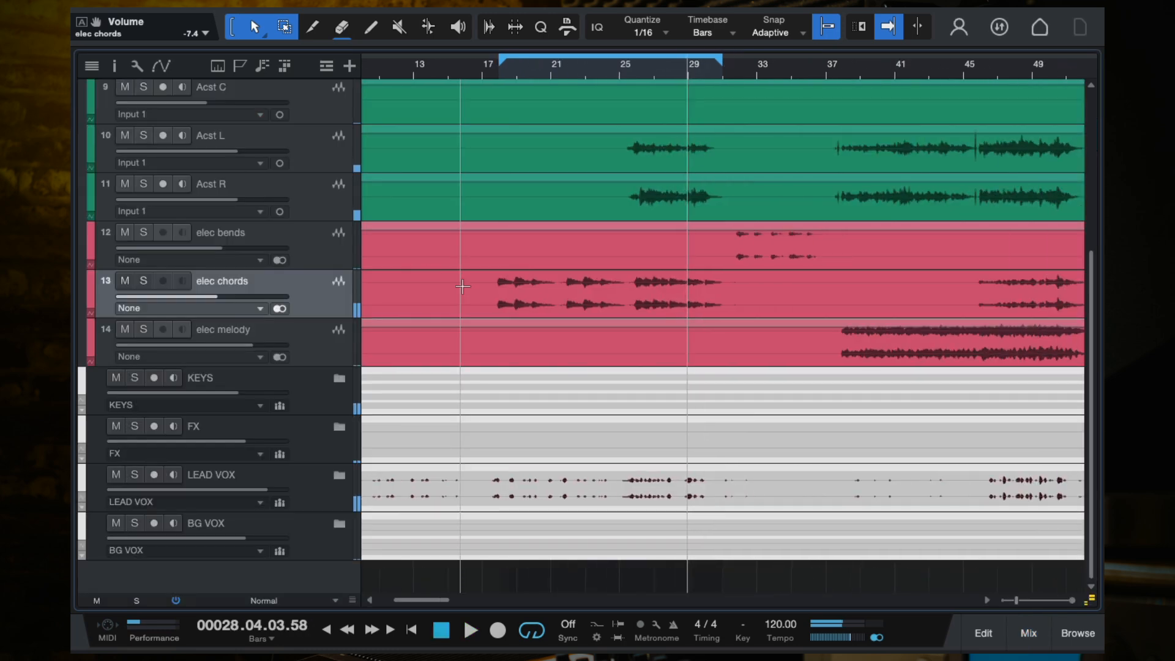
Solo the elec melody track and play it from bar 41
scroll(592, 363, down, 2)
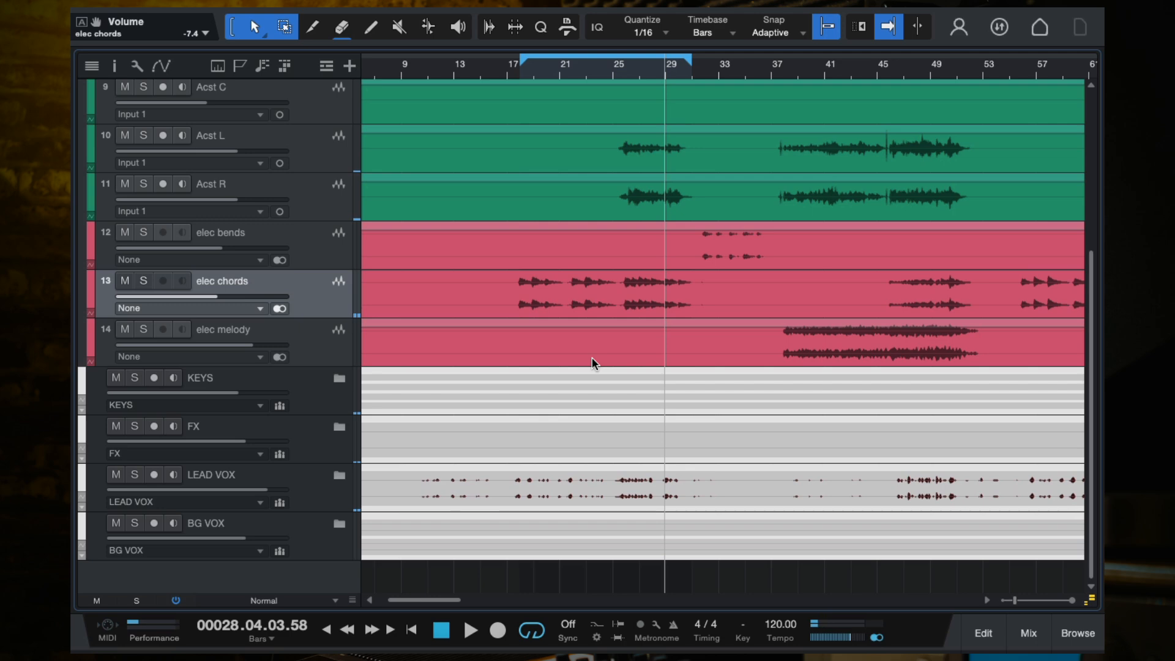
scroll(593, 358, down, 3)
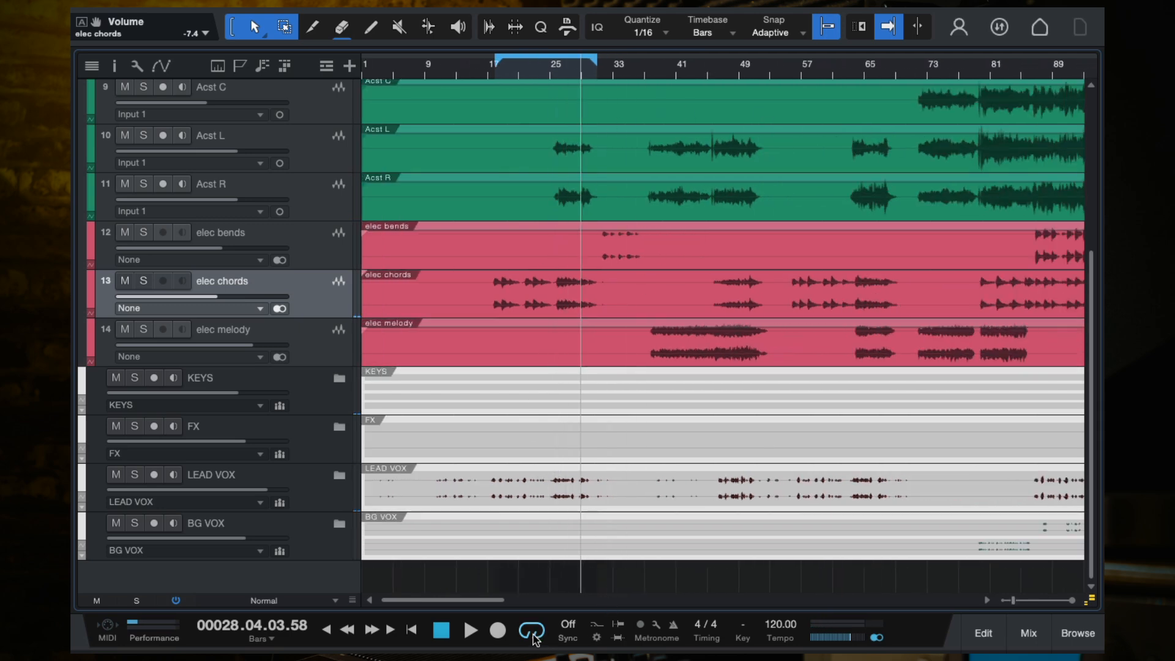
scroll(542, 424, down, 1)
click(610, 66)
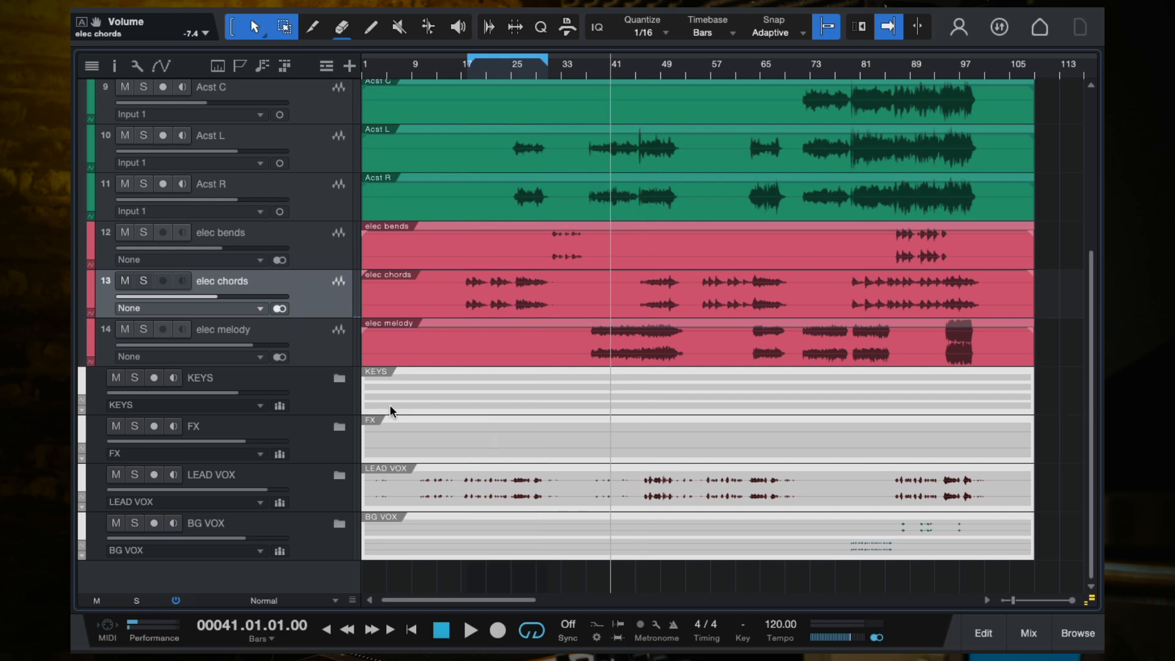
click(307, 361)
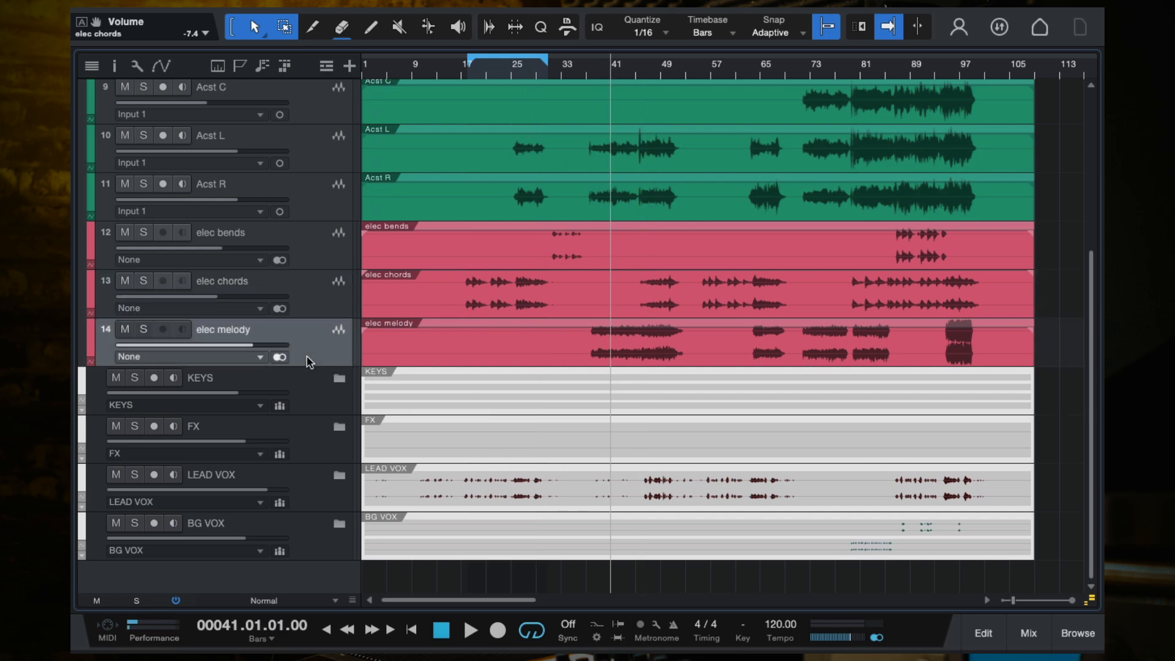
click(144, 330)
key(space)
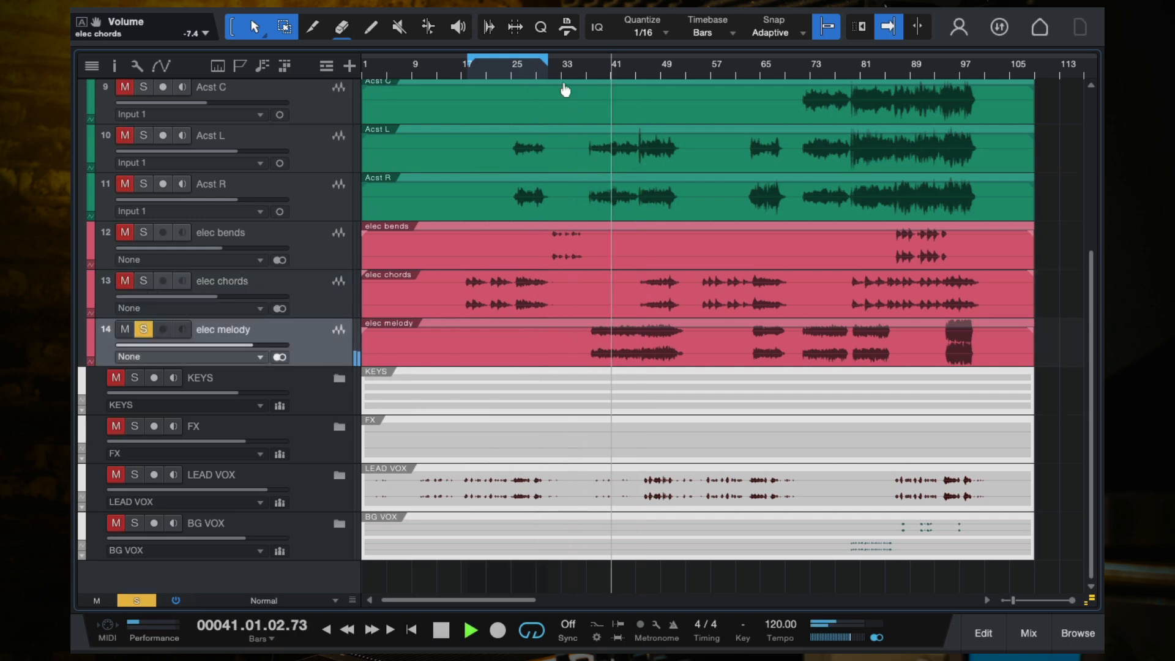
Set the loop range to about bars 38 to 52 around the first elec melody passage and unsolo the track
drag(545, 72, 683, 72)
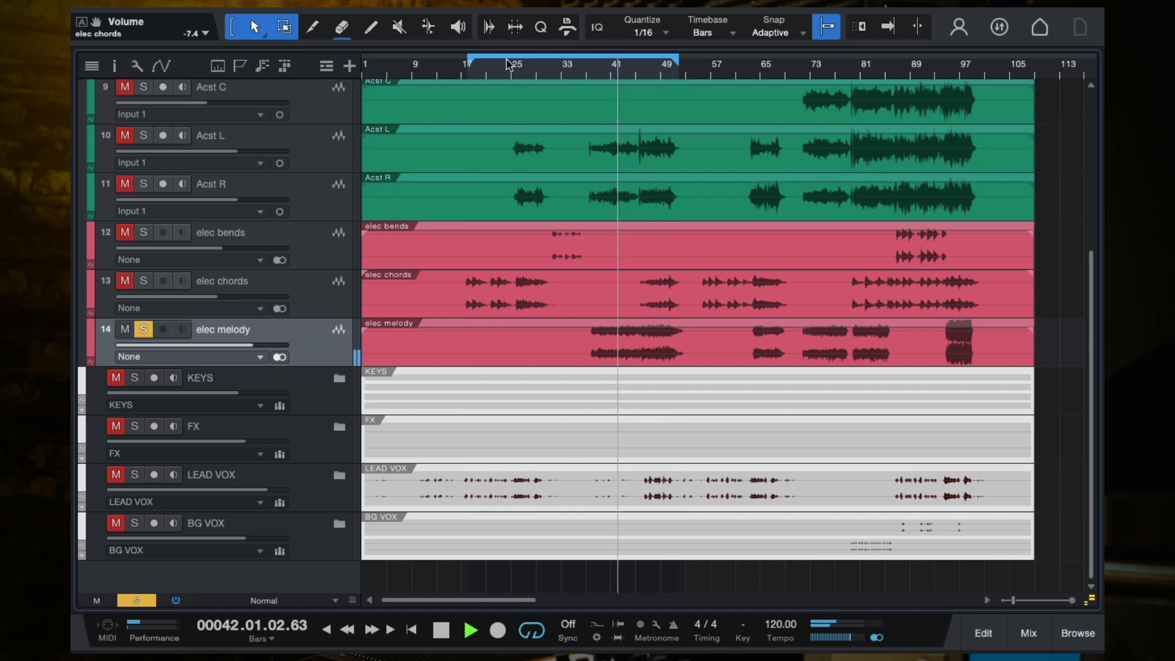
drag(469, 71, 593, 77)
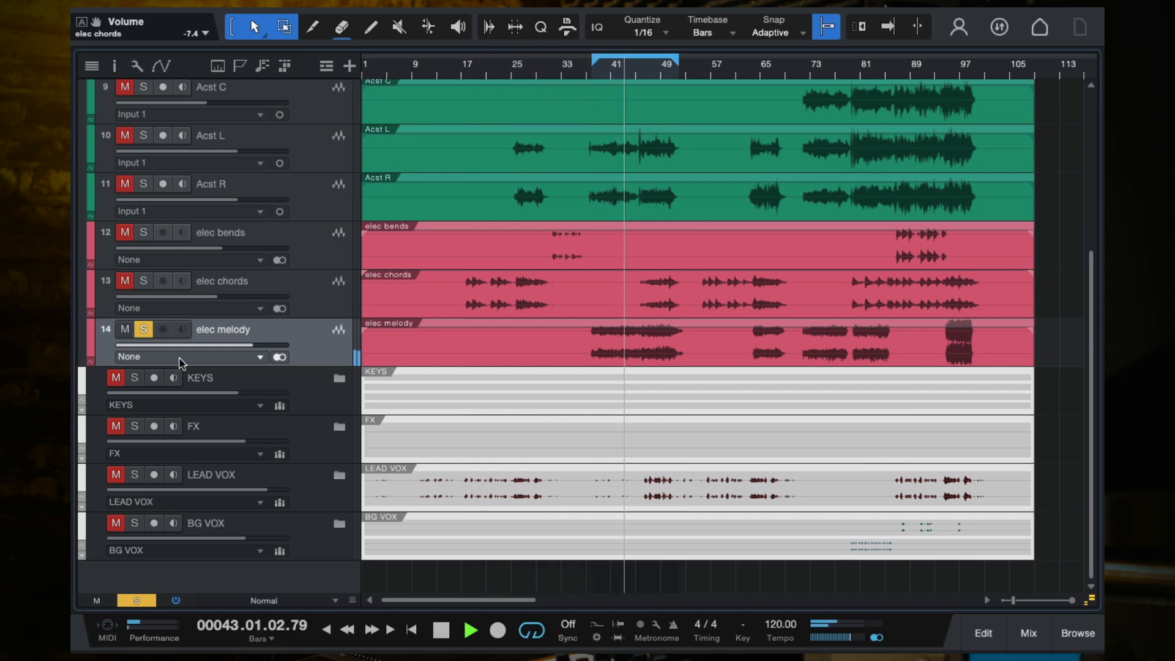
click(143, 329)
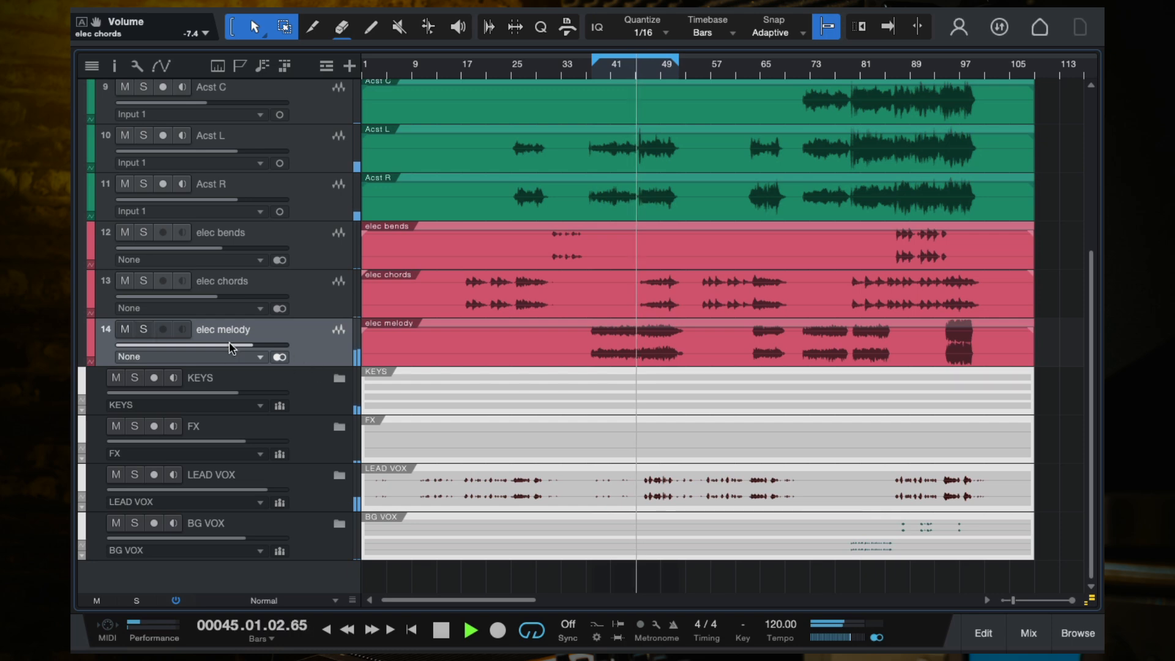
Solo elec melody and copy the GTR Tool Rack insert from the elec chords channel onto it, then stop playback
click(143, 329)
key(F3)
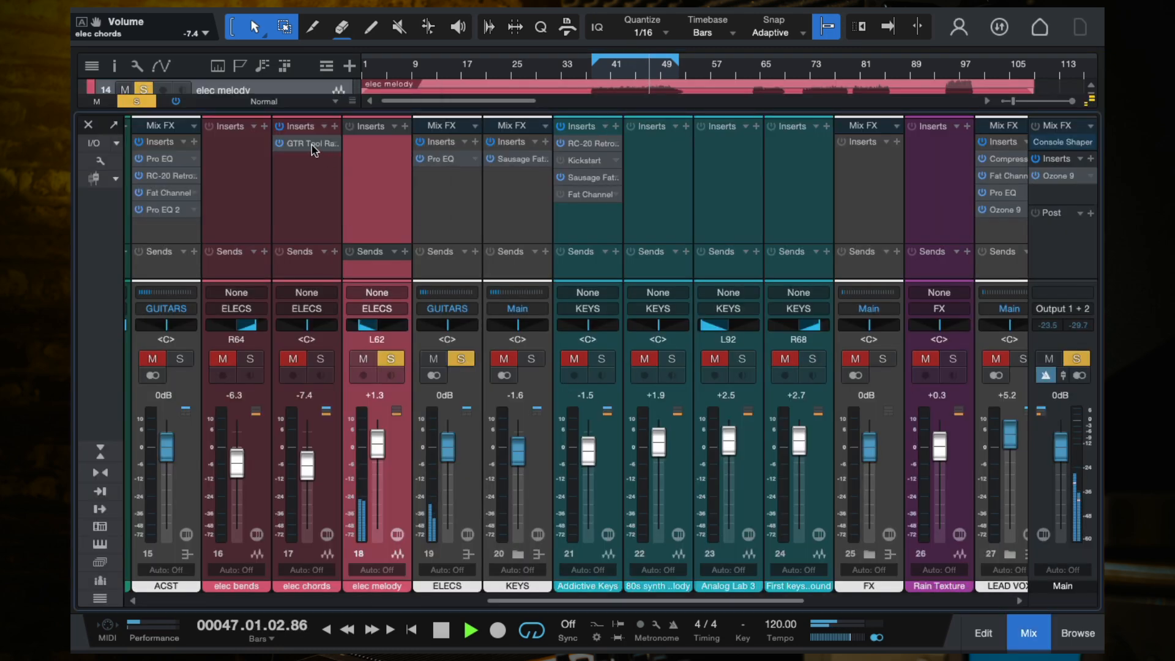
drag(311, 145, 388, 153)
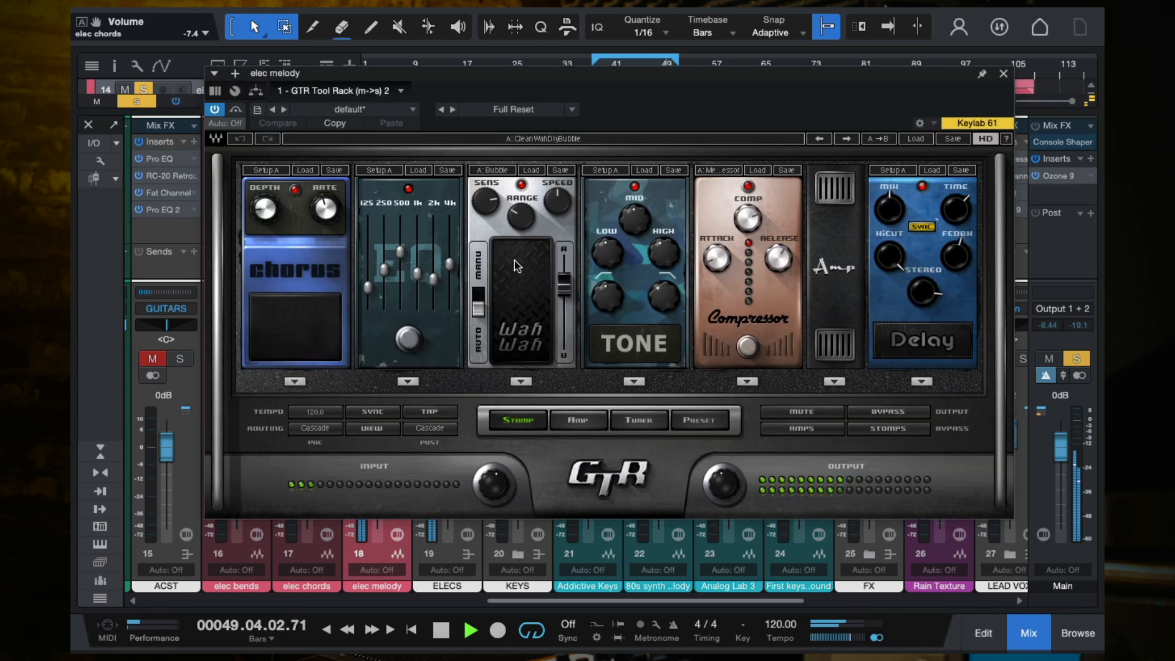
key(space)
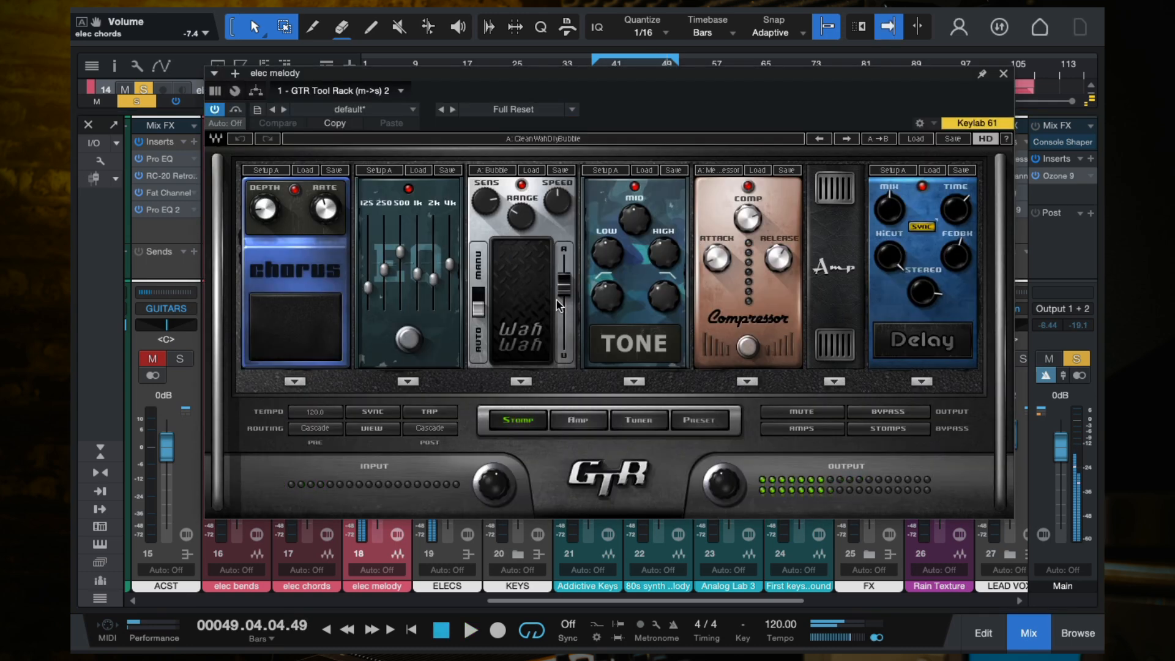
Load the RonsJazzyTone1 preset in the elec melody GTR Tool Rack and play the soloed track
click(699, 421)
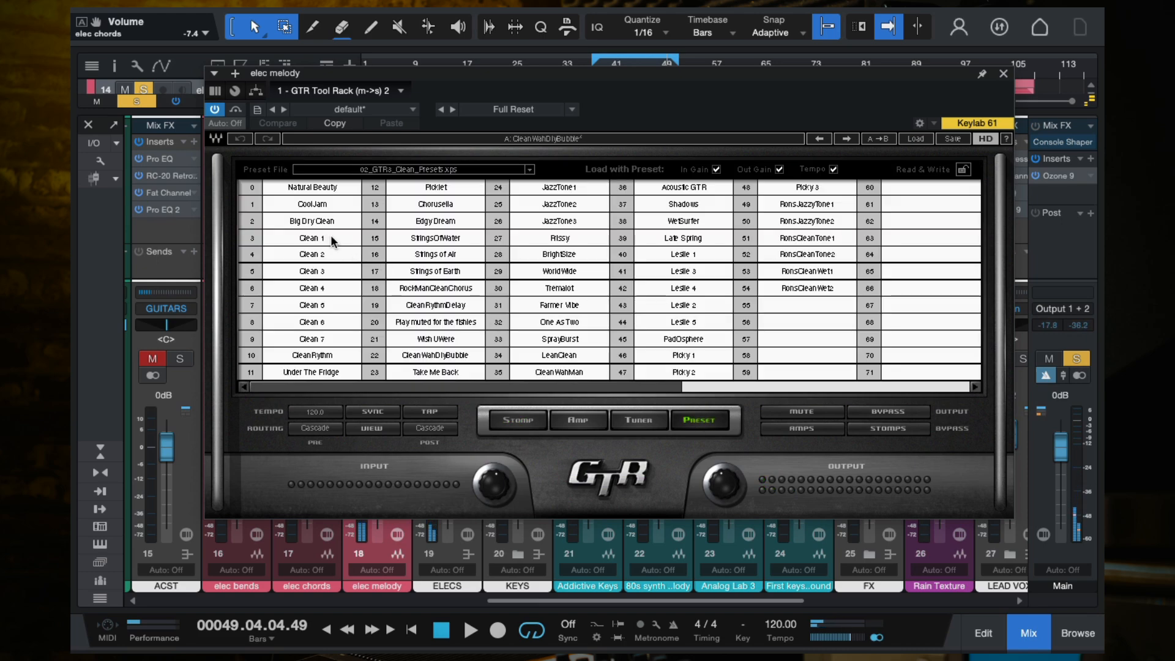
click(800, 205)
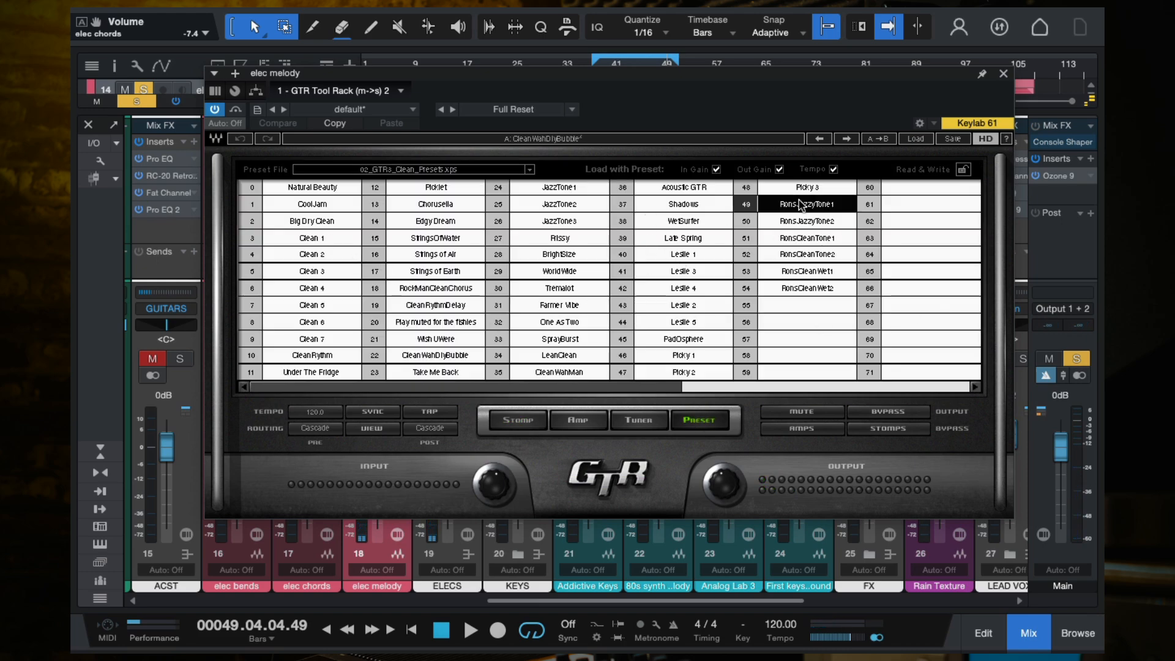
key(space)
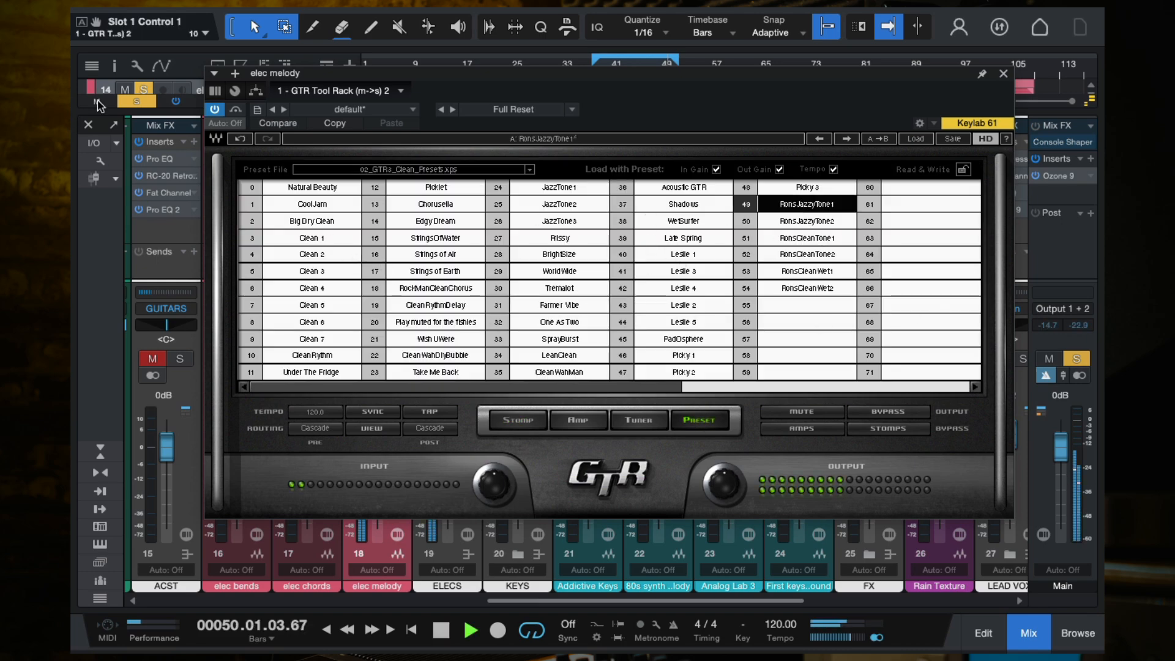
Unsolo elec melody, move the plug-in window clear of its fader, and lower the channel volume to -2.6 dB
key(s)
drag(790, 92, 1023, 110)
click(593, 73)
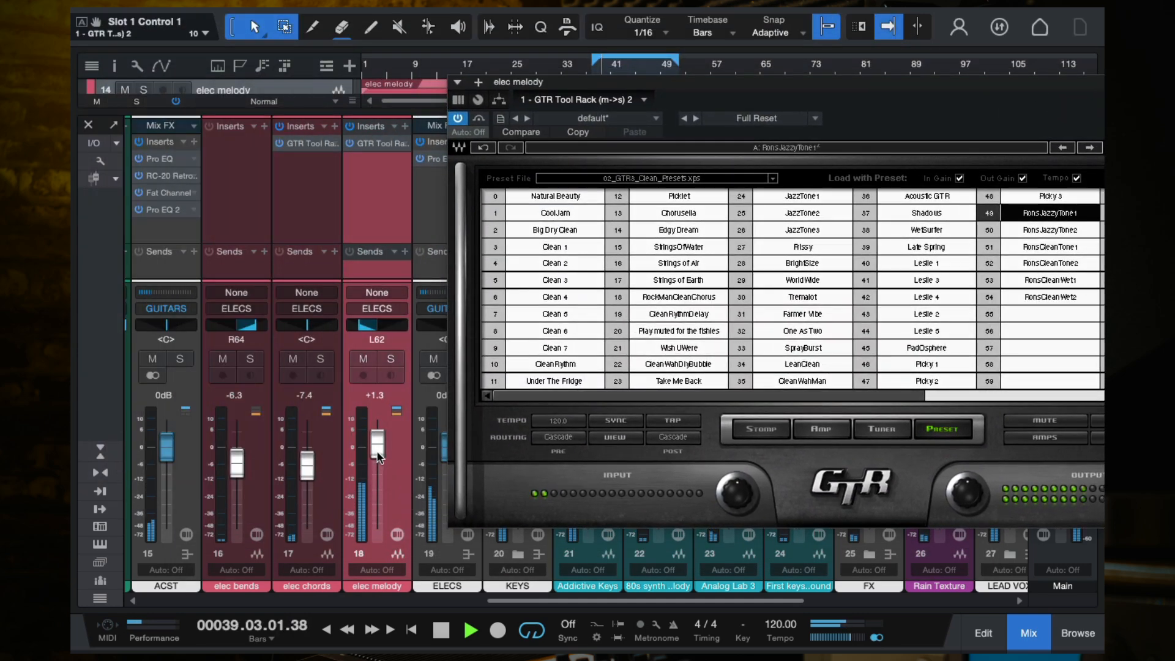
drag(377, 459, 378, 466)
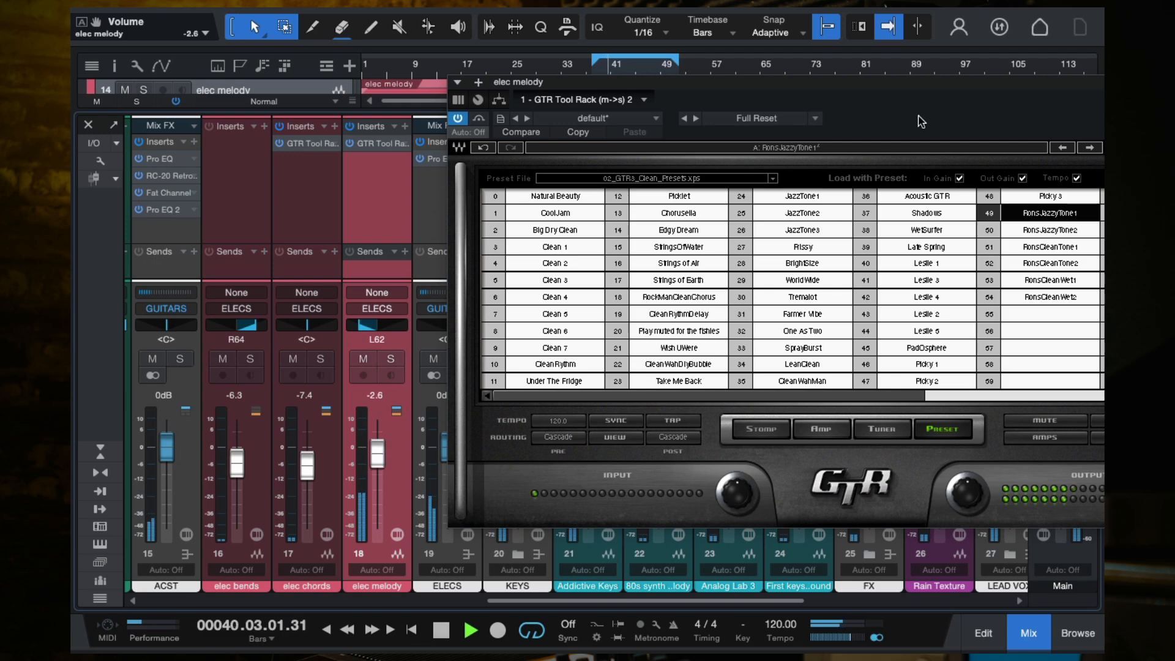
Audition the RonsJazzyTone2, RonsCleanTone1, RonsCleanTone2, RonsCleanWet1 and RonsCleanWet2 presets on elec melody during playback
drag(1052, 82, 692, 66)
click(694, 211)
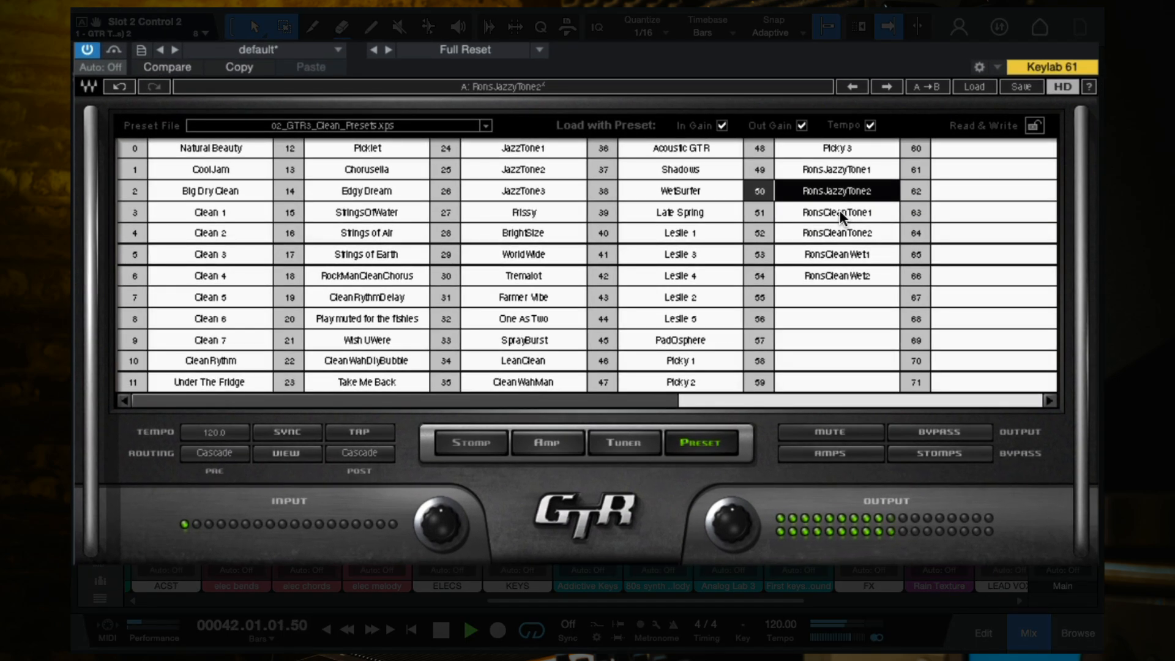
click(840, 211)
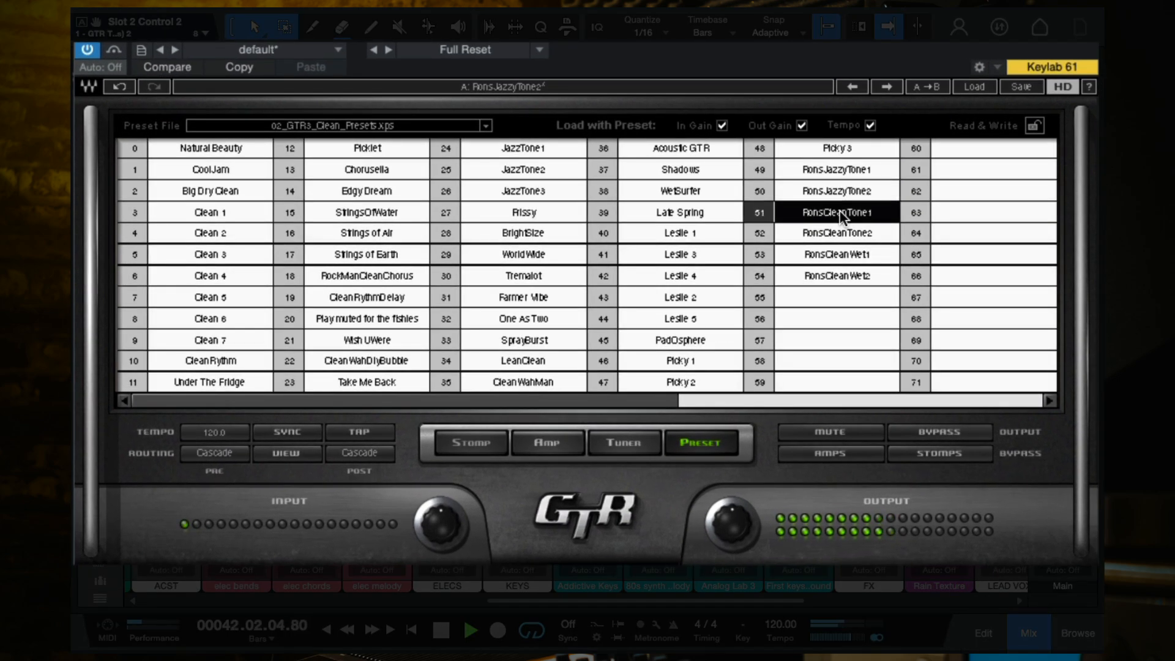
click(836, 231)
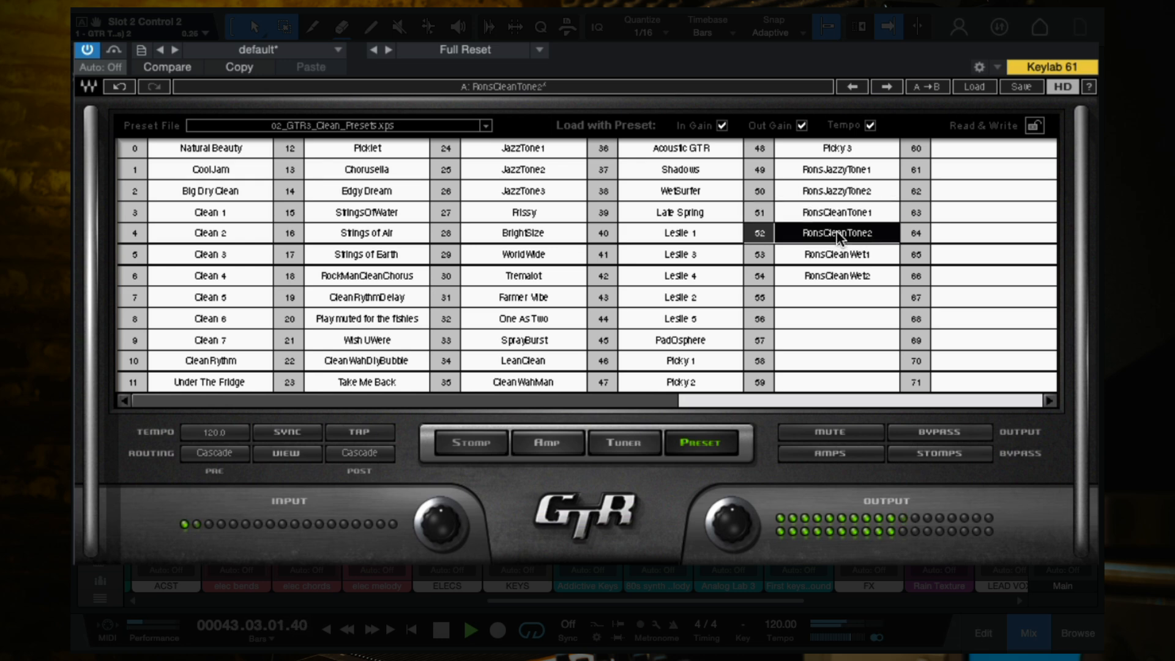
click(839, 253)
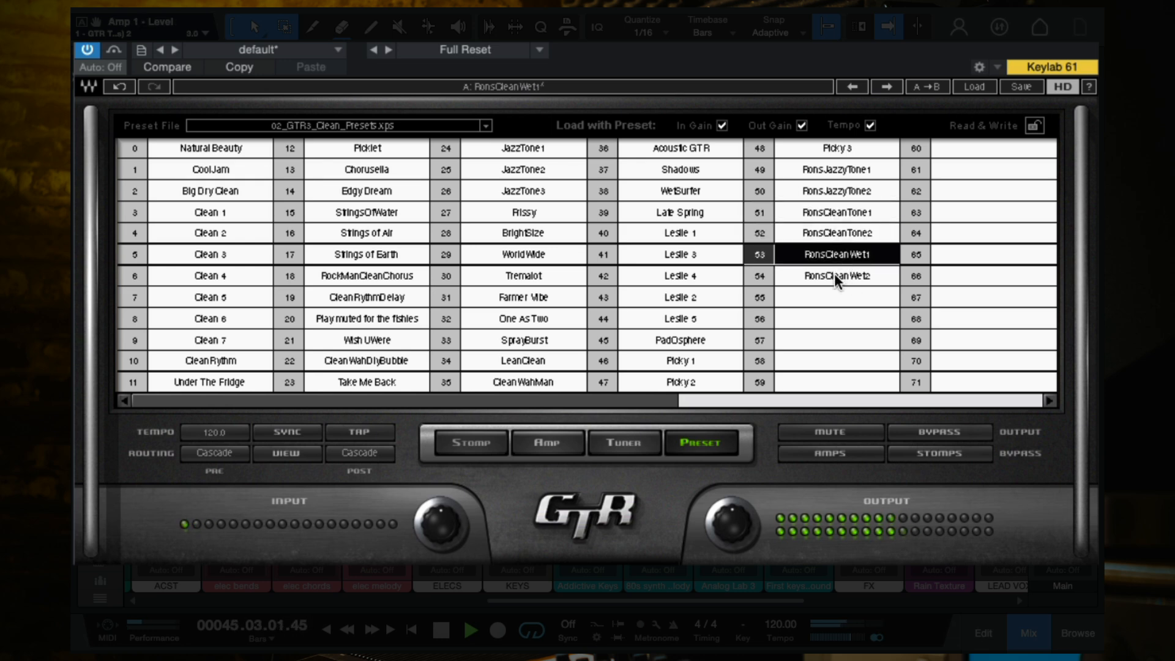
click(835, 273)
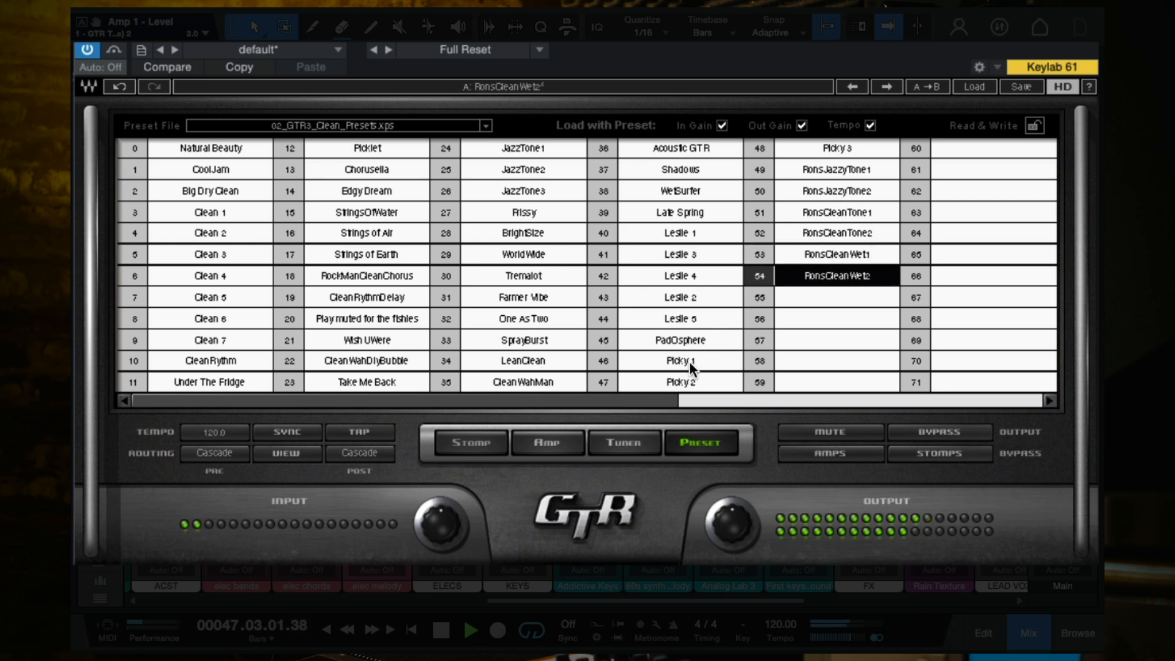
Audition the Leslie 5 and Leslie 2 presets on elec melody and load Leslie 4
click(681, 319)
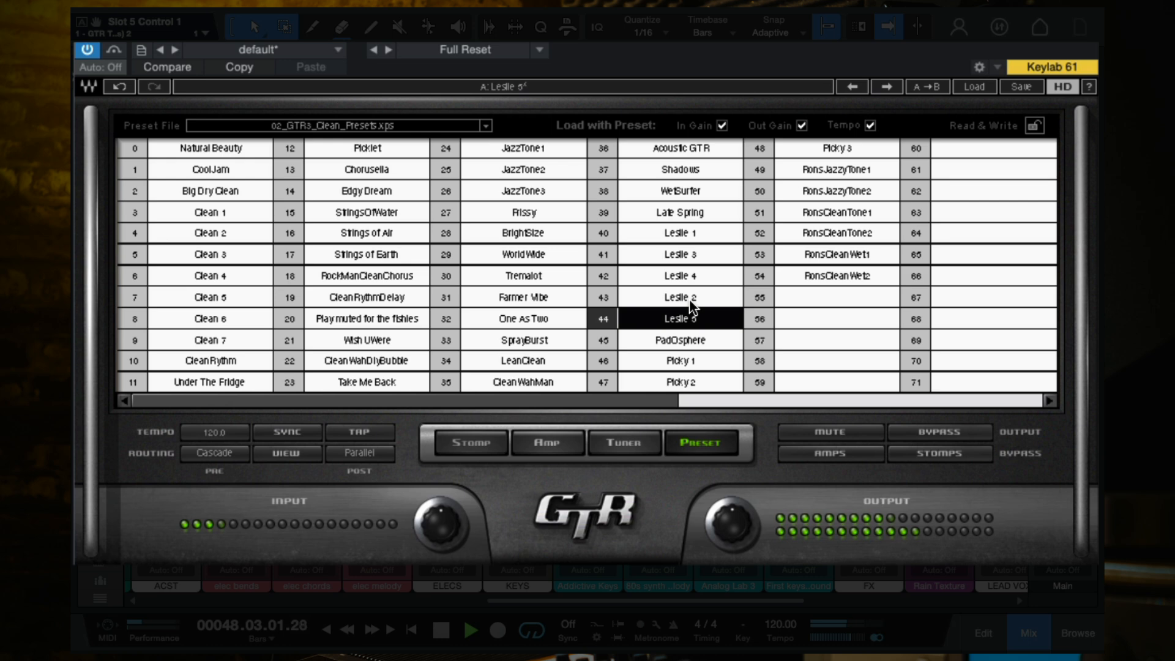
click(687, 298)
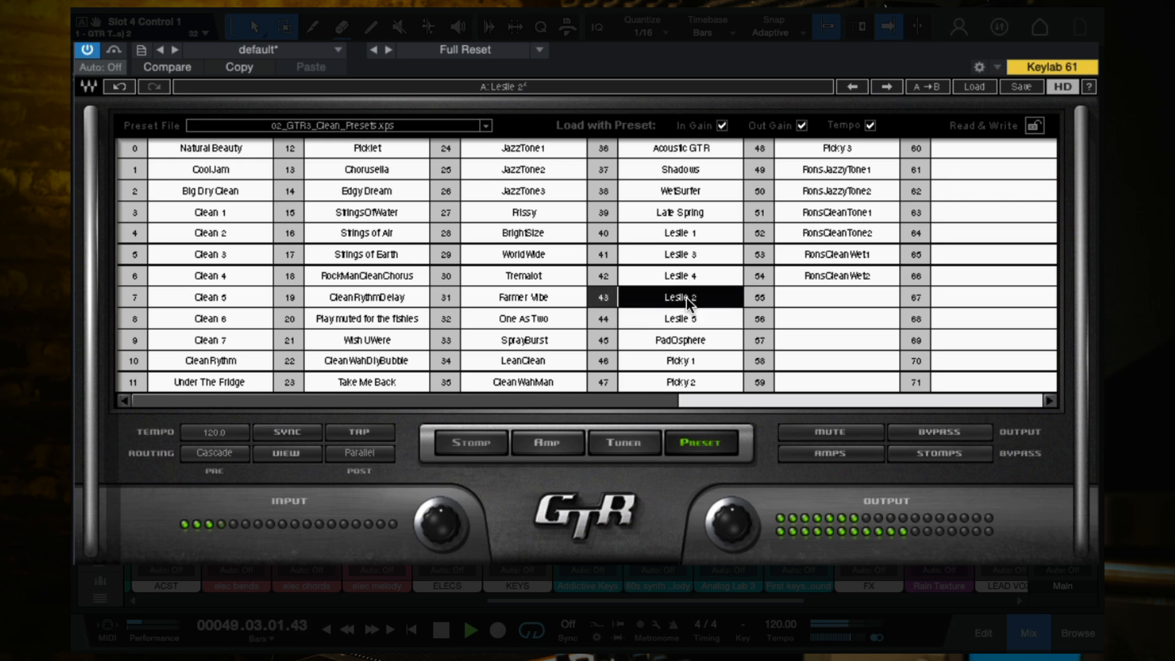
click(687, 277)
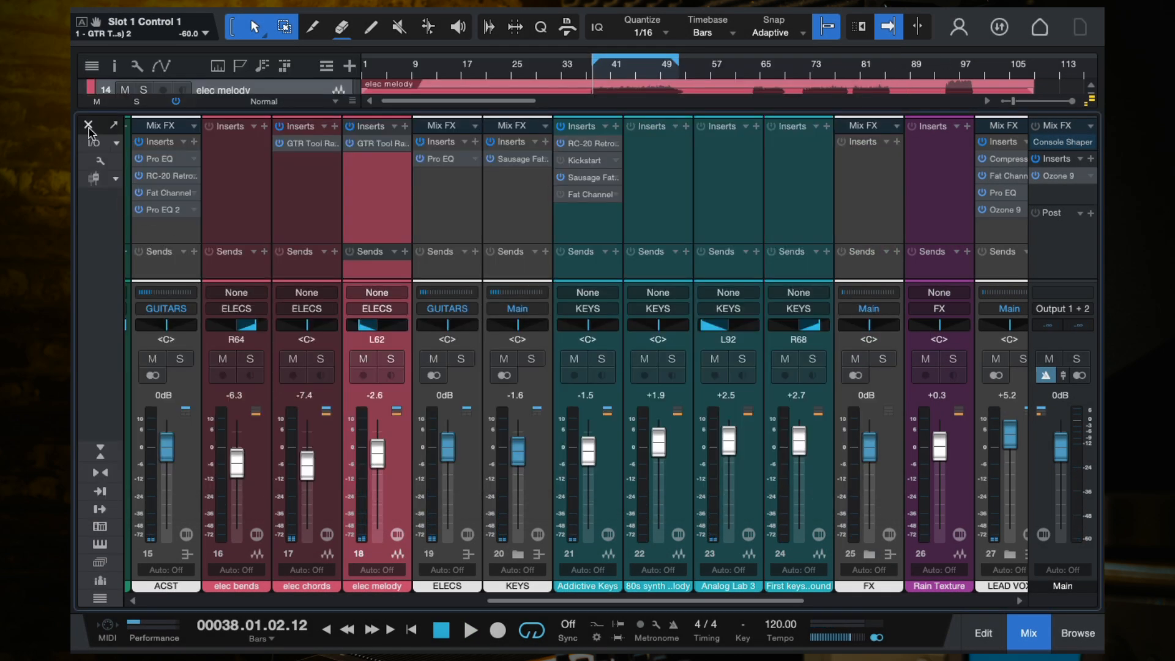
Close the mixer and duplicate the elec melody track together with its audio event
click(88, 126)
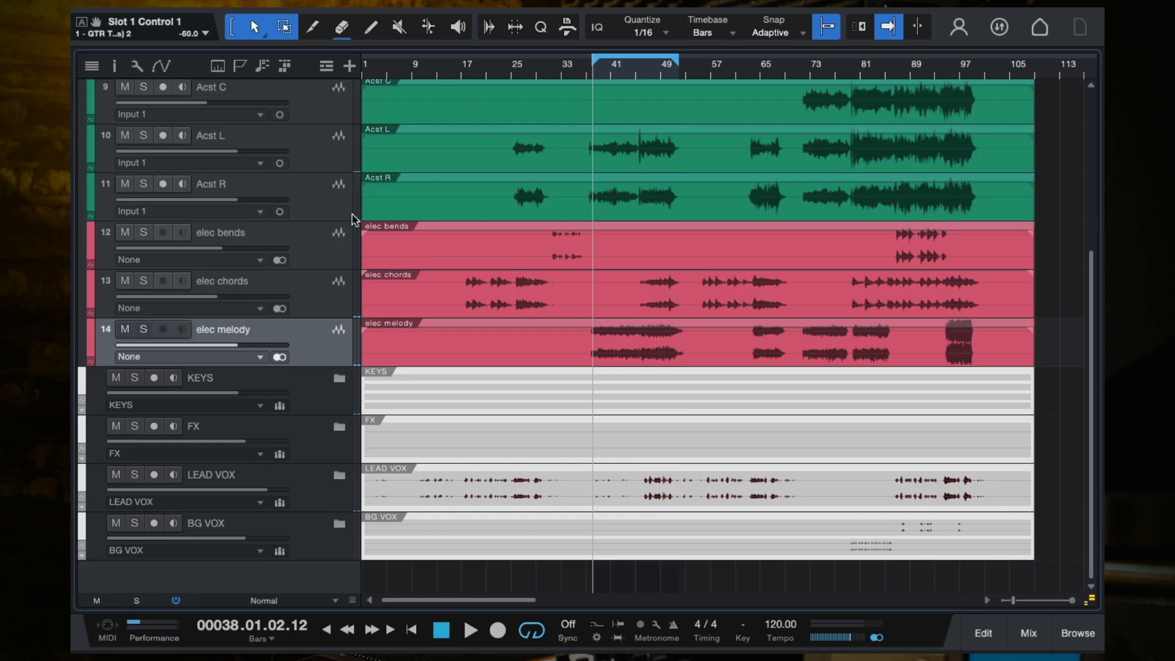
right_click(319, 339)
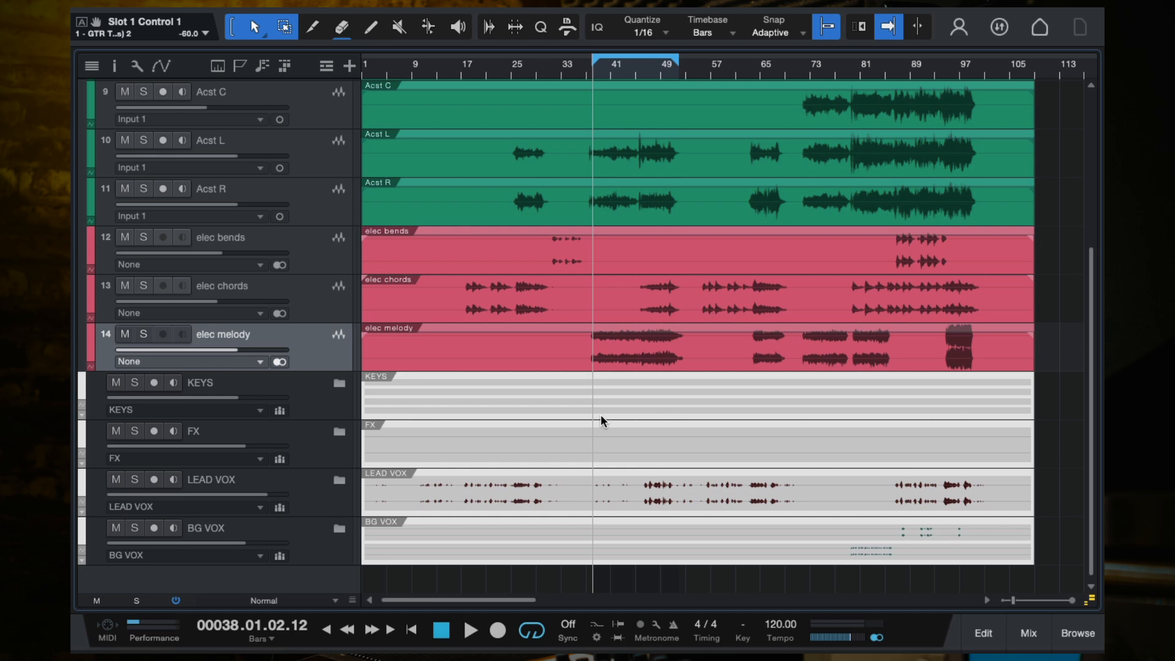
key(shift+d)
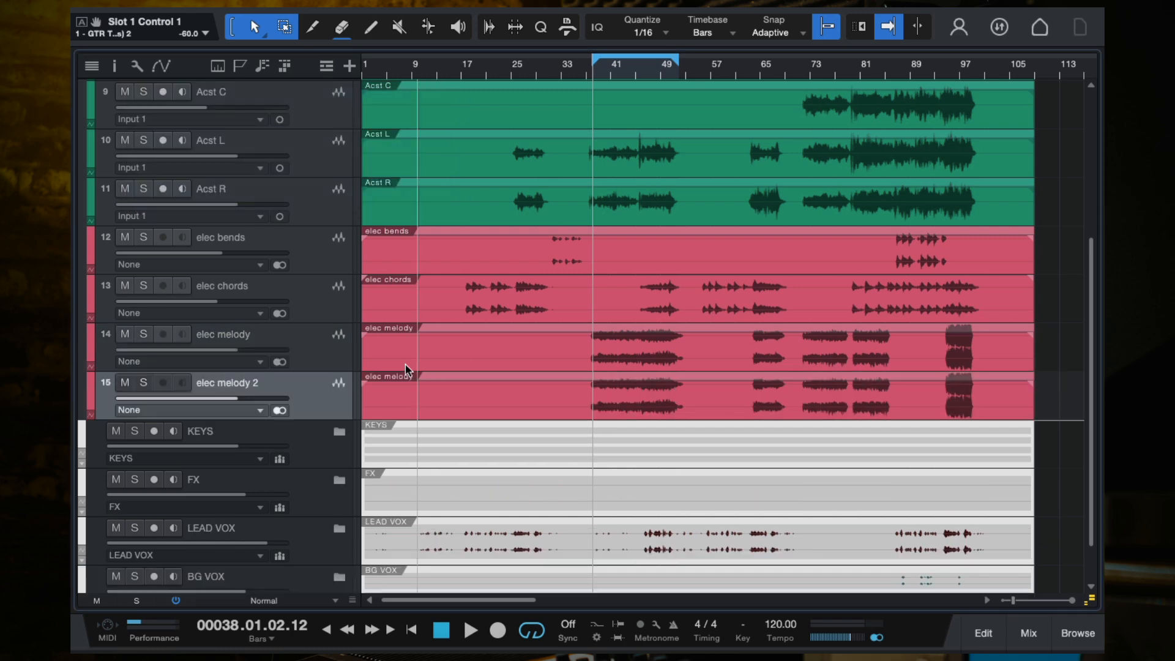
Trim the start of the audio event on elec melody 2 to about bar 35
click(512, 404)
key(w)
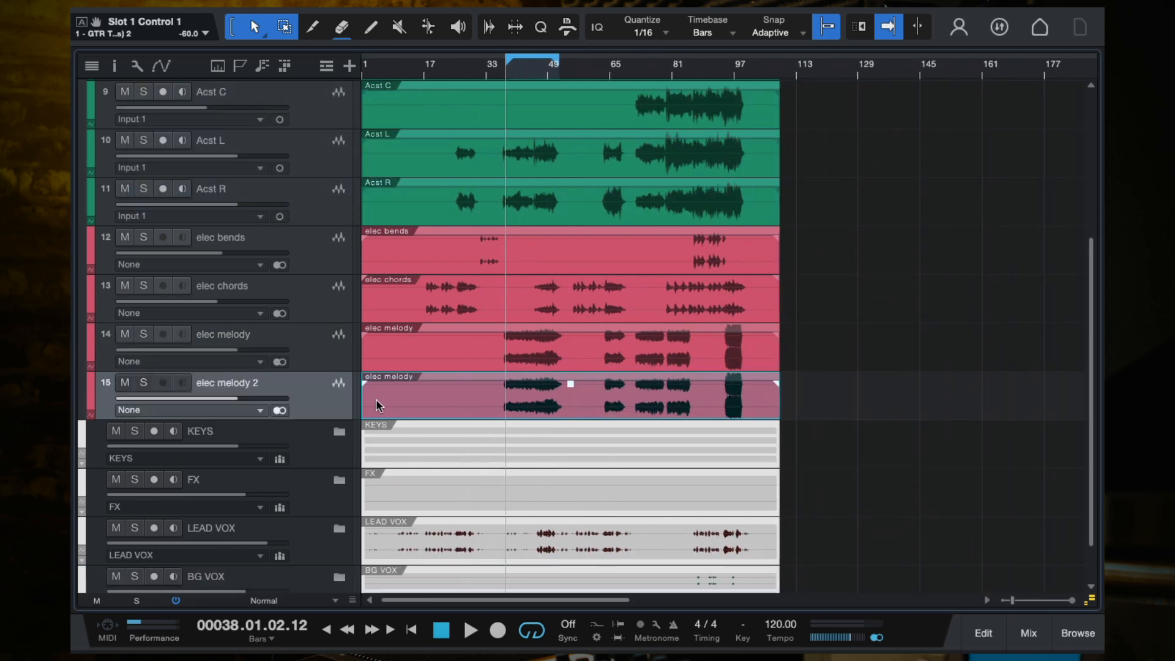
drag(367, 403, 494, 404)
key(e)
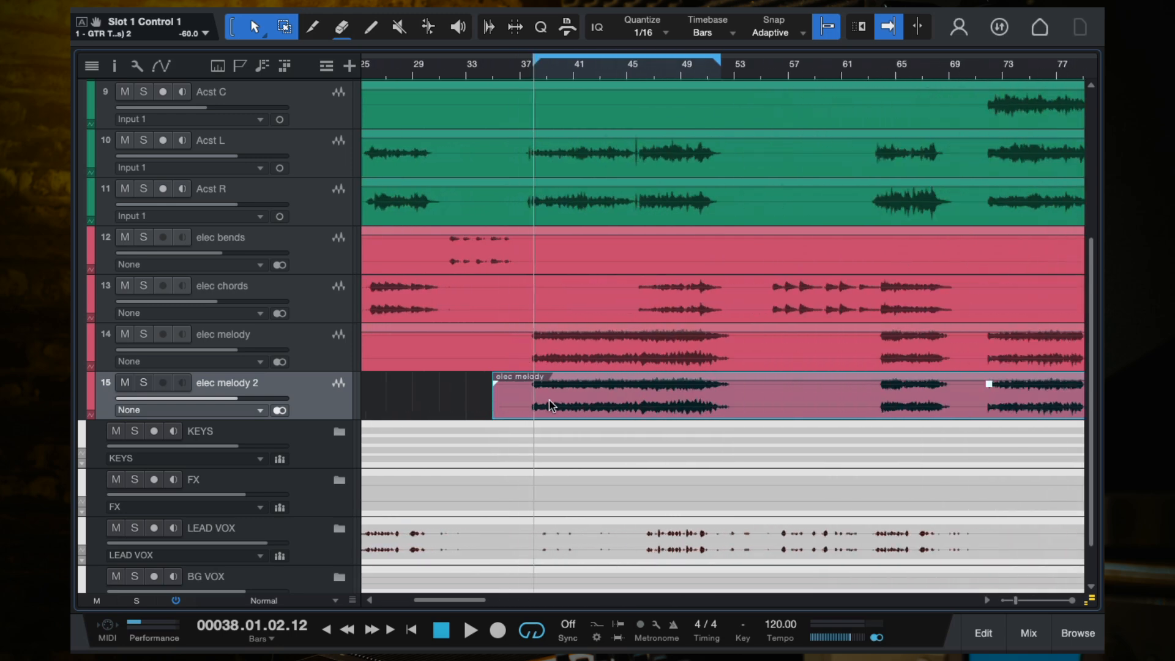
Check the elec melody 2 channel in the mixer and return to the arrangement
click(336, 363)
click(332, 408)
key(F3)
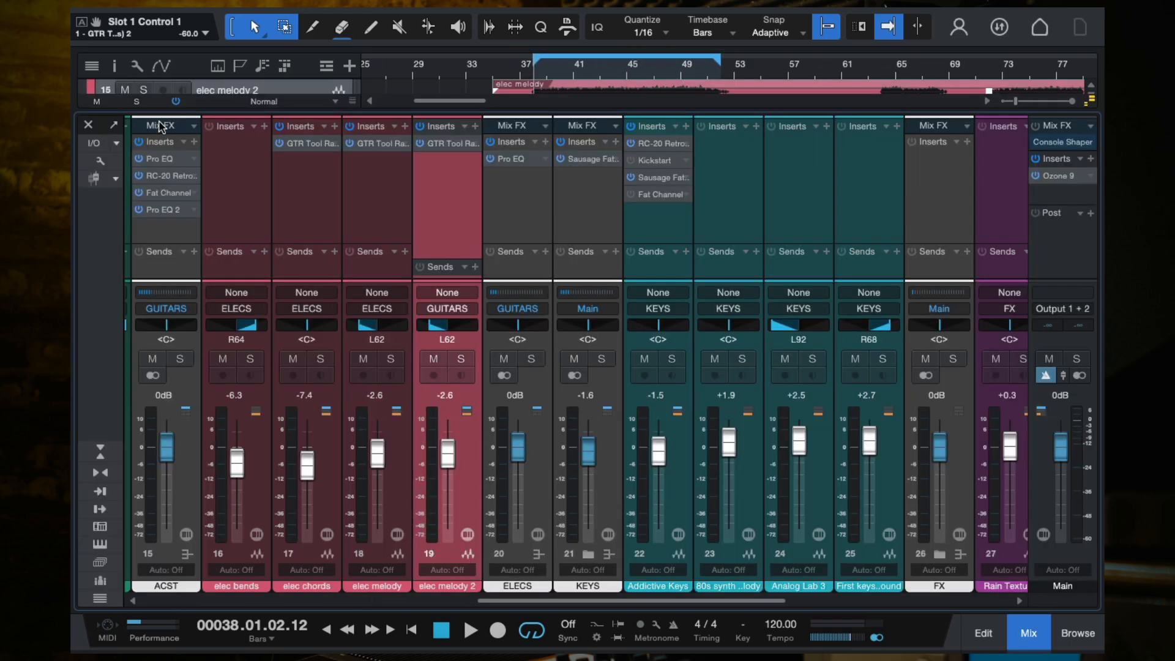
click(88, 125)
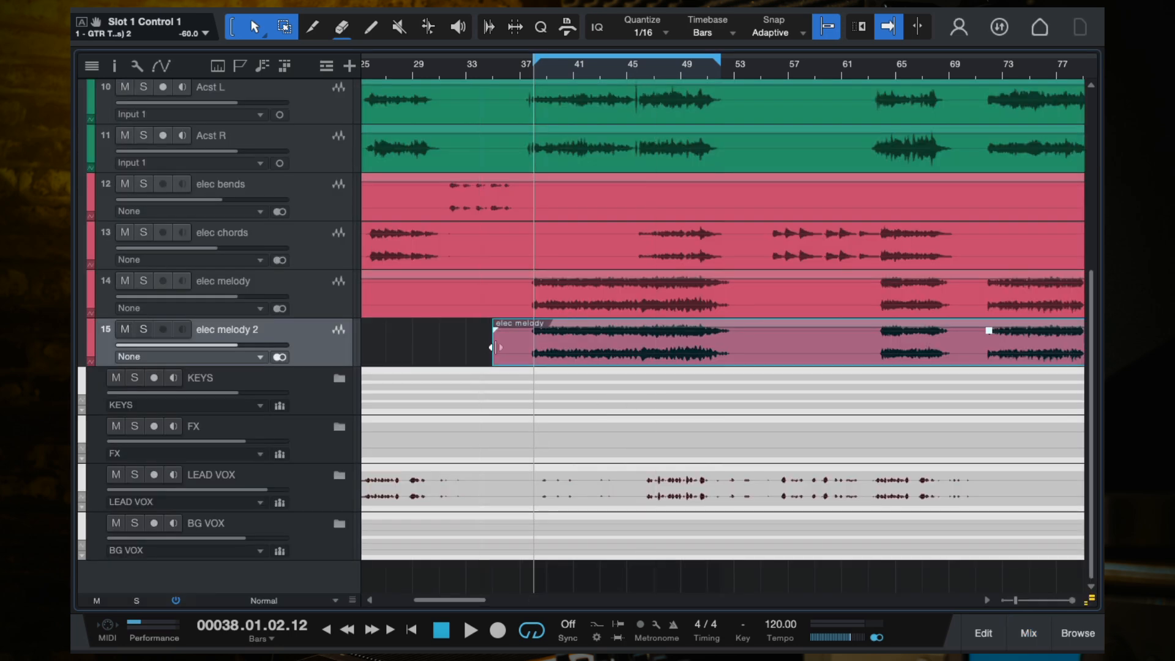
Trim the elec melody 2 event's start to bar 48 with a fade-in of about one bar and place the playhead there
drag(499, 350, 669, 340)
key(e)
key(e)
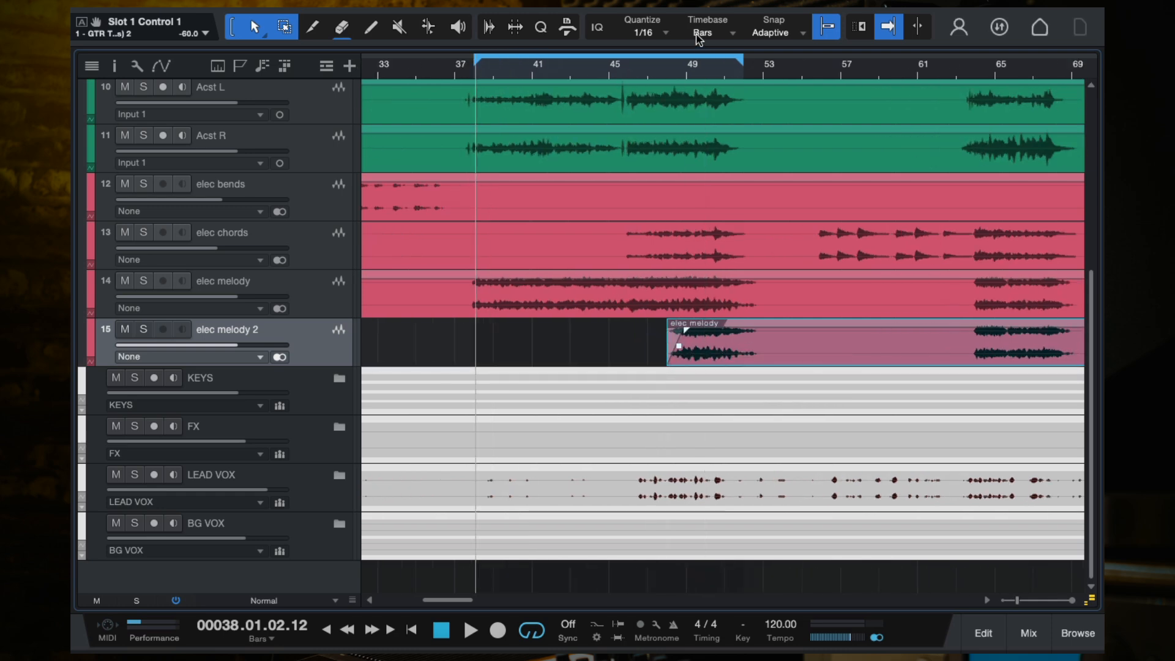
click(670, 68)
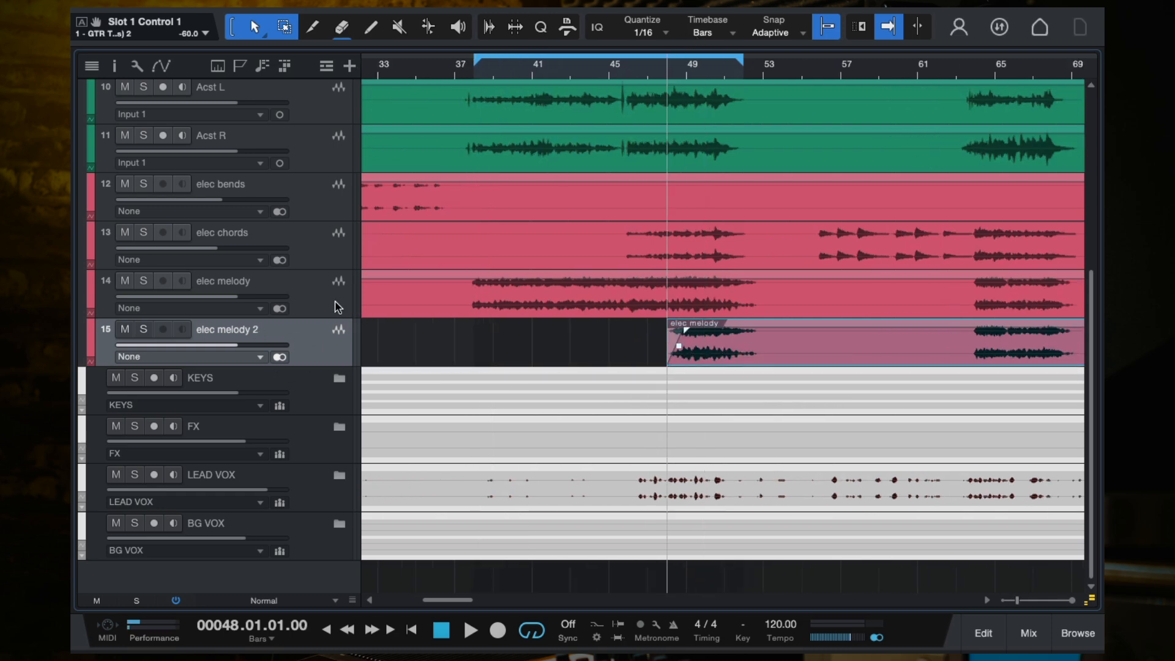
Mute elec melody during playback, then trim the elec melody 2 event's start to bar 49 with a fade-in of about 1.5 bars
key(space)
click(124, 280)
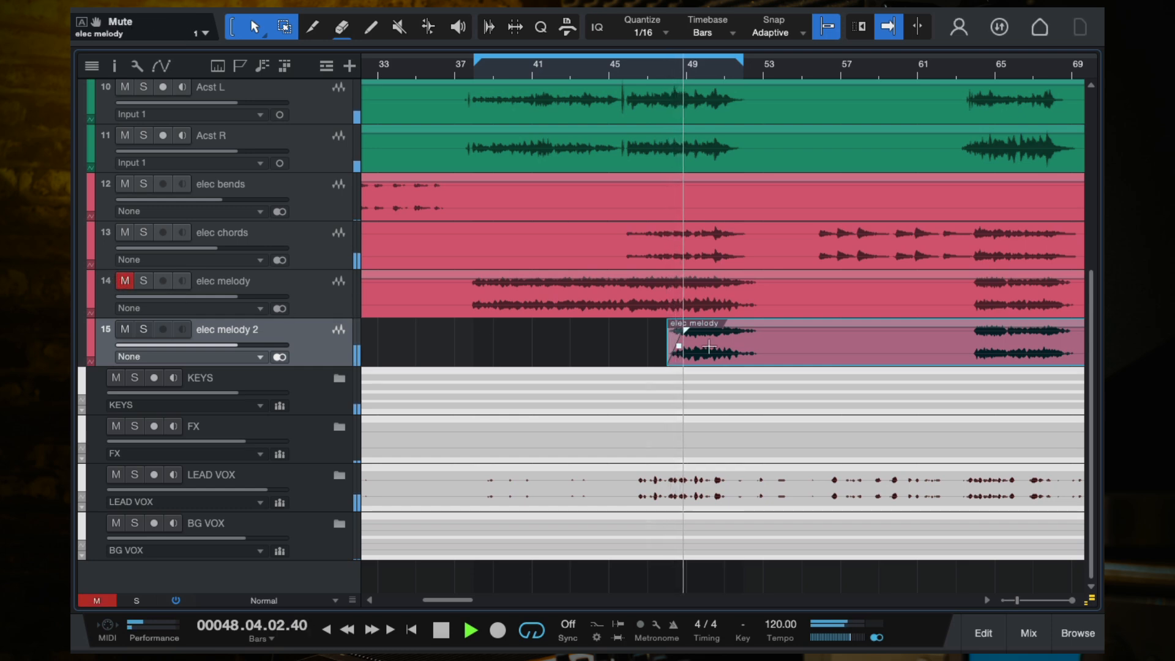
drag(686, 331, 717, 338)
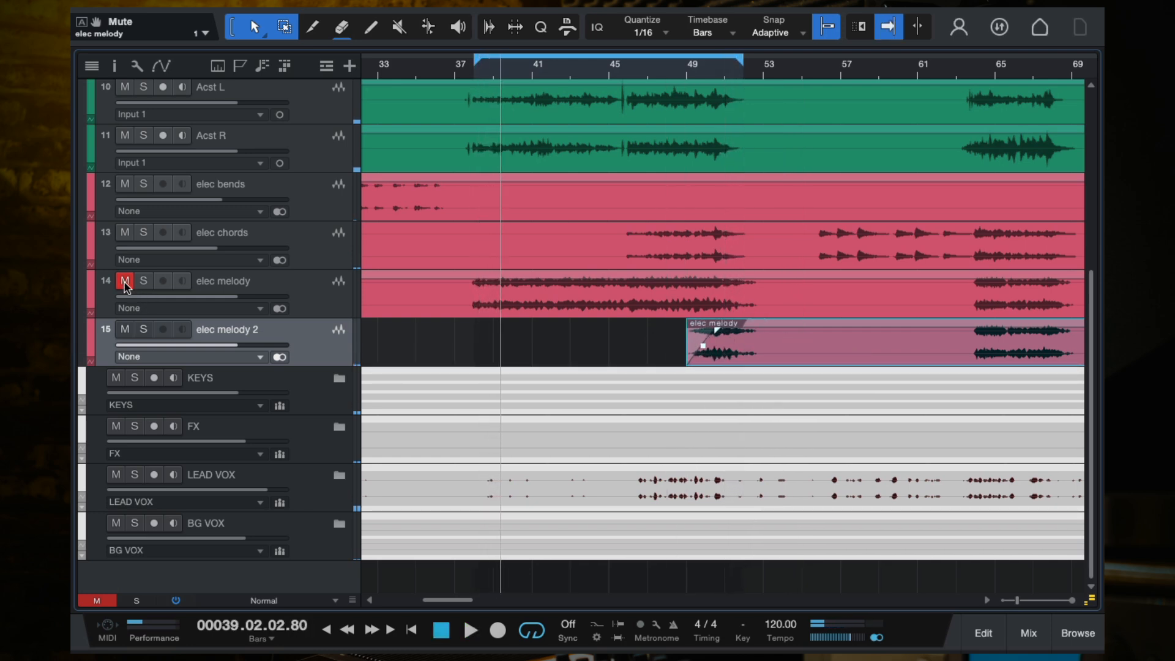
Load the RonsCleanWet1 preset in elec melody's GTR Tool Rack and lower that channel's fader to about -7.1 dB in the mixer
click(325, 302)
key(F3)
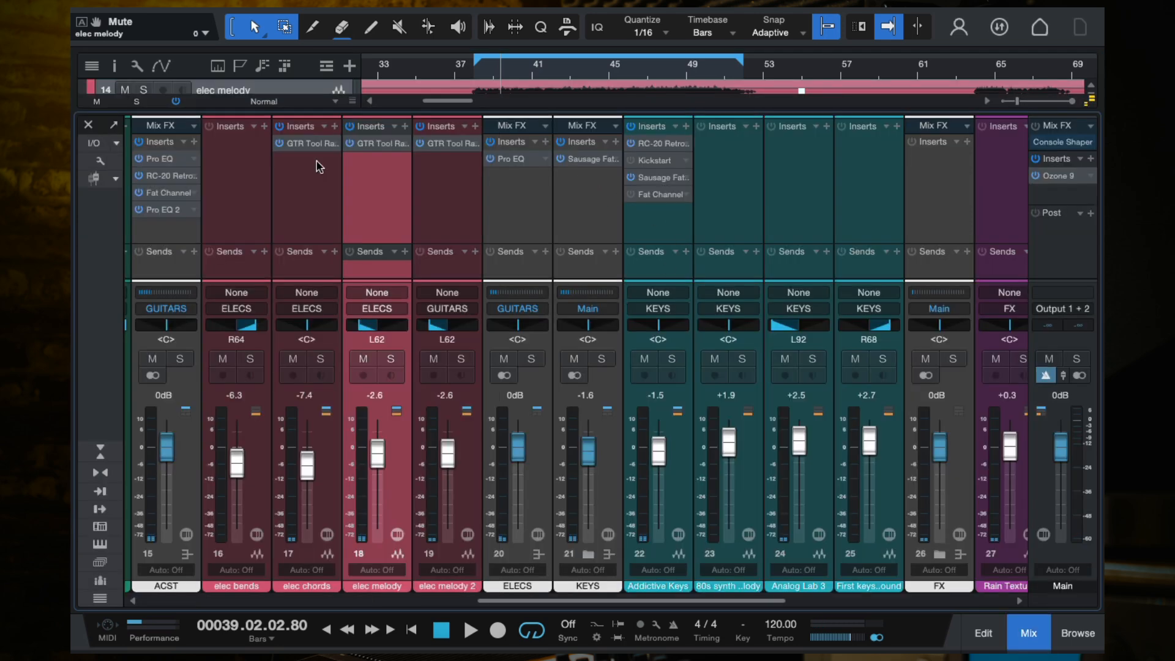
click(372, 144)
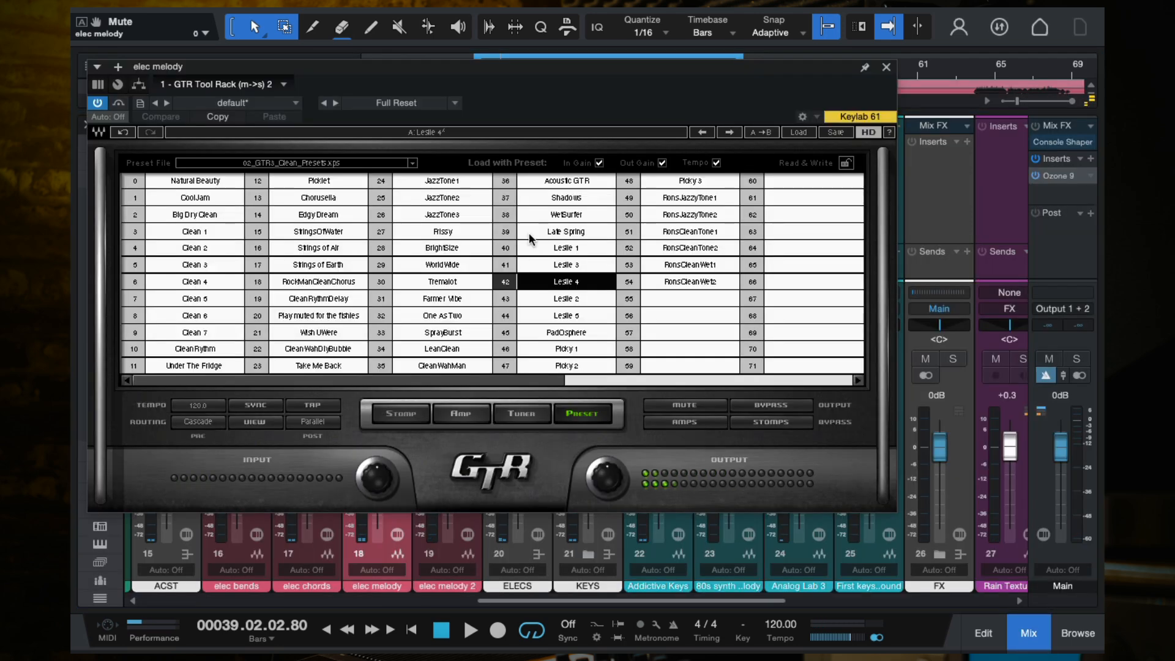
click(693, 268)
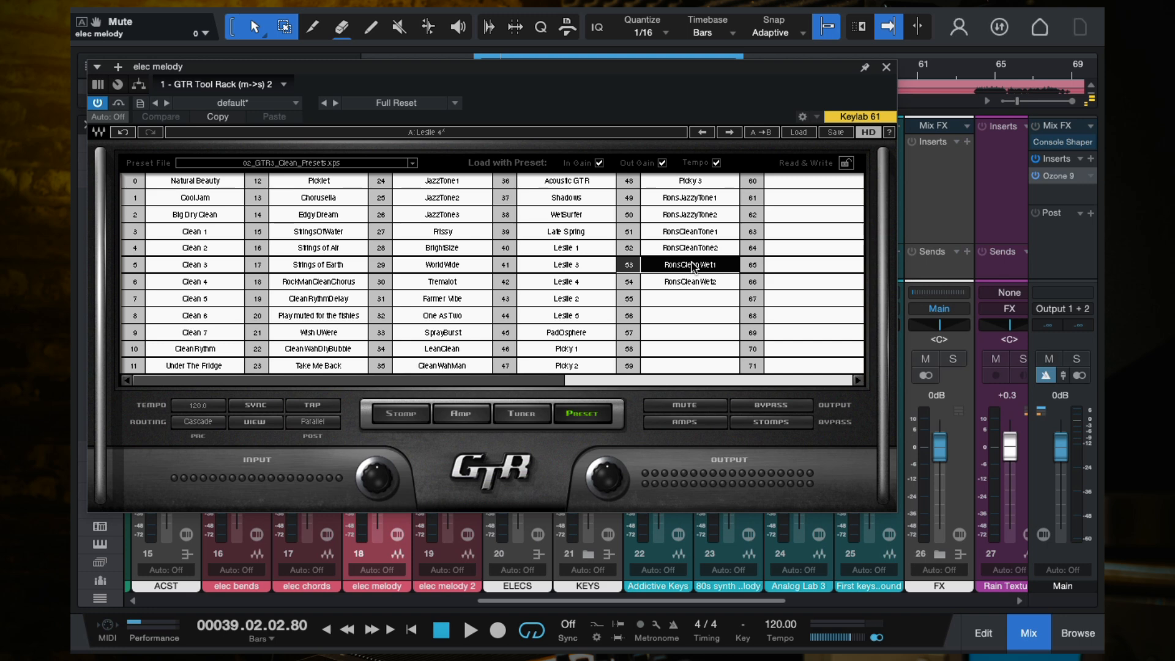
key(space)
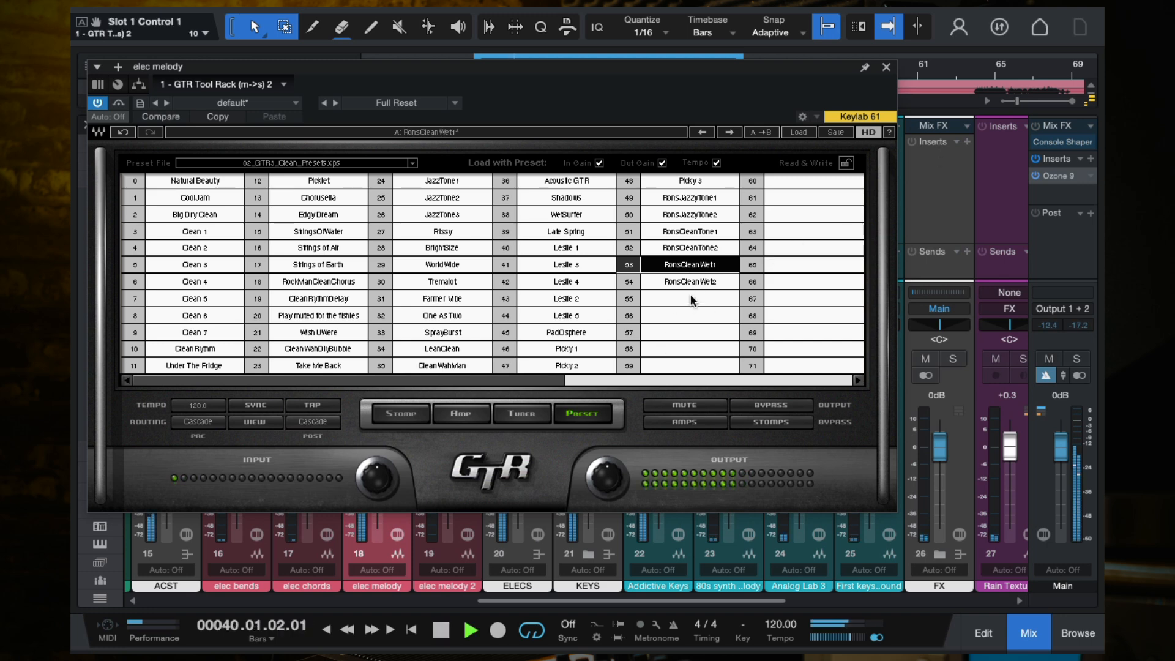
click(885, 68)
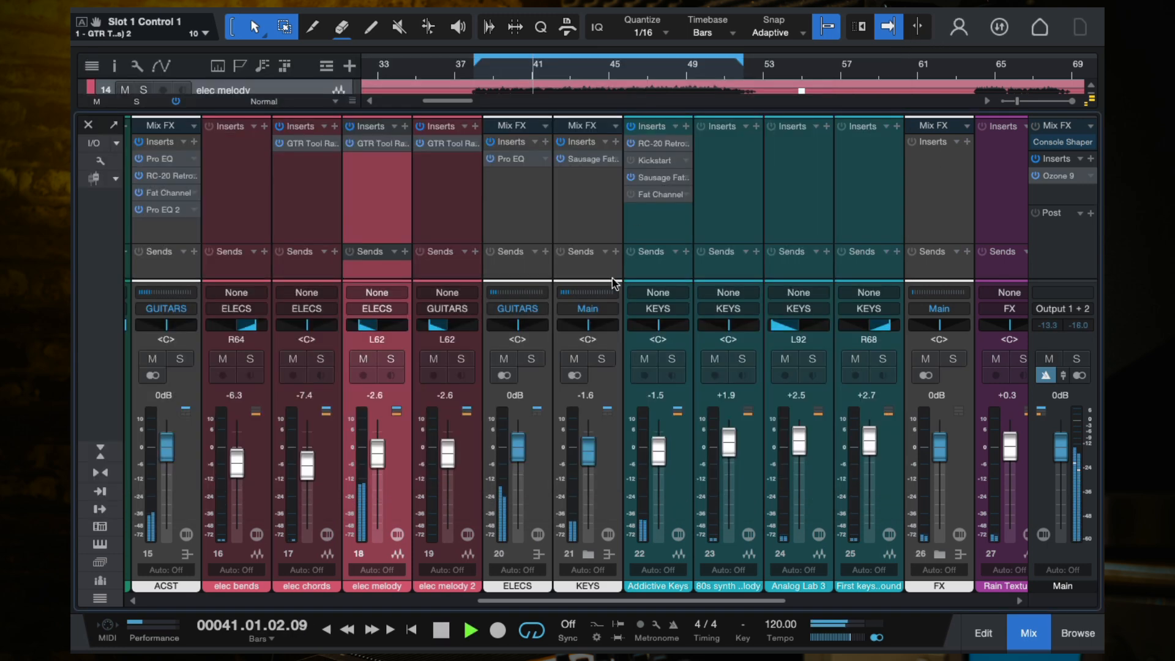
drag(376, 456, 376, 466)
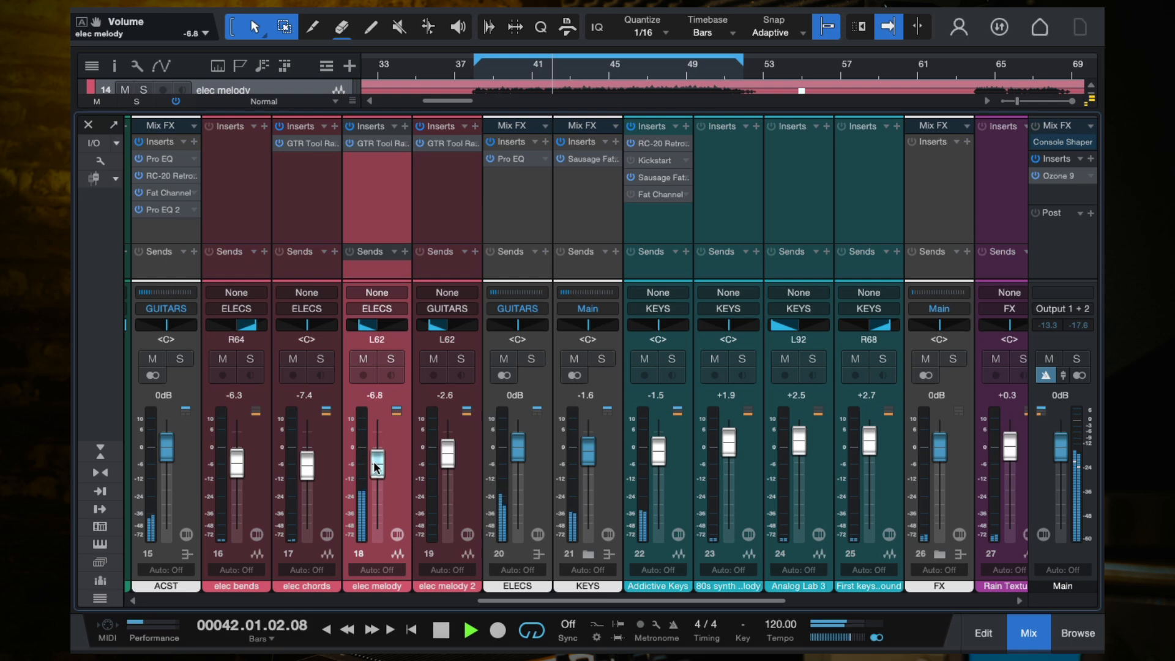
click(88, 124)
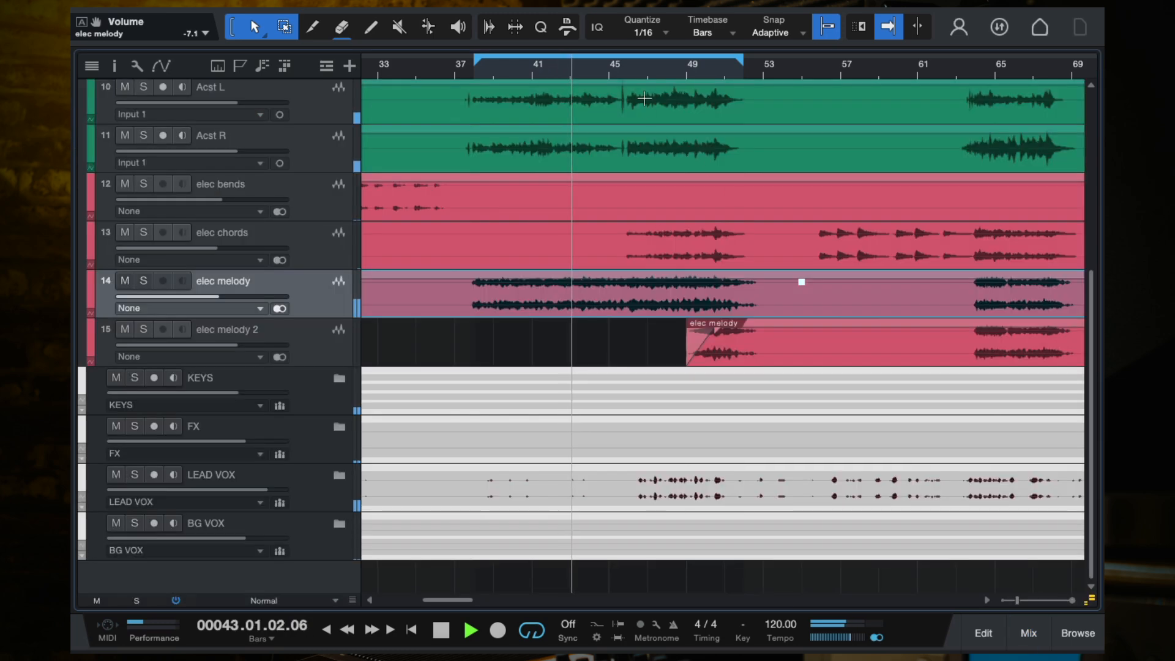
Play from bar 49 and lower the elec melody 2 track volume to -9.2 dB
click(687, 67)
scroll(751, 289, up, 2)
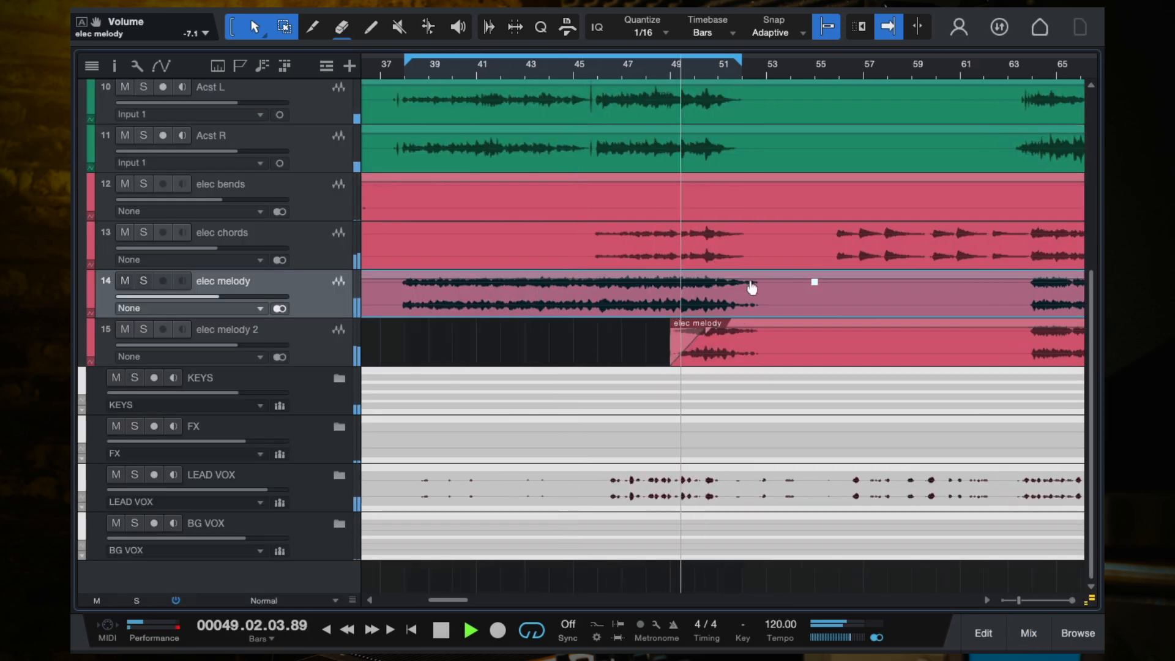
mouse_move(219, 347)
mouse_down()
mouse_move(281, 358)
mouse_move(210, 355)
mouse_up()
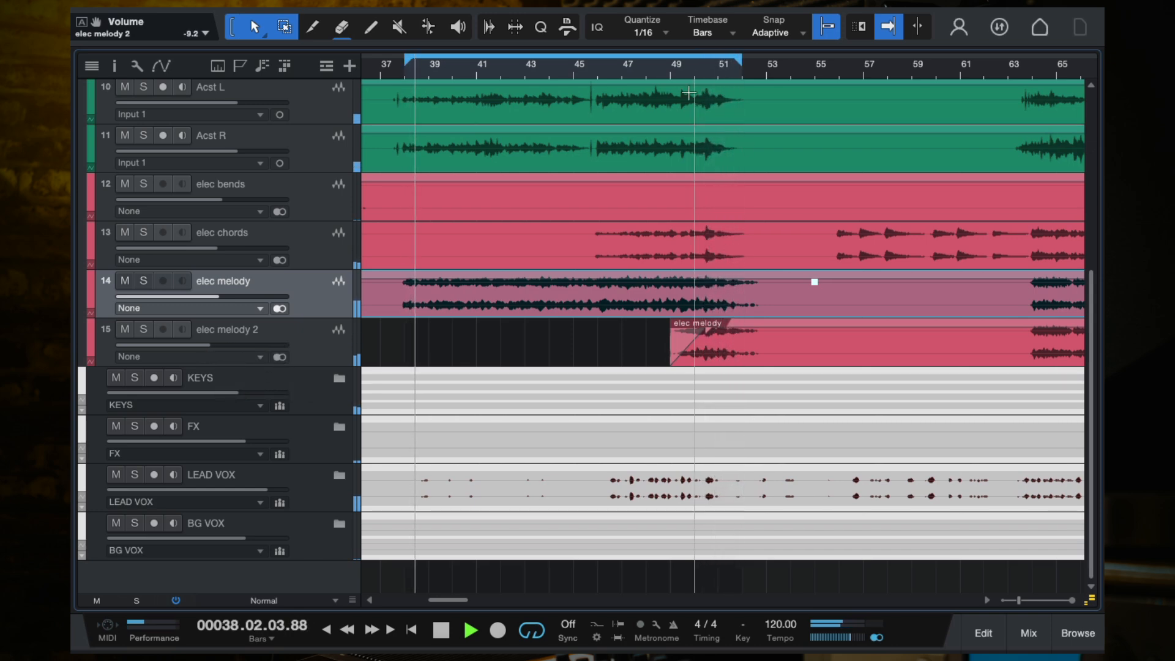
Replay from bar 49, lengthen the elec melody 2 fade-in to just under two bars, and turn off looping
click(671, 69)
drag(708, 334, 718, 334)
click(526, 635)
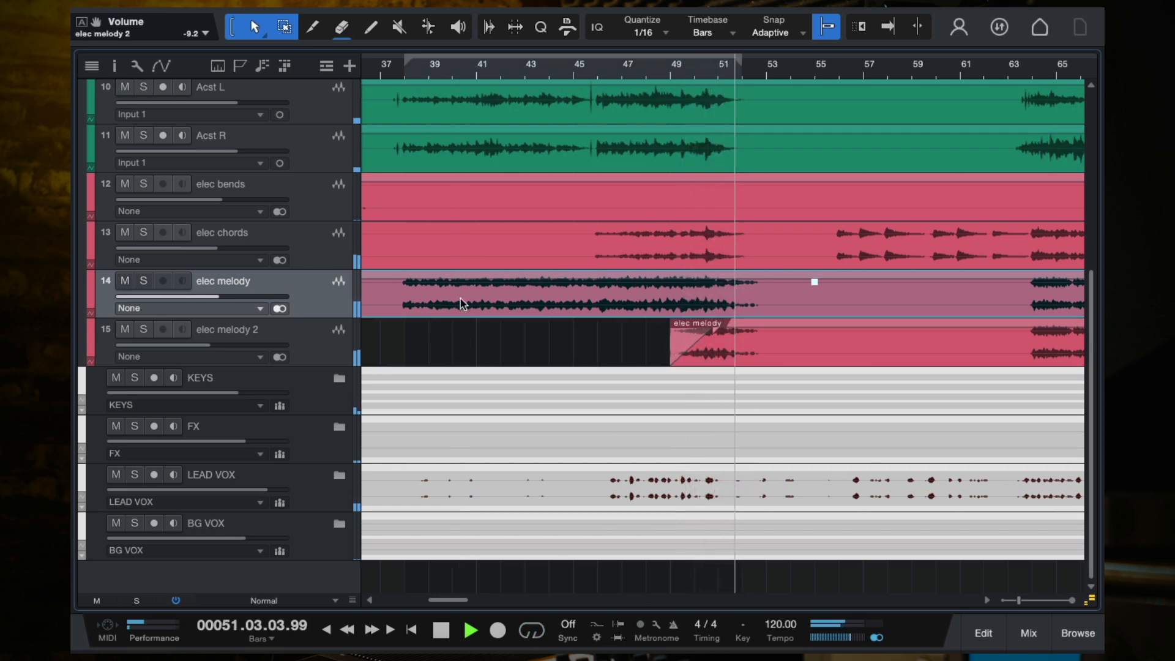
Select the elec chords event and audition it from bar 48, toggling its solo on and off
key(space)
key(f)
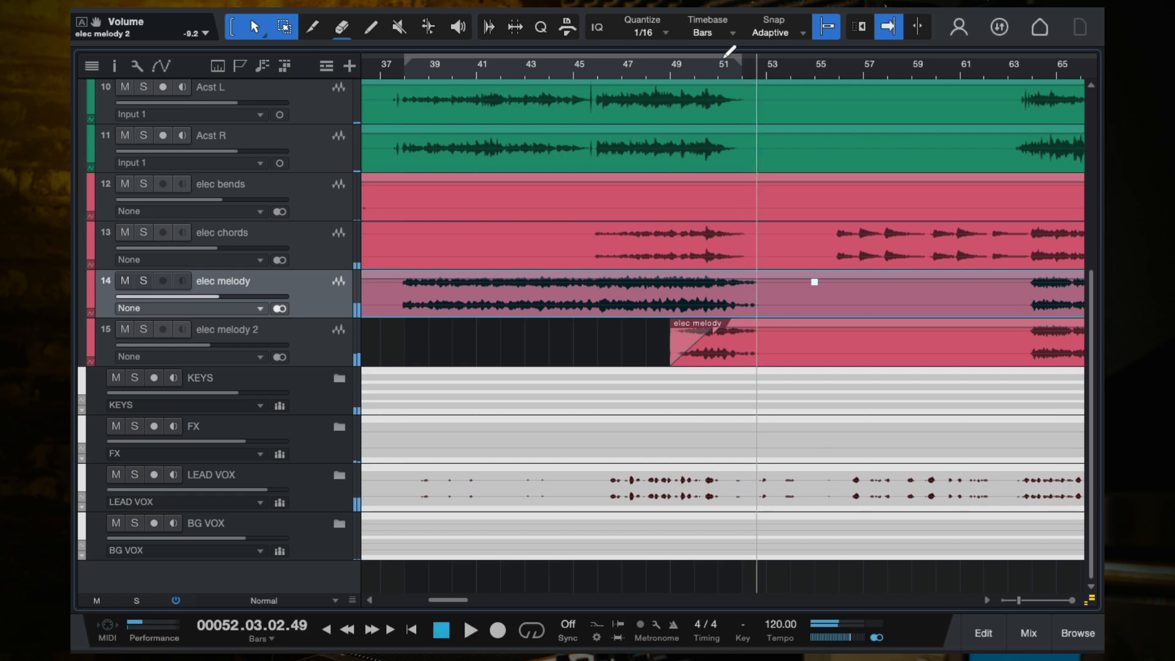
click(671, 262)
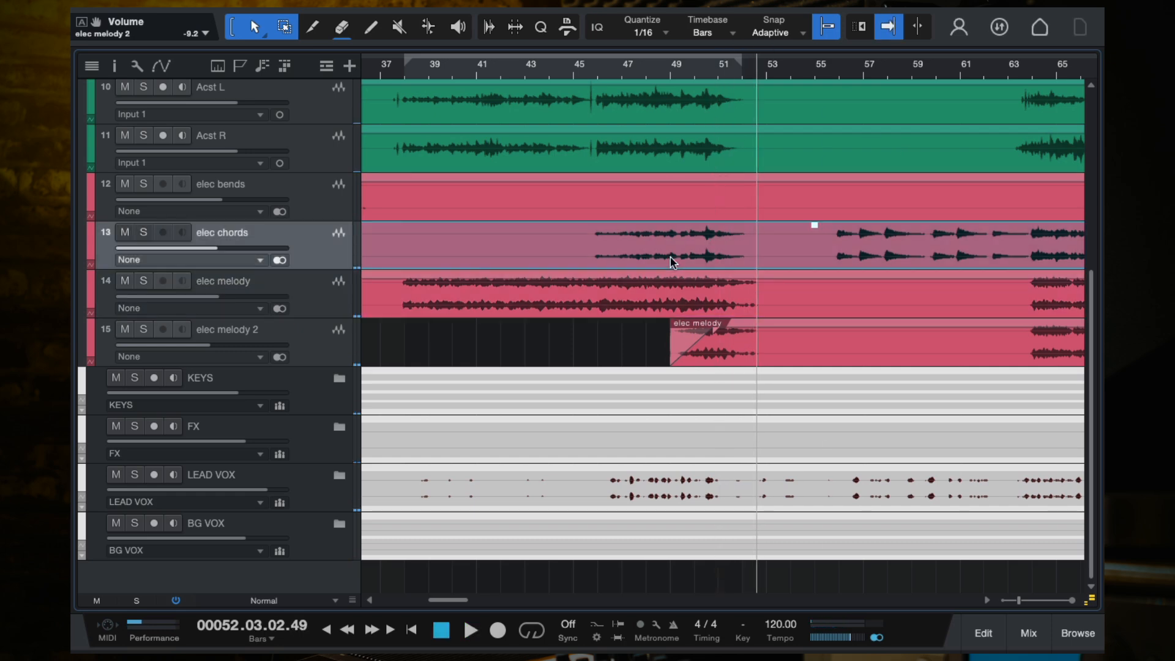
click(650, 71)
key(space)
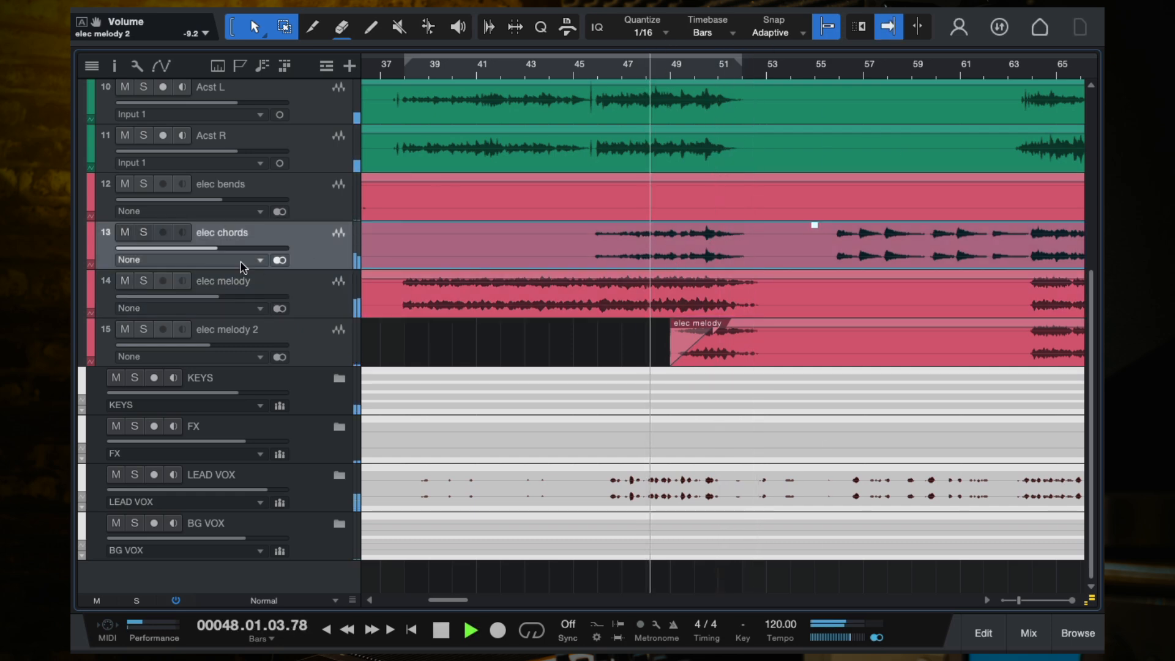
click(144, 233)
key(space)
click(145, 233)
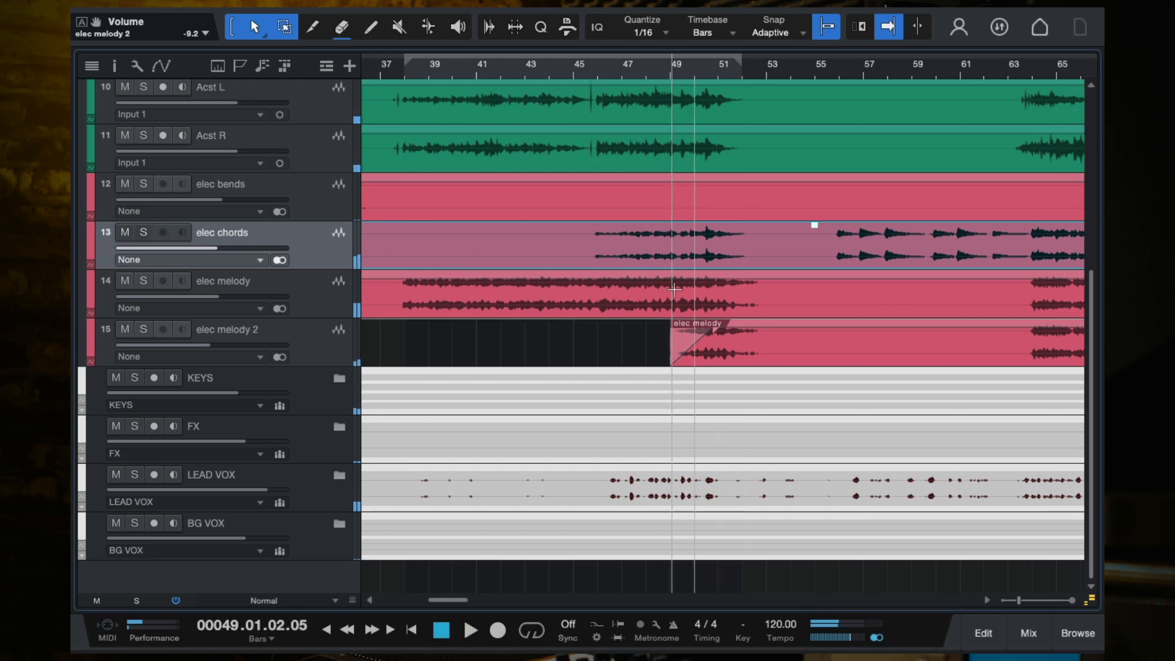
Mute elec chords and refine the elec melody 2 fade-in to about 1.5 bars while replaying from bar 49
scroll(659, 284, down, 6)
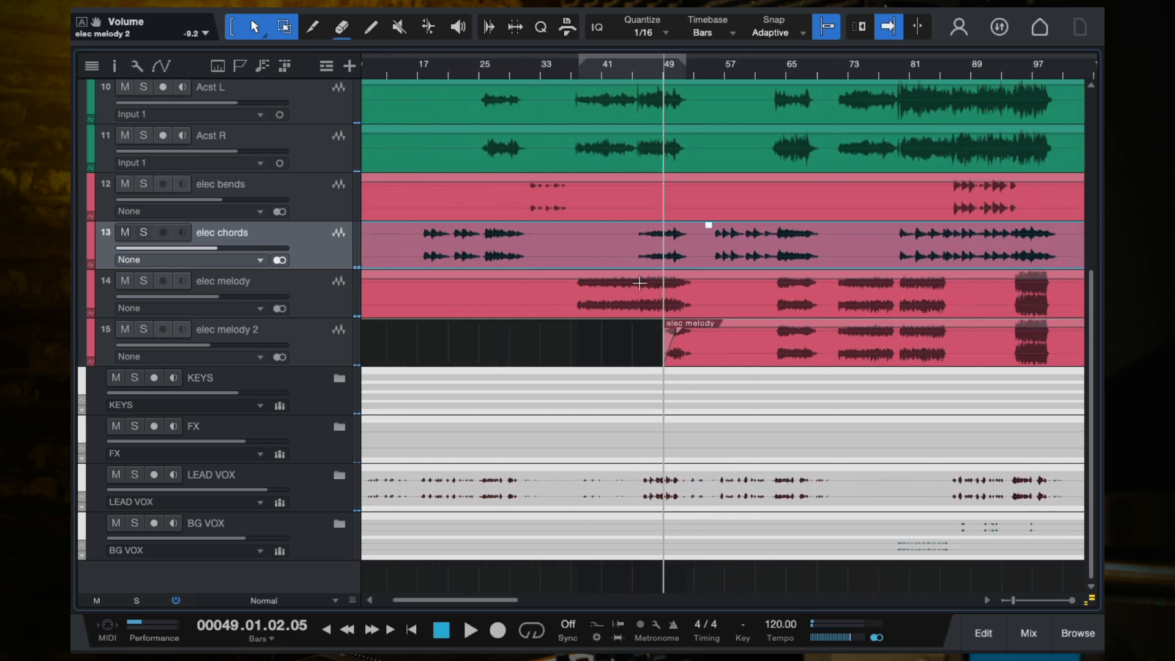
scroll(634, 288, up, 4)
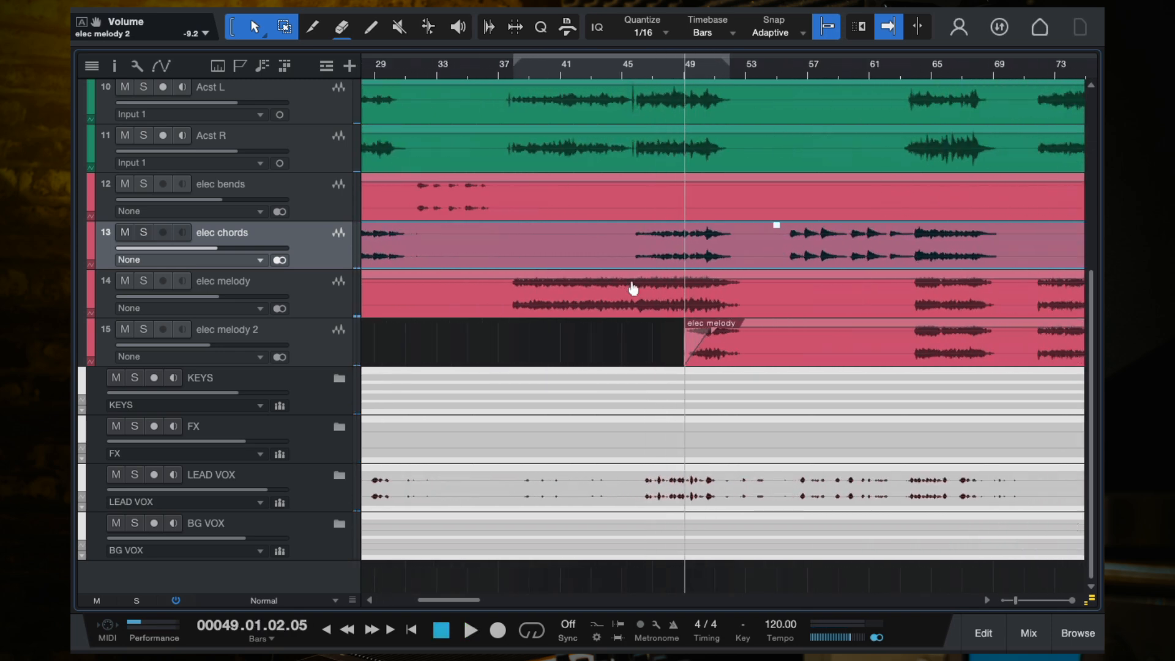
scroll(634, 287, up, 2)
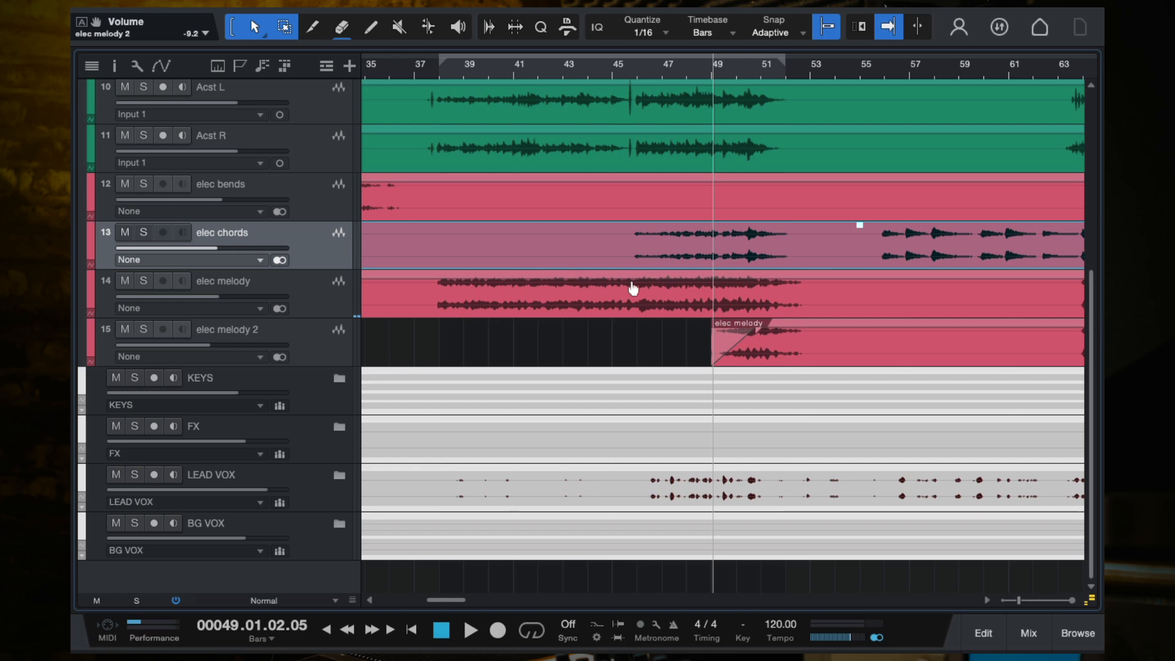
click(311, 343)
key(space)
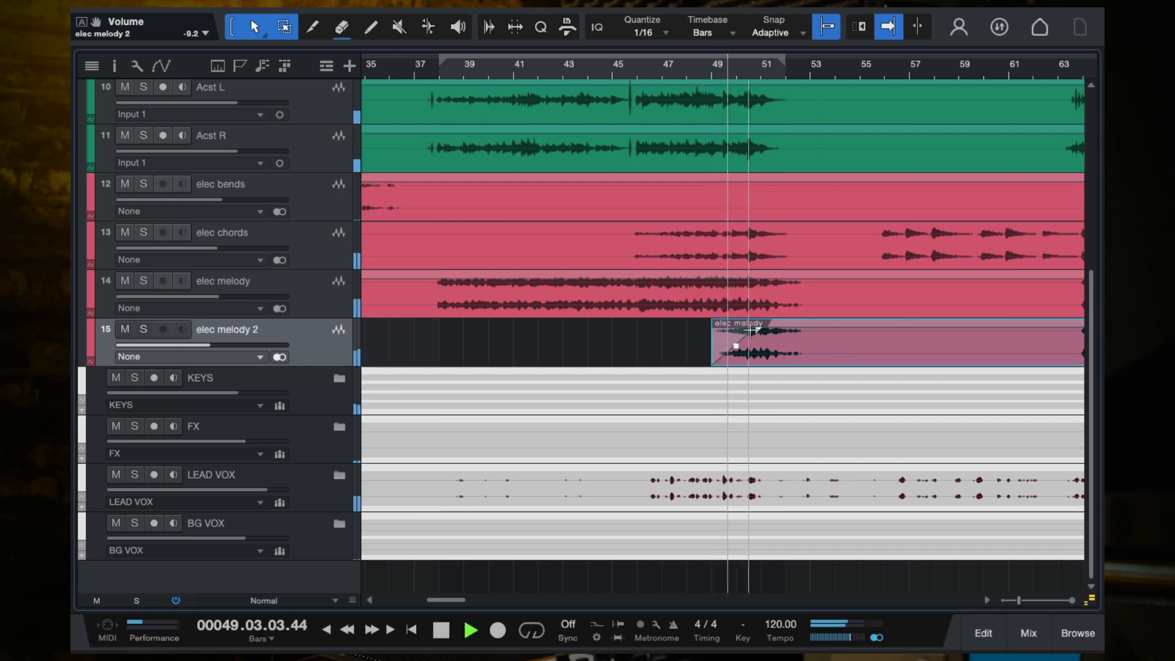
drag(750, 331, 753, 331)
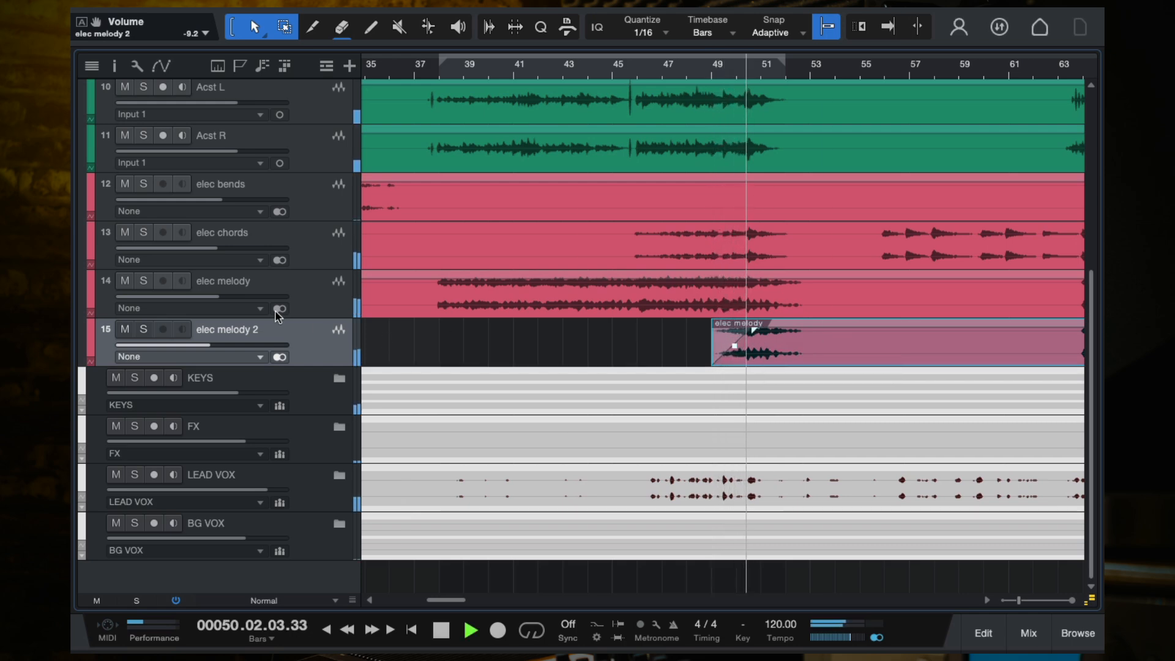
click(125, 232)
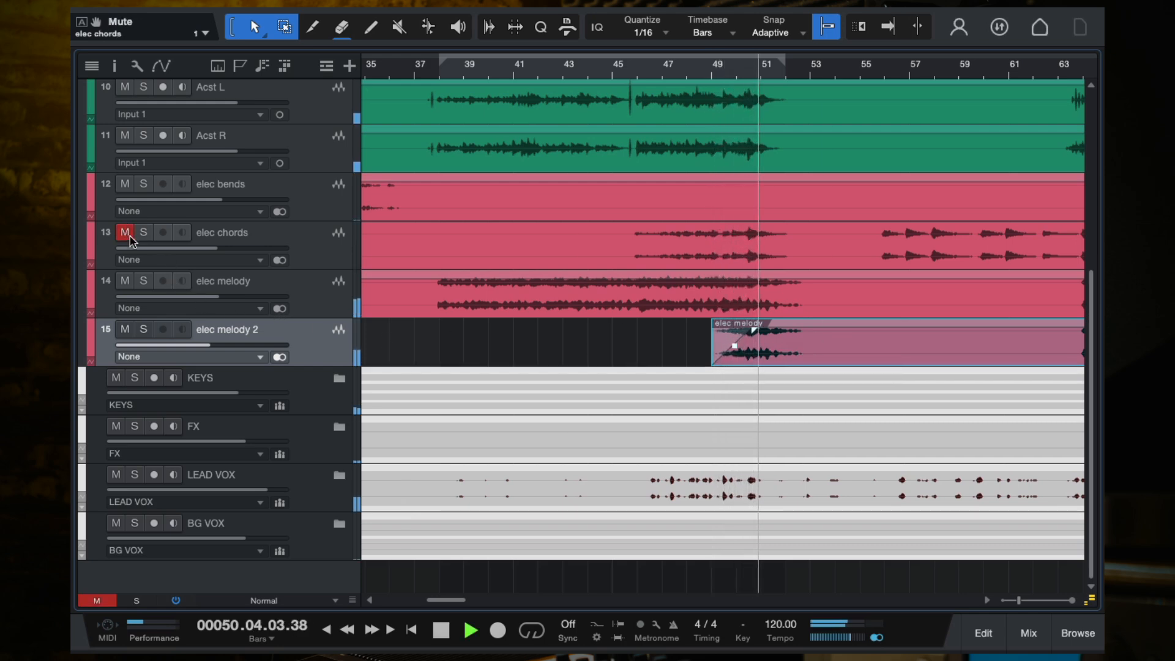
key(f)
click(711, 69)
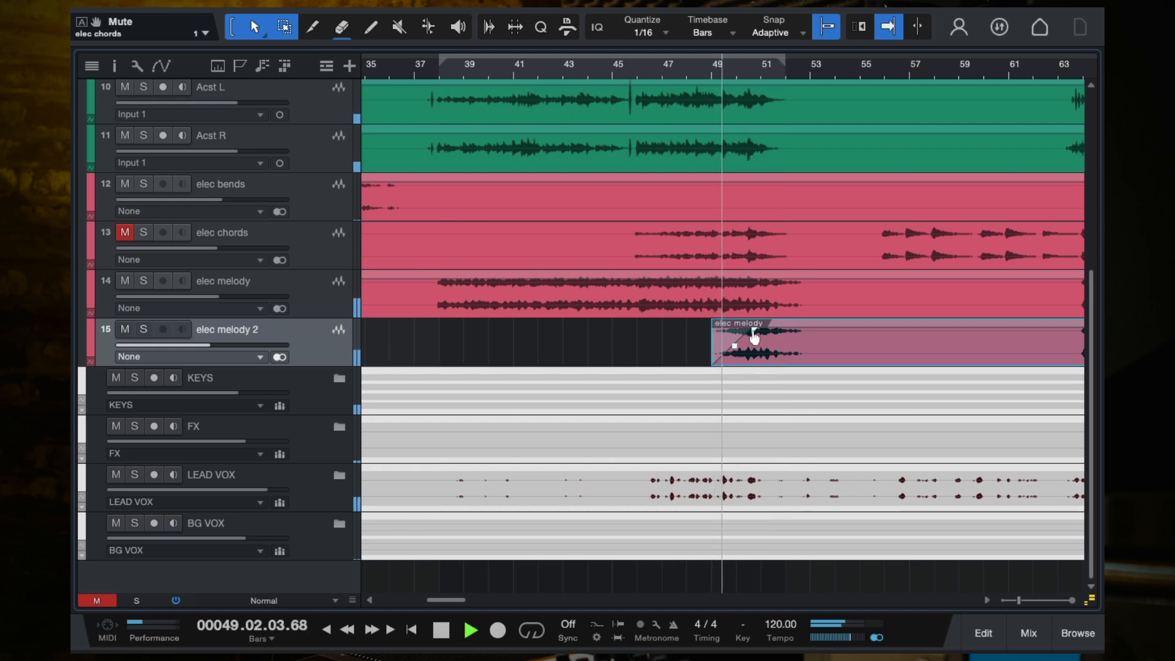
drag(753, 331, 749, 331)
Try the elec melody 2 volume at -0.1 dB, stop playback, and settle the track at -6.0 dB
drag(225, 343, 265, 349)
key(f)
key(space)
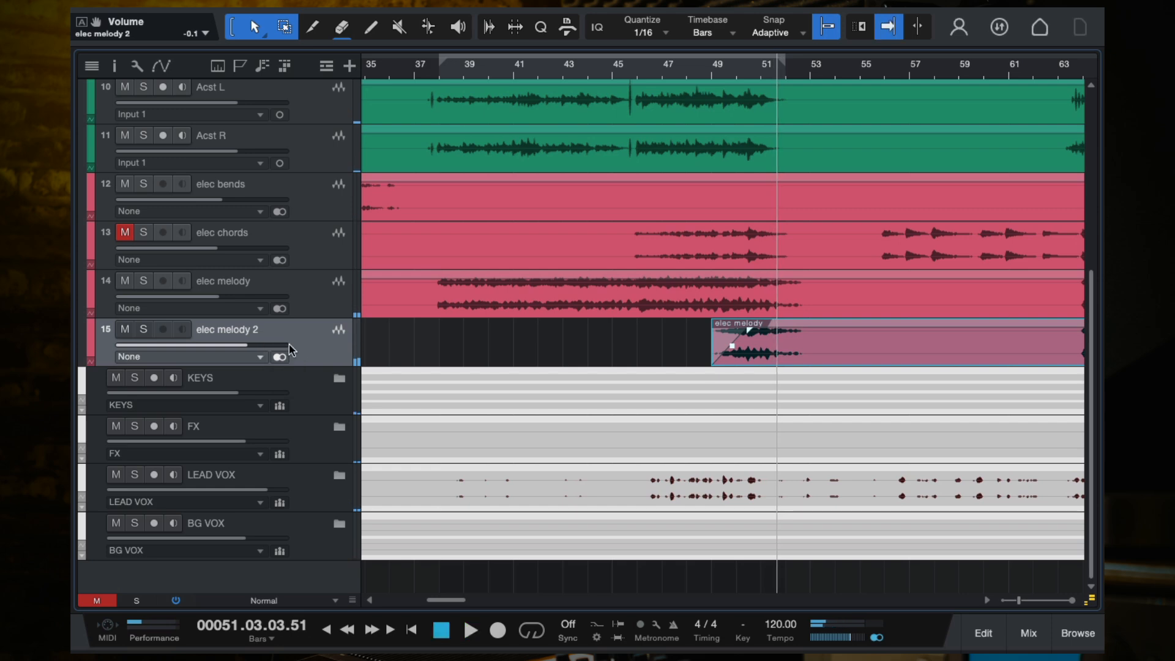
scroll(432, 341, down, 5)
scroll(547, 361, down, 2)
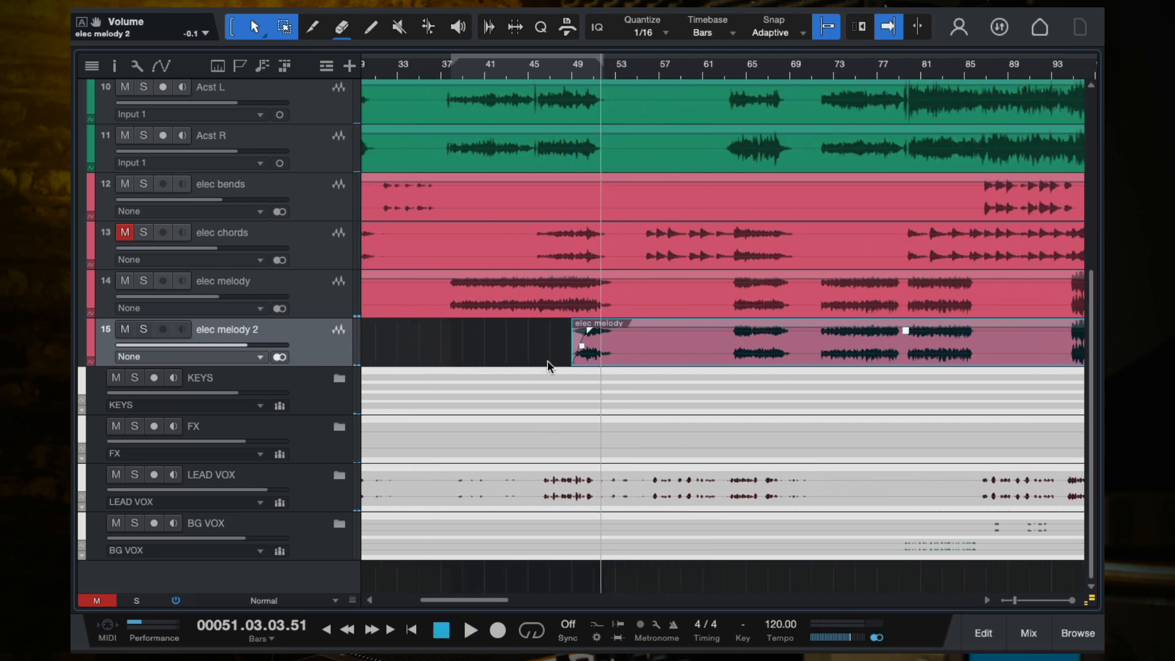
drag(169, 349, 162, 349)
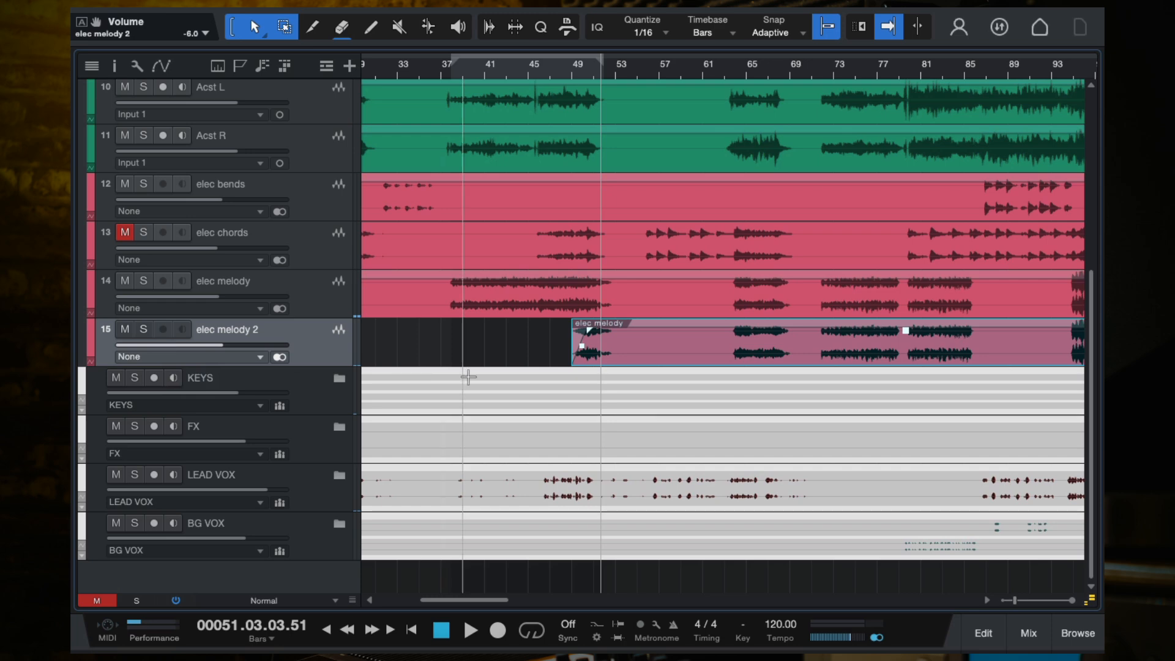
Play from bar 64 and split the elec melody 2 event at about bar 63
click(735, 73)
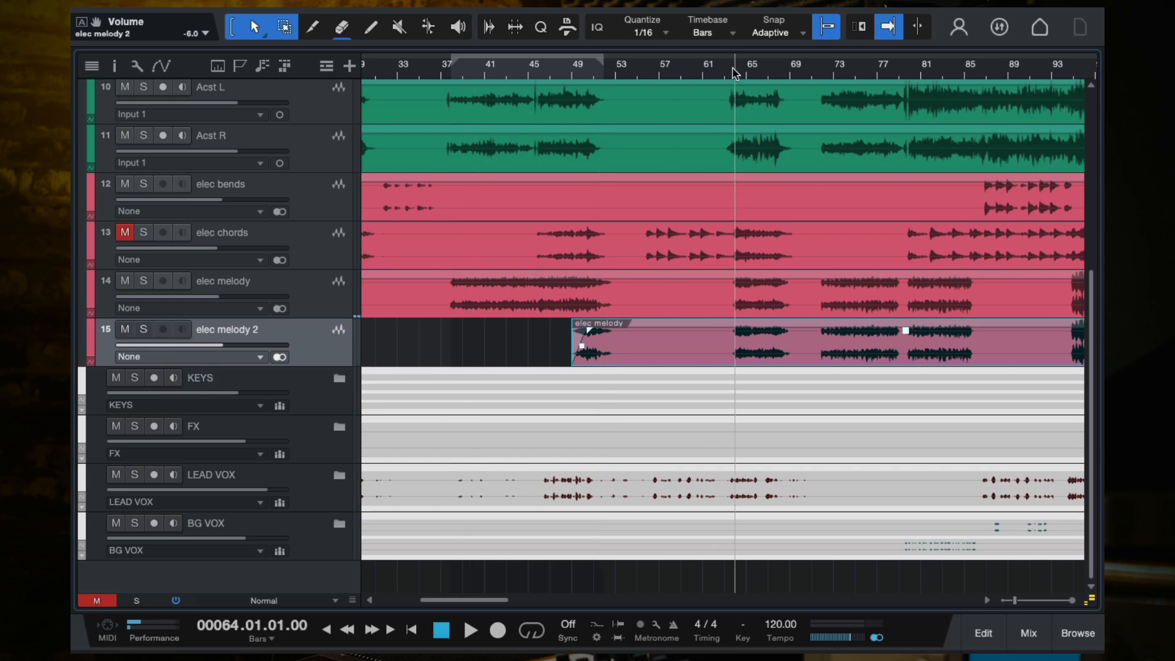
scroll(735, 73, right, 2)
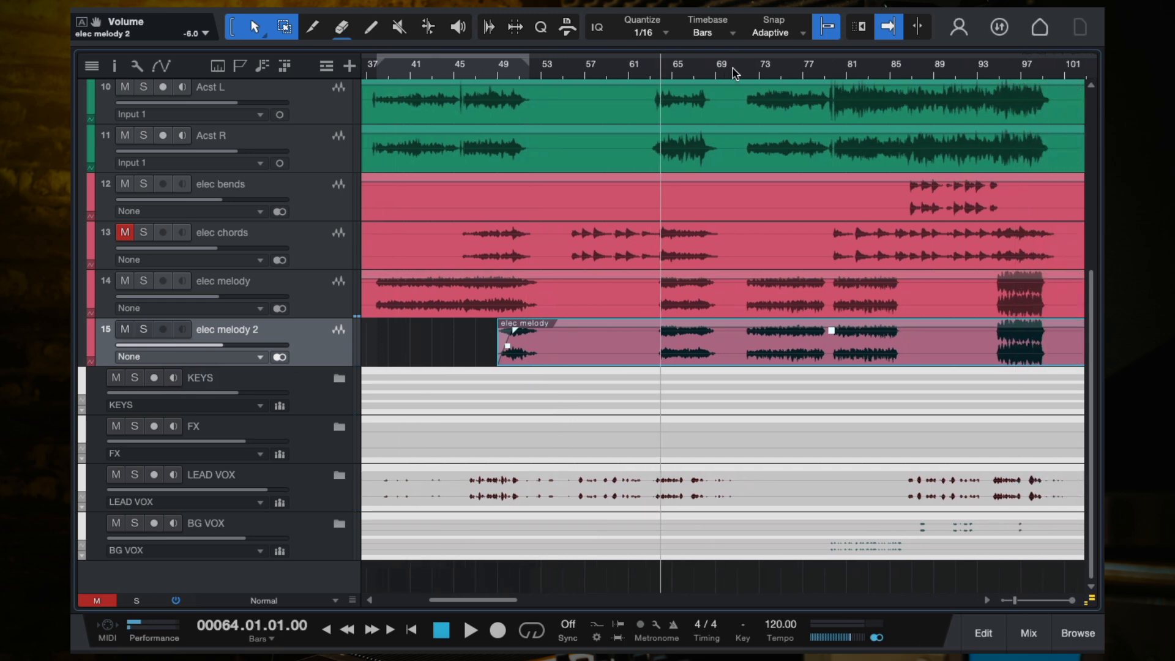
key(space)
key(3)
click(651, 340)
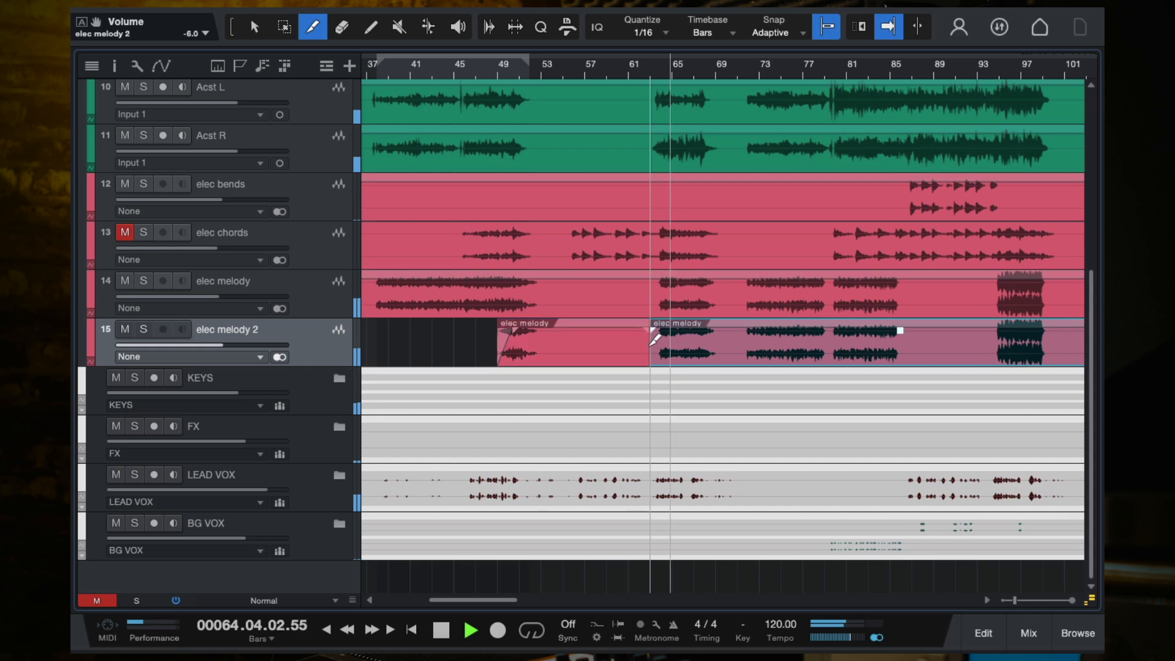
Trim the start of the second elec melody 2 piece to bar 69 with a fade-in of about half a bar
key(1)
drag(652, 343, 759, 354)
scroll(703, 346, up, 2)
scroll(705, 340, up, 3)
scroll(725, 333, up, 1)
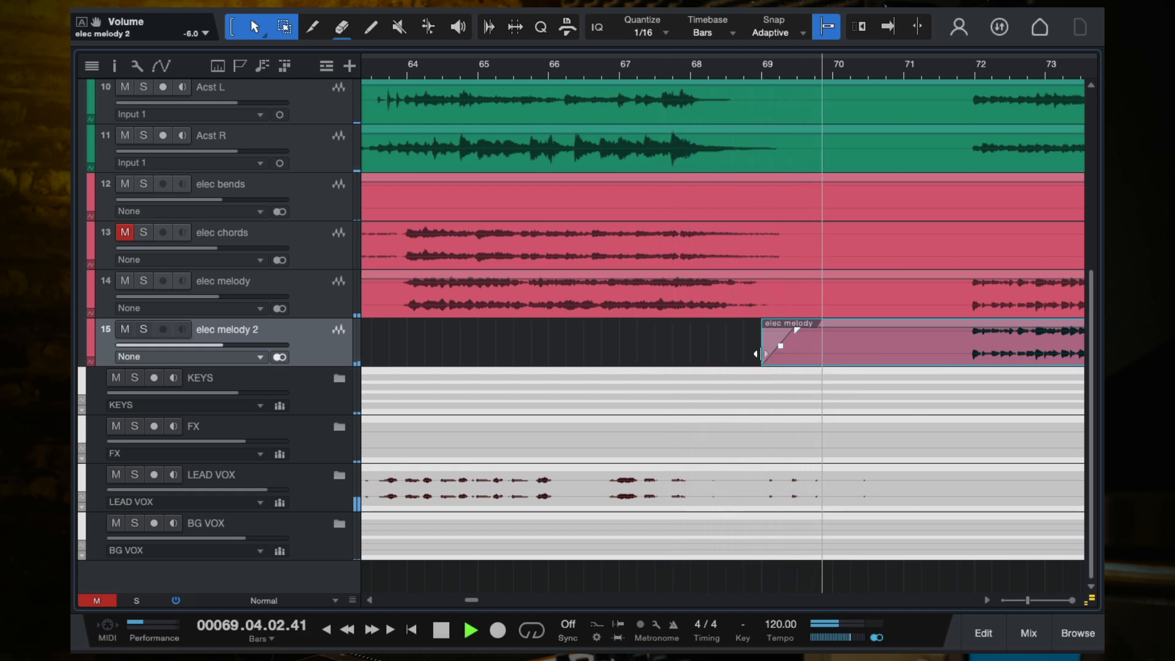
Trim the second elec melody 2 piece's start further to about bar 79, just before the phrase at bar 80
scroll(759, 354, right, 7)
scroll(755, 353, down, 5)
drag(612, 334, 820, 349)
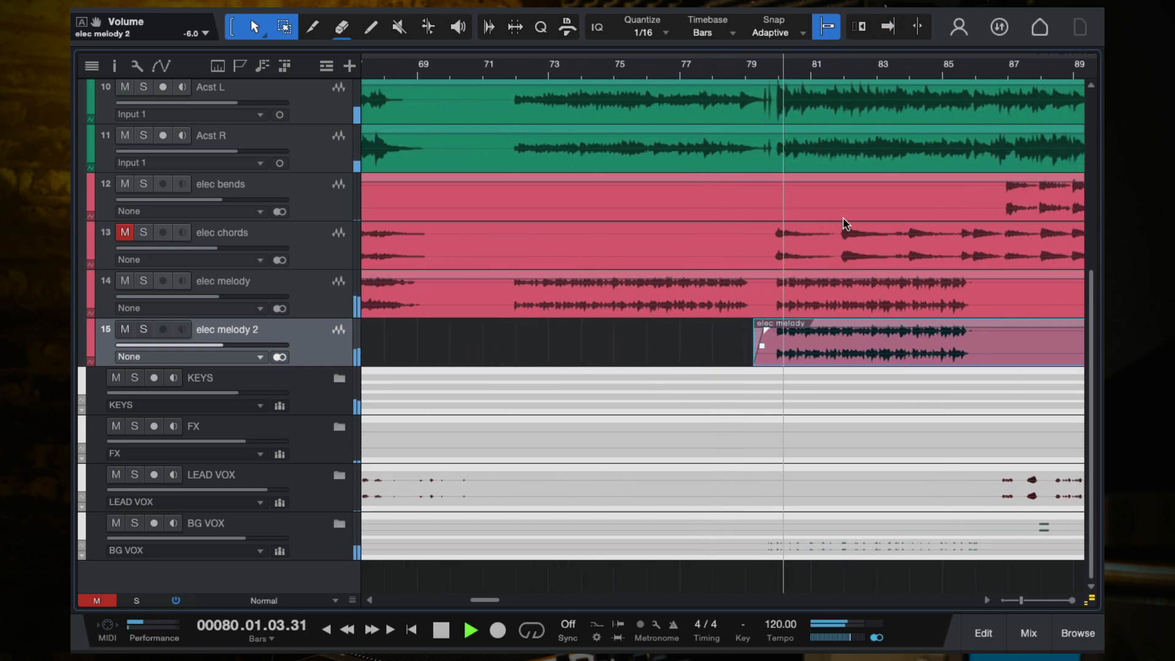
Replay the arrangement from bar 78 to hear the elec melody 2 layer enter
scroll(845, 225, right, 3)
scroll(854, 245, down, 2)
scroll(735, 330, right, 2)
key(space)
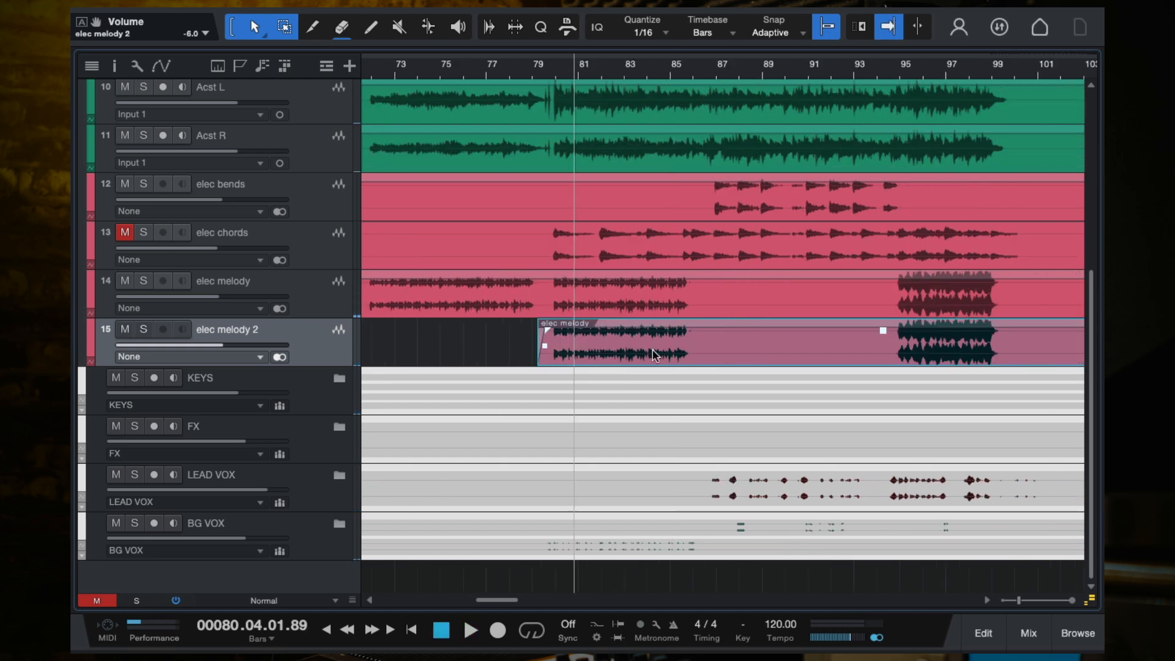
click(522, 70)
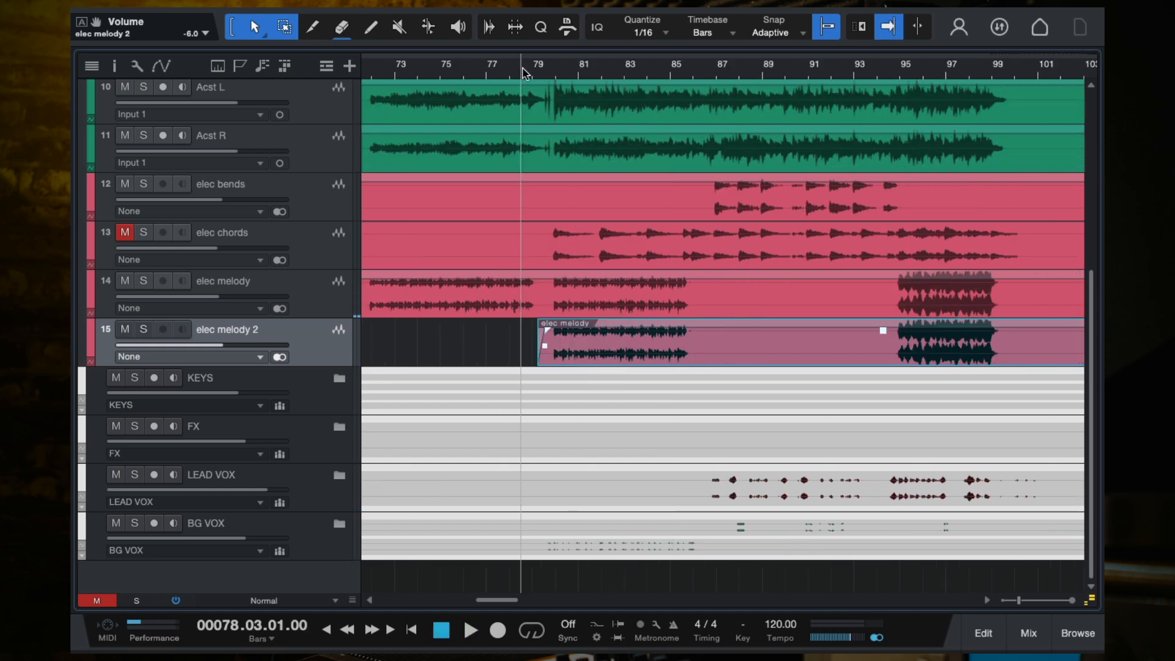
key(space)
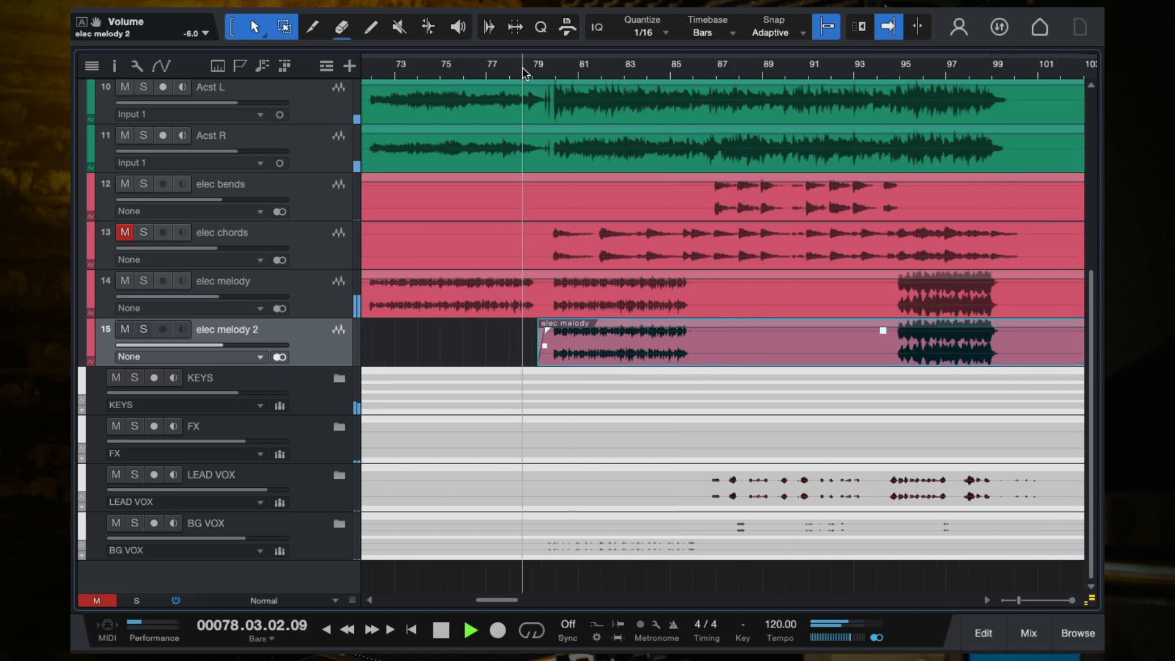
scroll(614, 322, down, 3)
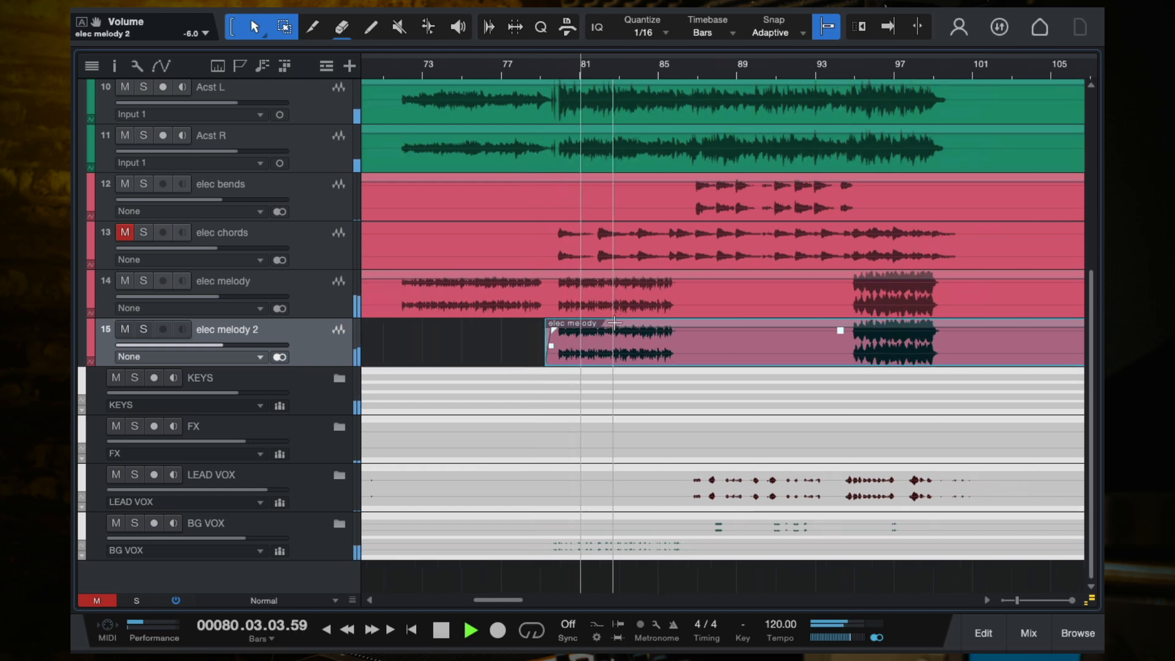
Play the arrangement from bar 96, comparing elec melody 2 soloed and unsoloed, and stop playback
key(space)
click(795, 68)
key(space)
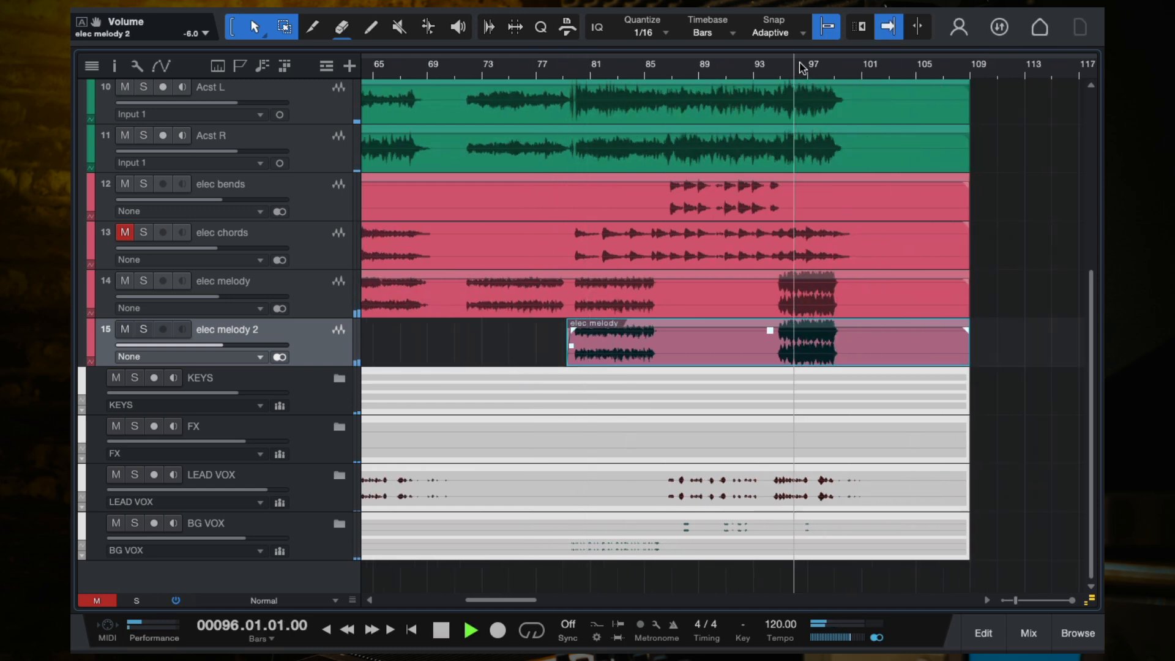
click(144, 330)
click(145, 330)
key(space)
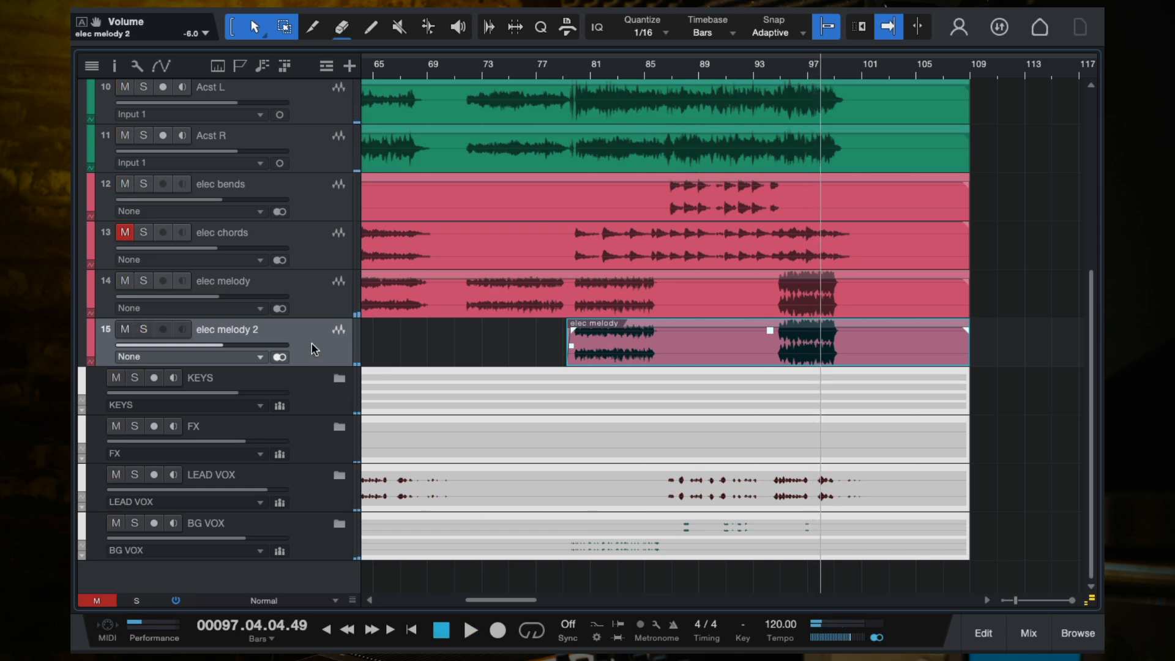
Solo the elec melody track and play it from bar 39 with looping enabled
click(313, 299)
click(319, 345)
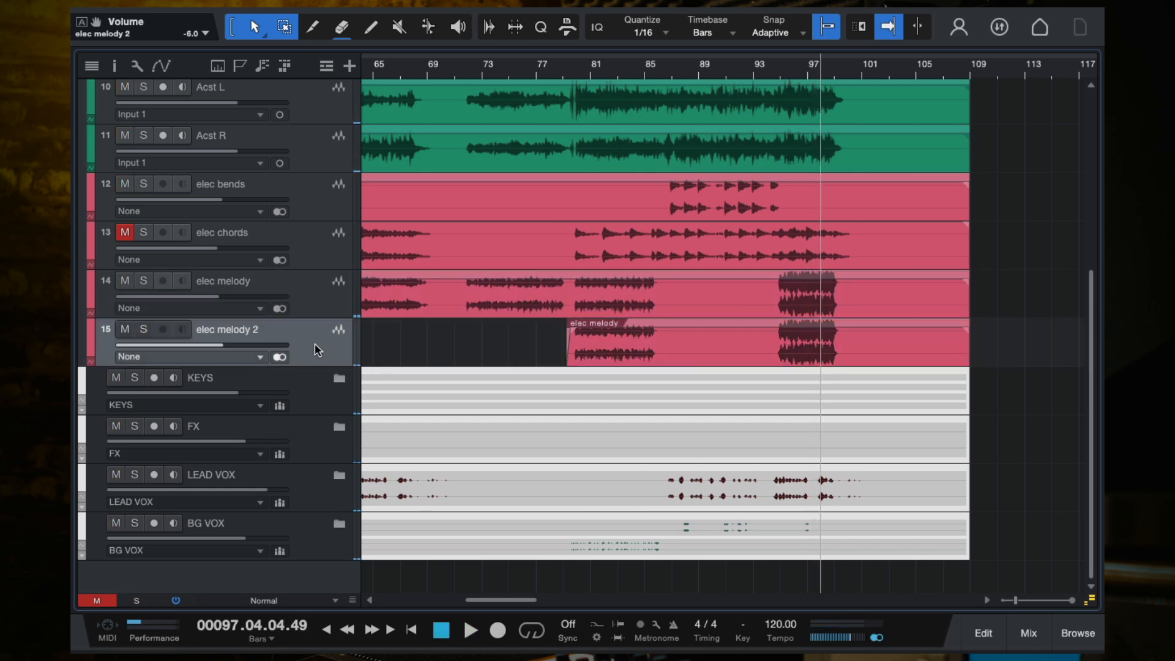
click(316, 299)
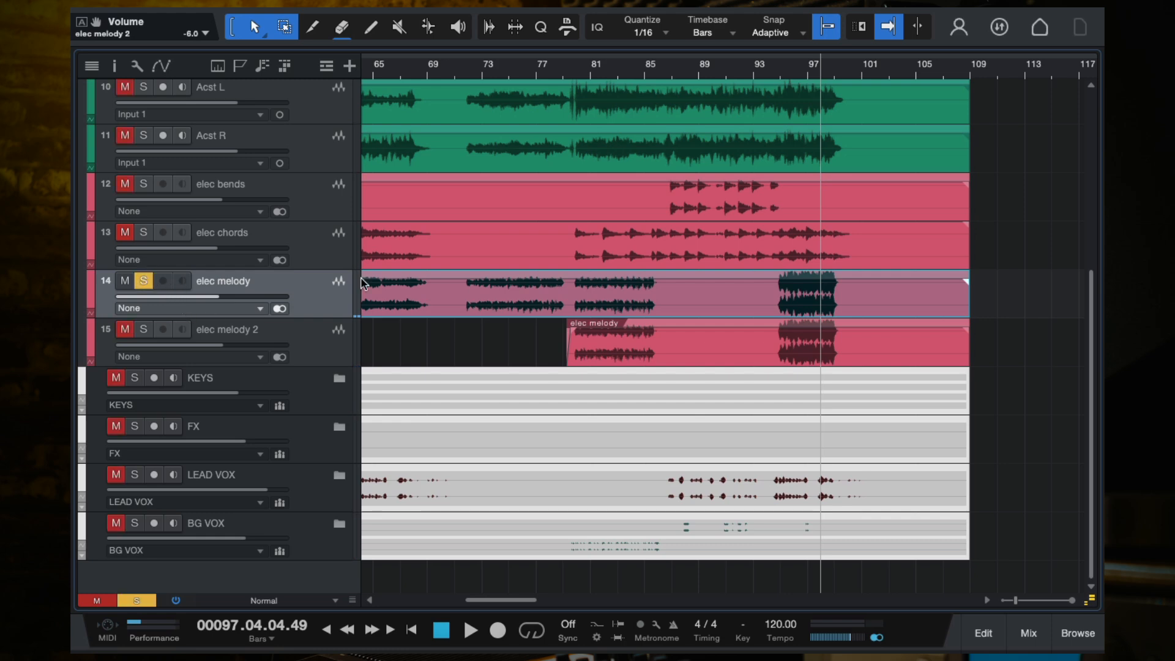
scroll(894, 286, down, 3)
scroll(883, 286, left, 3)
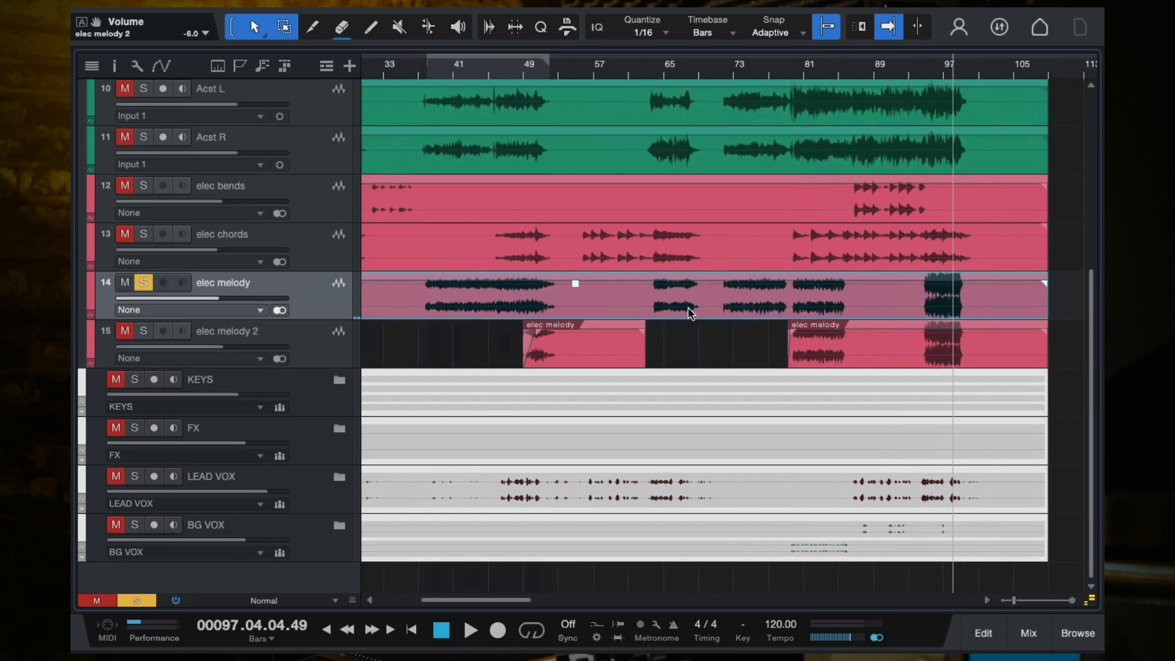
scroll(690, 313, down, 2)
click(527, 71)
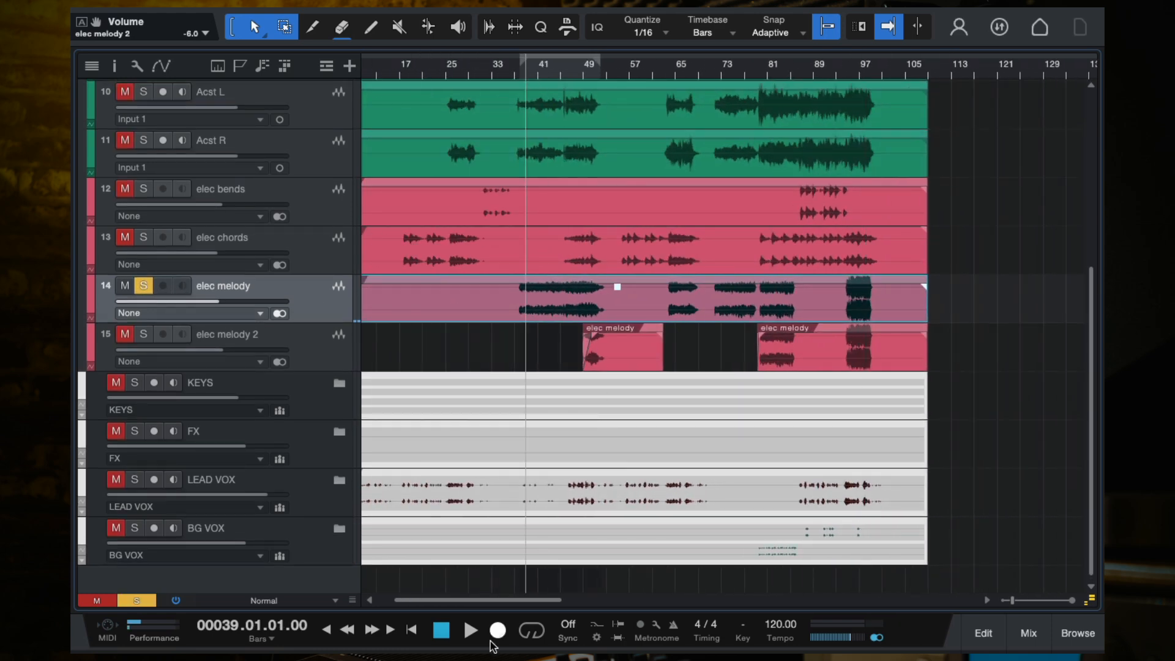
click(529, 640)
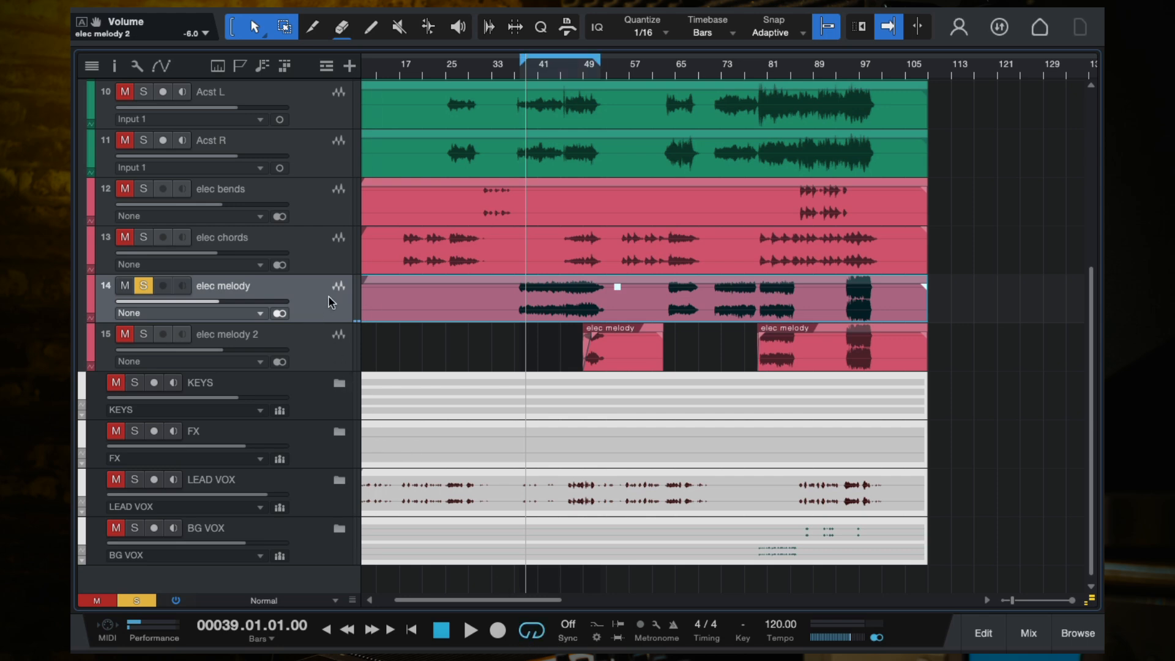
scroll(608, 214, up, 2)
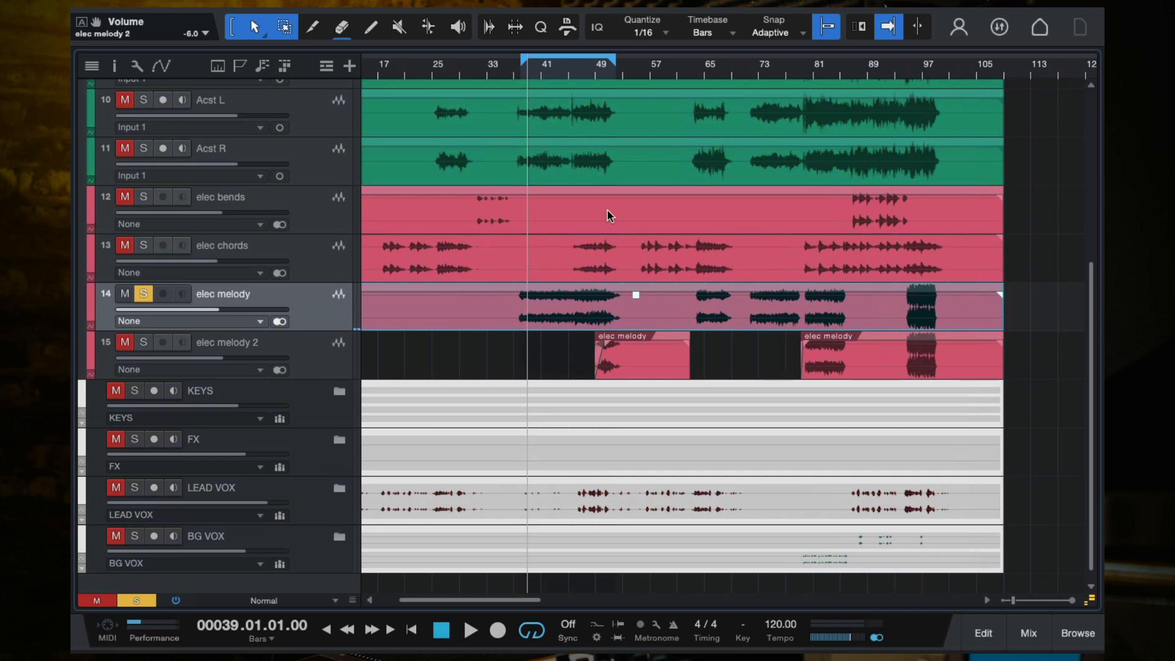
key(space)
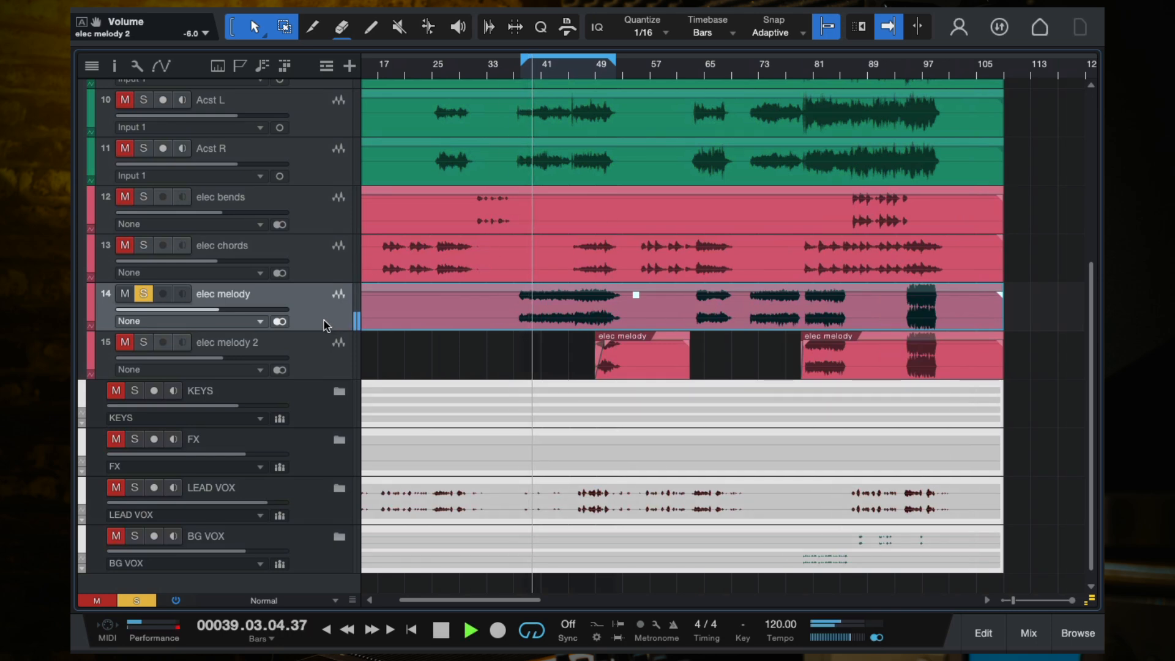
Unsolo elec melody in the mixer and open its GTR Tool Rack insert
key(F3)
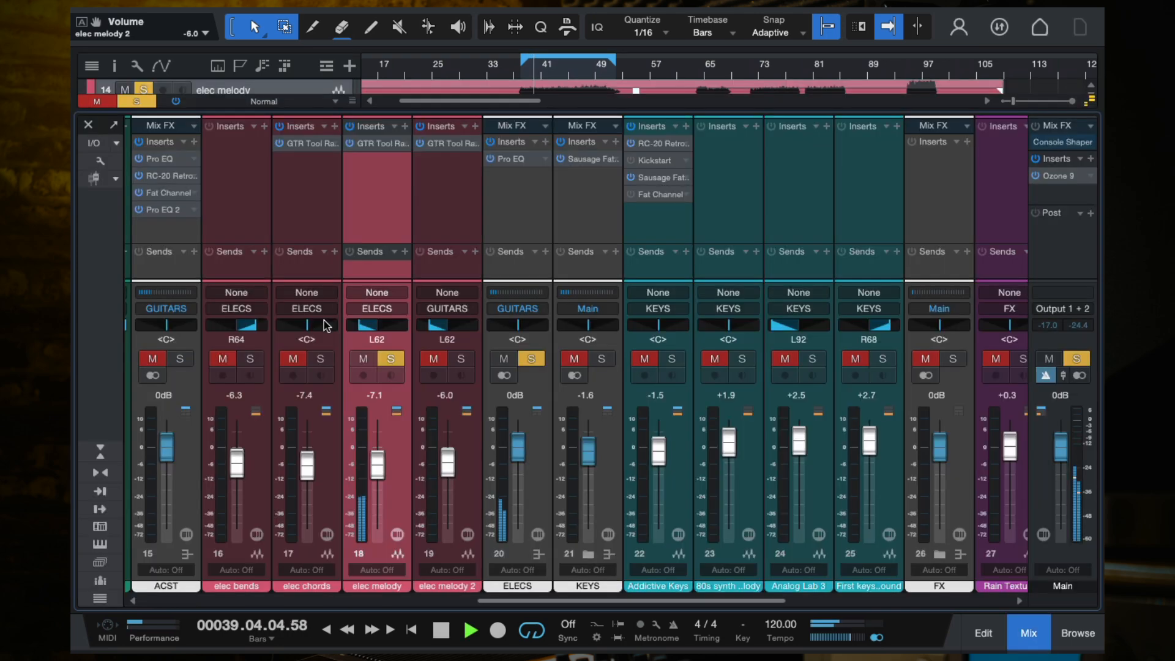
click(389, 360)
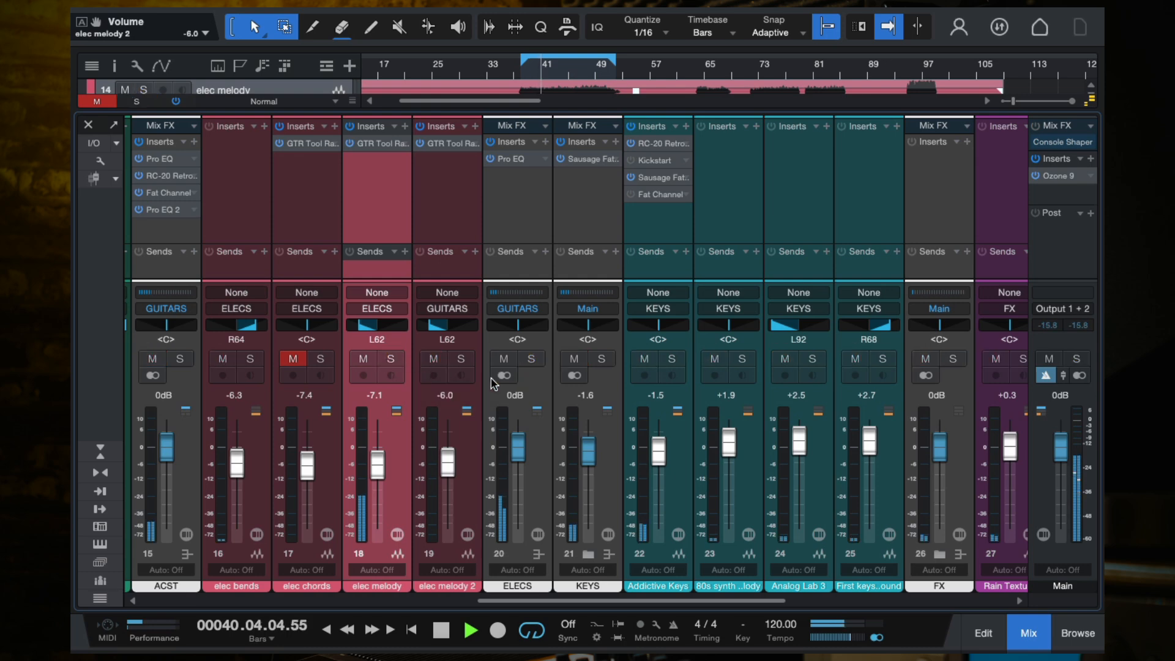
click(372, 145)
Audition clean GTR presets on elec melody, including CoolJam, Clean 7, Strings of Air, RockManCleanChorus, CleanRhythmDelay and WorldWide
click(187, 198)
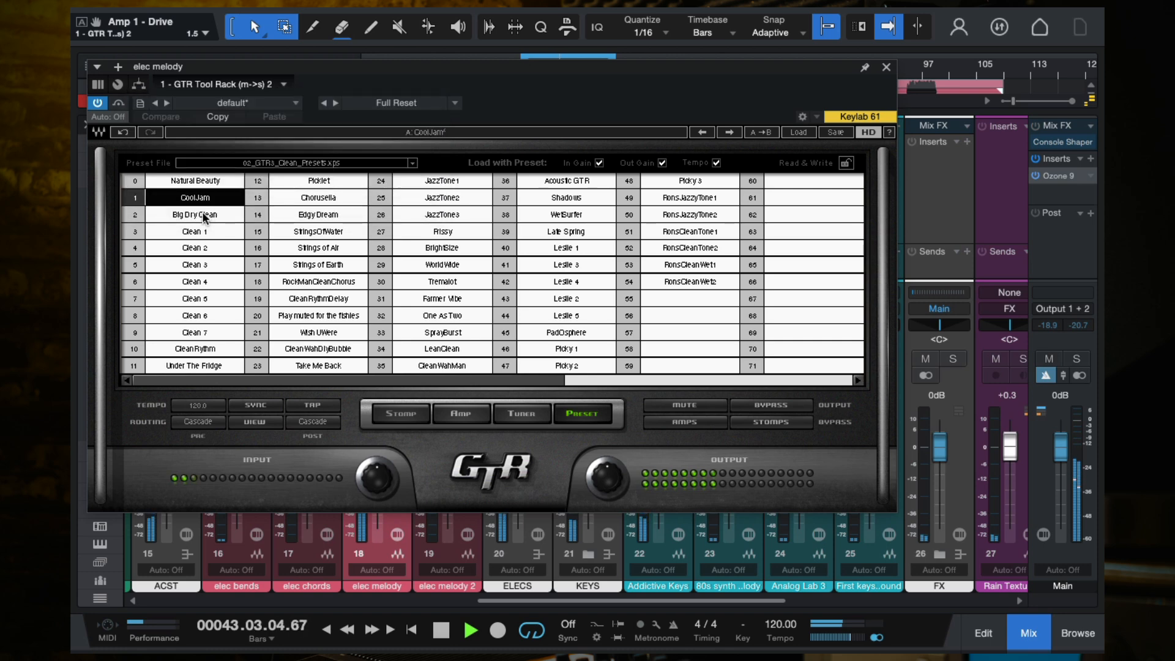
click(196, 184)
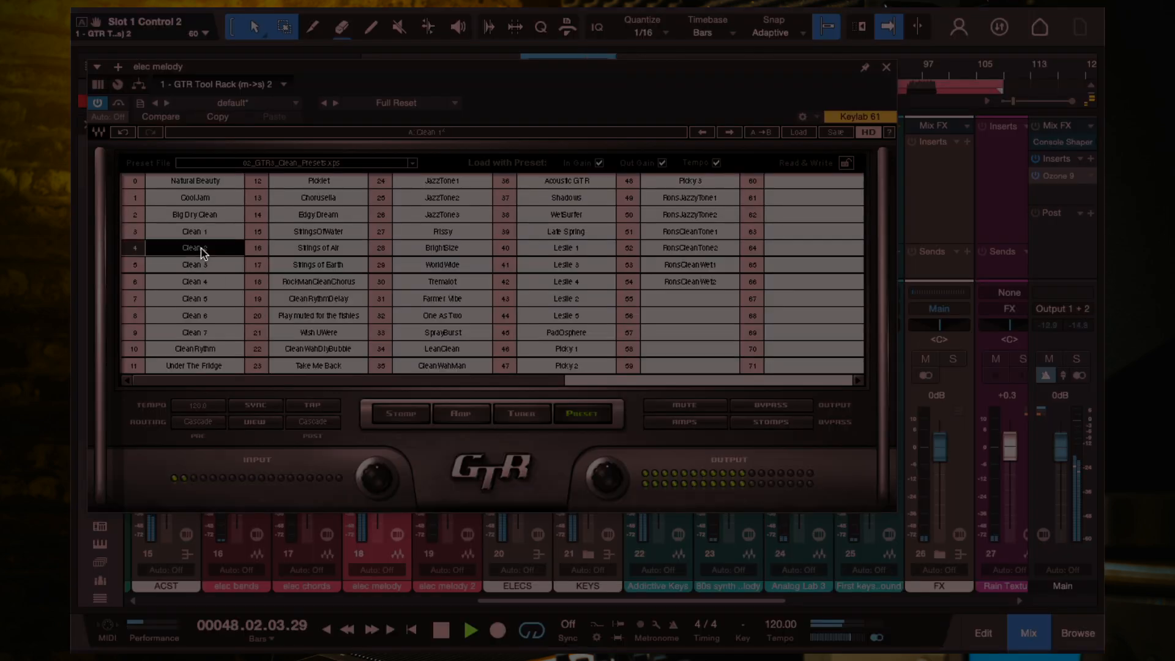
click(196, 315)
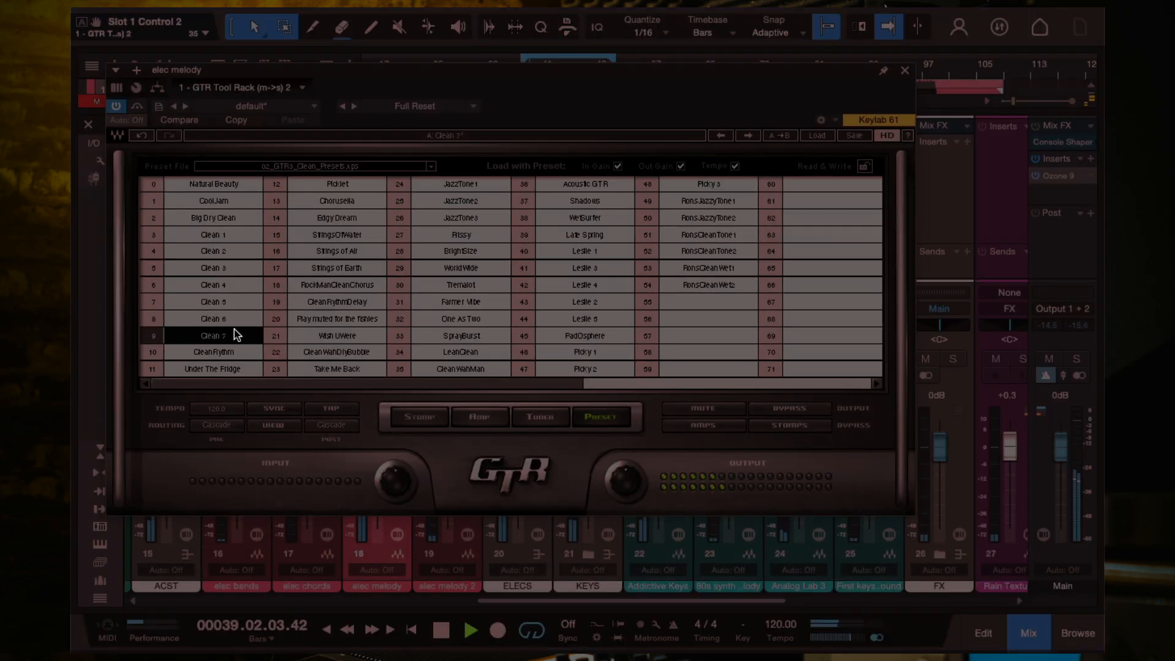
click(337, 251)
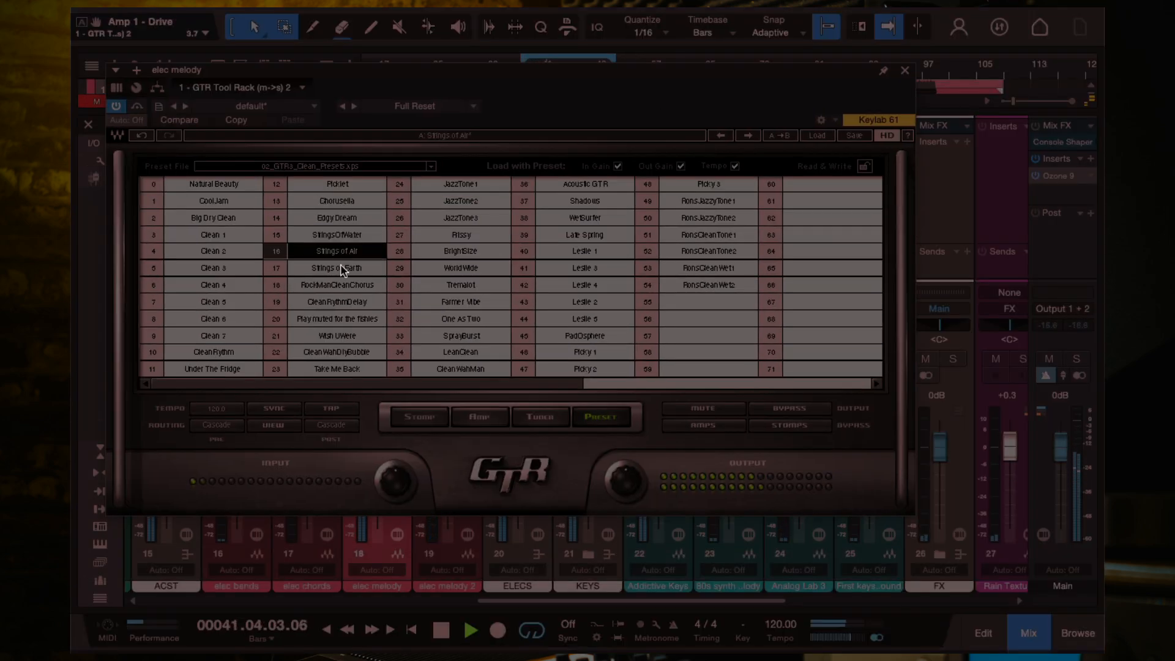
click(336, 285)
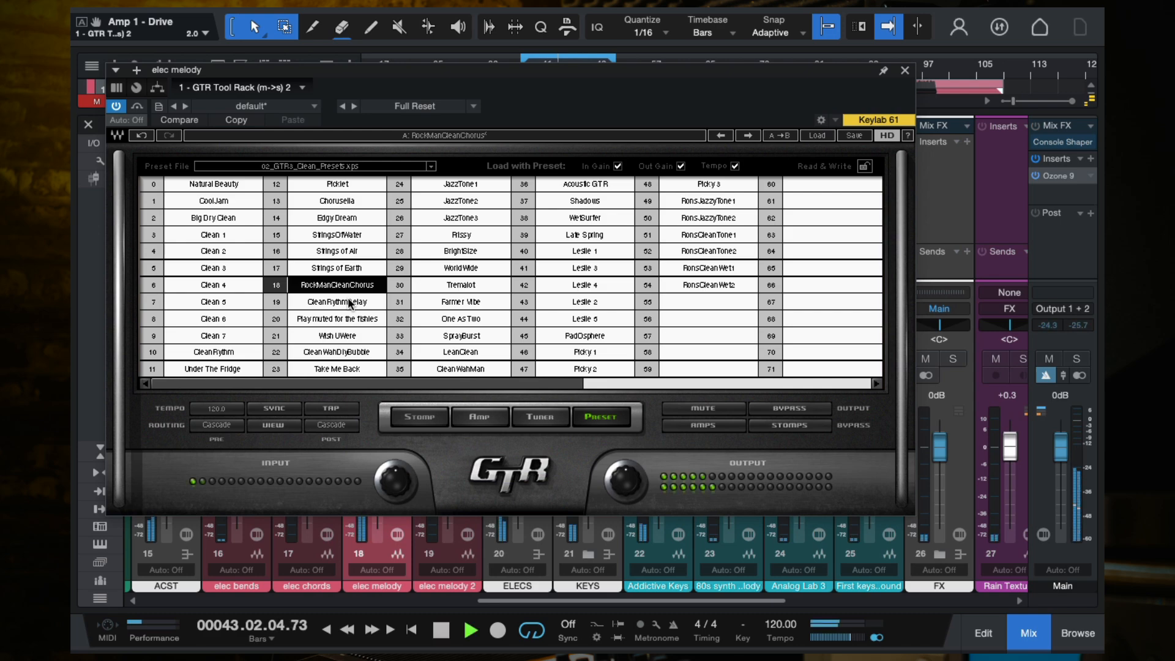
click(351, 303)
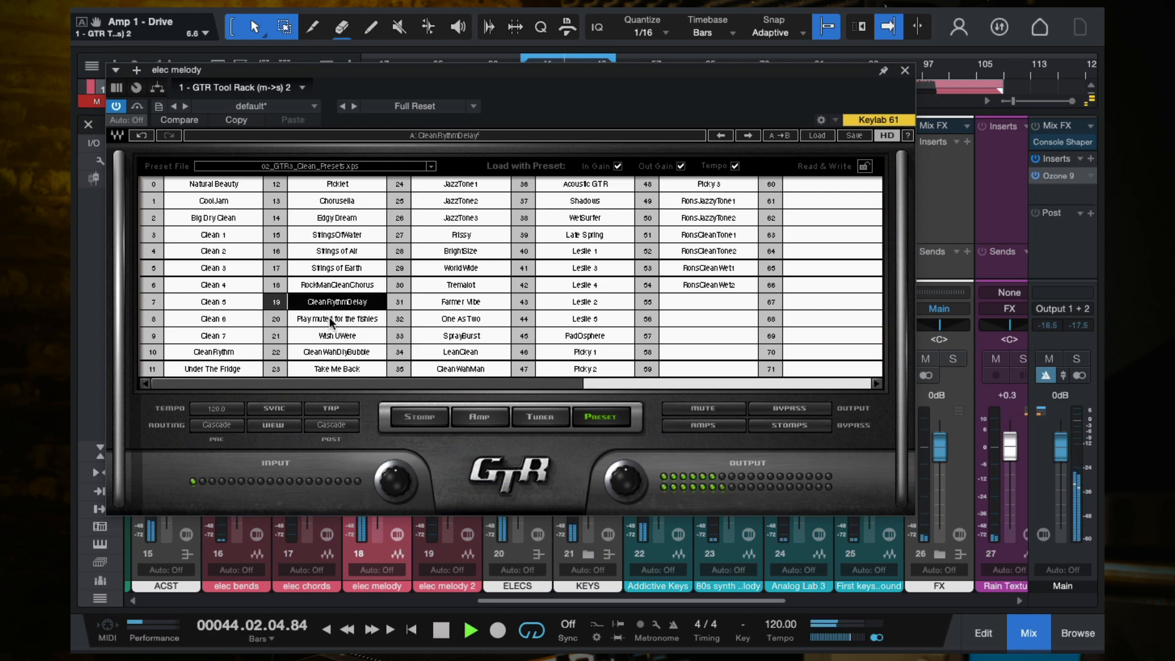
click(331, 319)
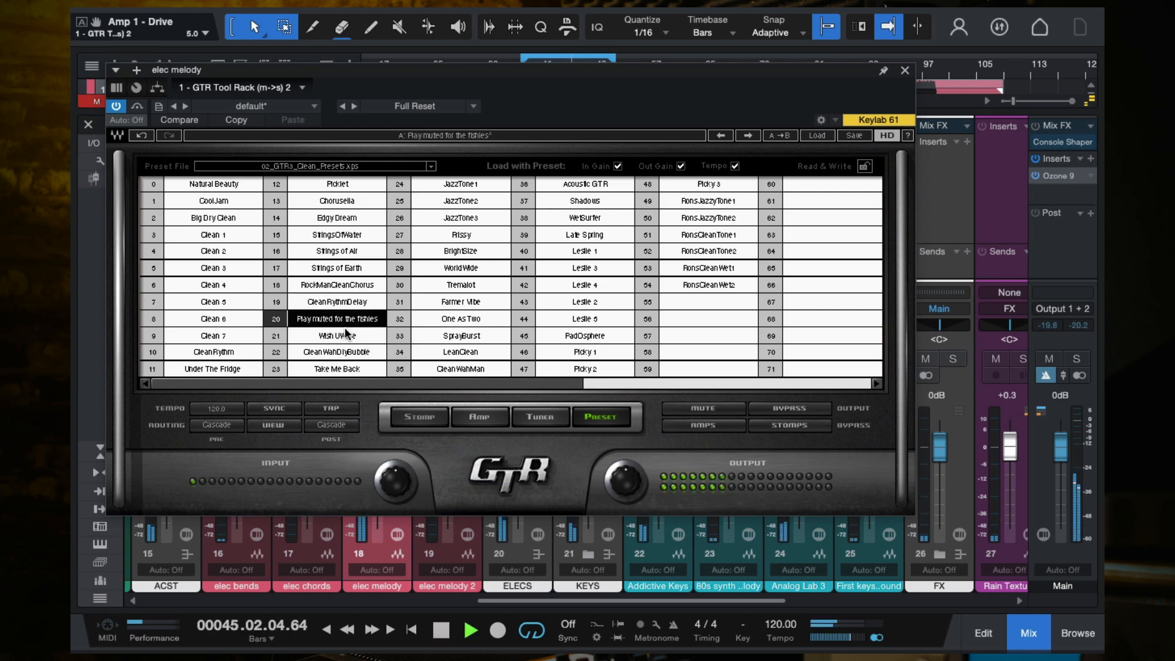
click(487, 273)
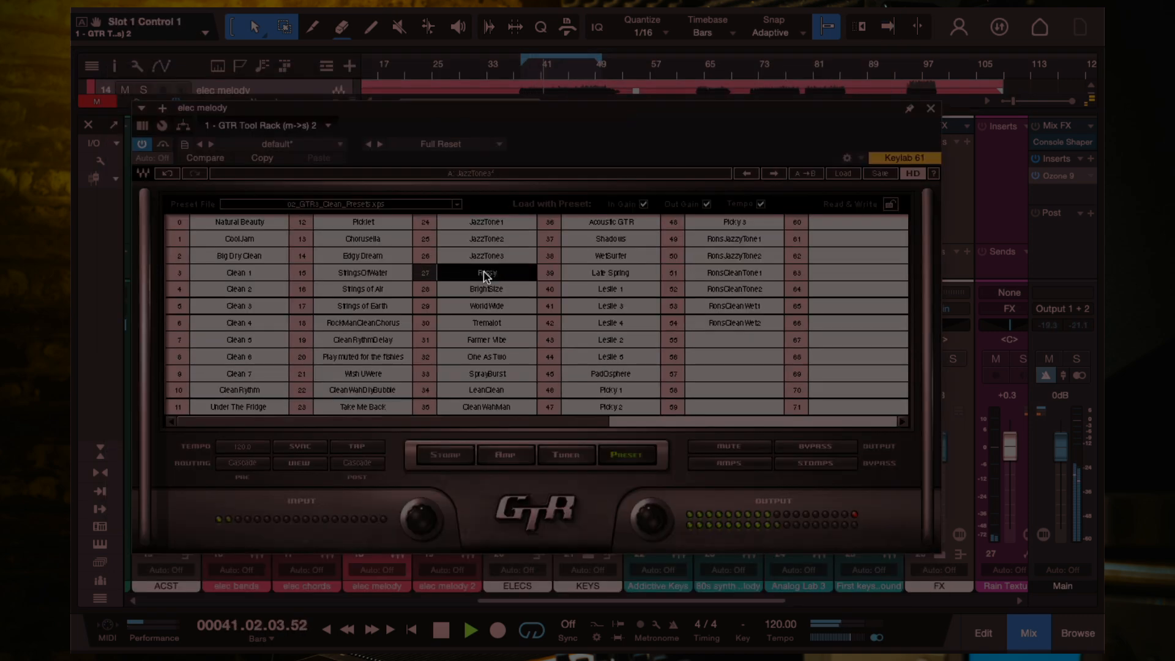
click(487, 289)
click(486, 305)
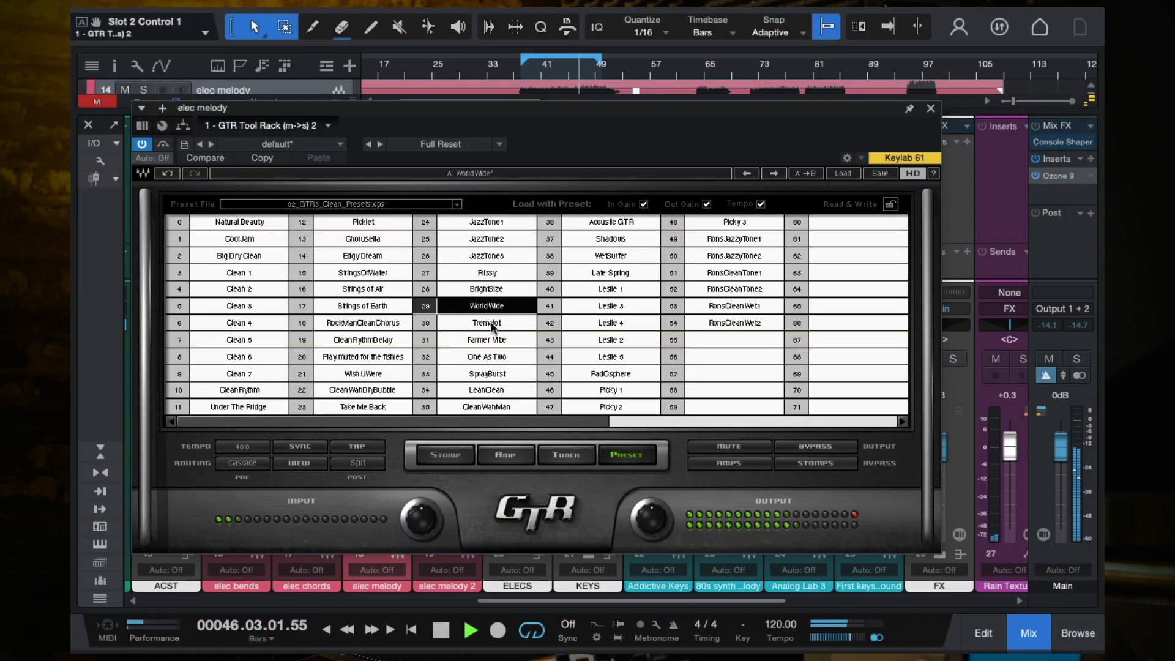
Load the Tremalot preset on elec melody, set the GTR output gain to -1.2 dB, and close the plug-in
click(491, 321)
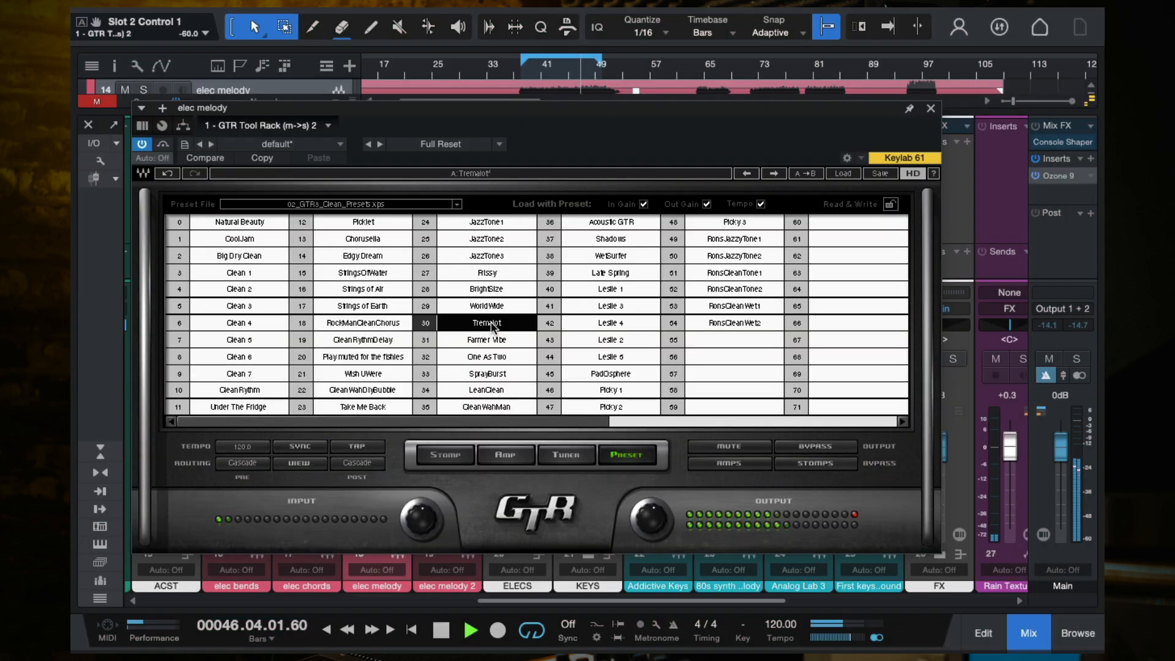
click(664, 522)
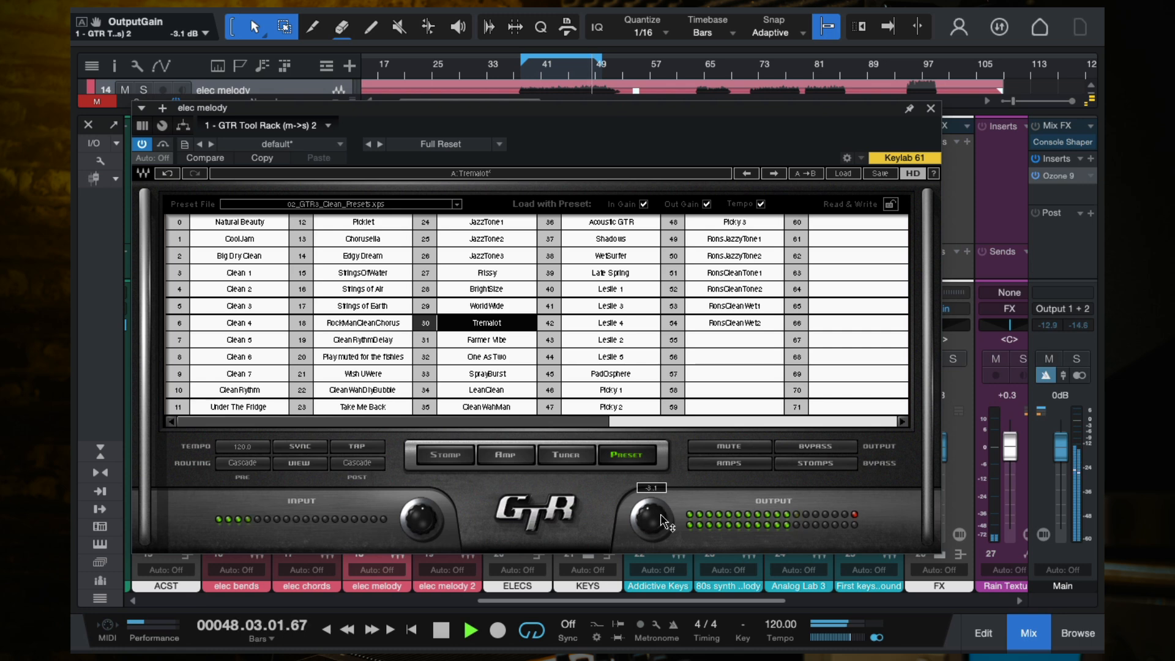
scroll(664, 522, up, 3)
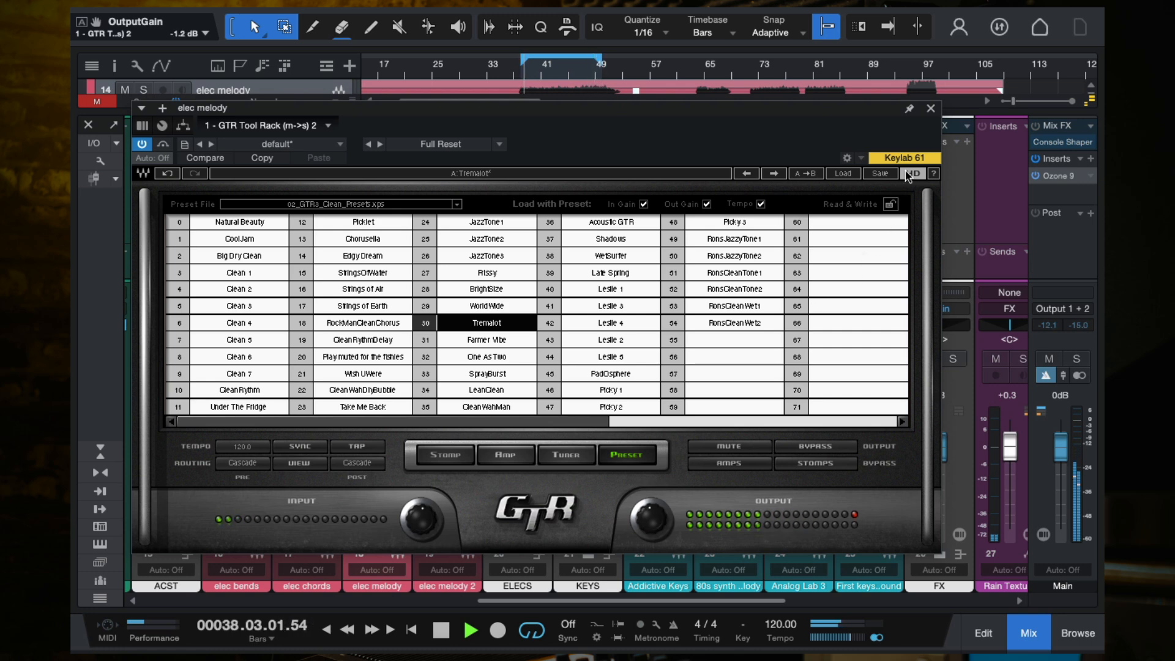
click(931, 111)
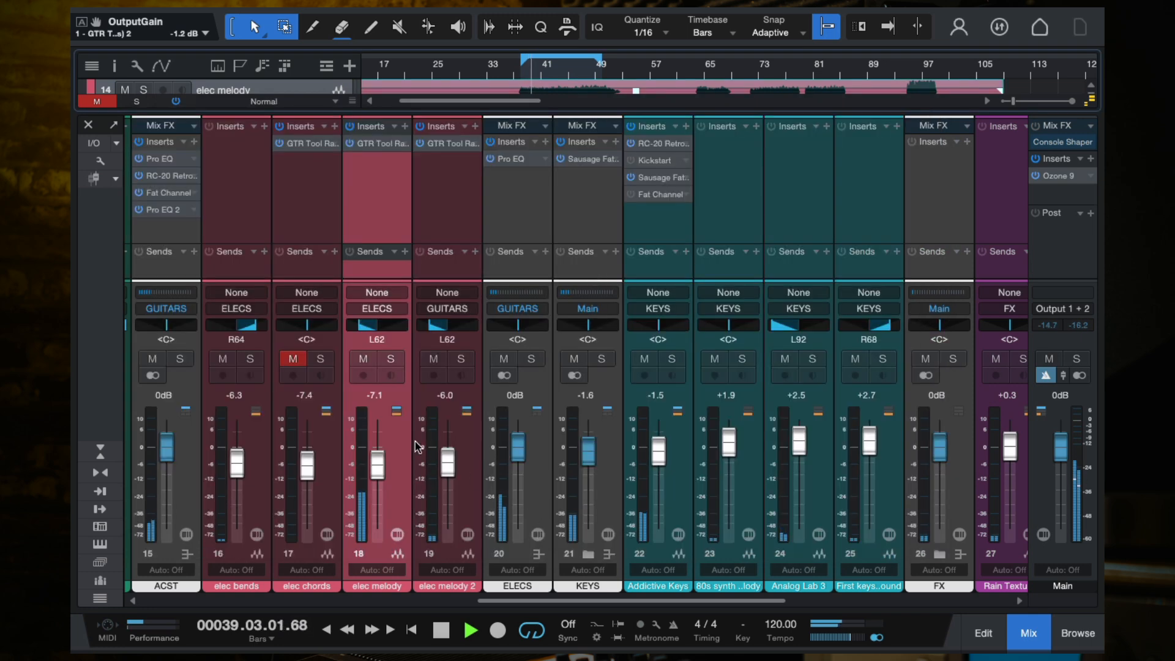
Set the elec melody channel's volume to -2.9 dB and its pan to L78, soloing it briefly to check
scroll(377, 459, up, 3)
click(389, 362)
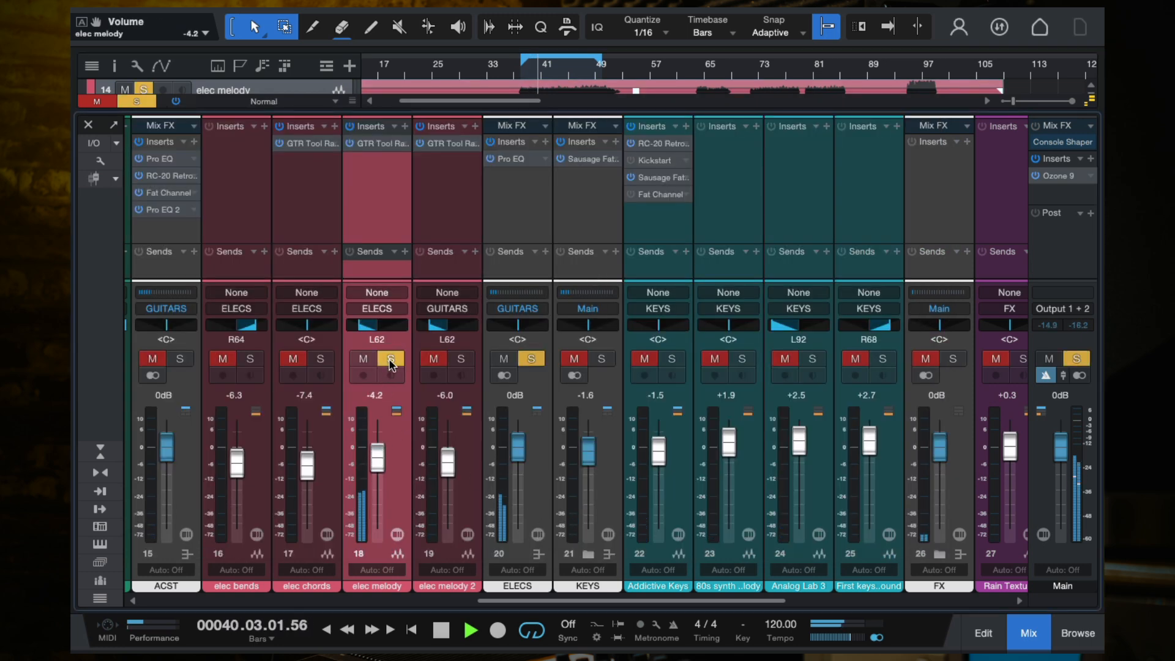
drag(359, 325, 303, 325)
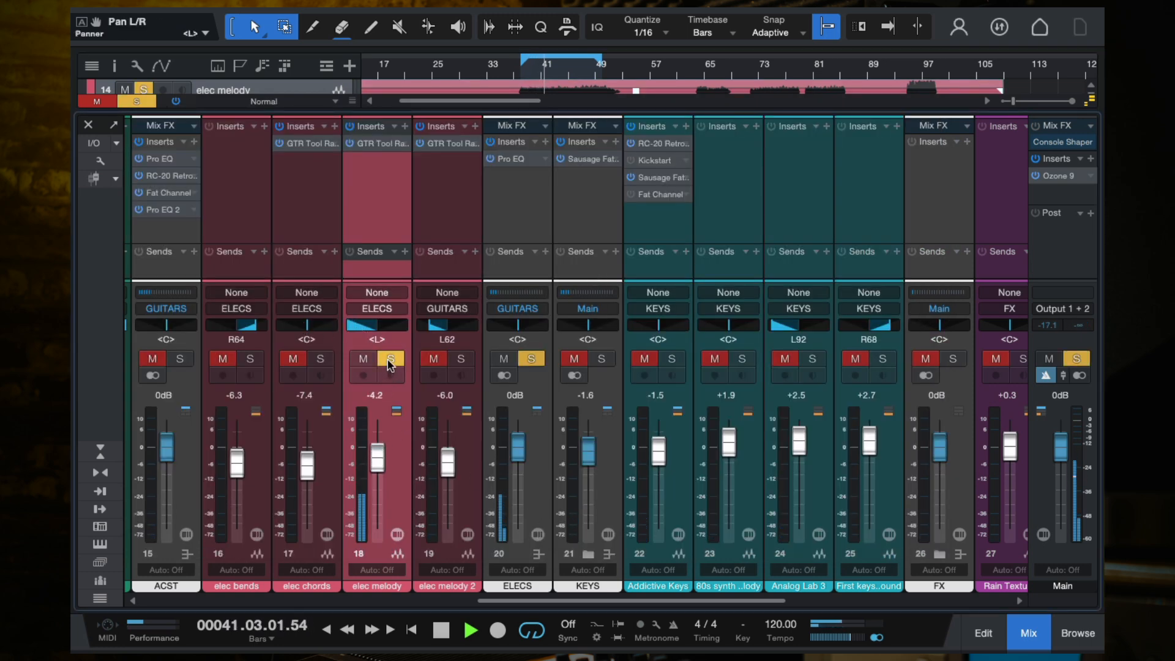
click(391, 358)
scroll(377, 461, up, 1)
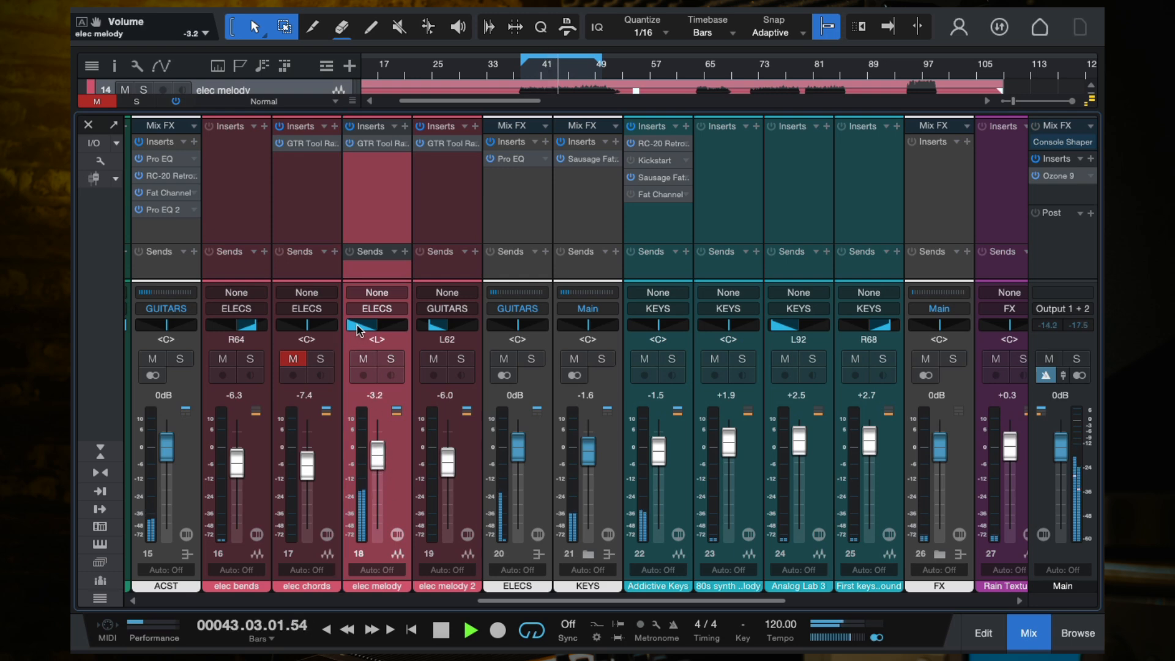
scroll(357, 328, up, 4)
scroll(356, 327, up, 4)
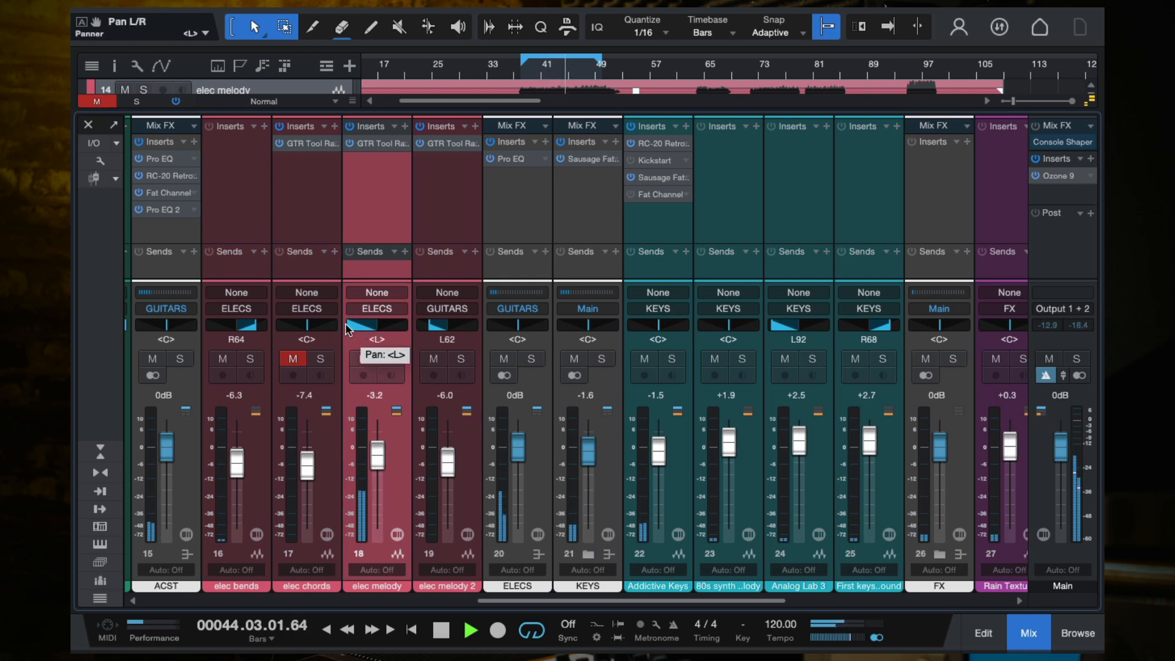
scroll(356, 328, down, 4)
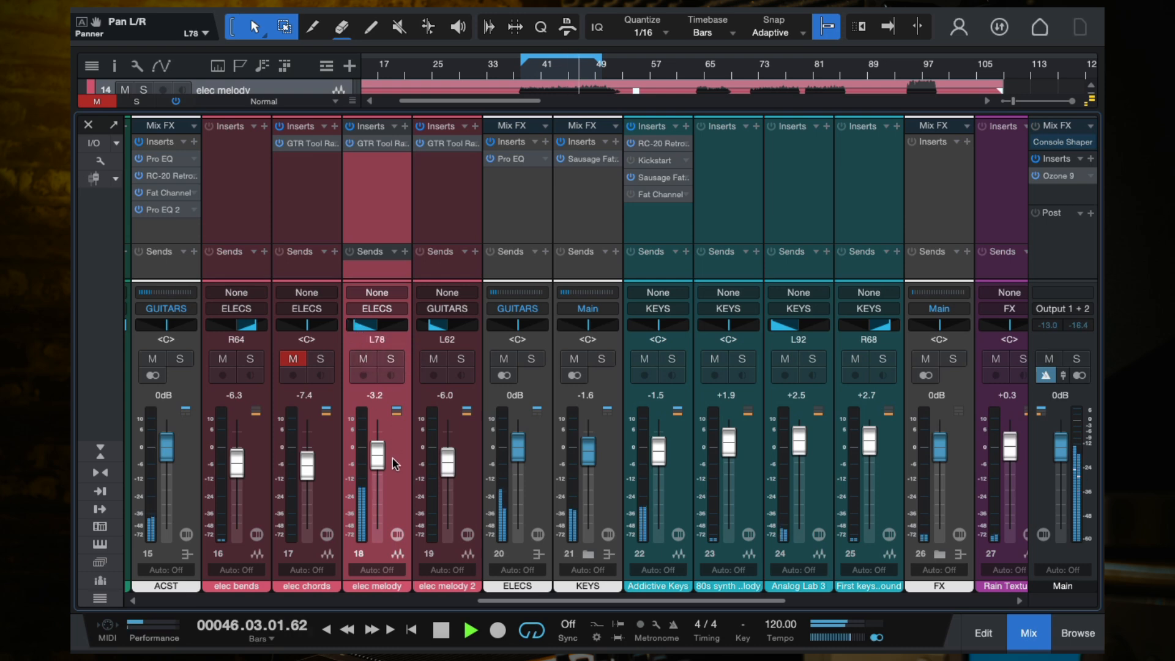
scroll(379, 457, up, 1)
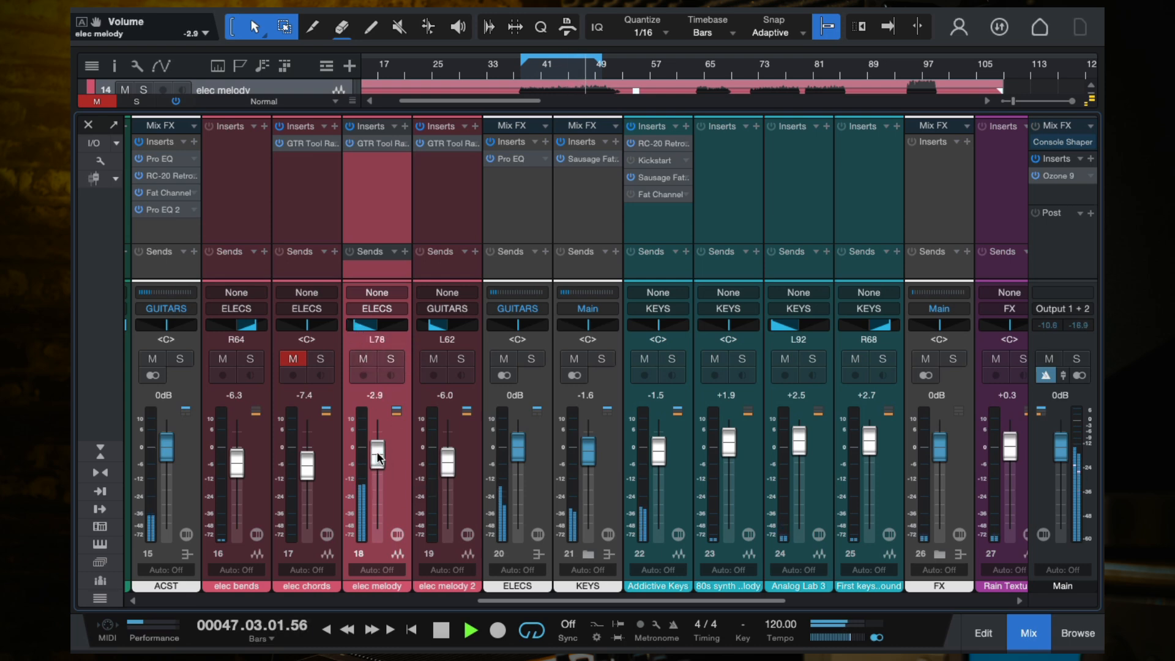
Insert Pro EQ after GTR Tool Rack on the elec melody channel
click(404, 127)
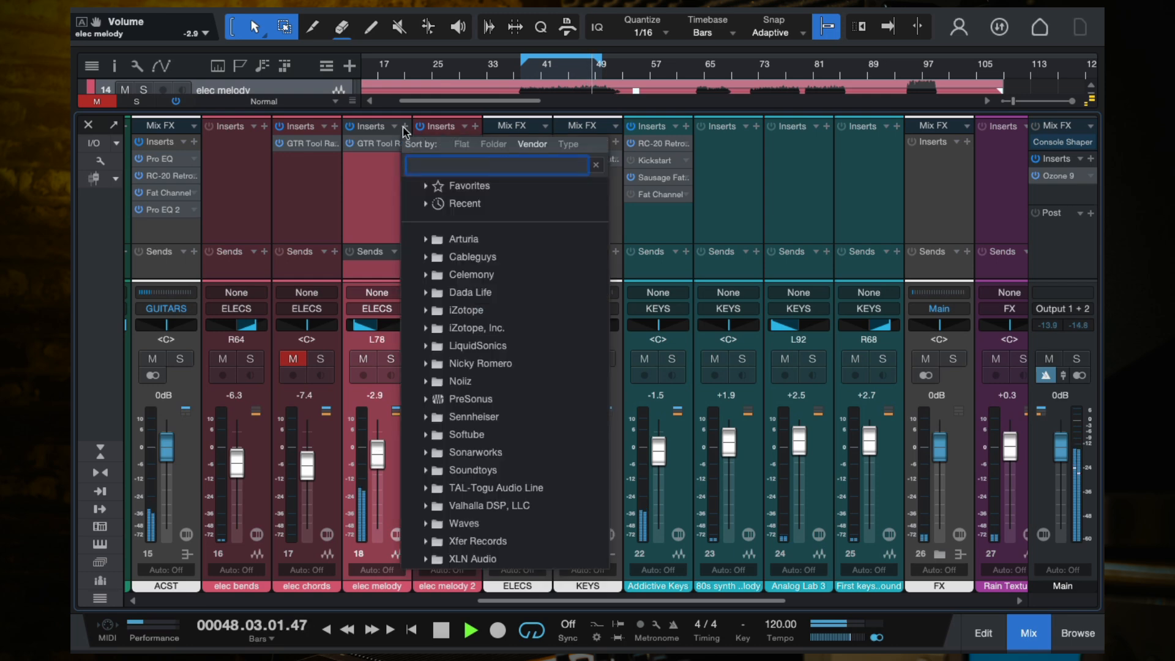
text(pro)
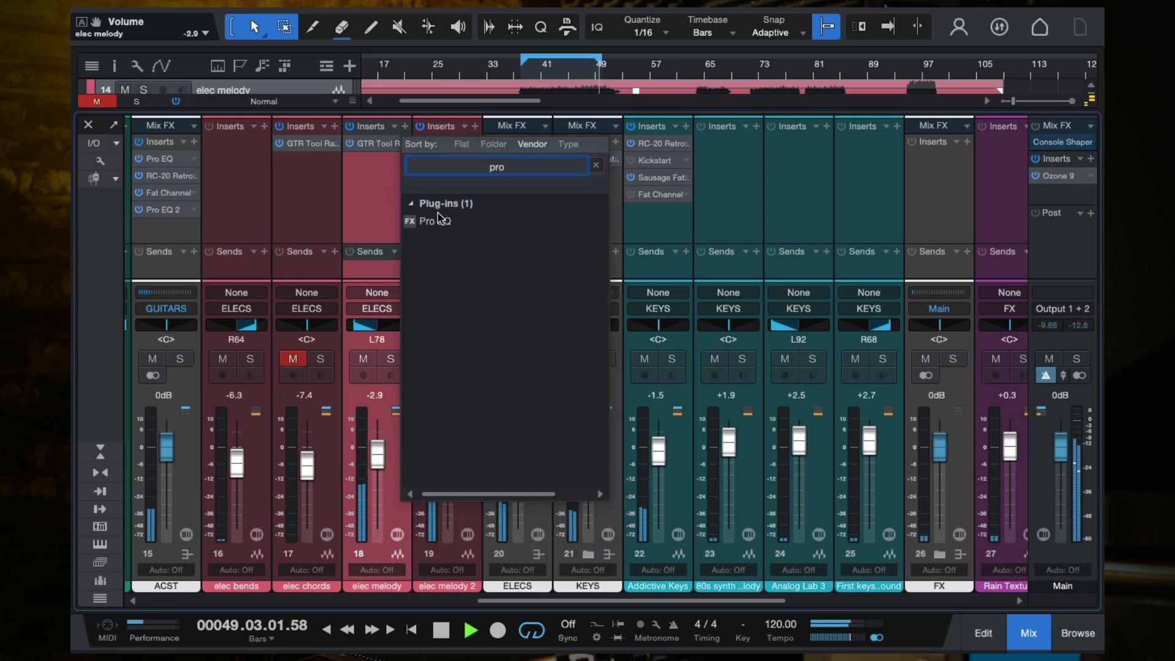
click(436, 221)
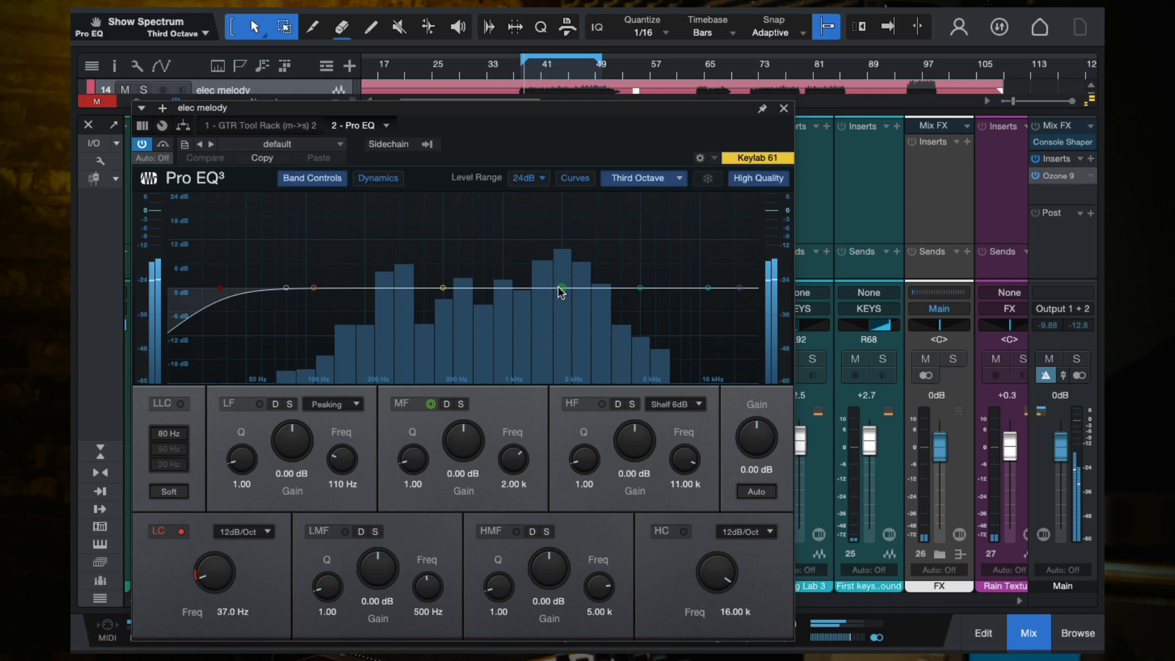
Shape the Pro EQ curve with -2.98 dB at 1.96 kHz, +2.18 dB at 519 Hz, and a low cut at 159 Hz
mouse_move(562, 289)
mouse_down()
mouse_move(566, 262)
mouse_move(595, 254)
mouse_move(499, 232)
mouse_move(566, 222)
mouse_move(560, 303)
mouse_up()
mouse_move(442, 288)
mouse_down()
mouse_move(499, 211)
mouse_move(420, 242)
mouse_move(446, 282)
mouse_up()
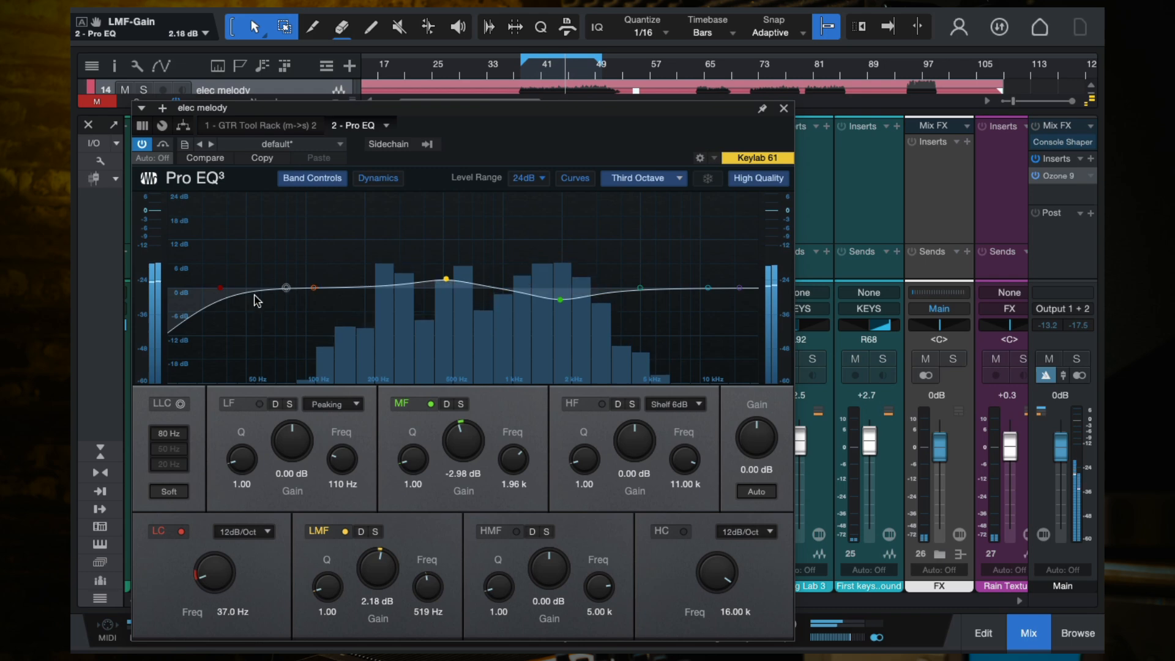
drag(228, 294, 361, 297)
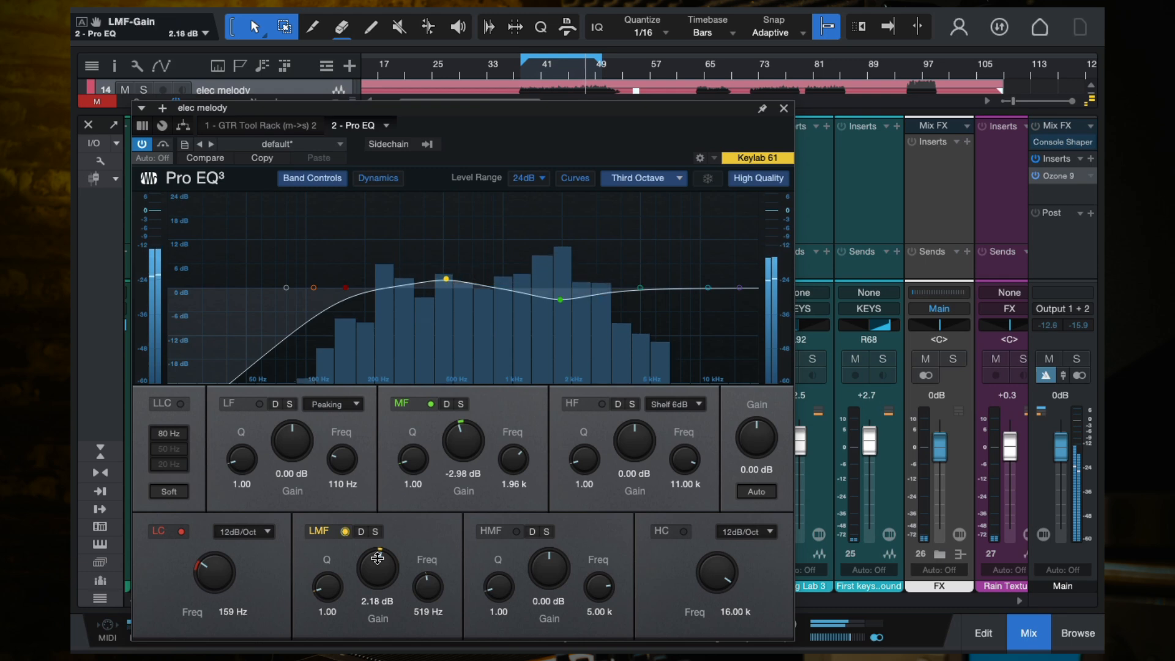
Set the Pro EQ low-mid gain to 1.22 dB, close the plug-in, and set the elec melody channel's volume to -5.5 dB
drag(378, 558, 378, 562)
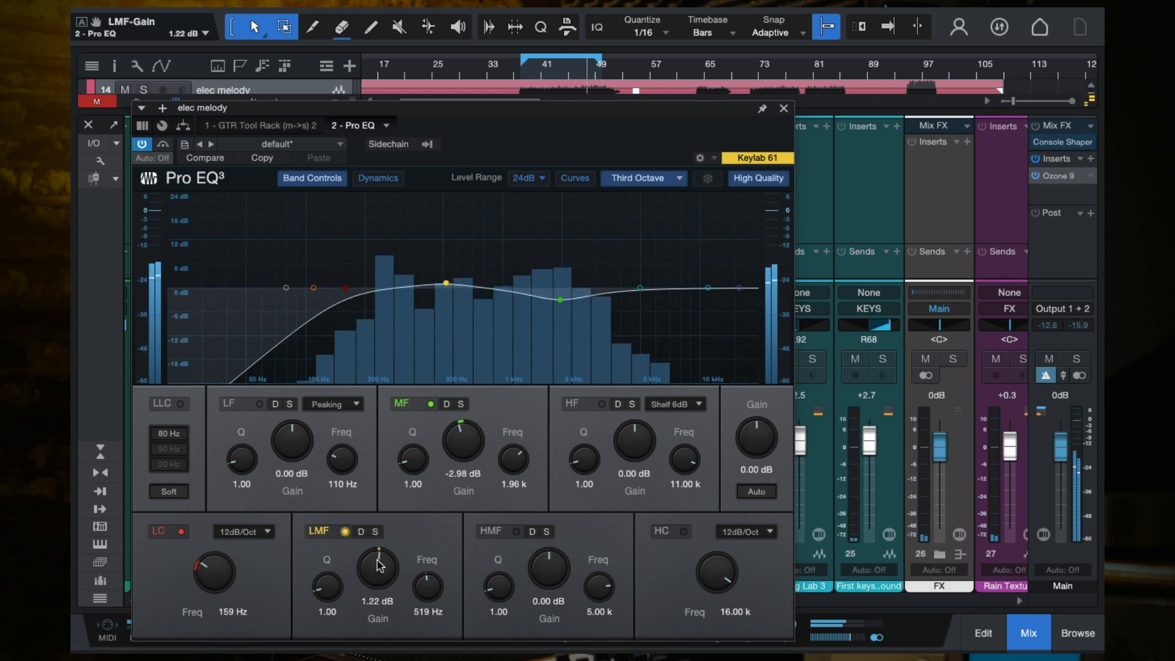
click(783, 109)
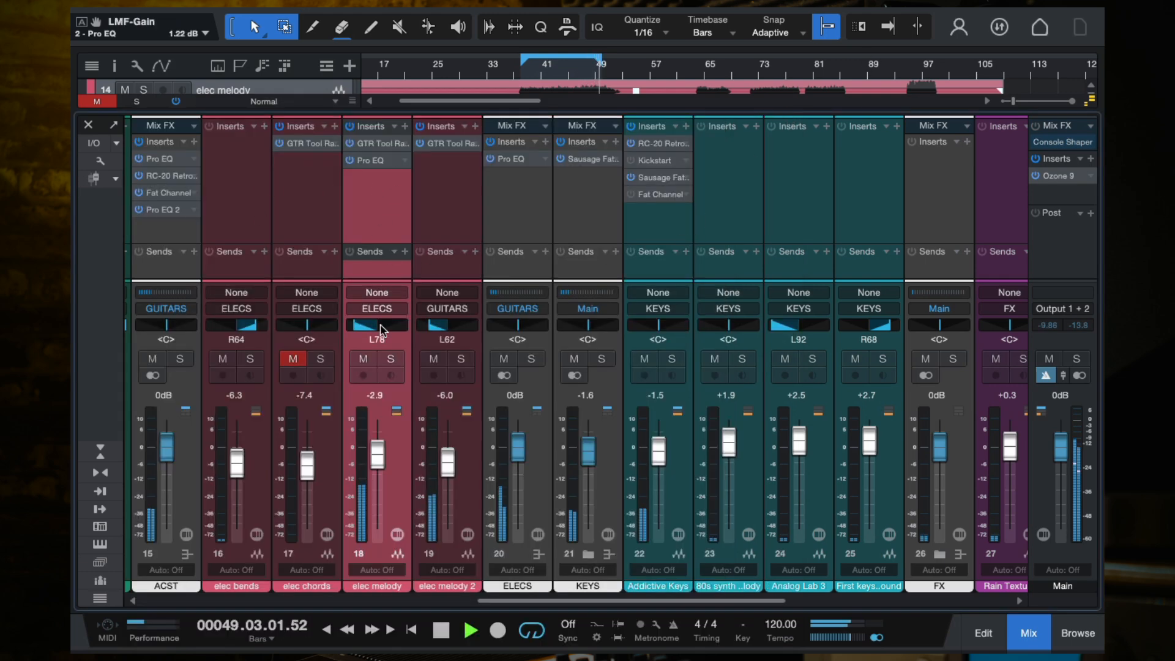
drag(377, 453, 376, 463)
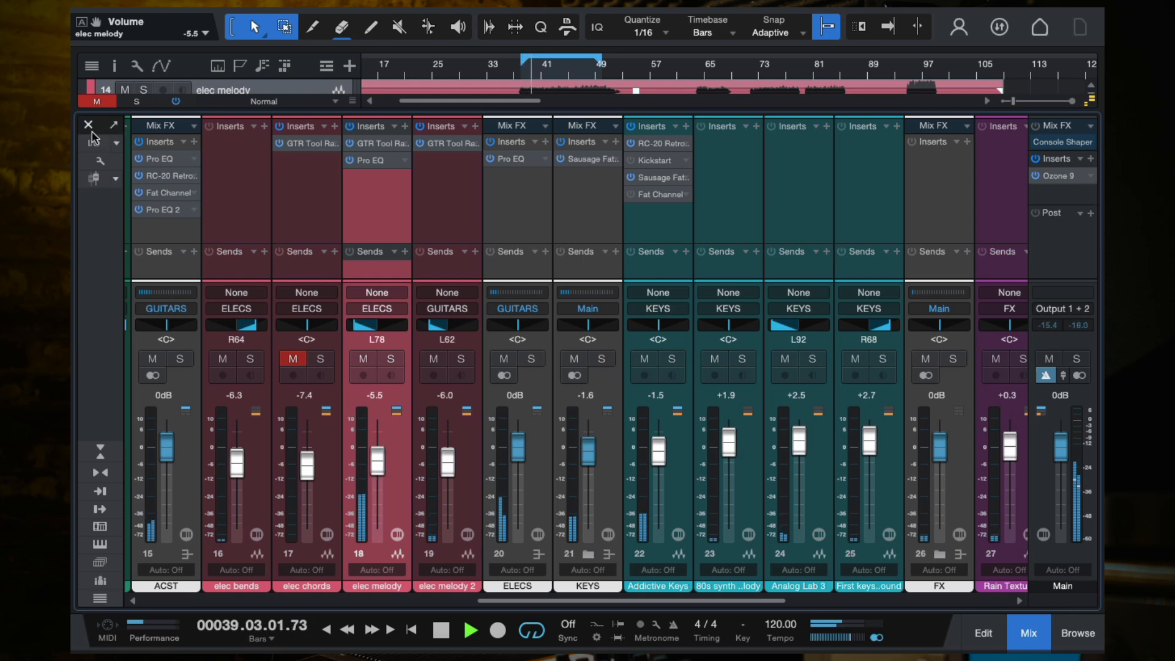
Audition GTR Tool Rack clean presets on elec melody, from Farmer Vibe through SprayBurst, CleanWahMan, Shadows and the Leslie sounds to RonsCleanWet1
click(370, 144)
click(488, 339)
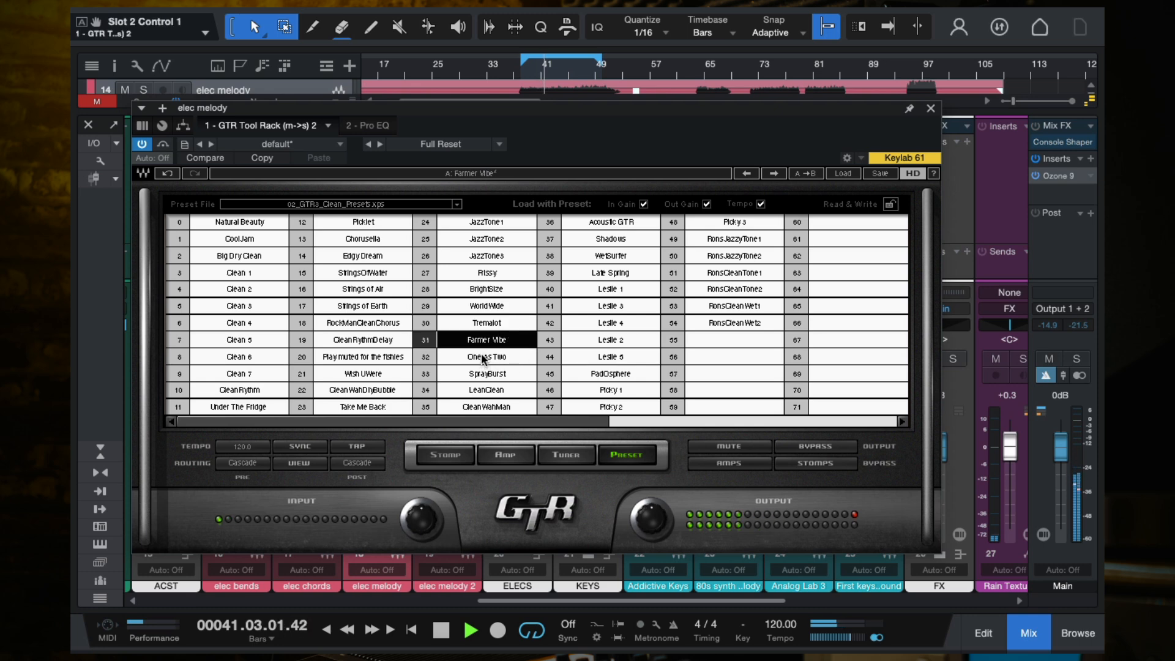
click(484, 357)
click(487, 373)
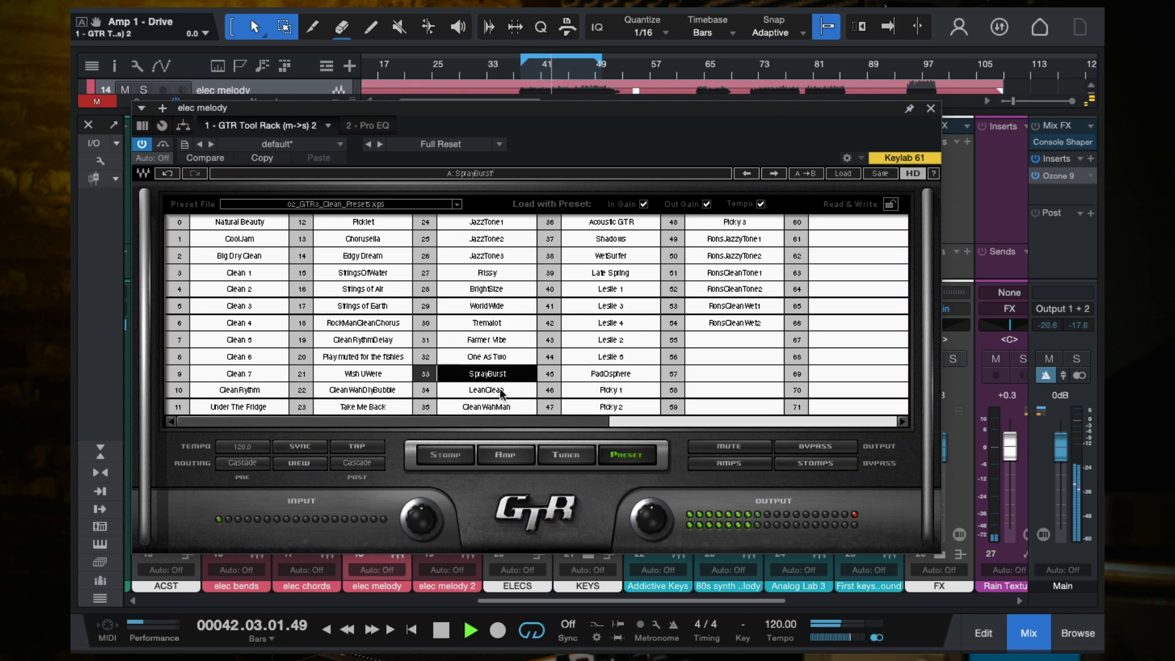
click(505, 390)
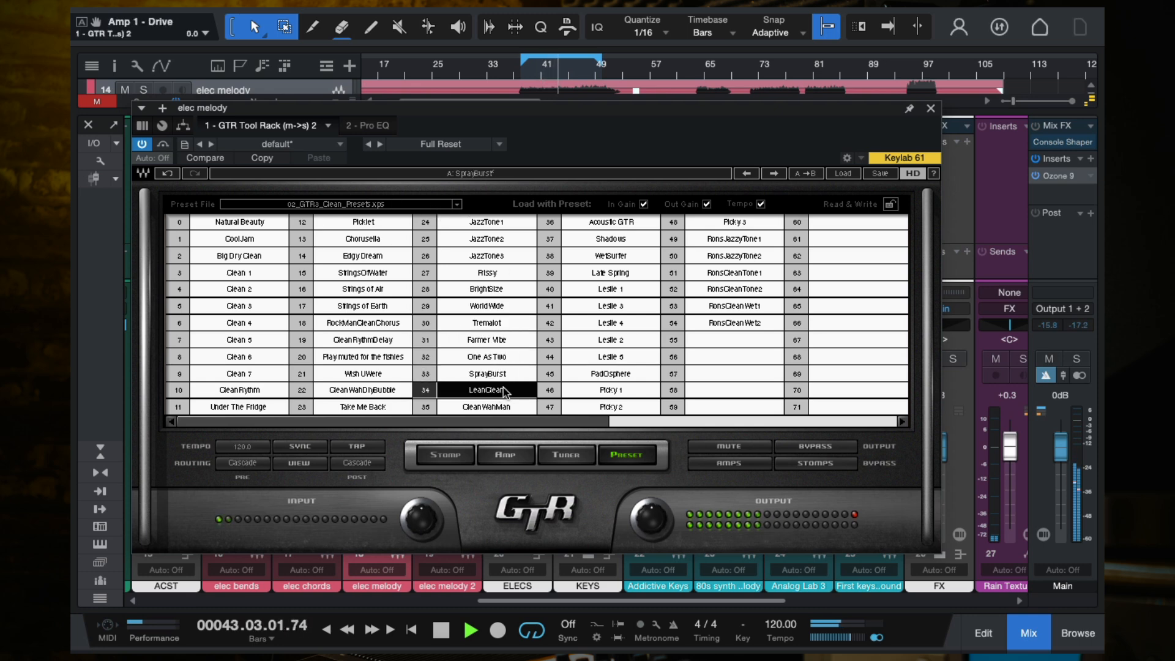
click(498, 408)
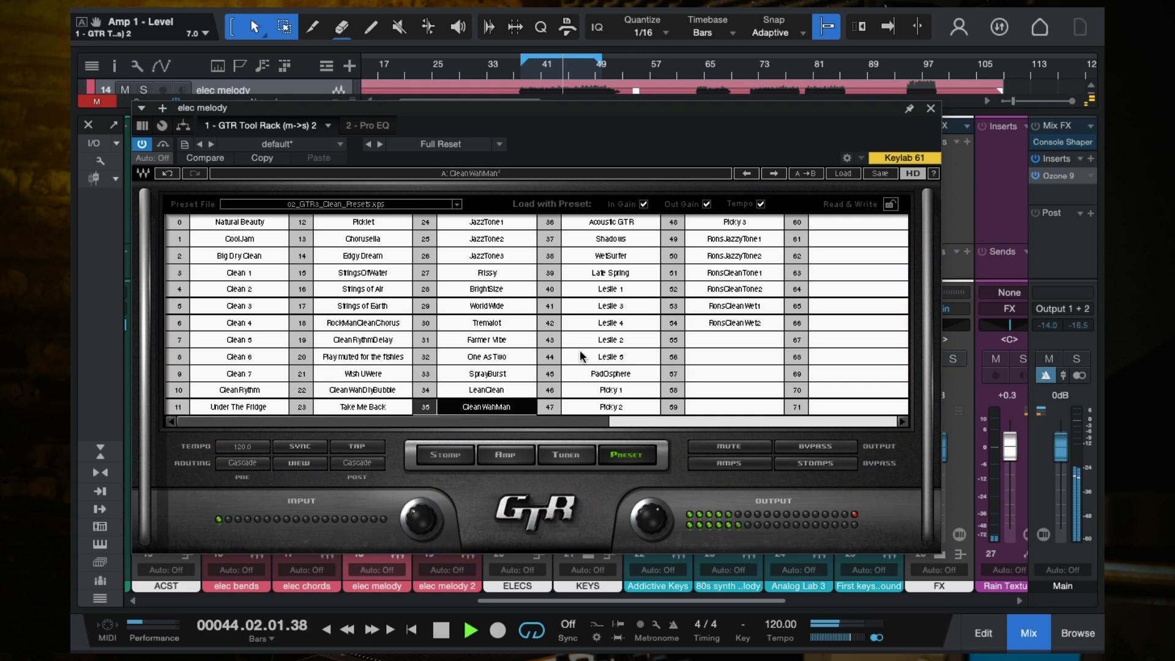
click(614, 236)
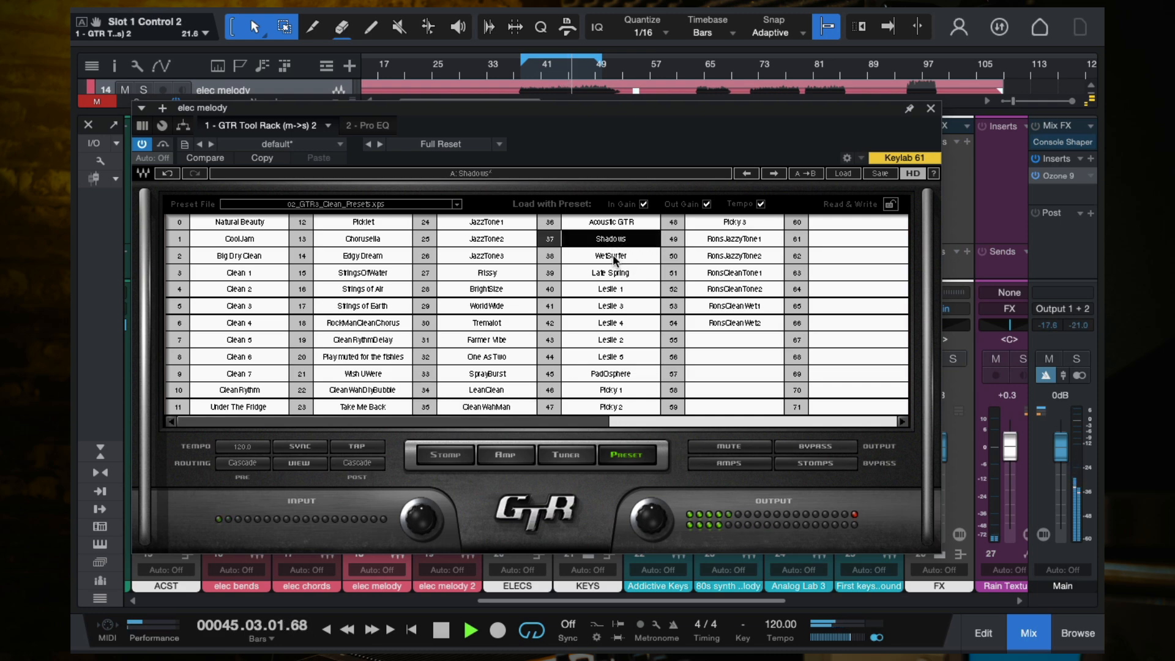
click(614, 258)
click(623, 288)
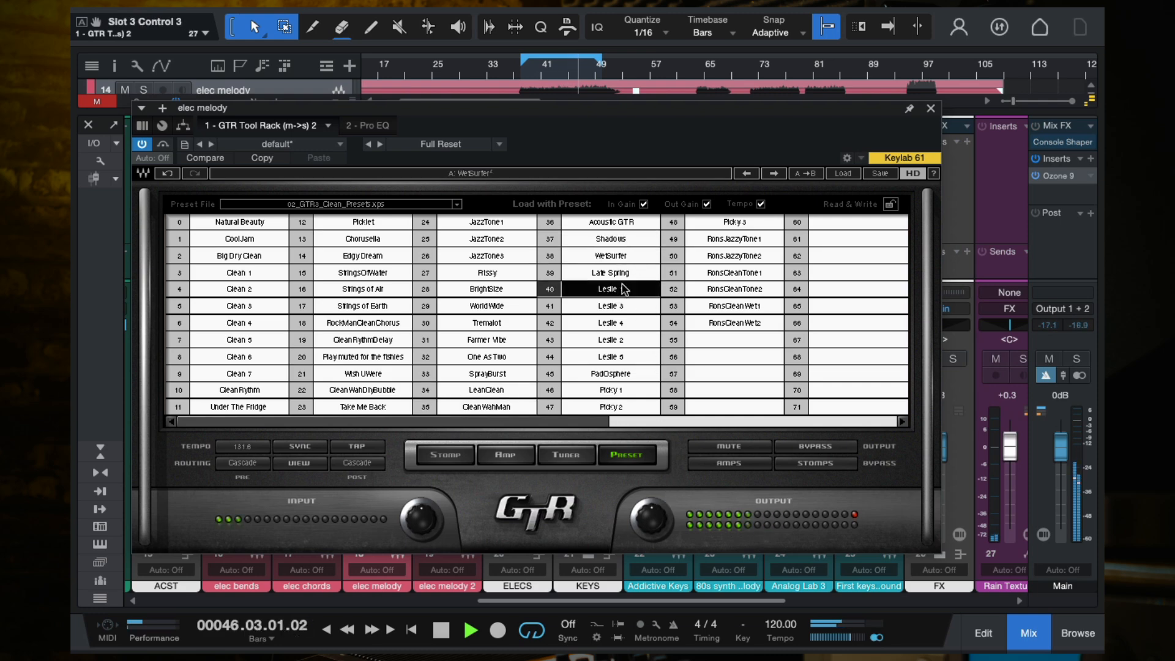
click(619, 324)
click(619, 358)
click(742, 240)
click(743, 256)
click(739, 274)
click(738, 289)
click(741, 306)
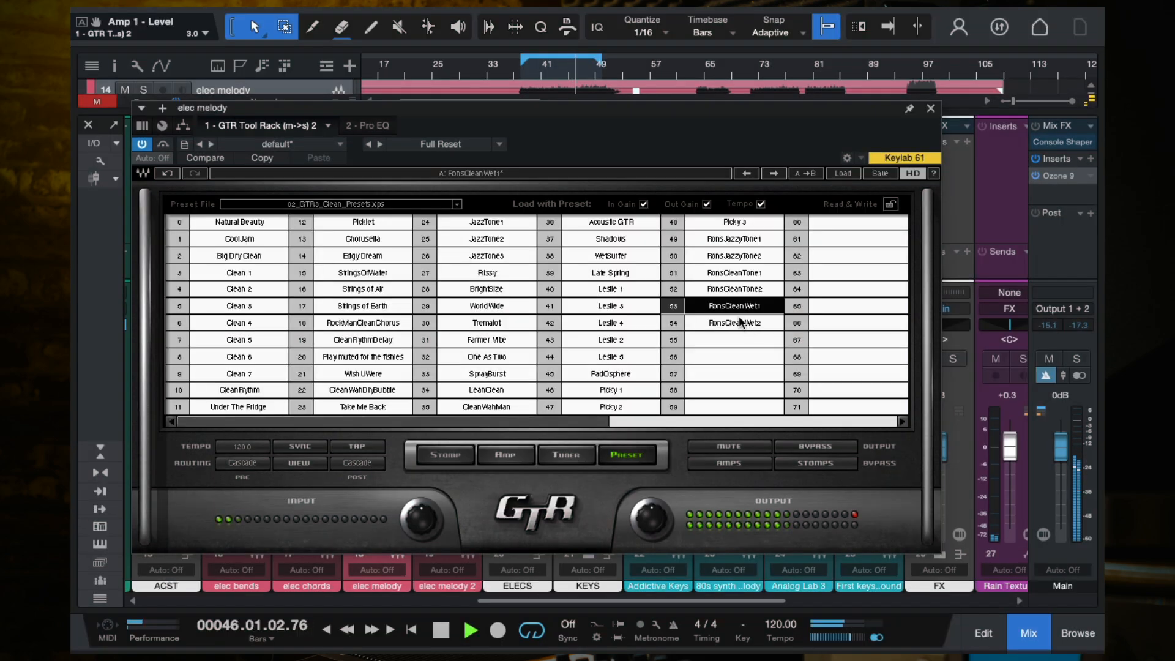
Load the RonsCleanWet2 preset on elec melody, set the GTR output gain to -3.0 dB, and close the plug-in
click(735, 326)
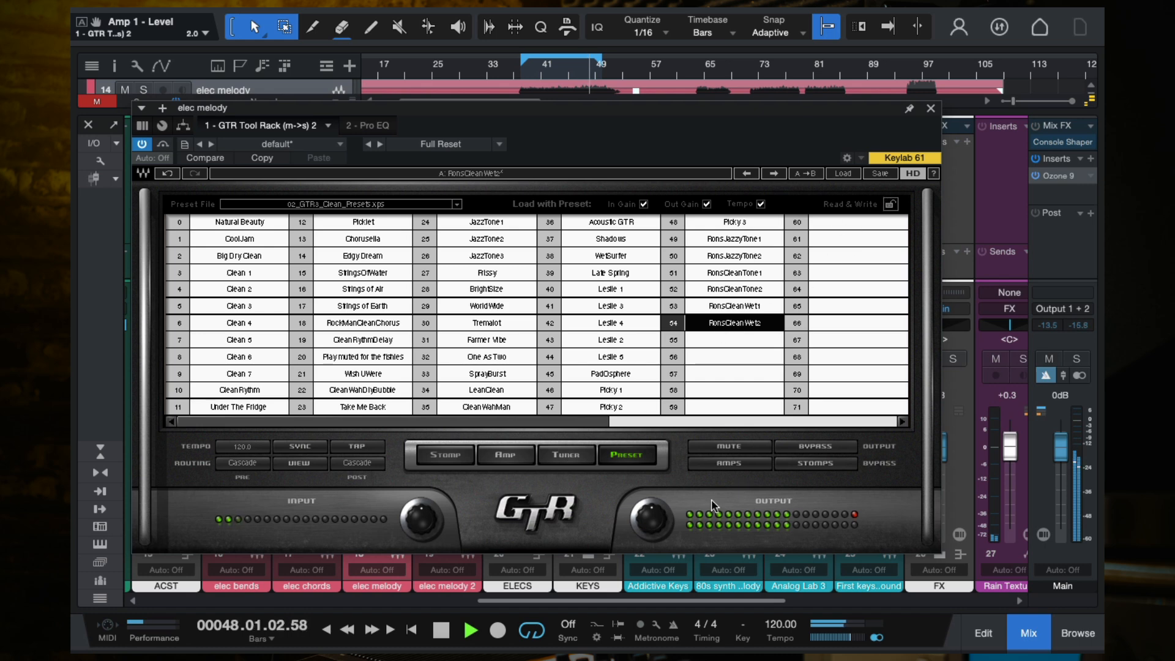
drag(650, 525, 652, 528)
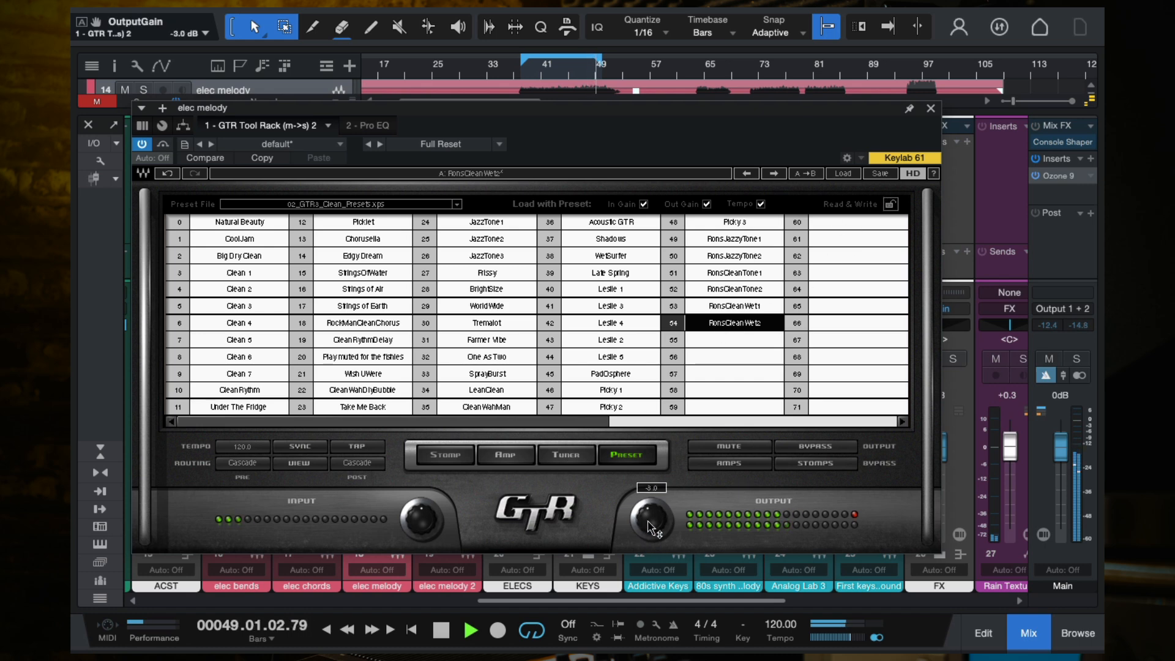
click(932, 111)
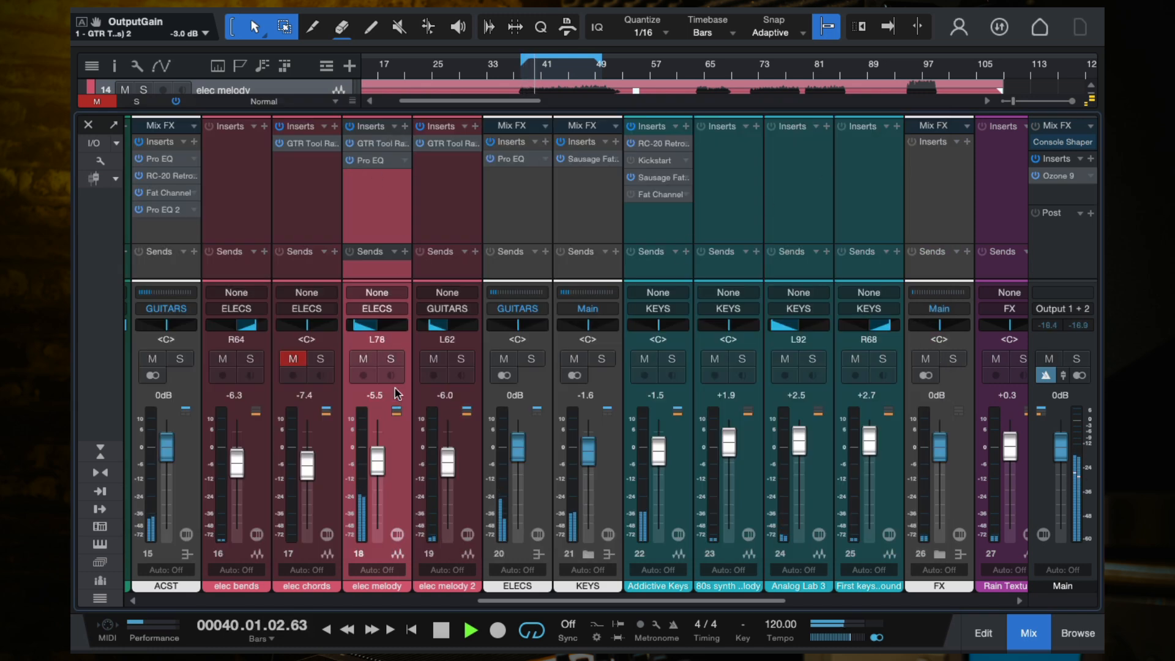
Set elec melody's volume to -5.2 dB and add a 0.79 dB high-mid boost at 7.86 kHz in its Pro EQ
drag(378, 466, 378, 464)
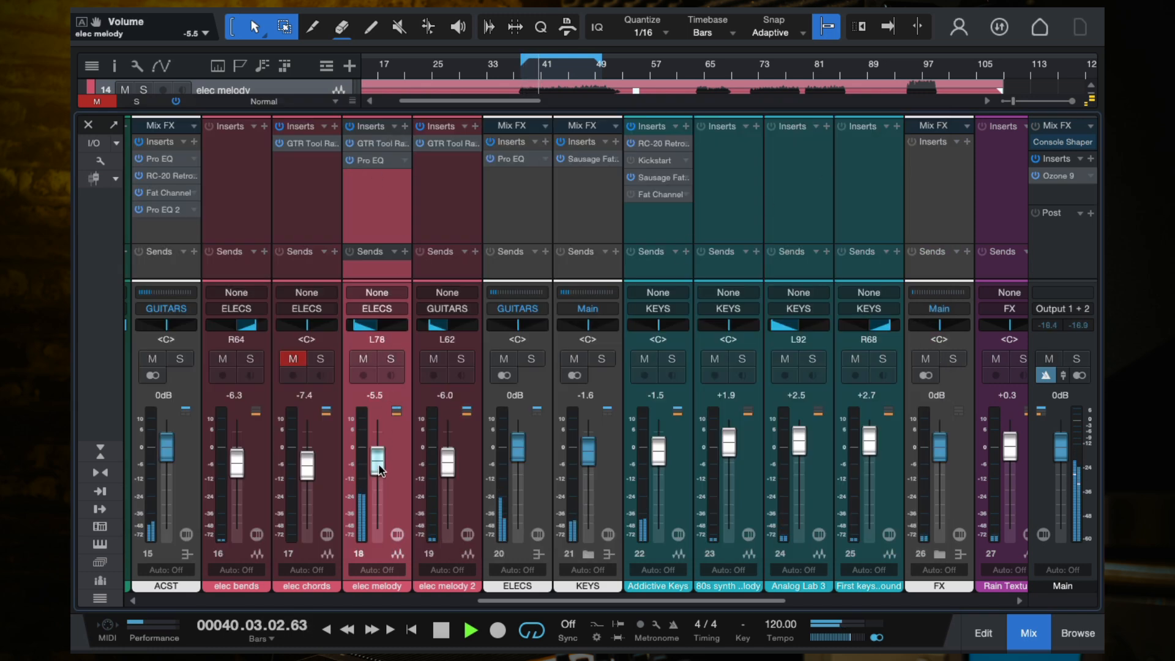
double_click(370, 160)
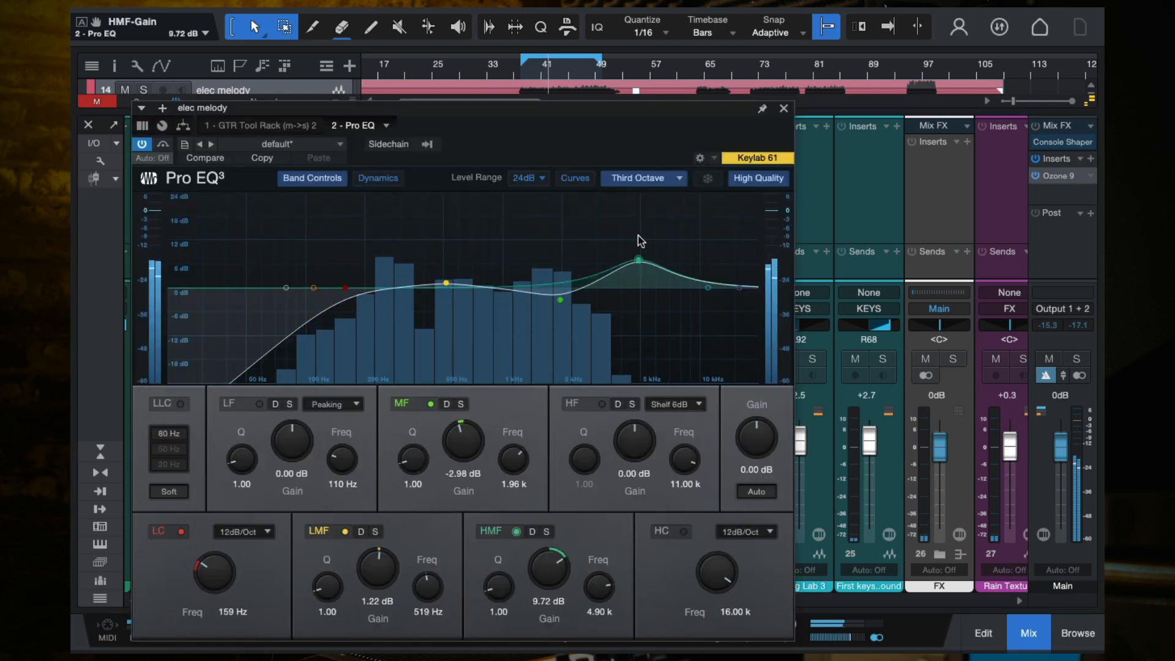
drag(640, 240, 679, 284)
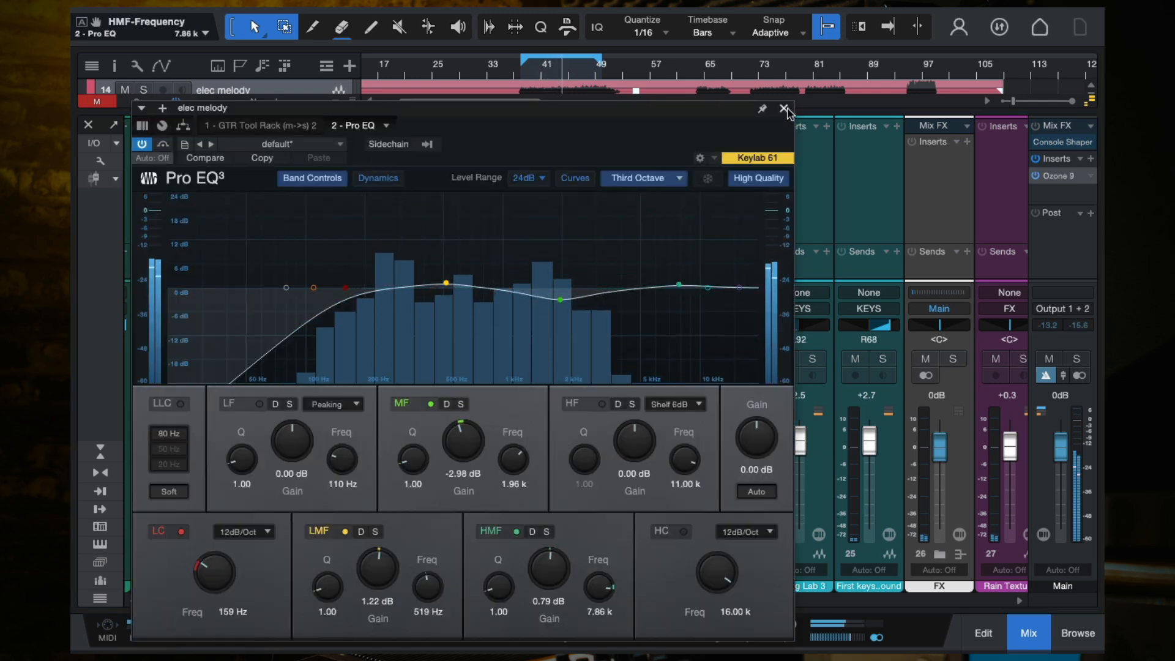
click(784, 109)
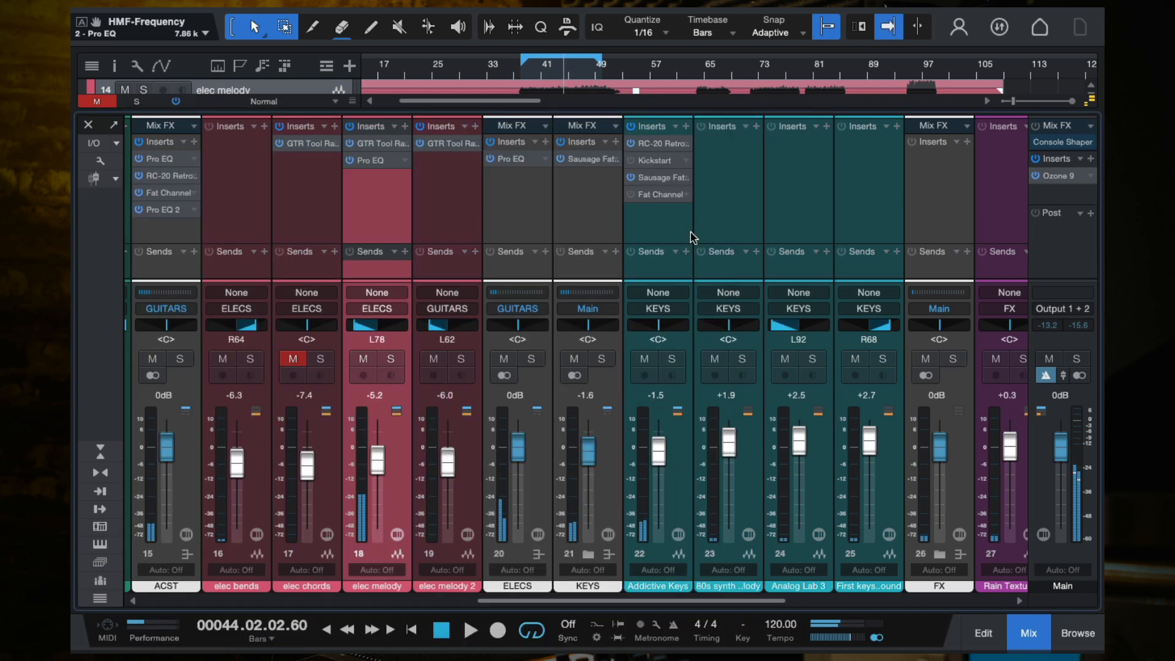
Insert Sausage Fattener after Pro EQ on elec melody, set its Color to 100%, and play the song to check it
click(405, 126)
text(sausa)
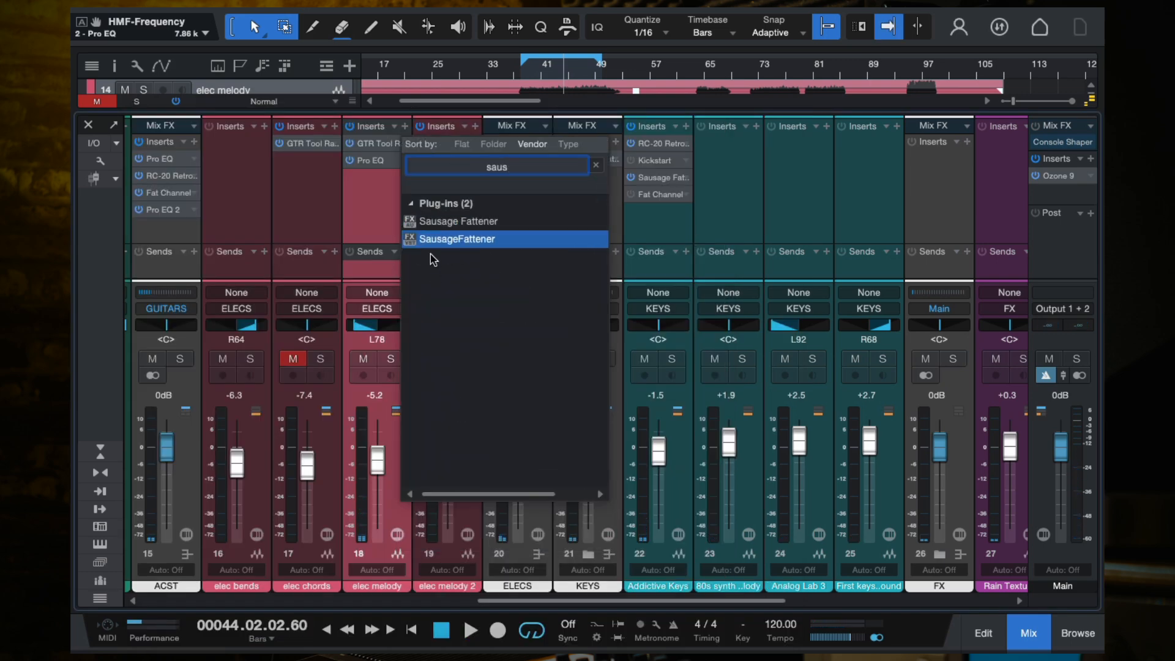
click(431, 224)
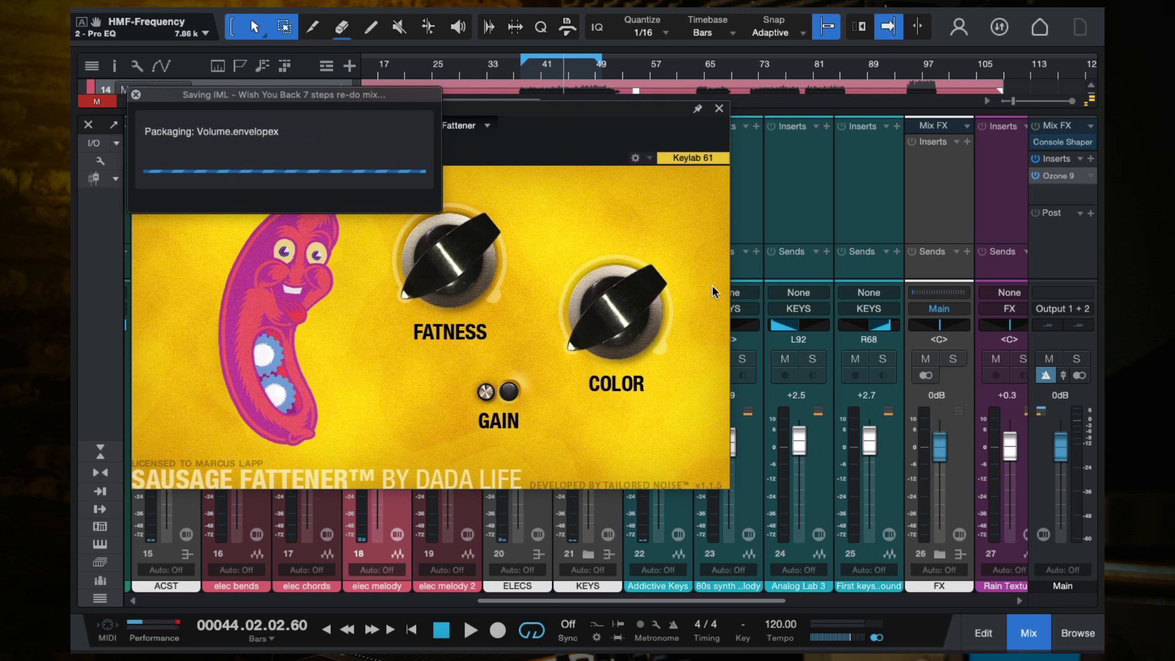
drag(598, 300, 598, 176)
key(space)
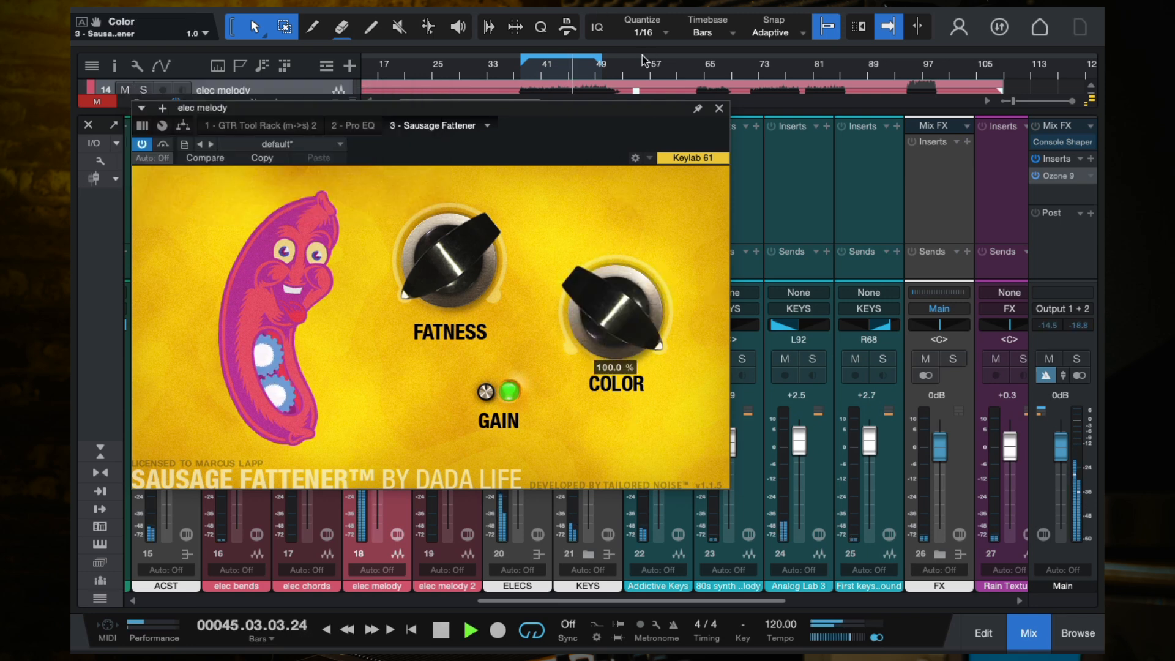
click(719, 108)
Set the elec melody volume to -6.2 dB and the elec melody 2 volume to -9.7 dB
drag(378, 459, 378, 462)
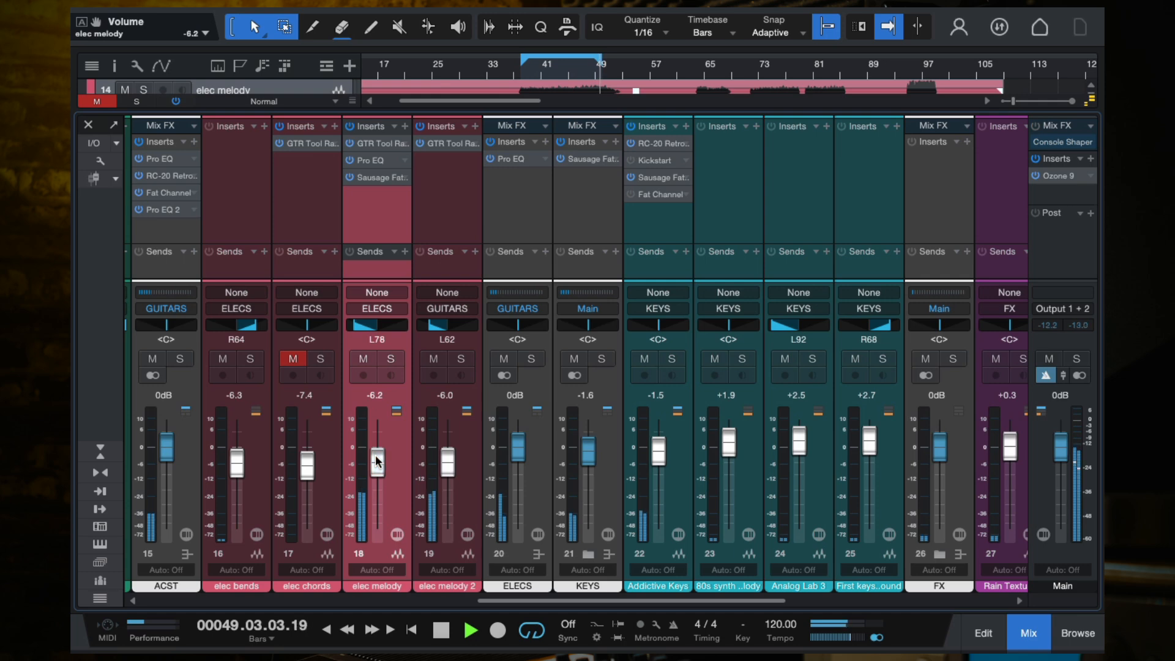
drag(448, 468, 448, 473)
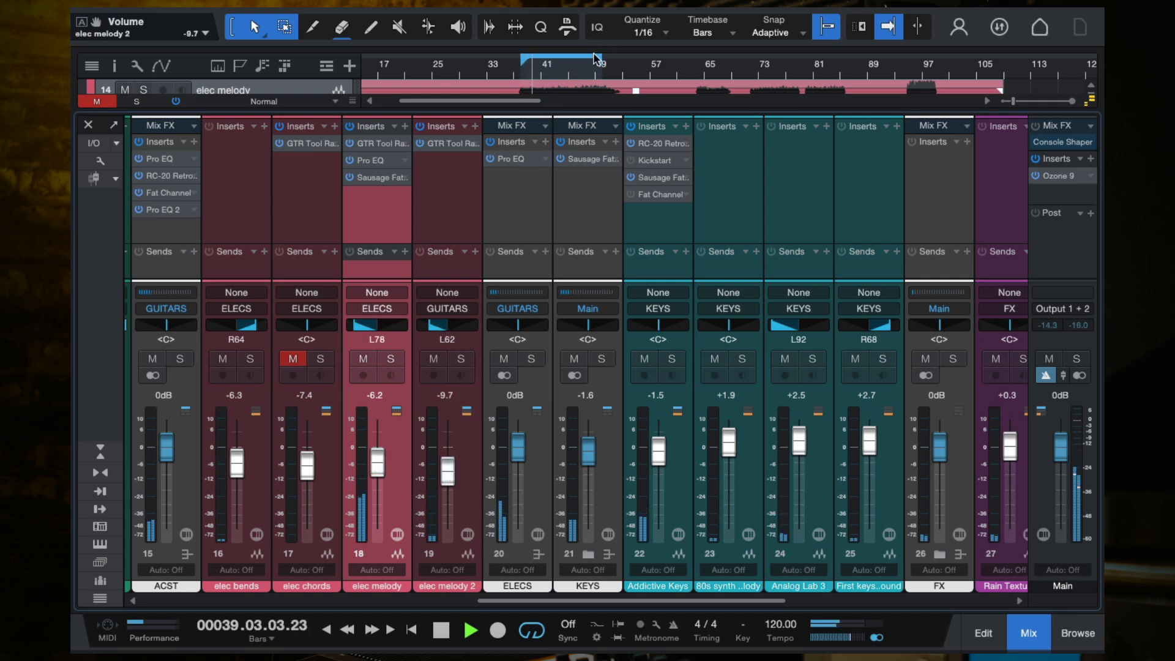
Extend the loop range to bar 57, play from bar 49, and set the elec melody 2 volume to -9.4 dB
click(610, 66)
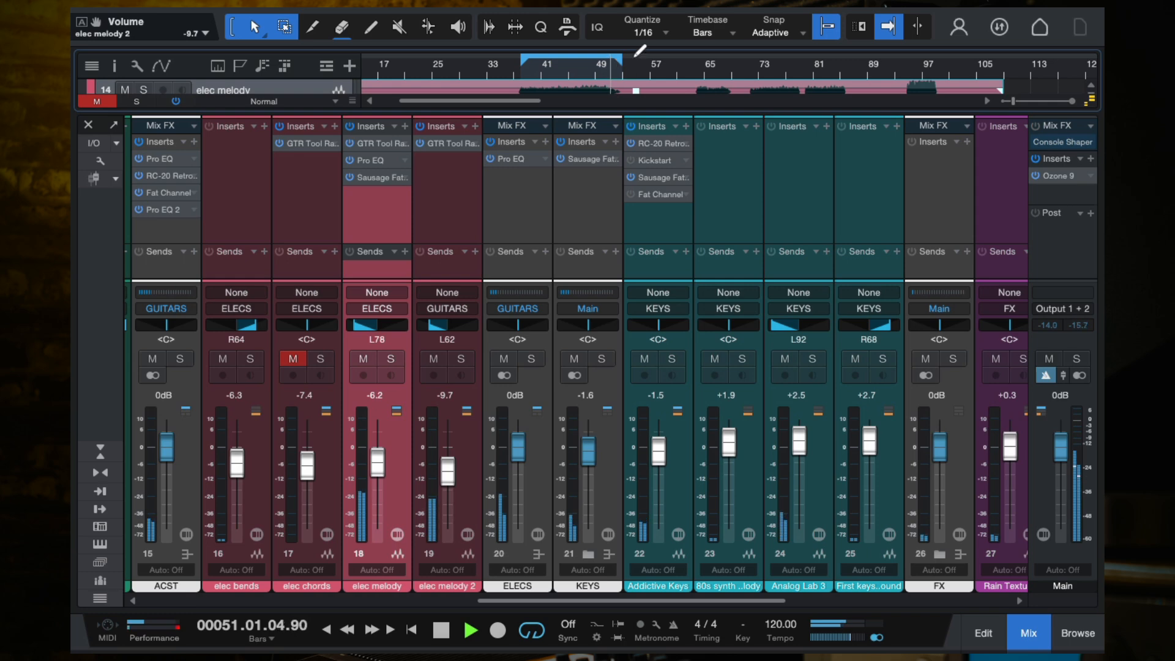
drag(620, 62, 654, 63)
click(598, 65)
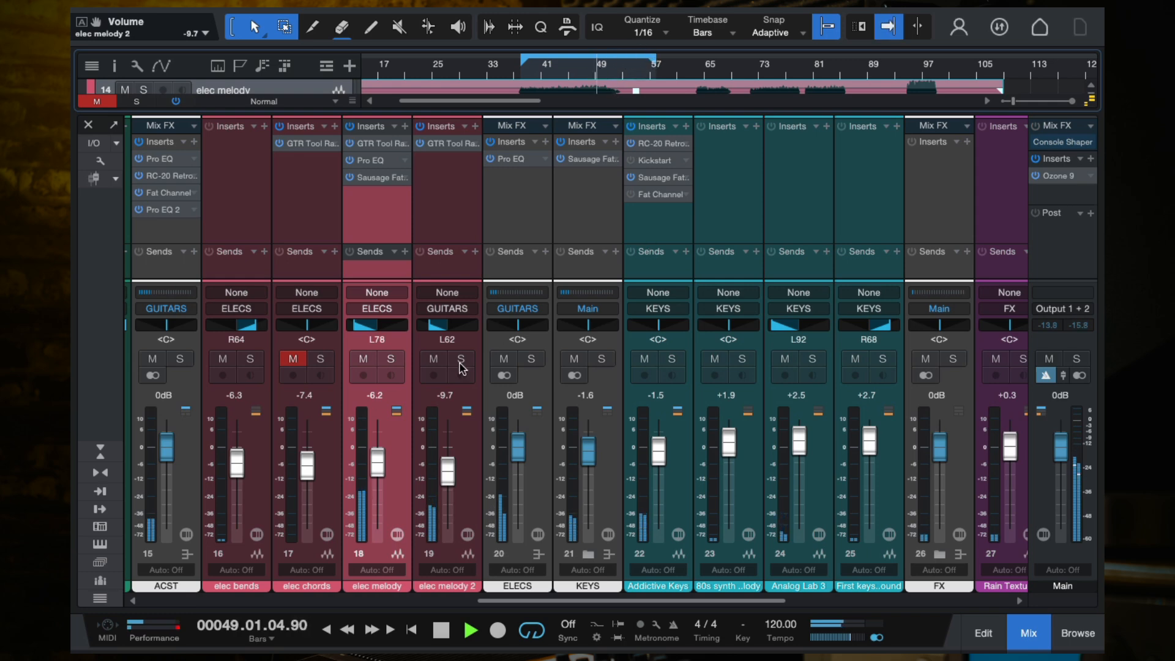
mouse_move(449, 472)
mouse_down()
mouse_move(448, 487)
mouse_move(449, 476)
mouse_up()
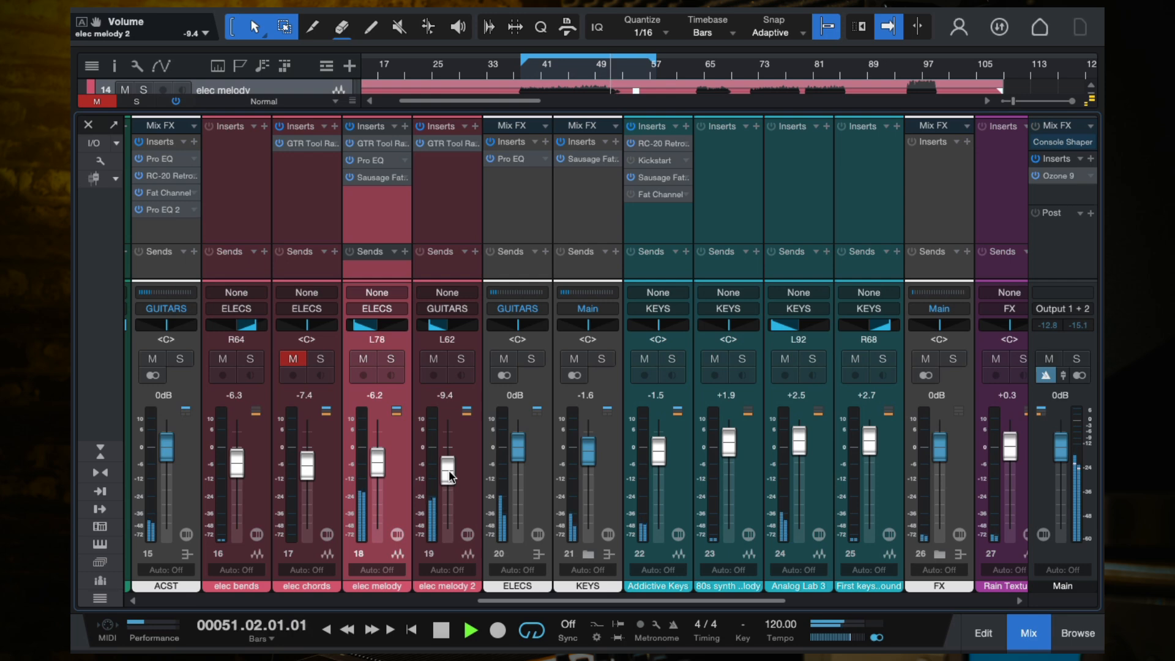
Close the mixer, stop playback, and examine the elec melody 2 clips in the arrangement, placing the playhead at bar 62 and at bar 40
click(87, 127)
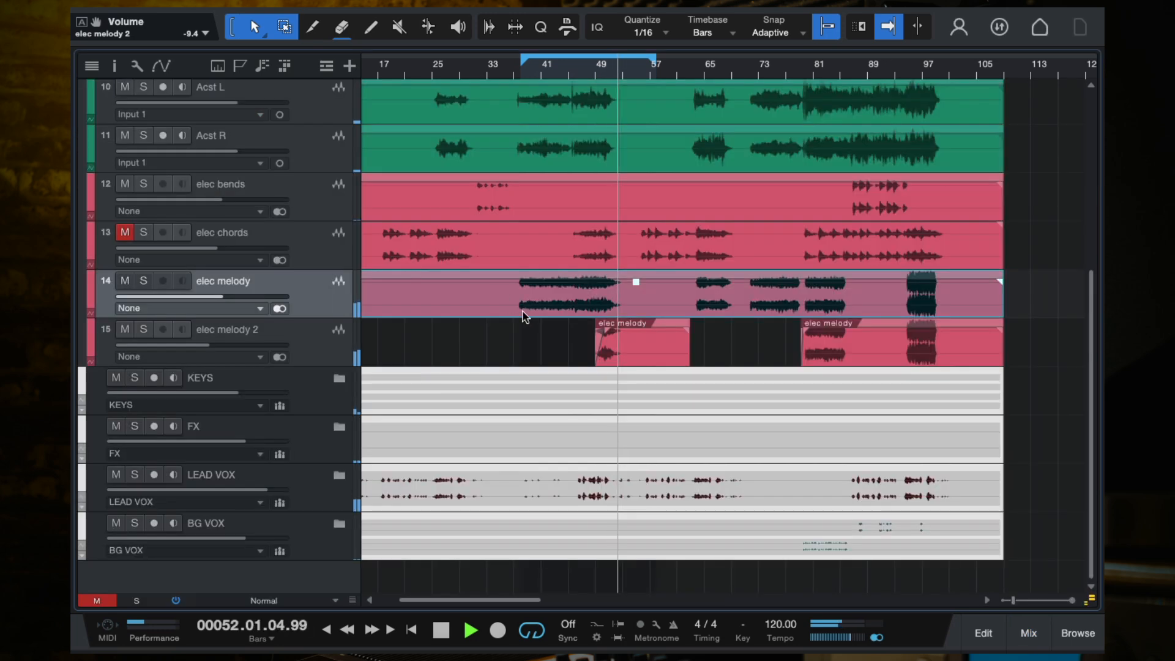
scroll(523, 316, down, 3)
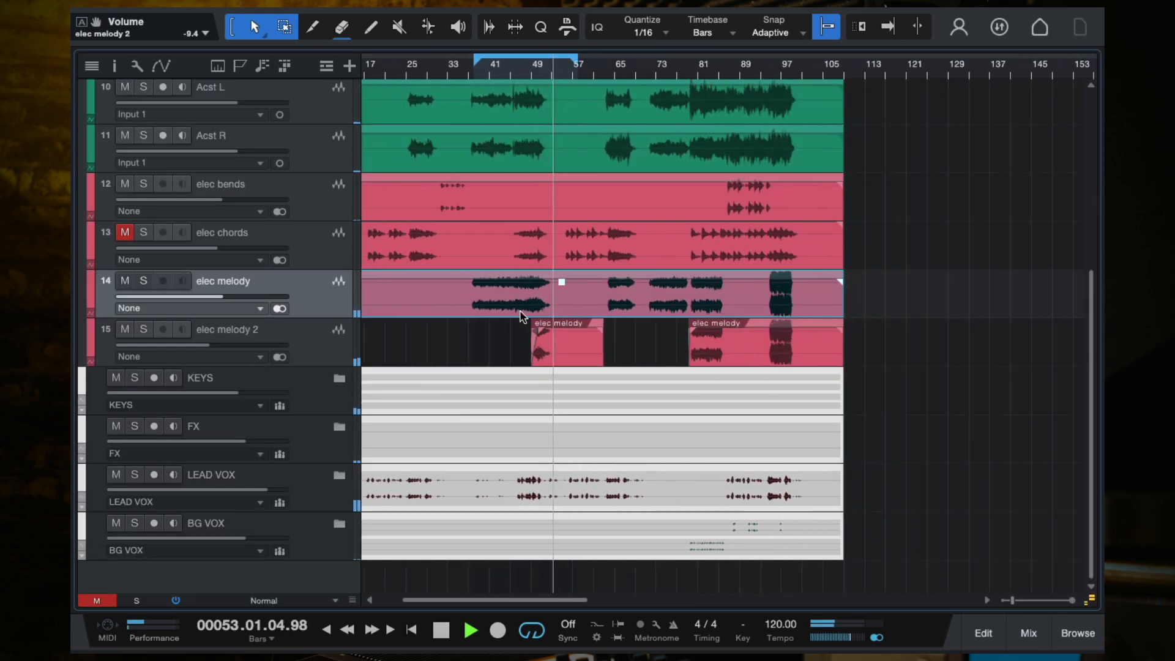
double_click(576, 67)
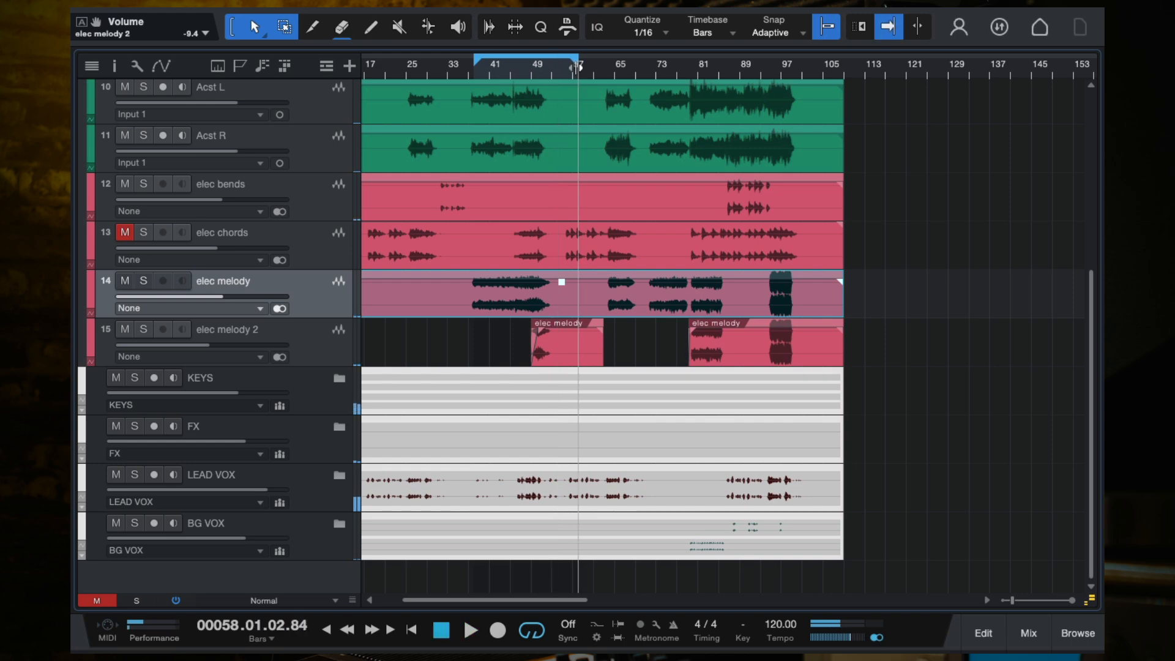
click(637, 355)
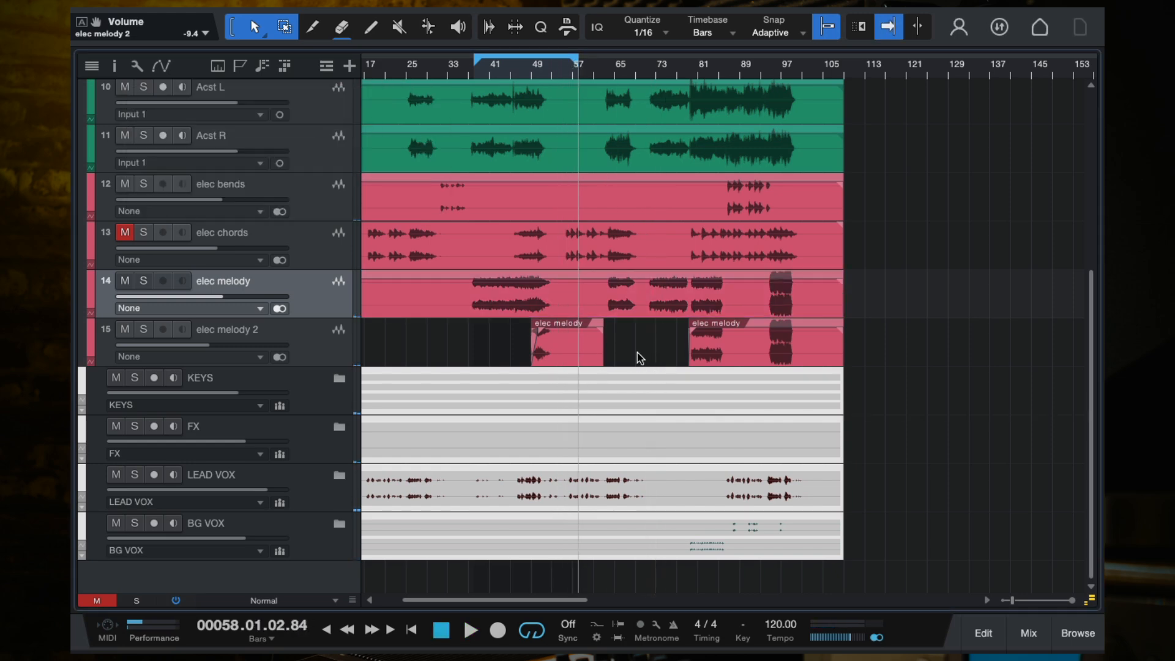
click(601, 72)
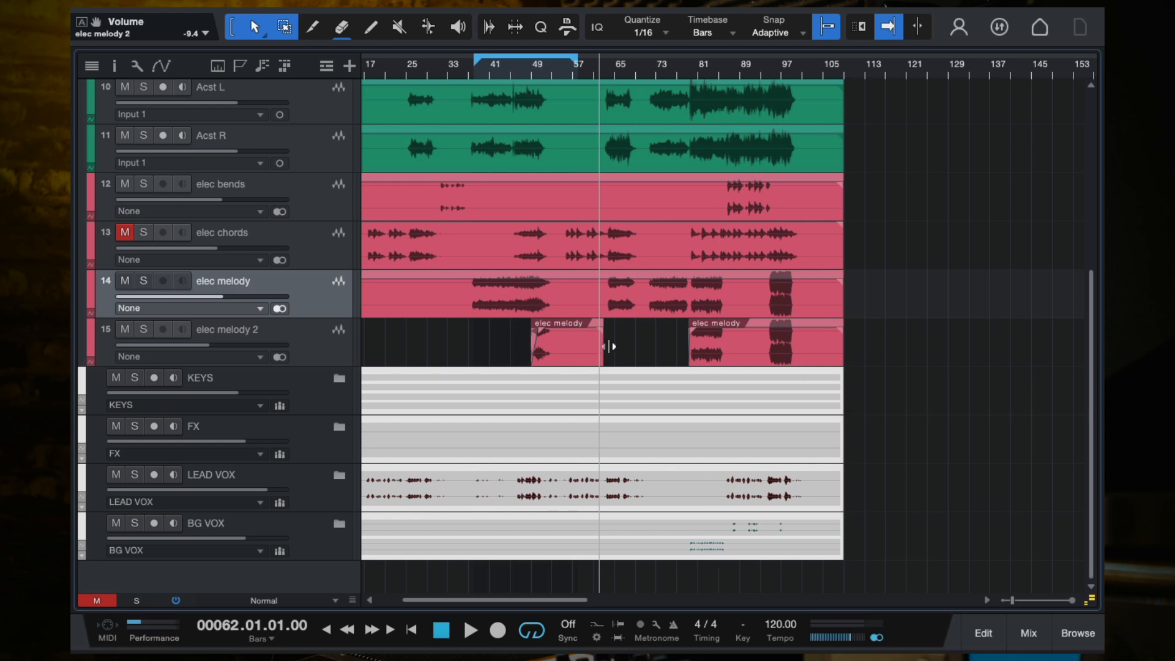
click(482, 73)
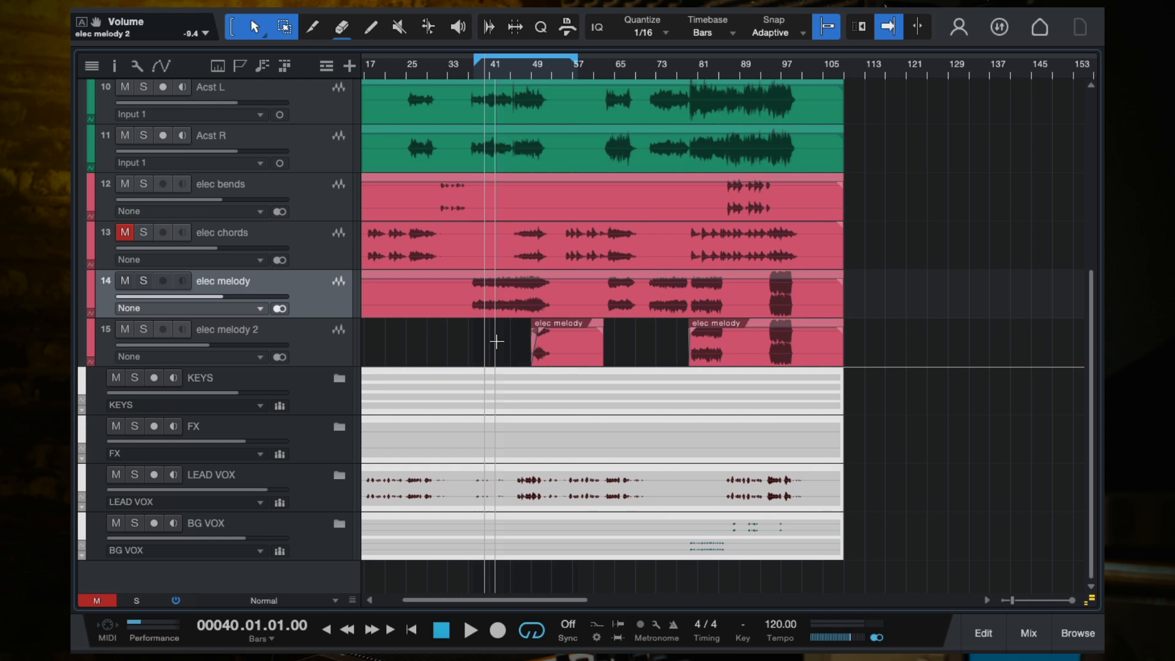
Unmute the elec chords track, select the elec bends track, and start playback from bar 32
click(125, 231)
scroll(474, 335, left, 2)
scroll(474, 336, down, 3)
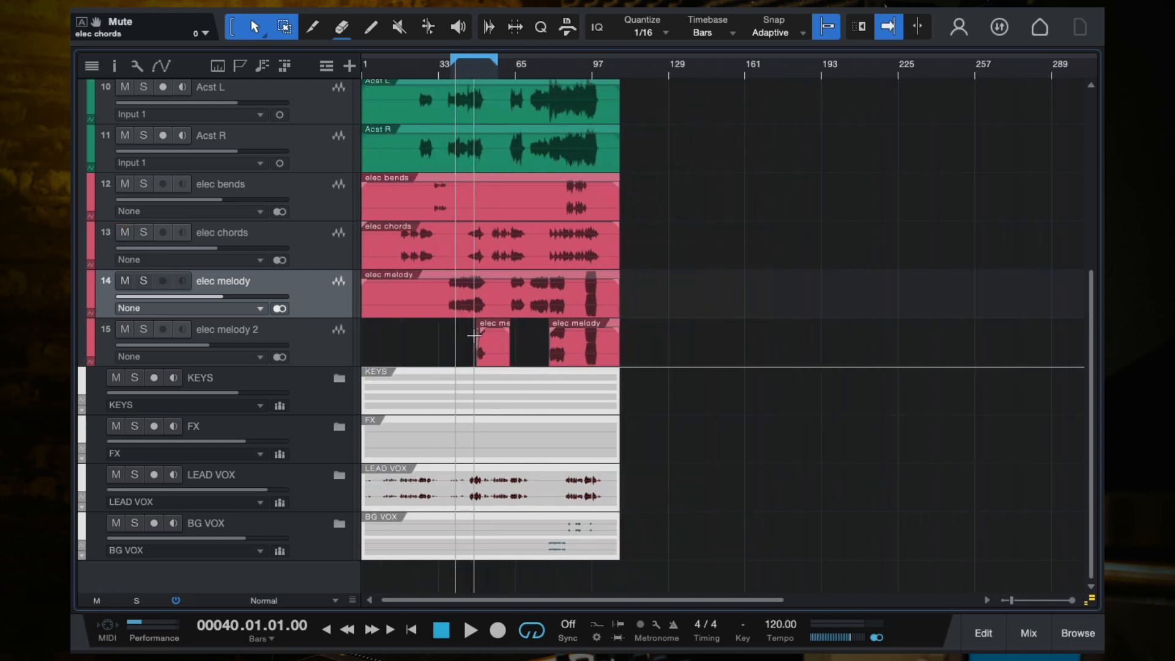
scroll(474, 335, up, 2)
scroll(474, 335, left, 2)
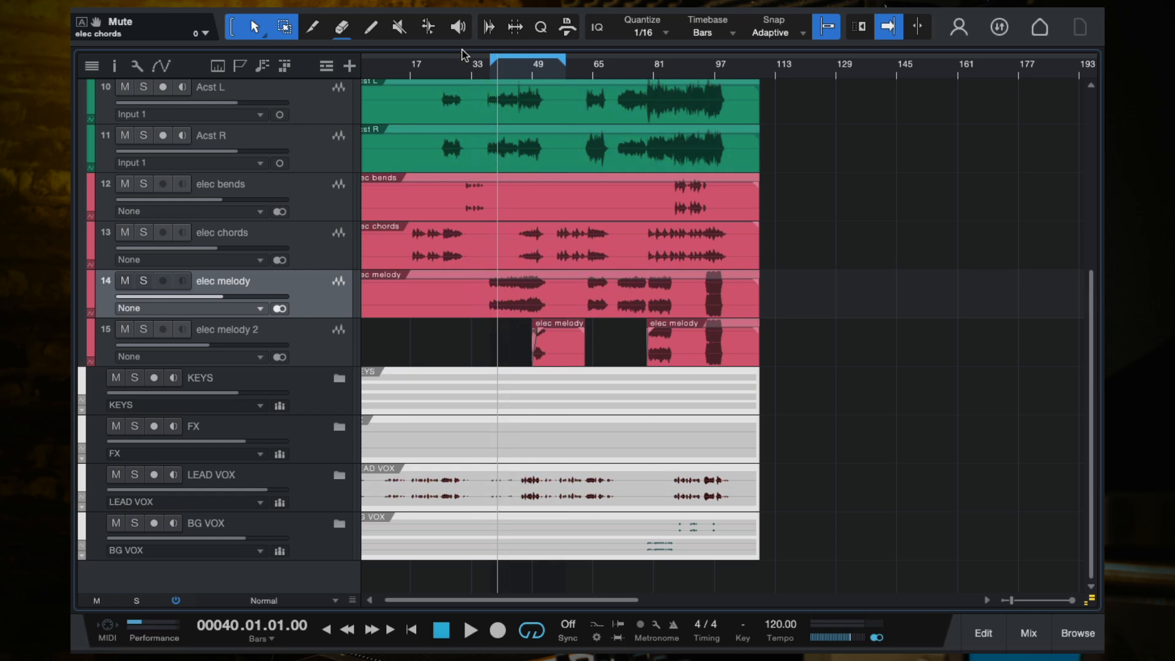
click(469, 69)
click(327, 196)
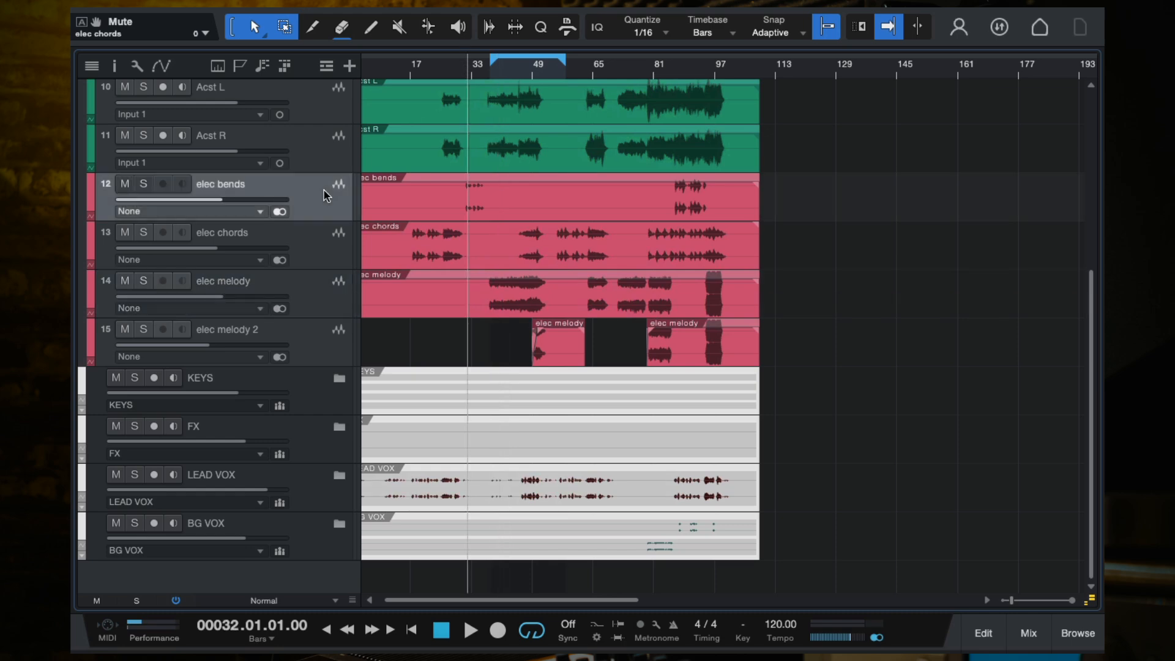
key(space)
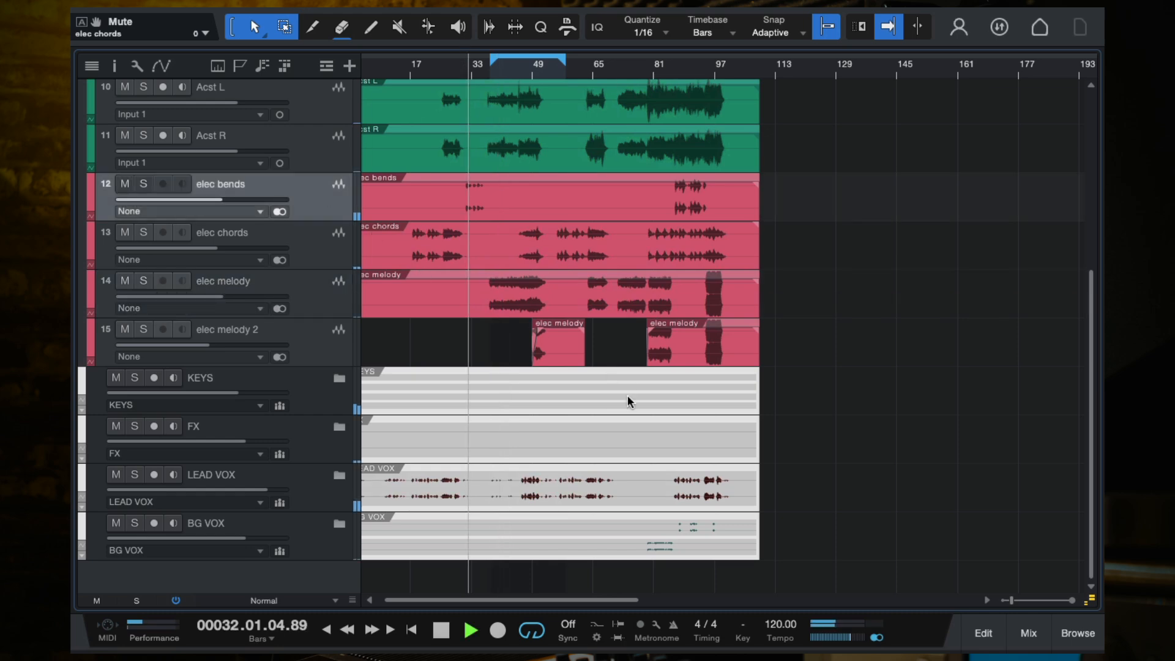
Set the elec bends volume to -2.5 dB and copy the GTR Tool Rack insert from elec chords onto elec bends
drag(268, 201, 299, 197)
key(F3)
key(space)
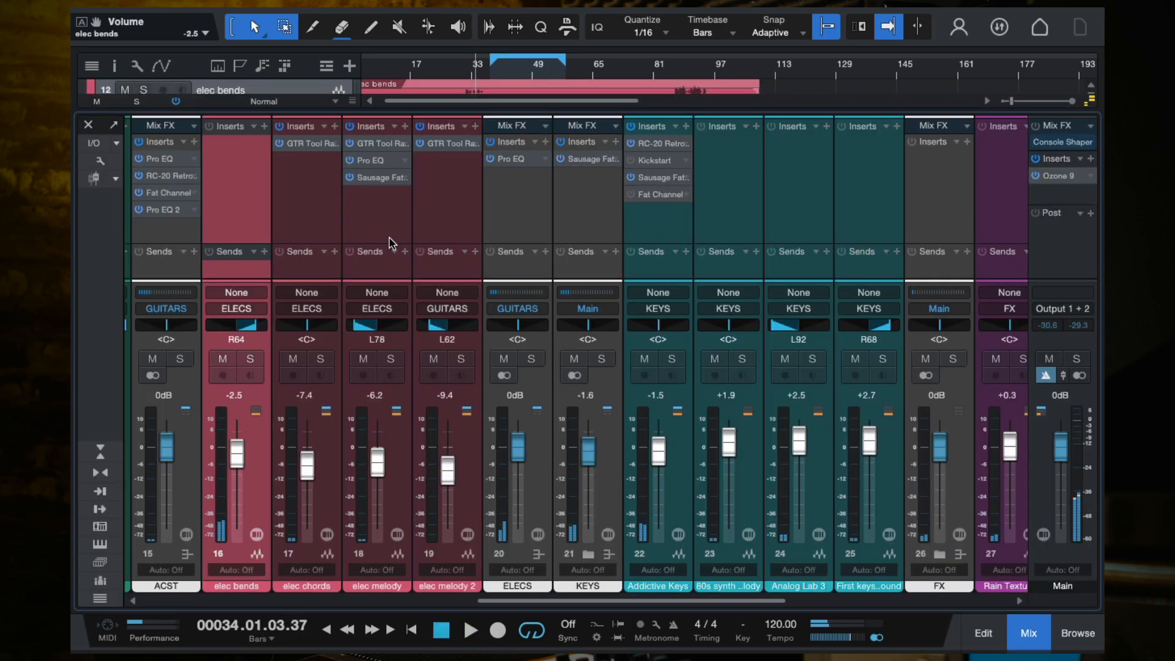
drag(298, 147, 242, 148)
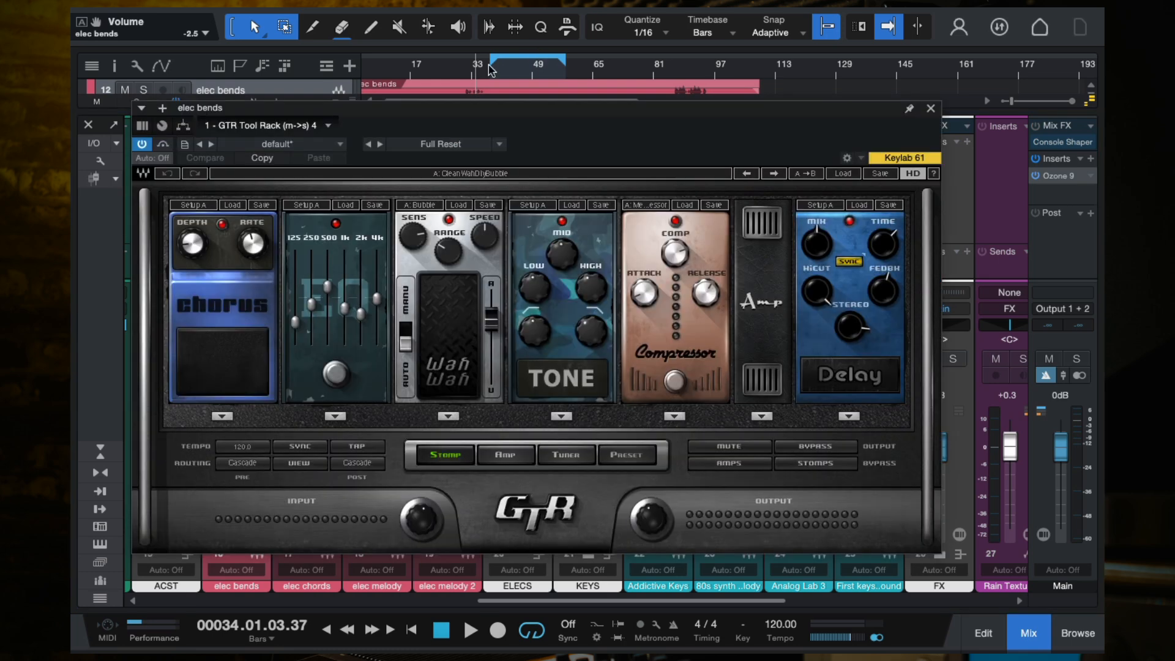
click(931, 108)
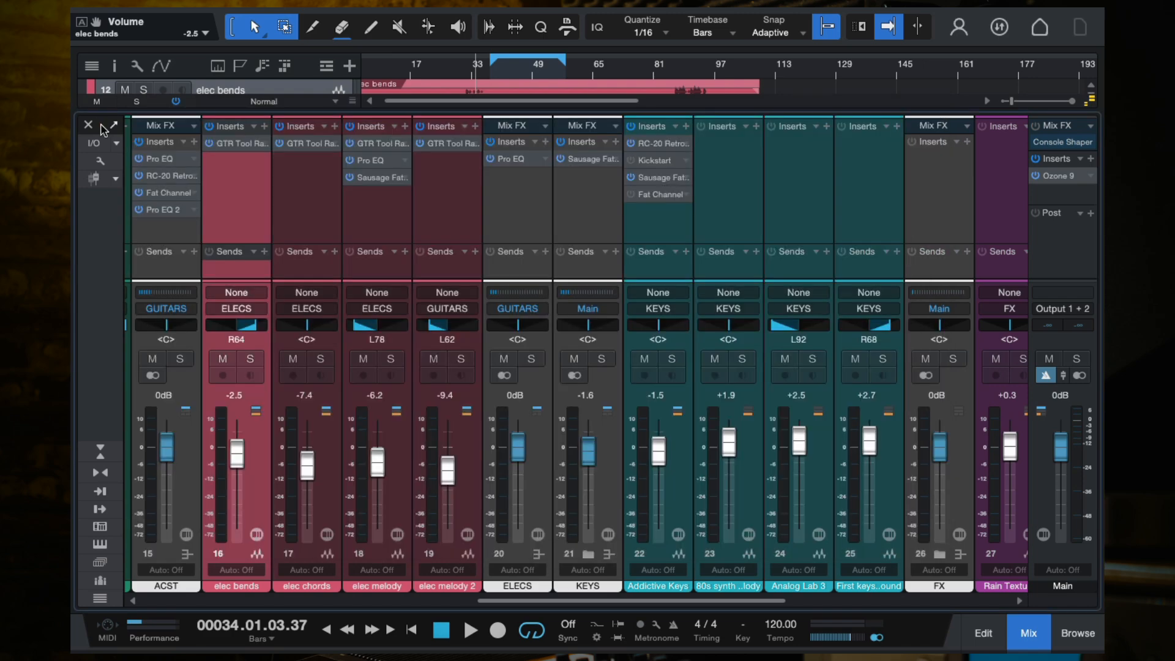
Close the mixer, set the loop range around the first elec bends phrase from just before bar 32 to bar 37, and start playback
click(88, 125)
scroll(371, 191, up, 5)
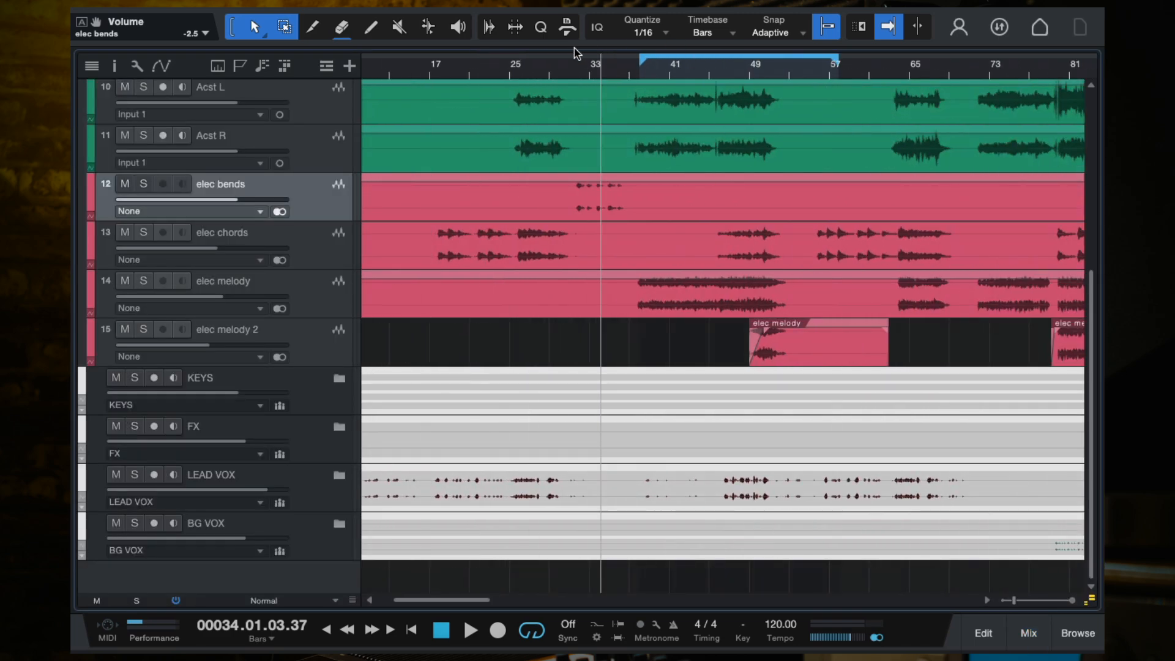
drag(576, 55, 628, 58)
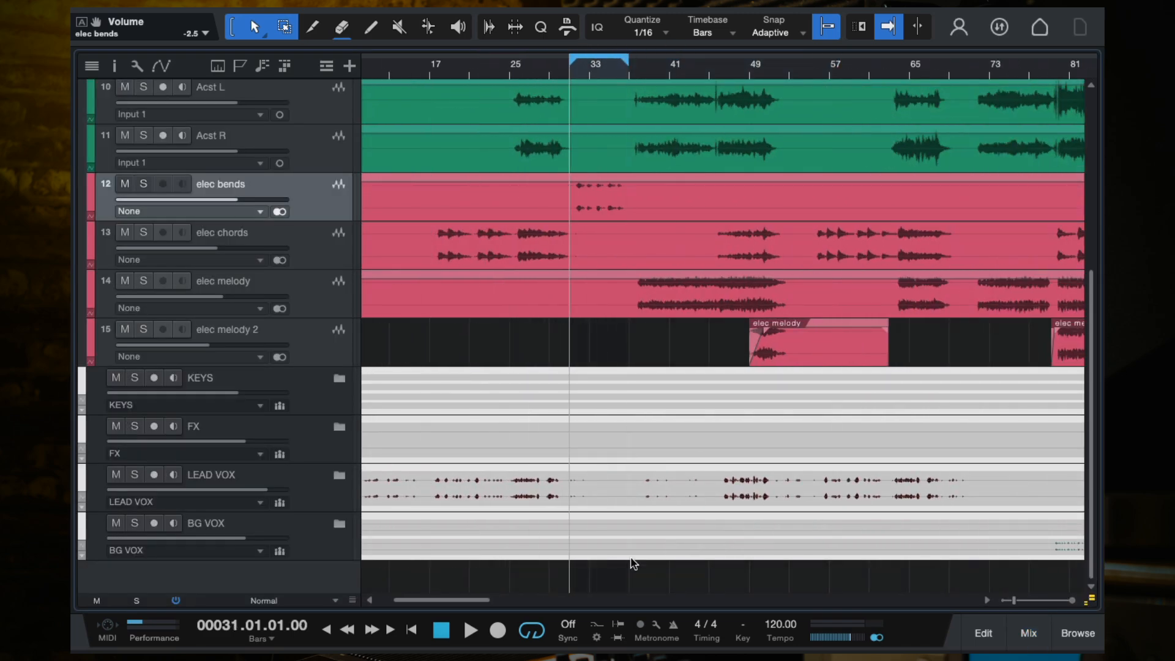
key(space)
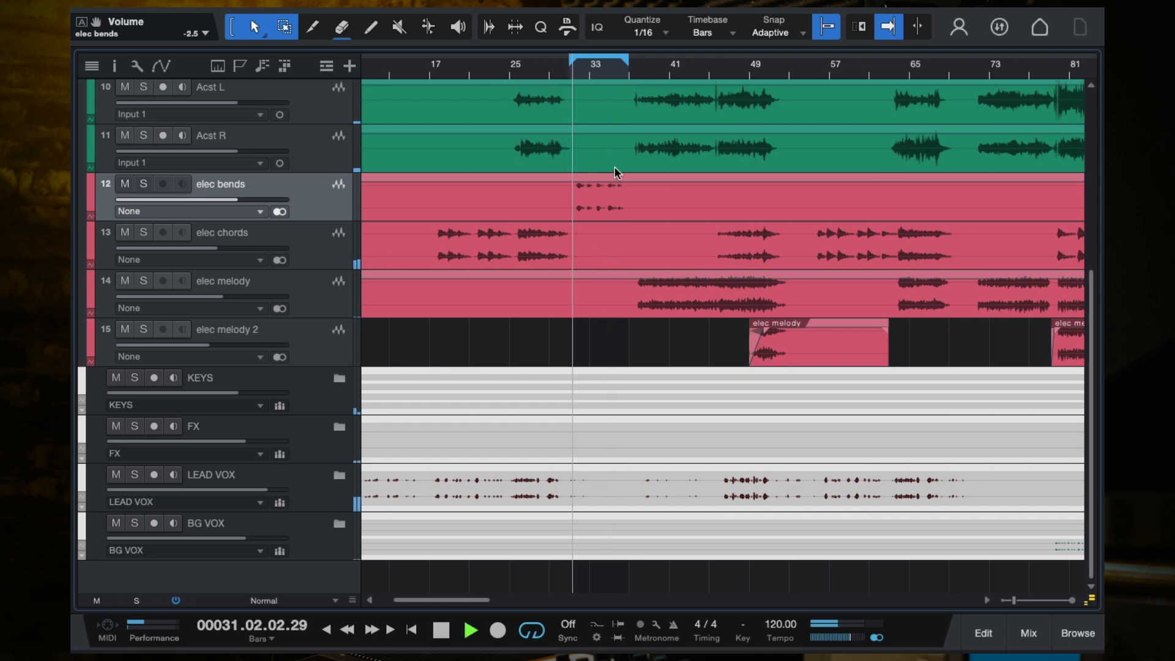
scroll(614, 166, up, 3)
scroll(547, 72, up, 3)
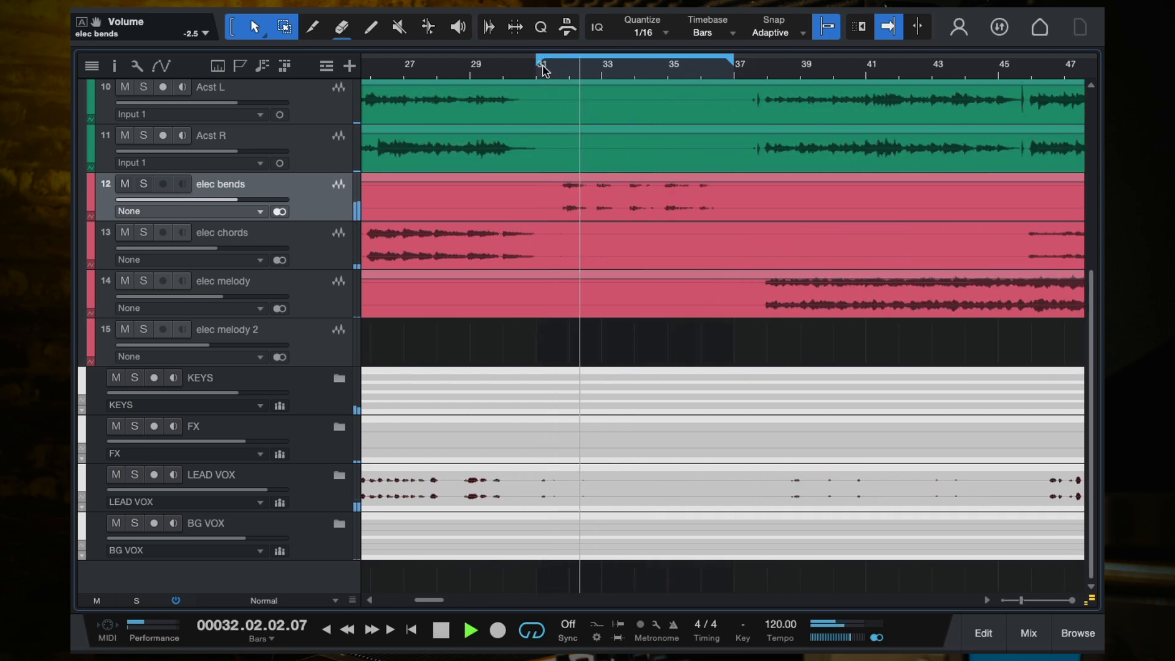
key(f)
scroll(600, 136, down, 3)
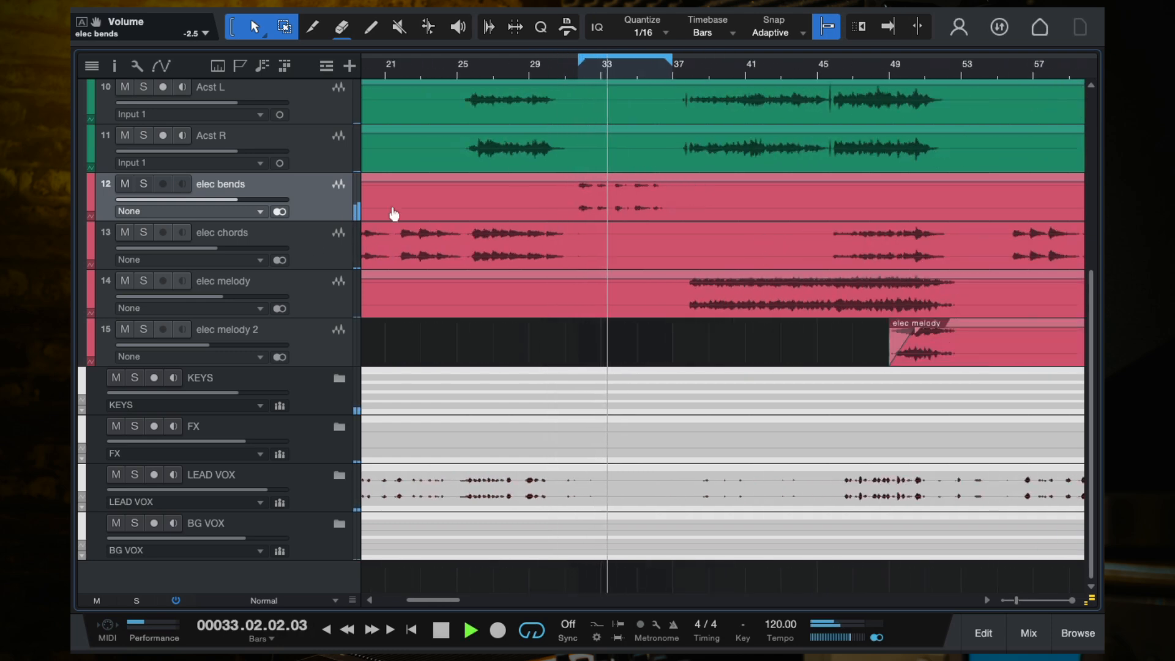
Open the preset list of the GTR Tool Rack on elec bends and load RonsCleanWet1
key(F3)
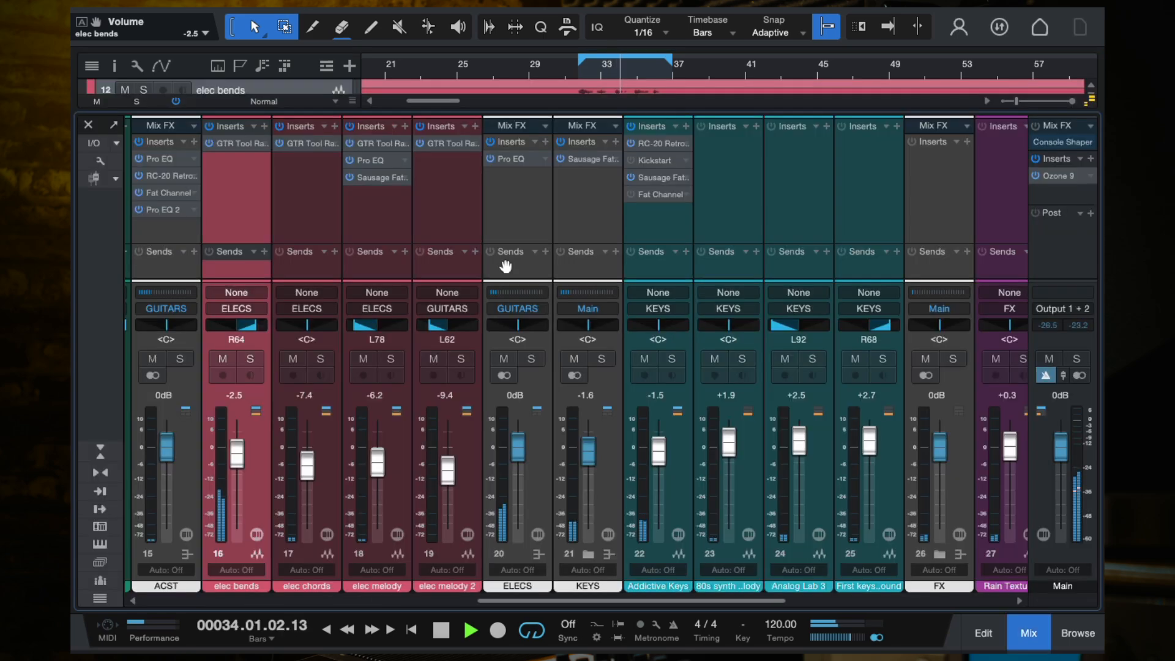
click(237, 150)
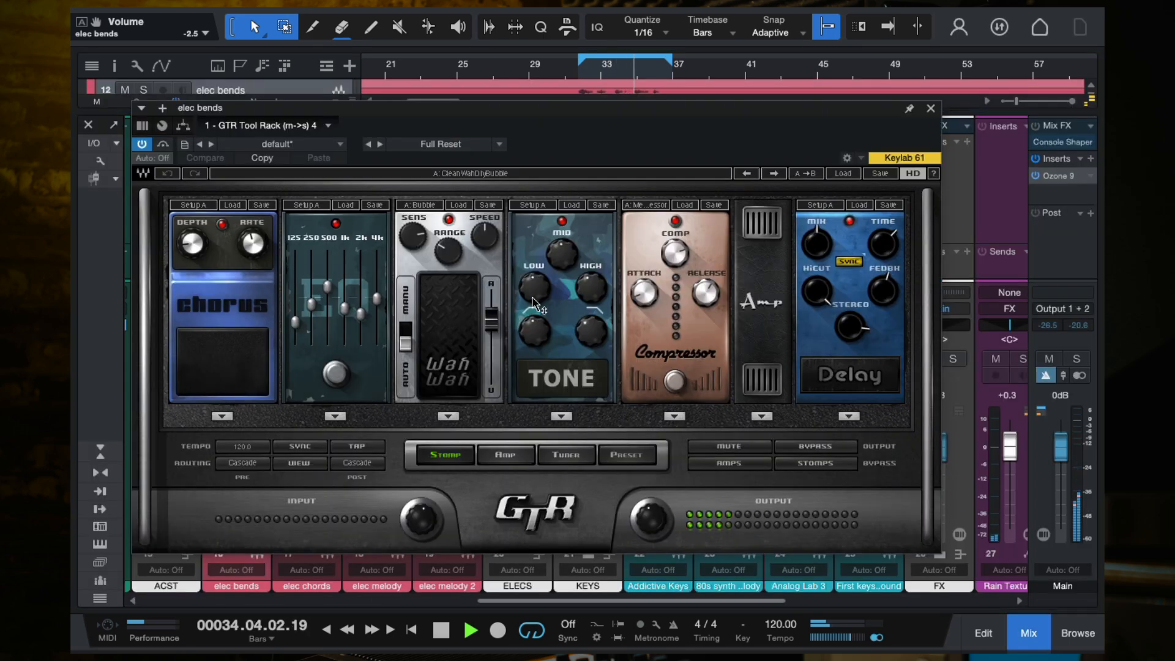
click(626, 454)
click(749, 304)
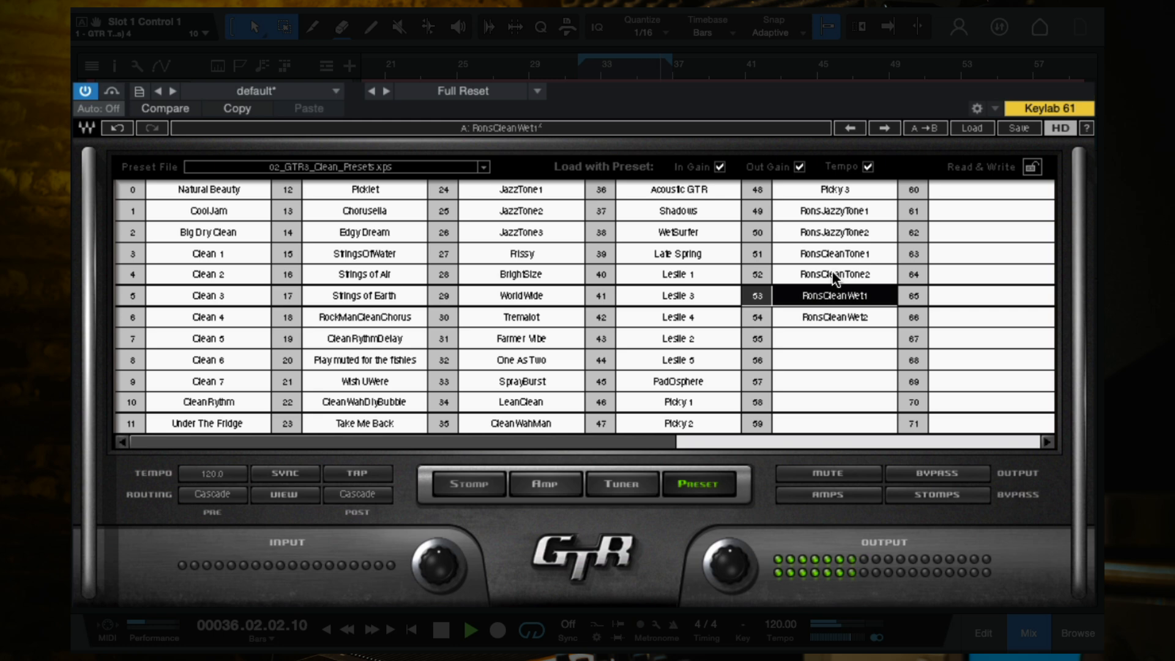
Audition the RonsCleanTone, RonsJazzyTone and RonsCleanWet presets on elec bends during the looped playback
click(741, 287)
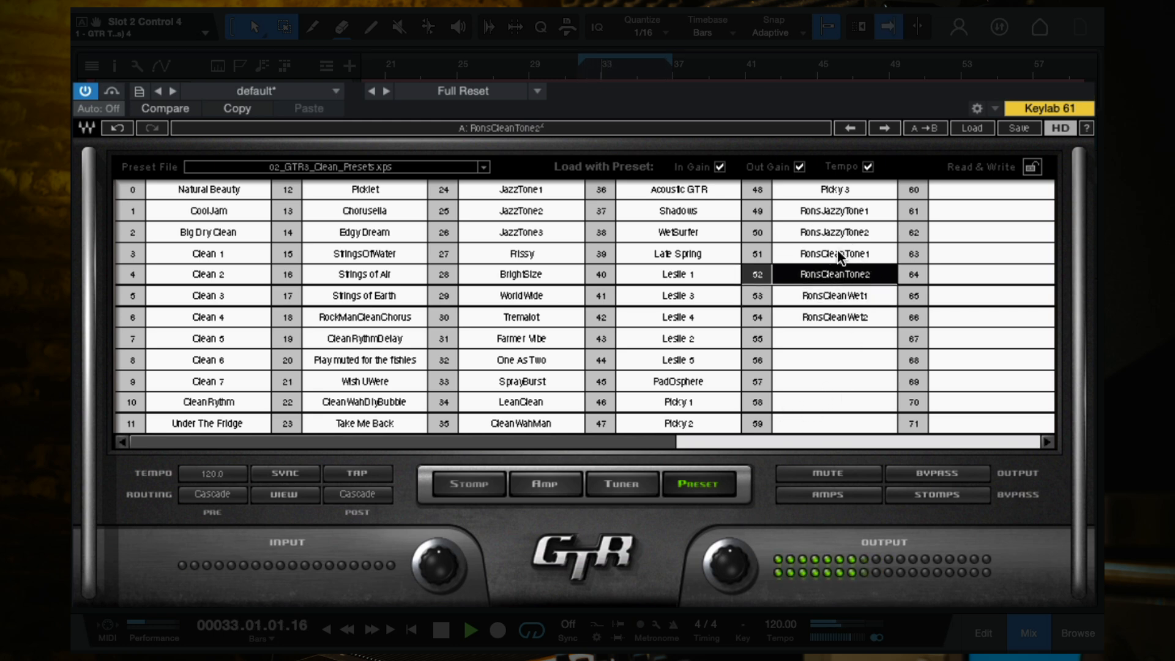
click(856, 253)
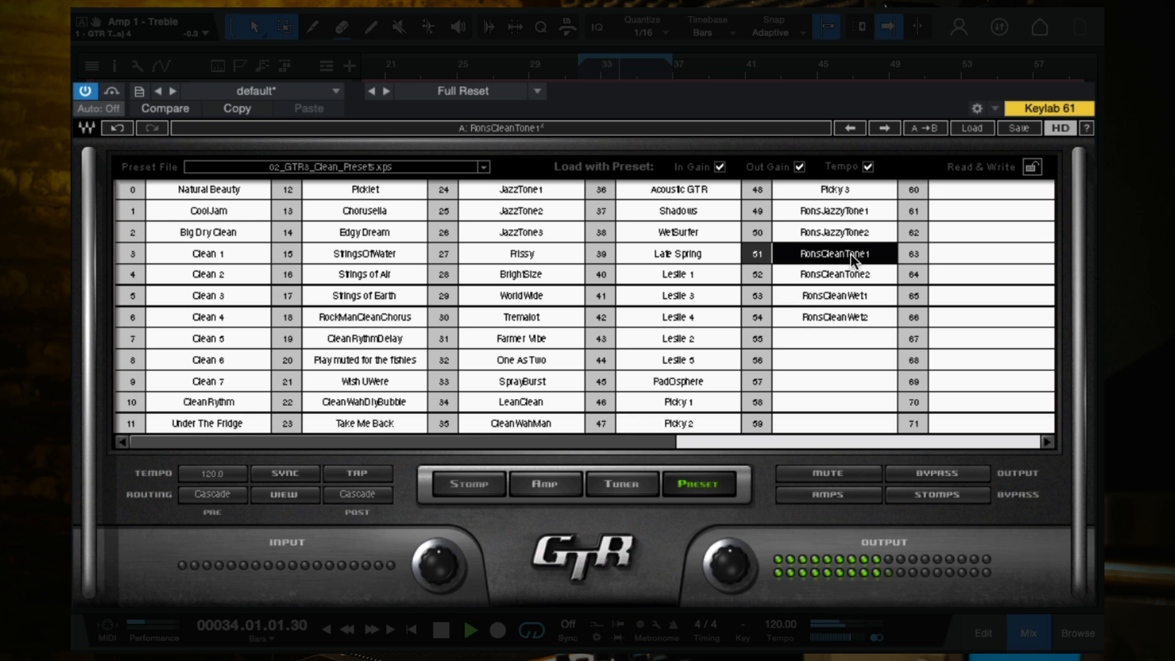
click(839, 231)
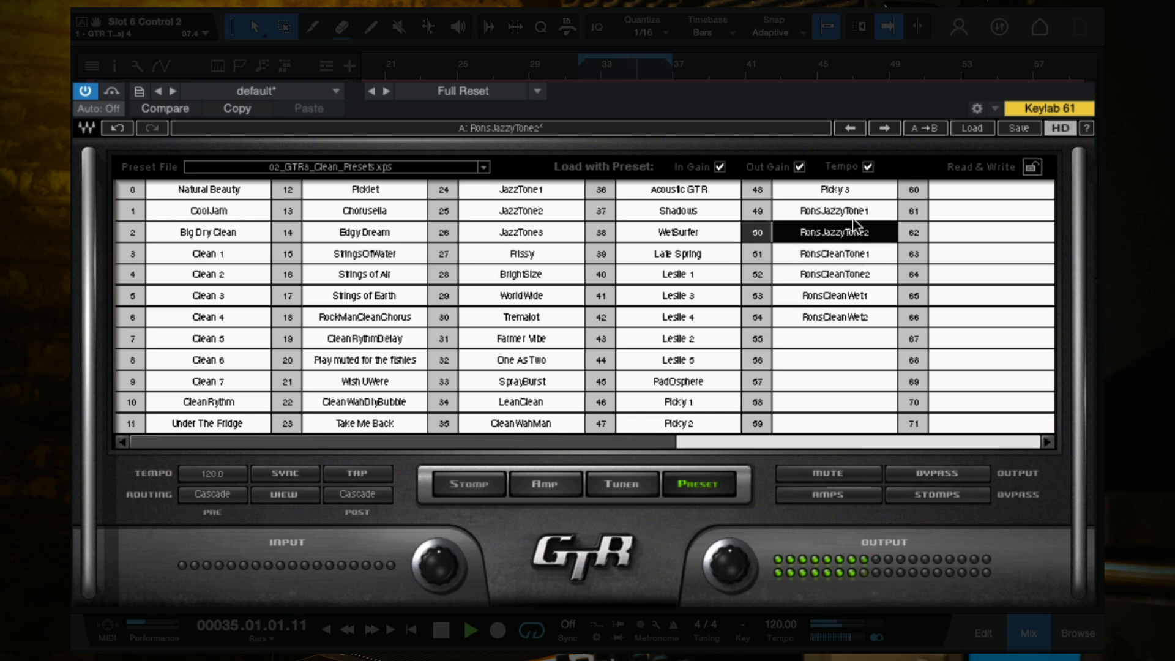
click(846, 205)
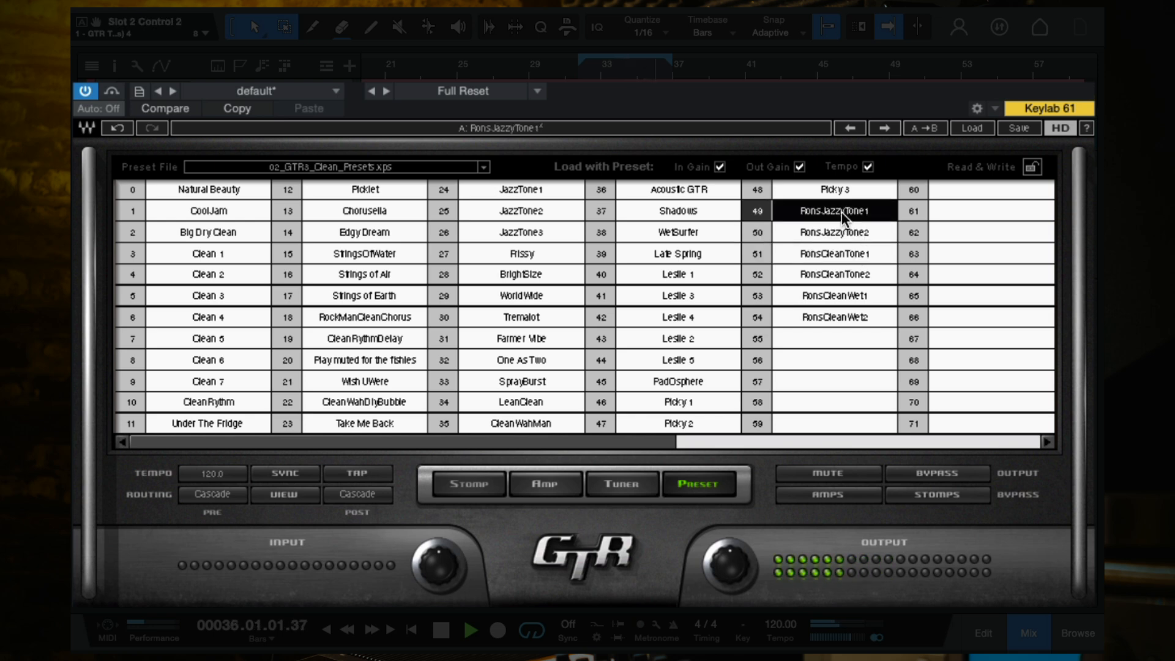
click(827, 280)
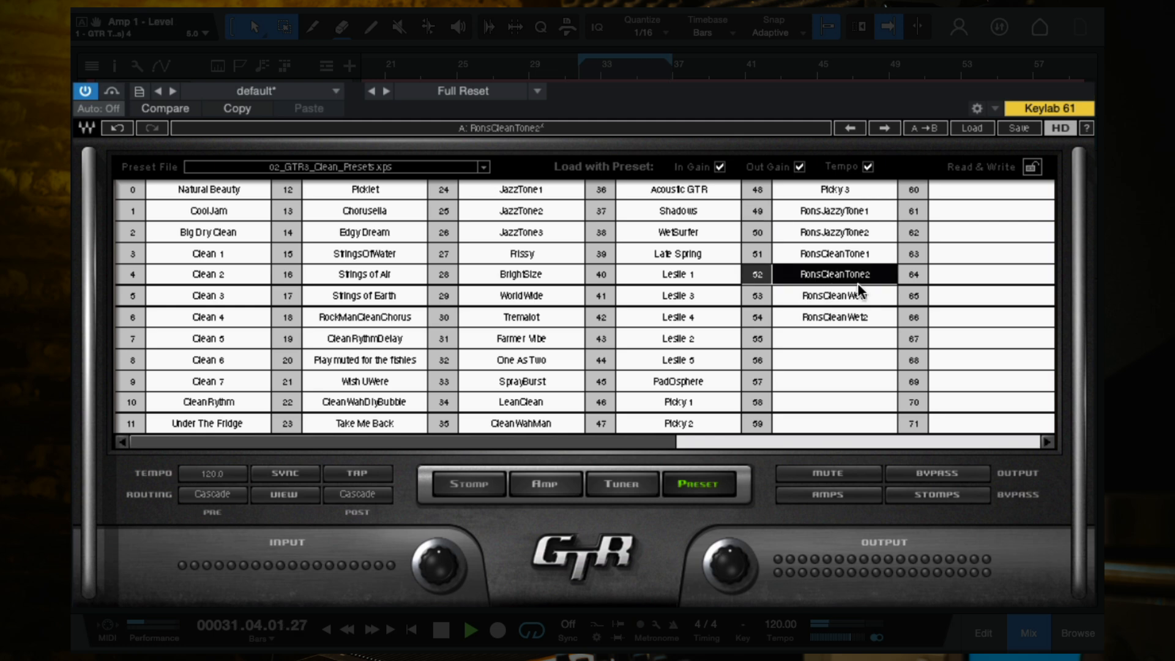
click(841, 247)
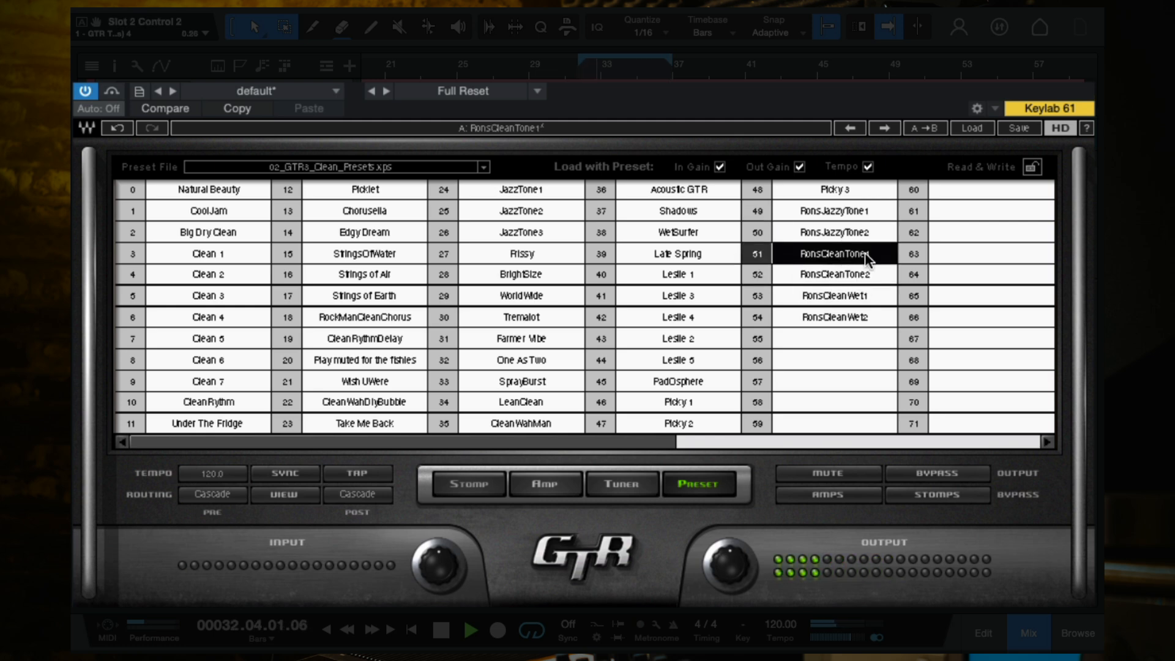
click(855, 273)
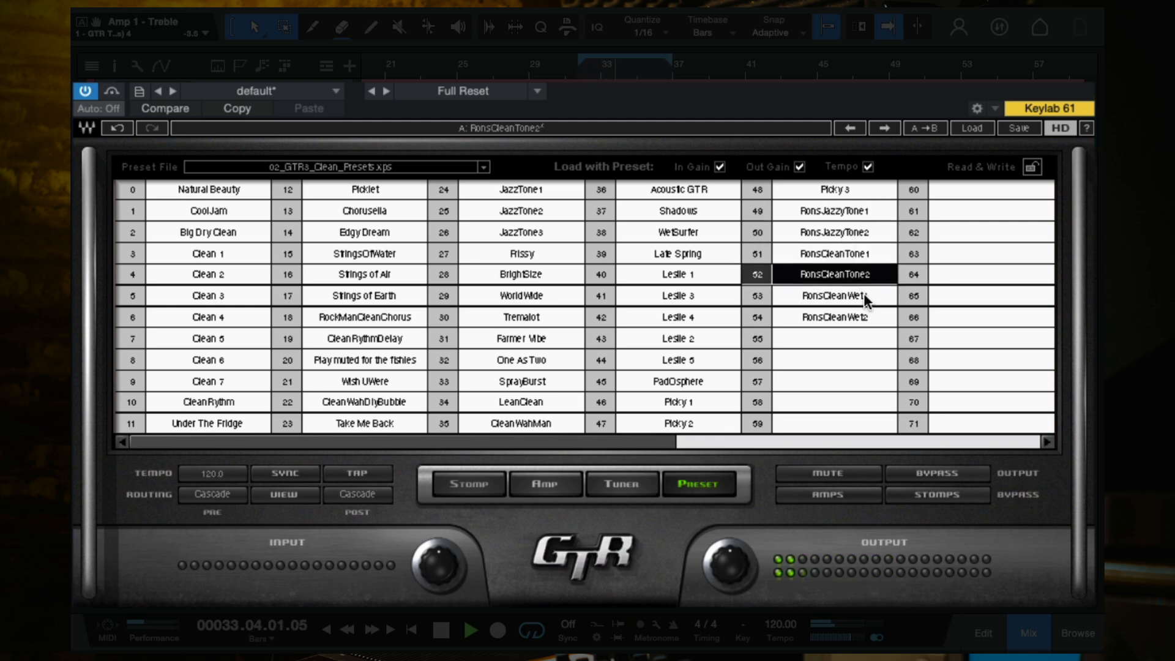
click(847, 295)
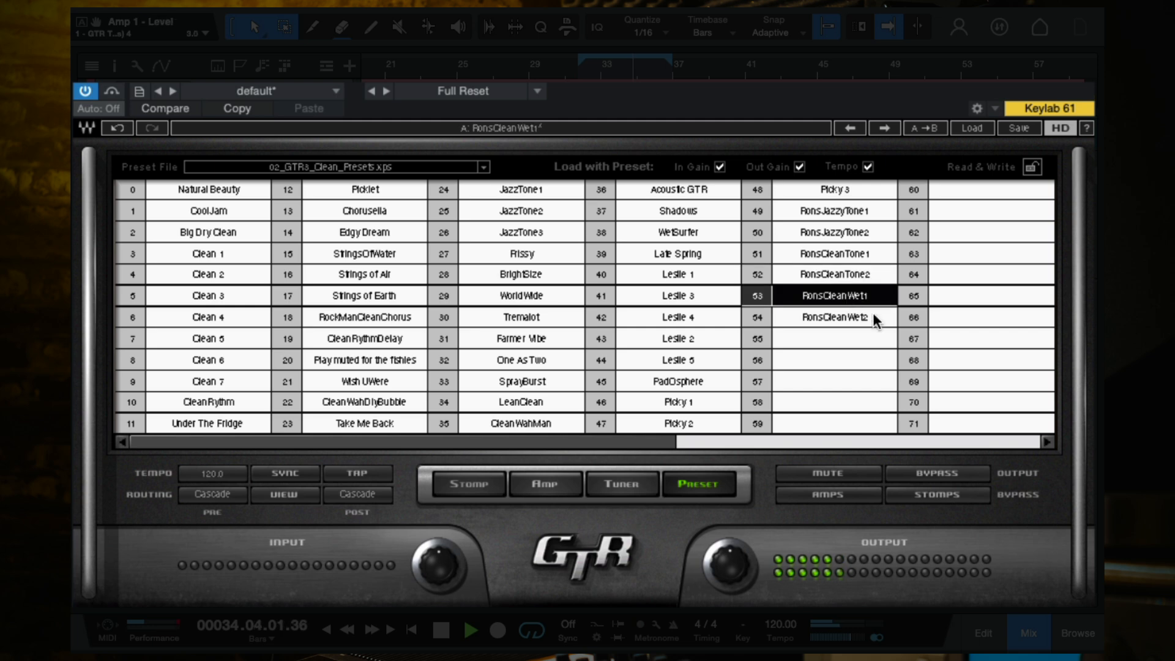
click(861, 318)
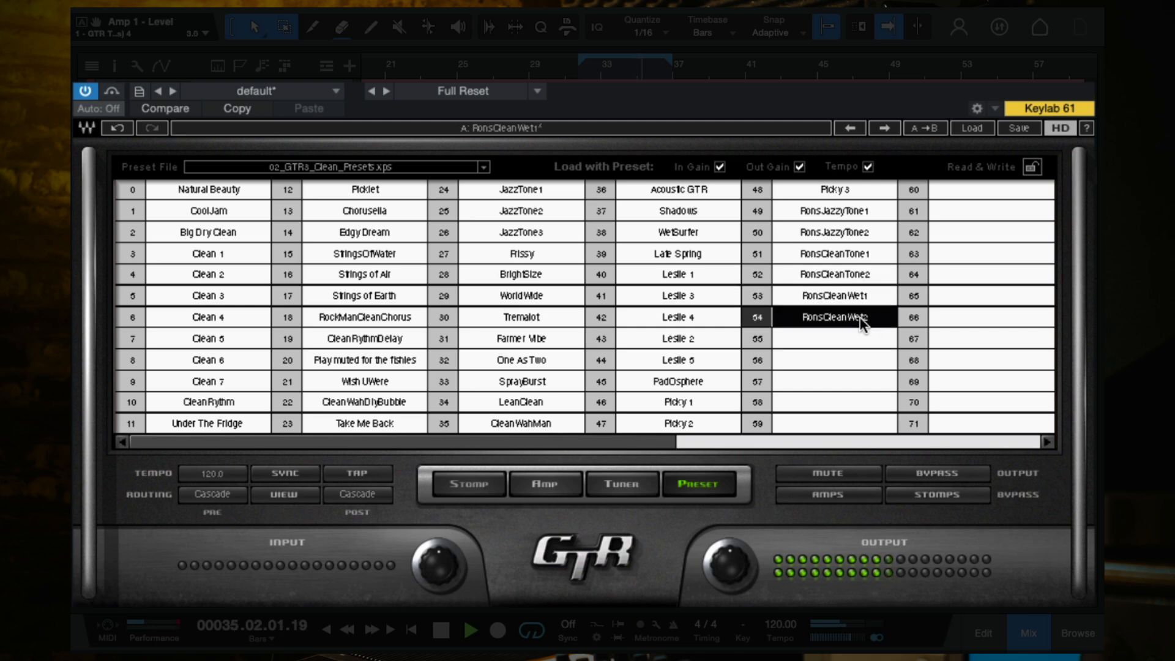
click(843, 251)
click(838, 232)
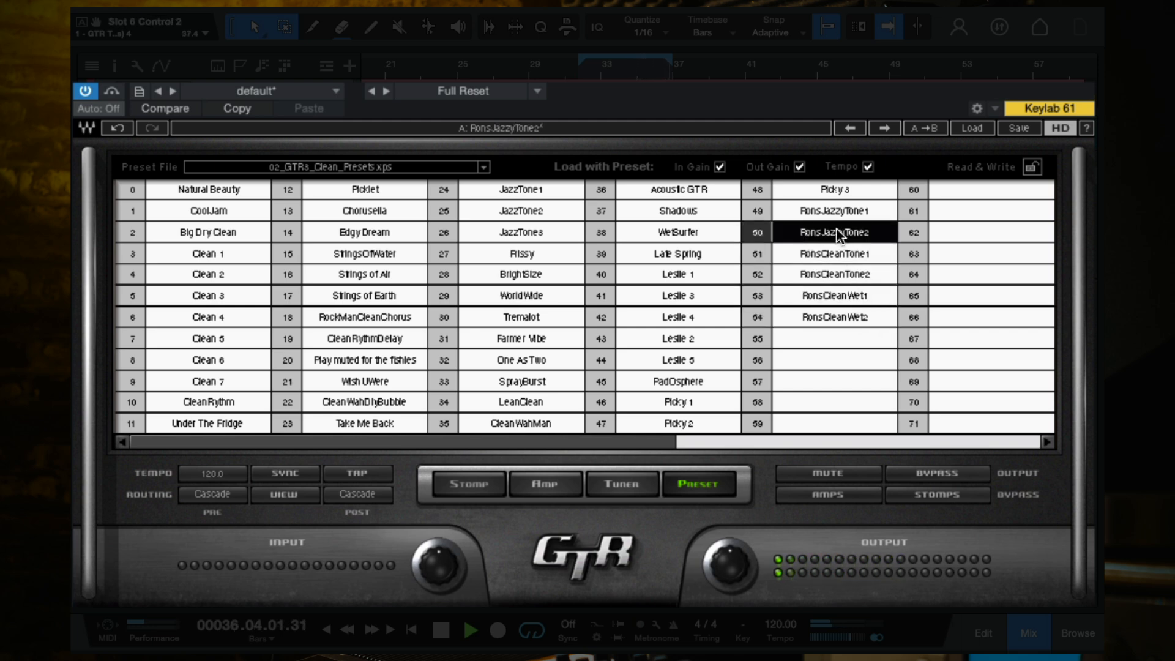
click(856, 208)
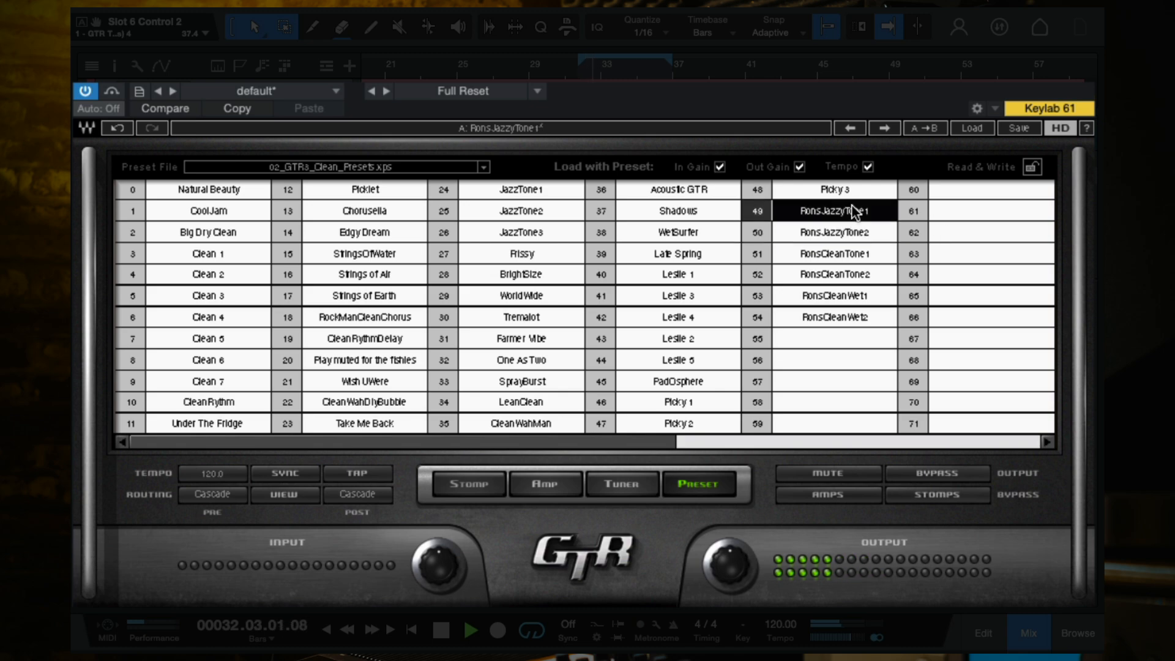
Load the RonsCleanTone1 preset on elec bends, close the plug-in window, and stop playback
click(848, 257)
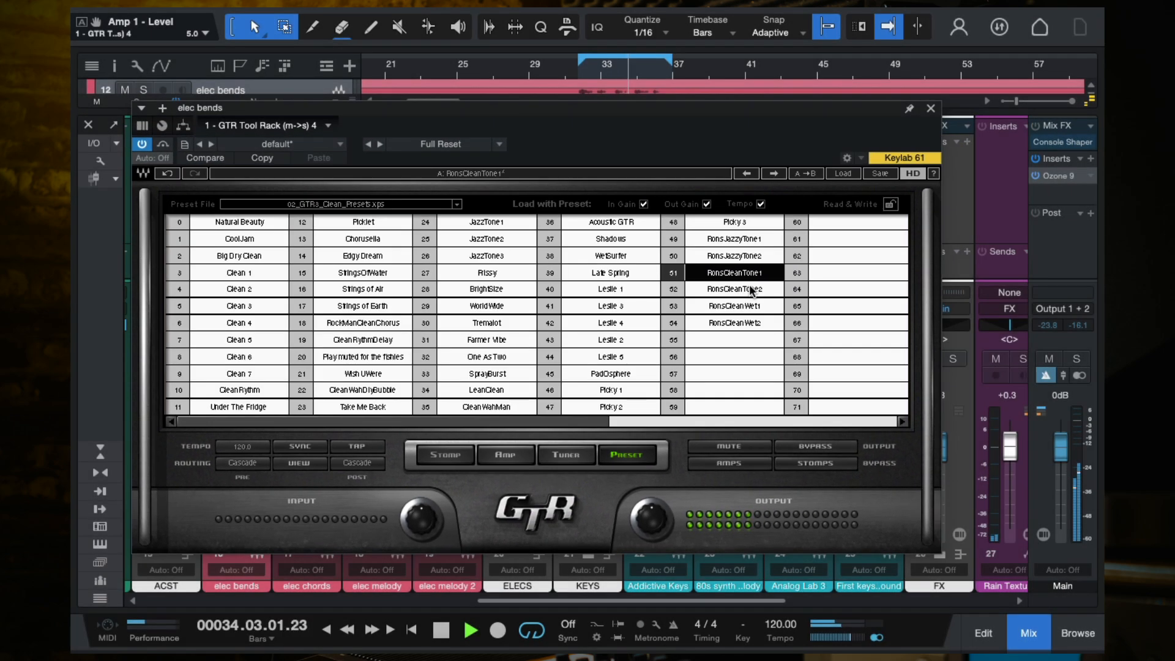
click(931, 108)
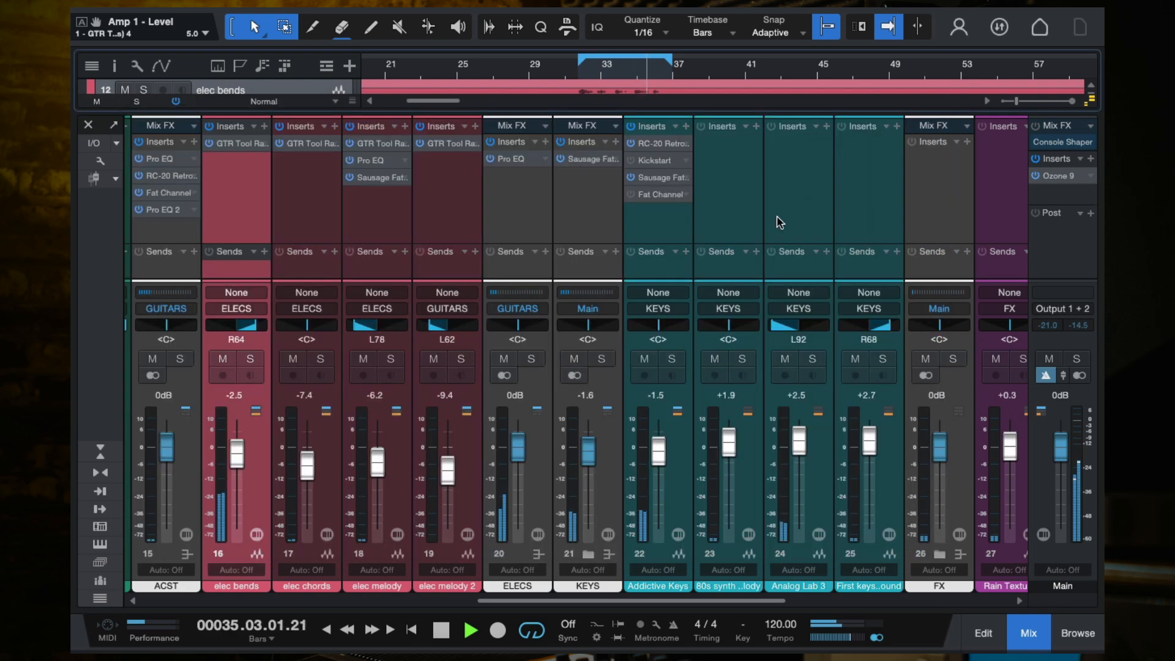
key(space)
Solo the elec bends channel and add a Pro EQ insert after its GTR Tool Rack
click(250, 359)
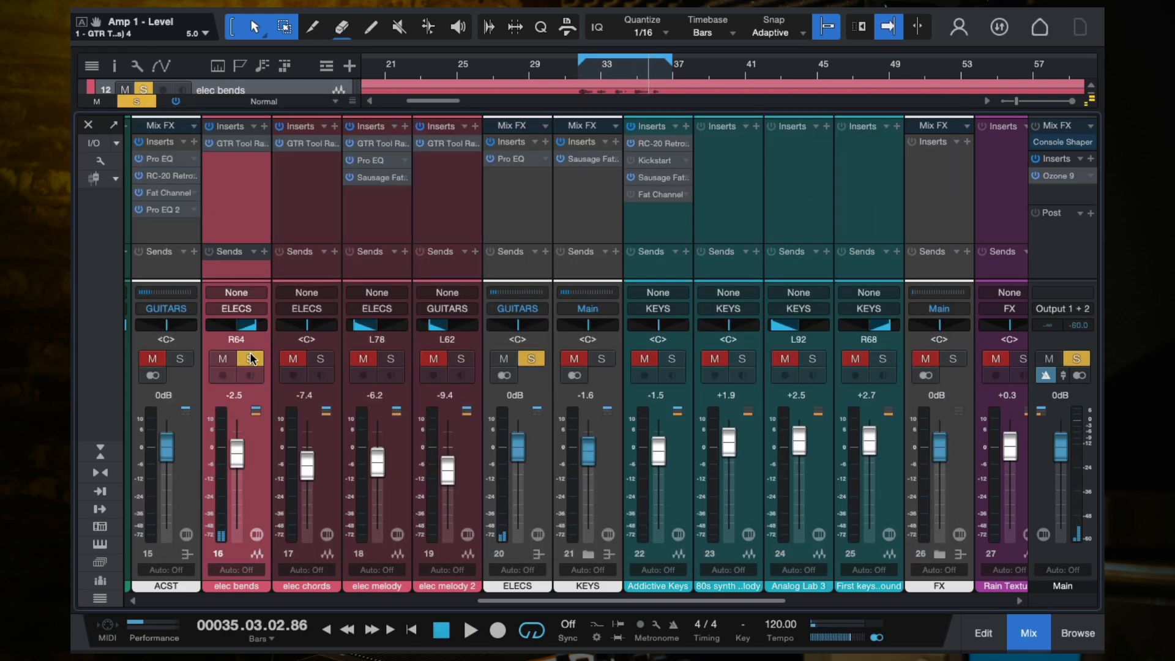
click(264, 127)
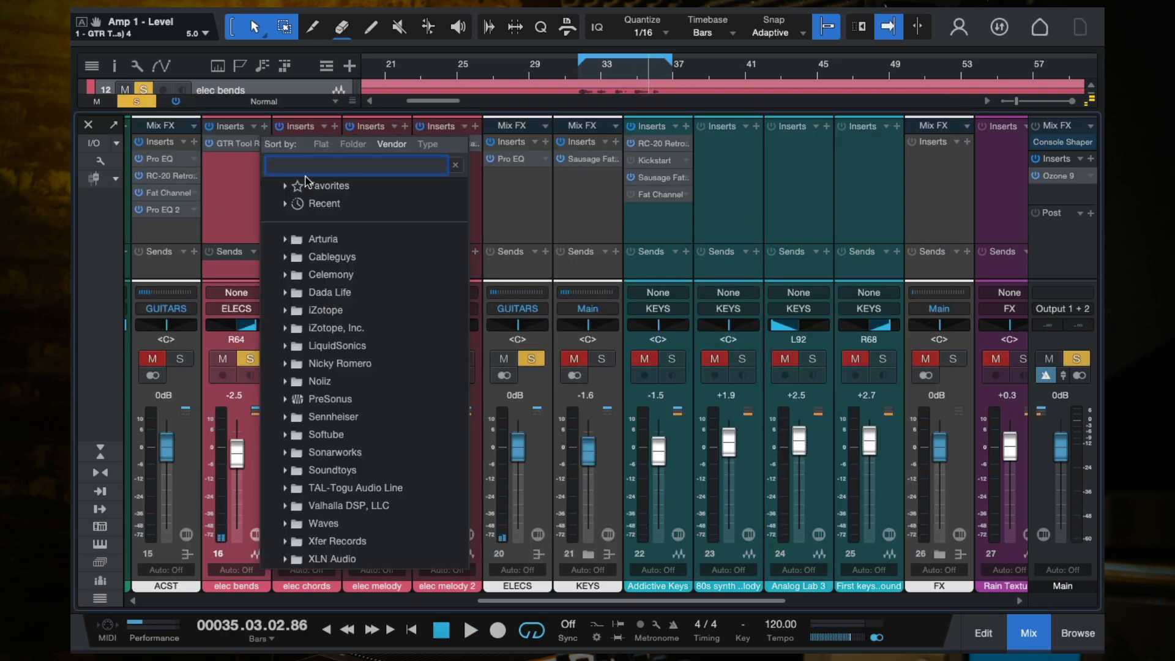
text(pro)
click(348, 220)
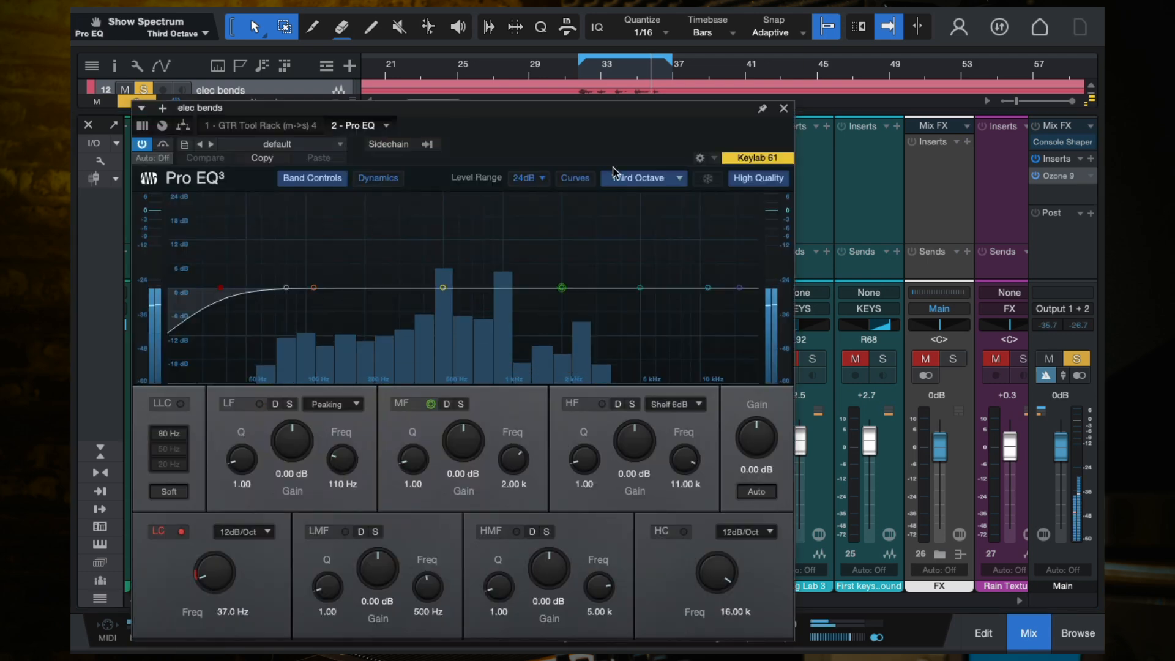
In the elec bends Pro EQ, notch 147 Hz by -24 dB with a Q of 24 and set the low cut to 105 Hz
drag(222, 291, 347, 217)
drag(243, 476, 240, 414)
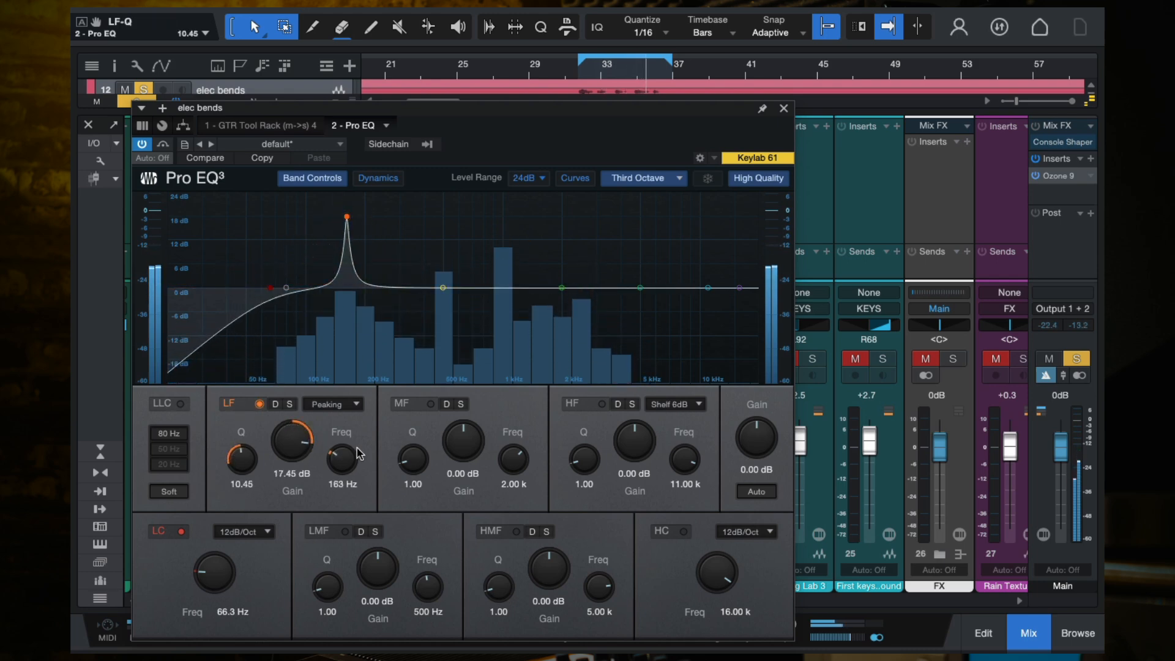
drag(347, 462, 349, 461)
drag(283, 448, 311, 486)
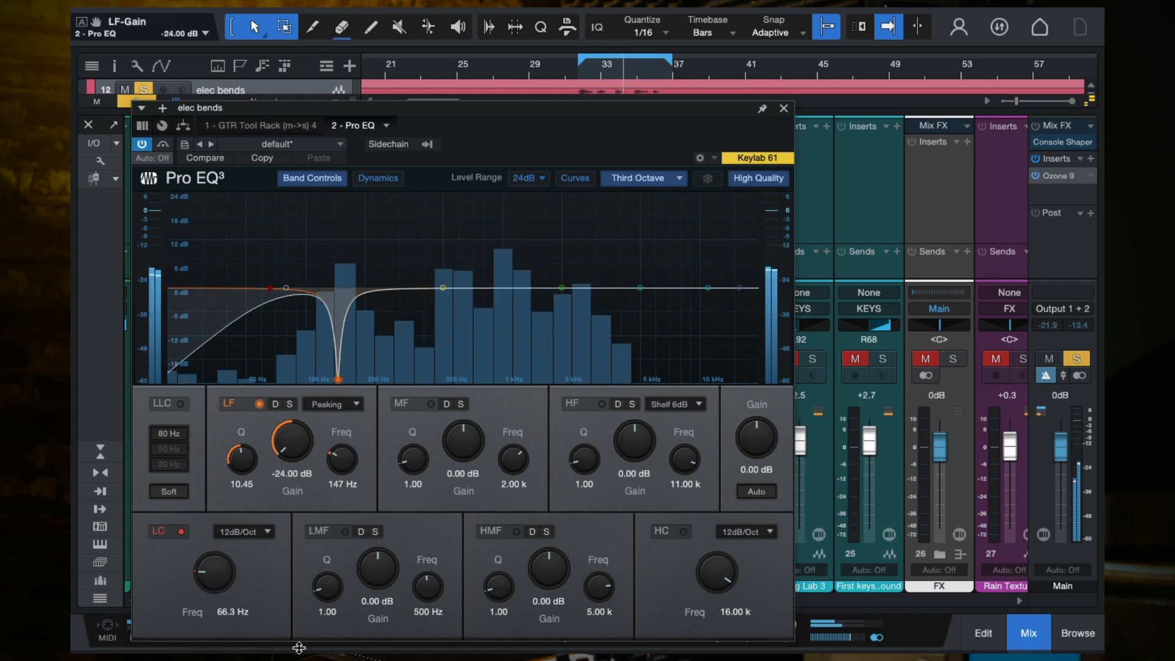
drag(242, 459, 309, 304)
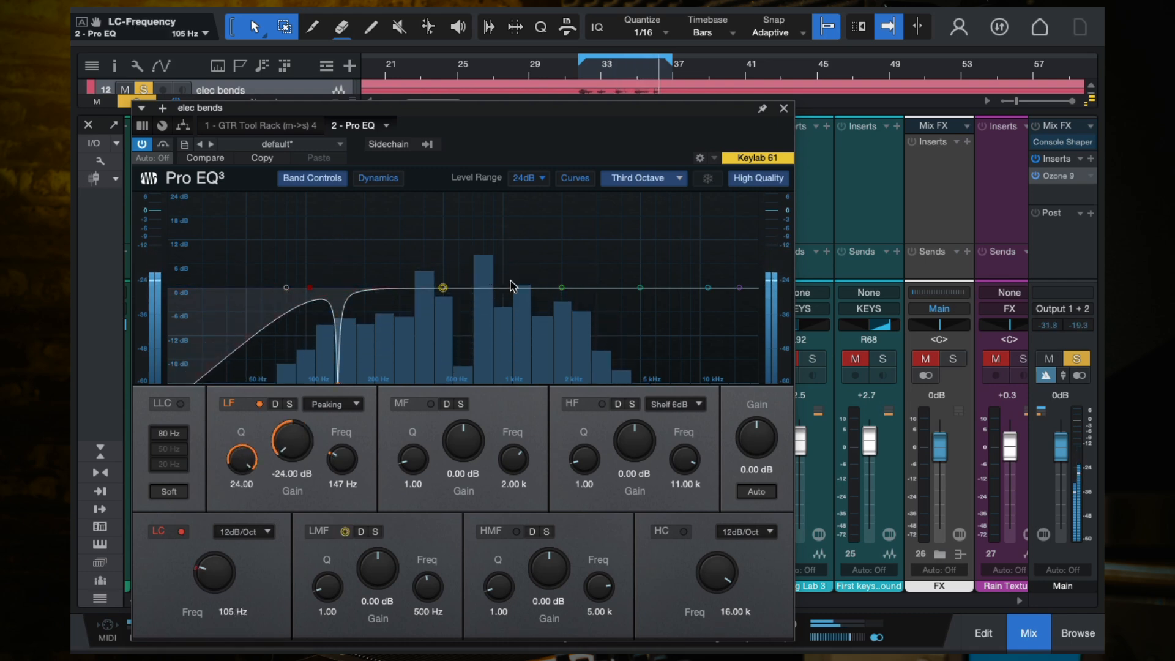
Set the Pro EQ low-mid band to -2.58 dB at 318 Hz, unsolo elec bends, and close the EQ and mixer
drag(441, 287, 412, 300)
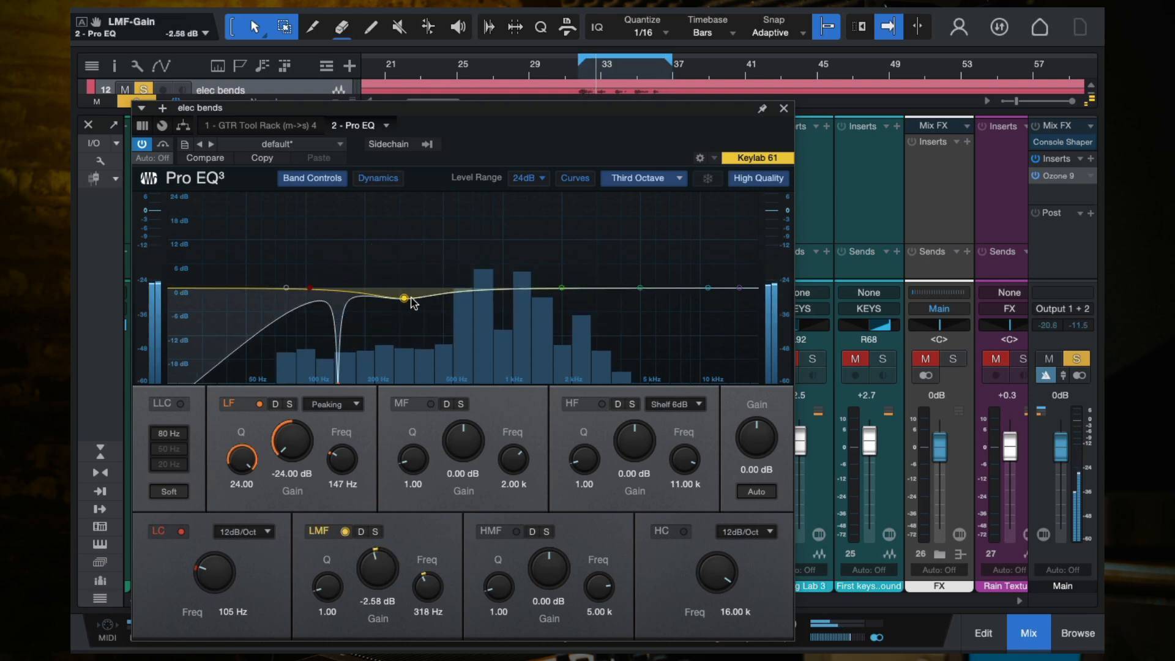
click(783, 108)
click(89, 125)
key(F3)
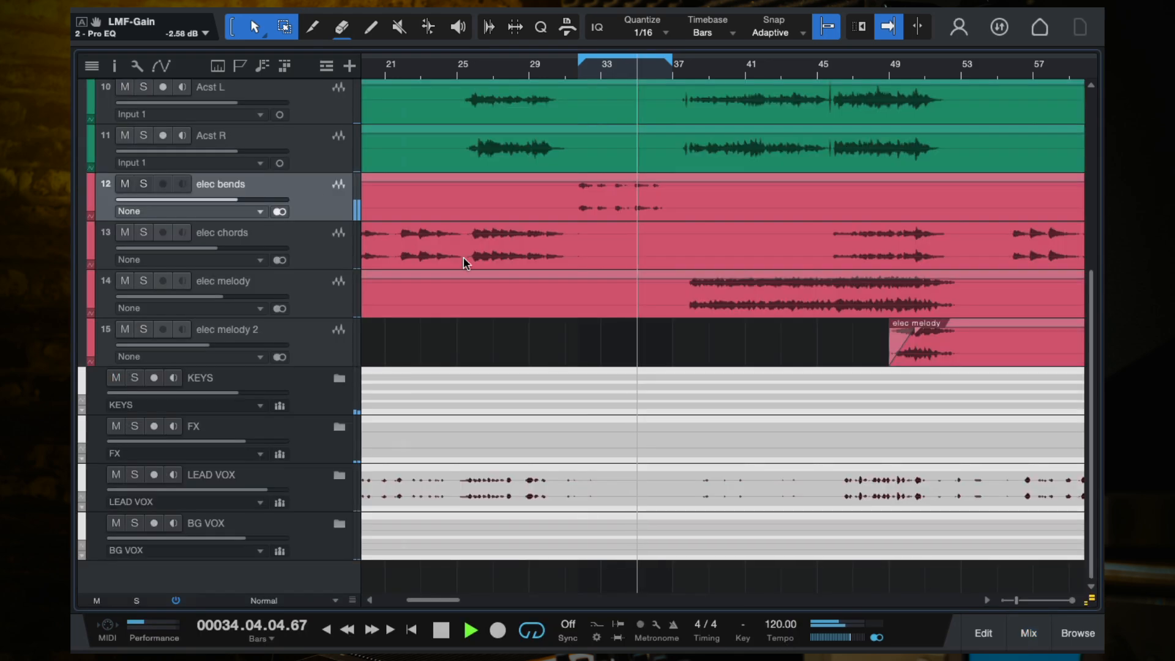
Lower the elec bends volume to -8.4 dB, play from bar 31, and reduce the volume further to -11.6 dB
drag(237, 200, 213, 207)
click(568, 72)
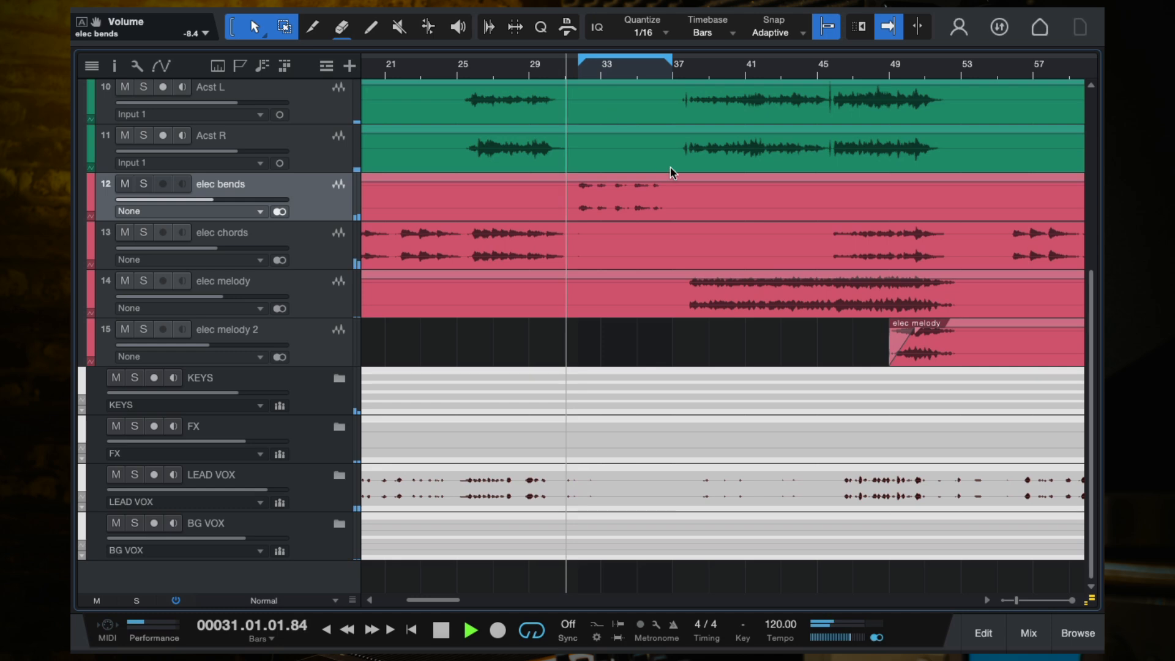
scroll(652, 266, up, 2)
scroll(653, 266, down, 2)
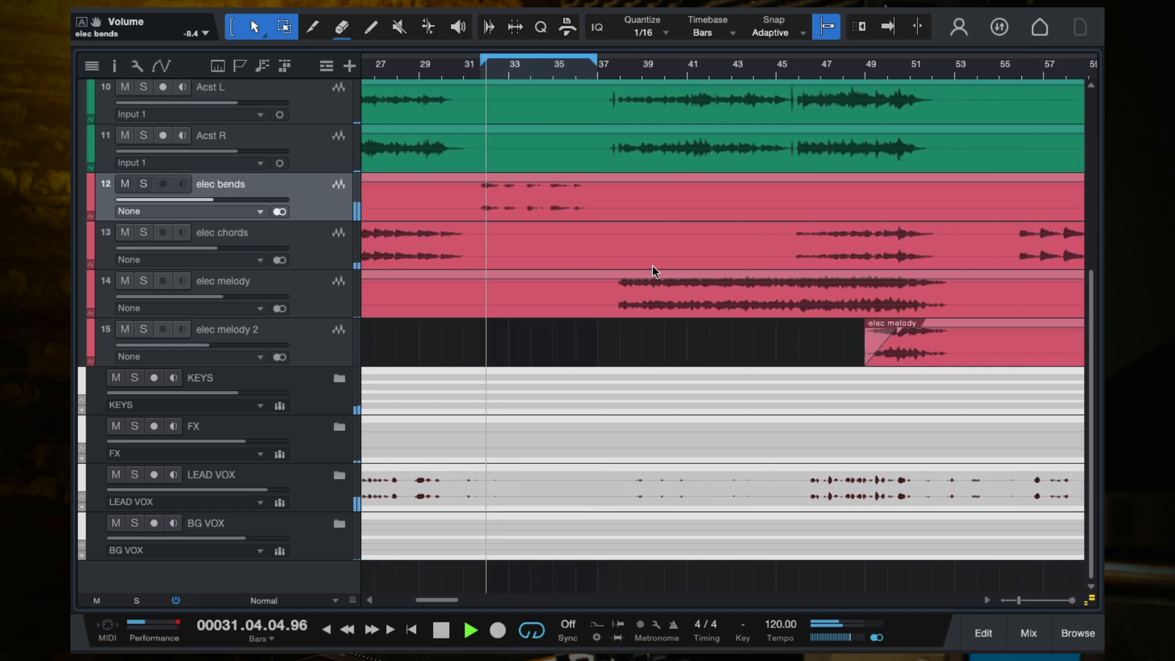
drag(233, 206, 222, 206)
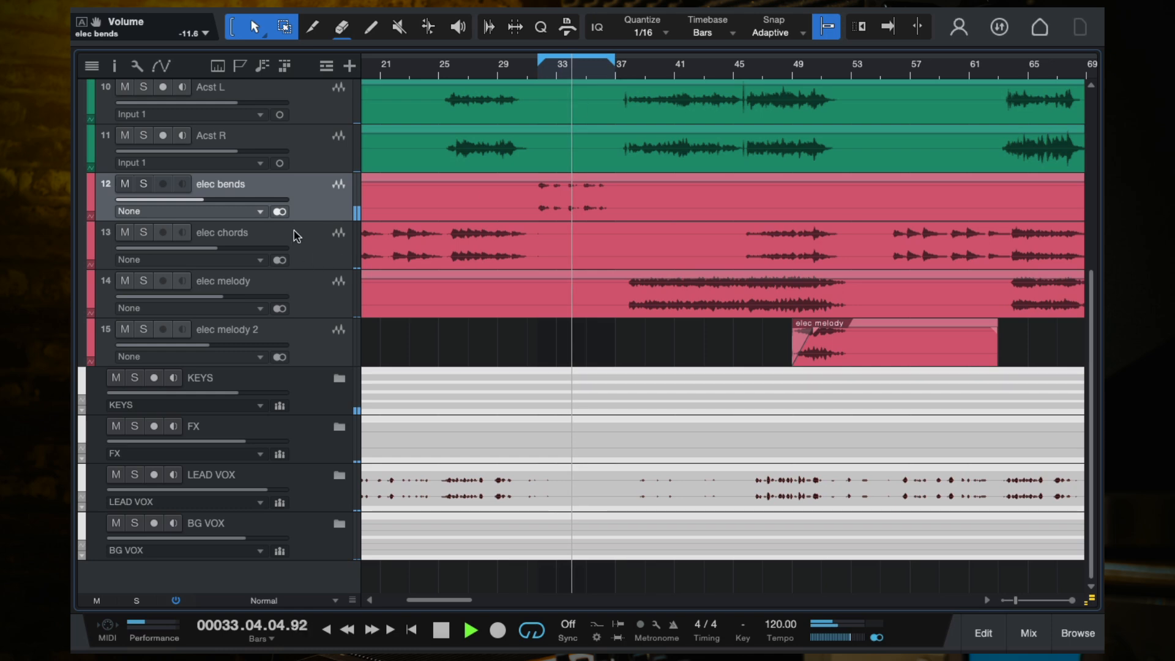
Extend the end of the loop range to just past bar 41 and resume playback
scroll(539, 266, down, 2)
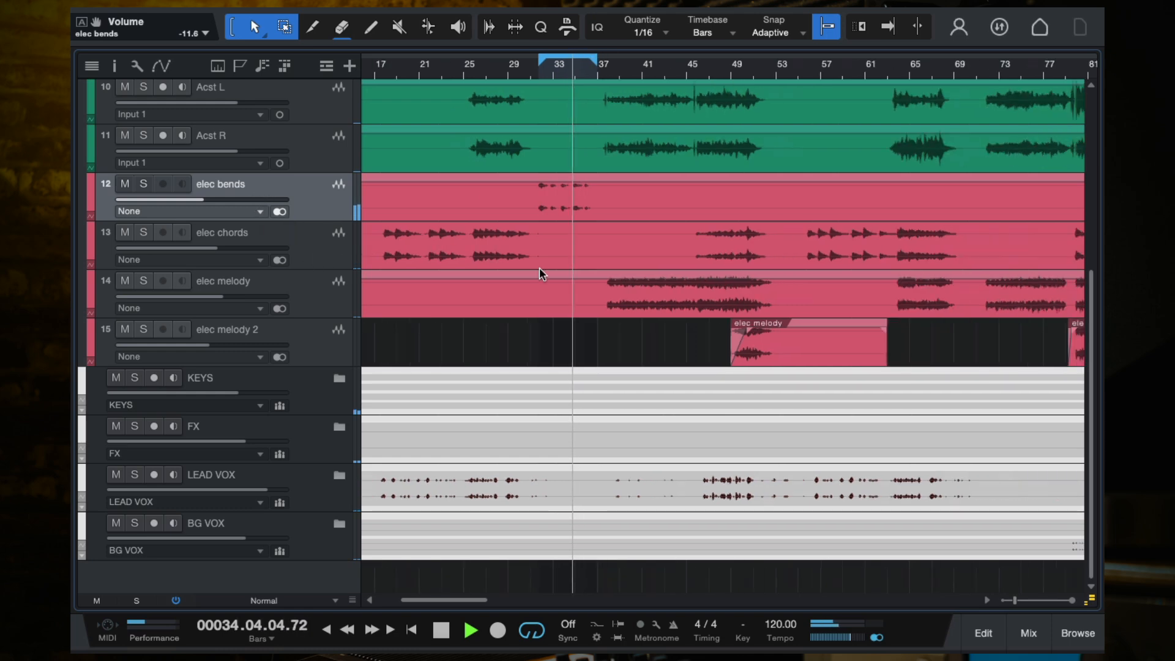
key(space)
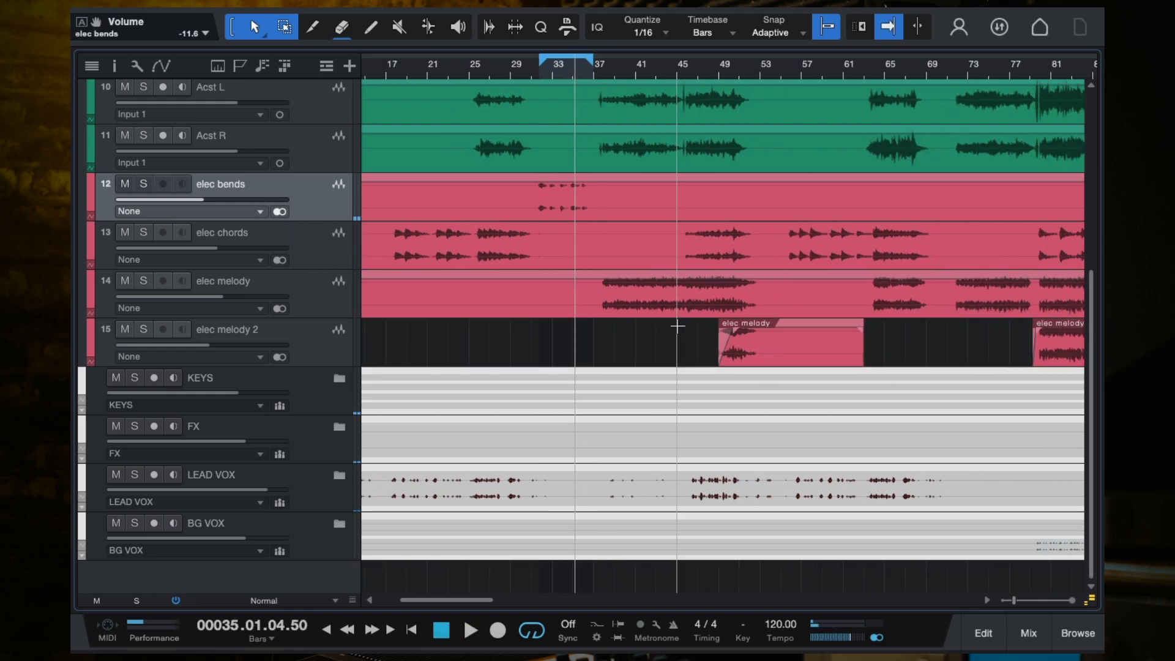
drag(592, 68, 647, 84)
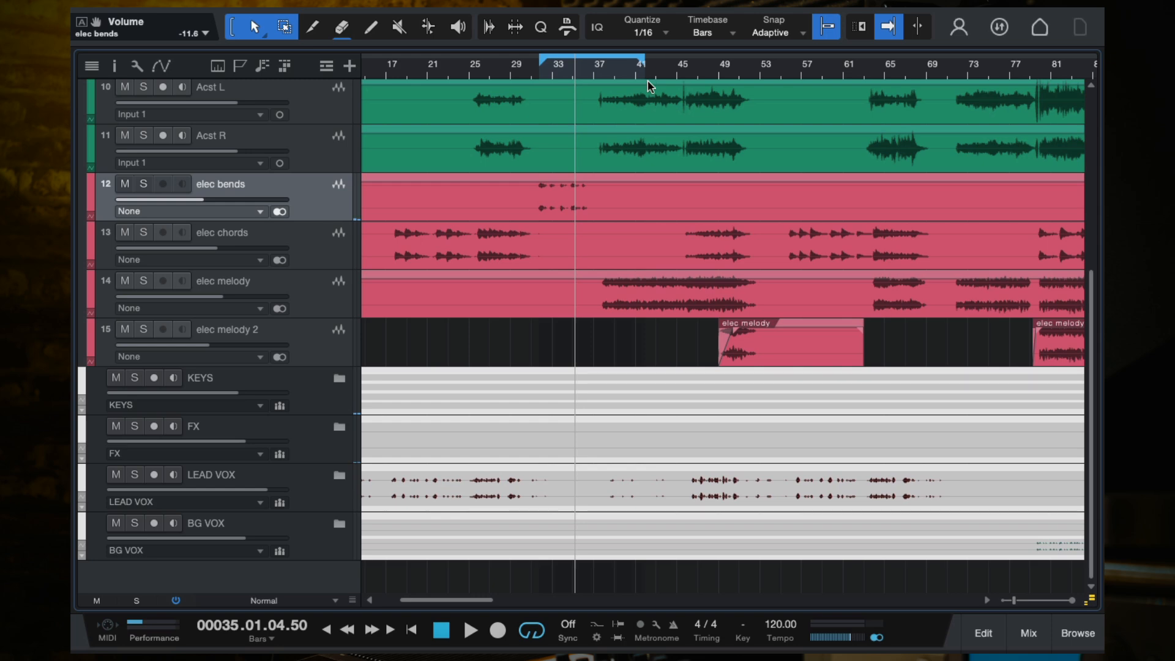
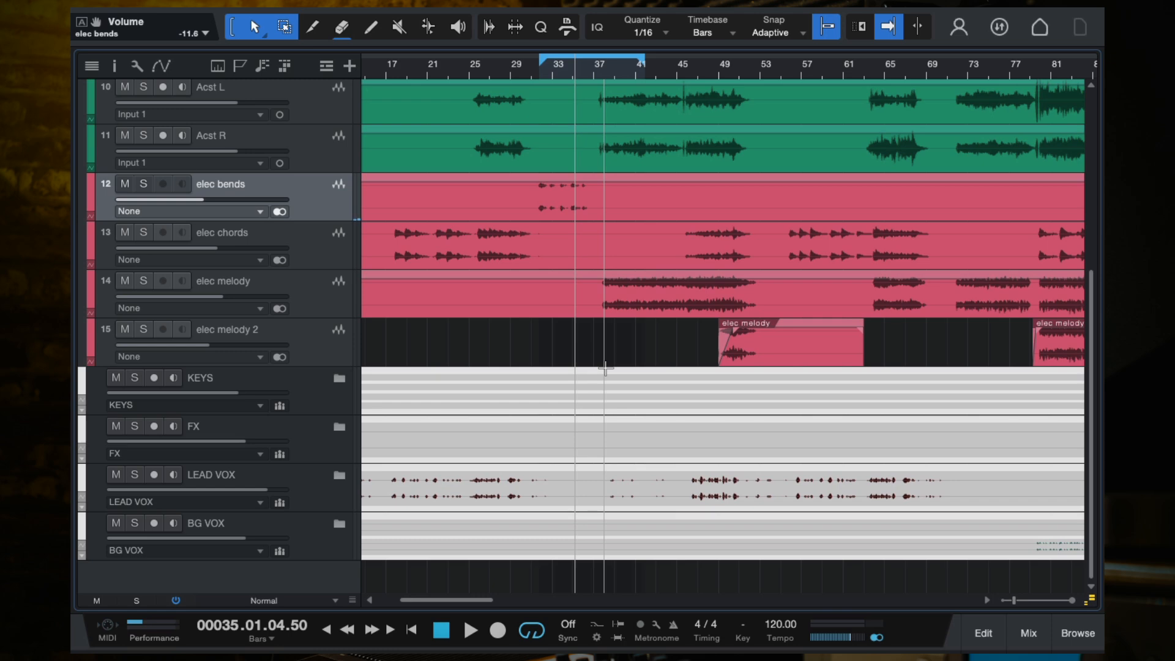
key(space)
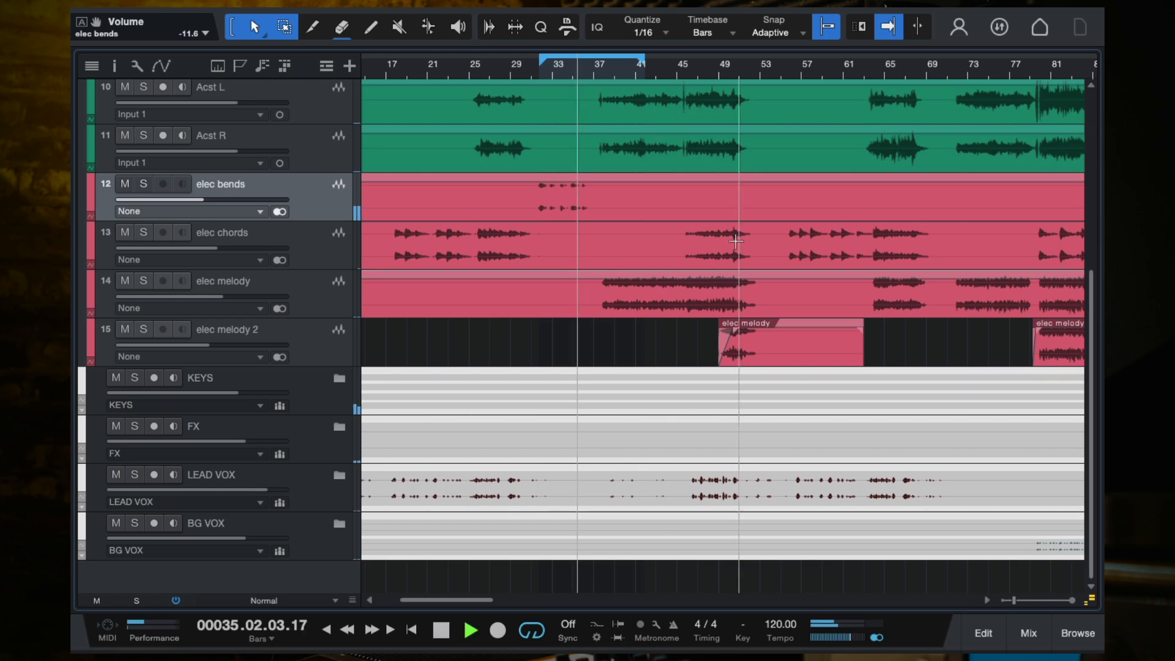
Playing from about bar 88, set the volumes to -15.9 dB for elec bends, -8.0 dB for elec chords and -4.9 dB for elec melody
key(w)
key(w)
key(w)
key(w)
key(space)
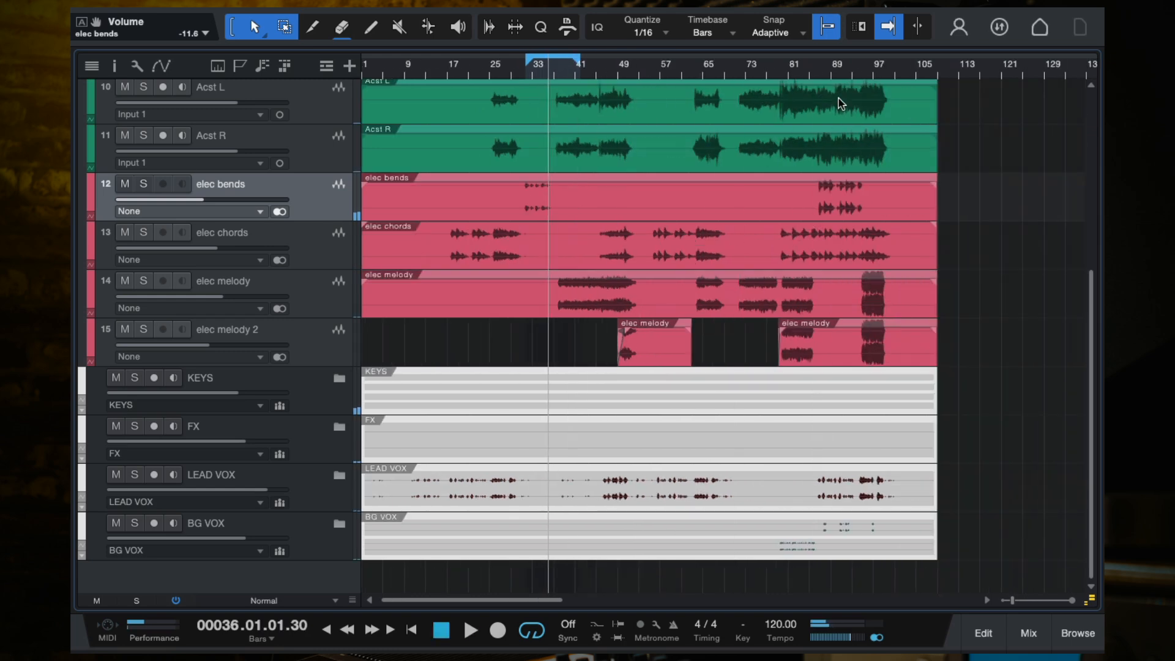
click(826, 72)
key(space)
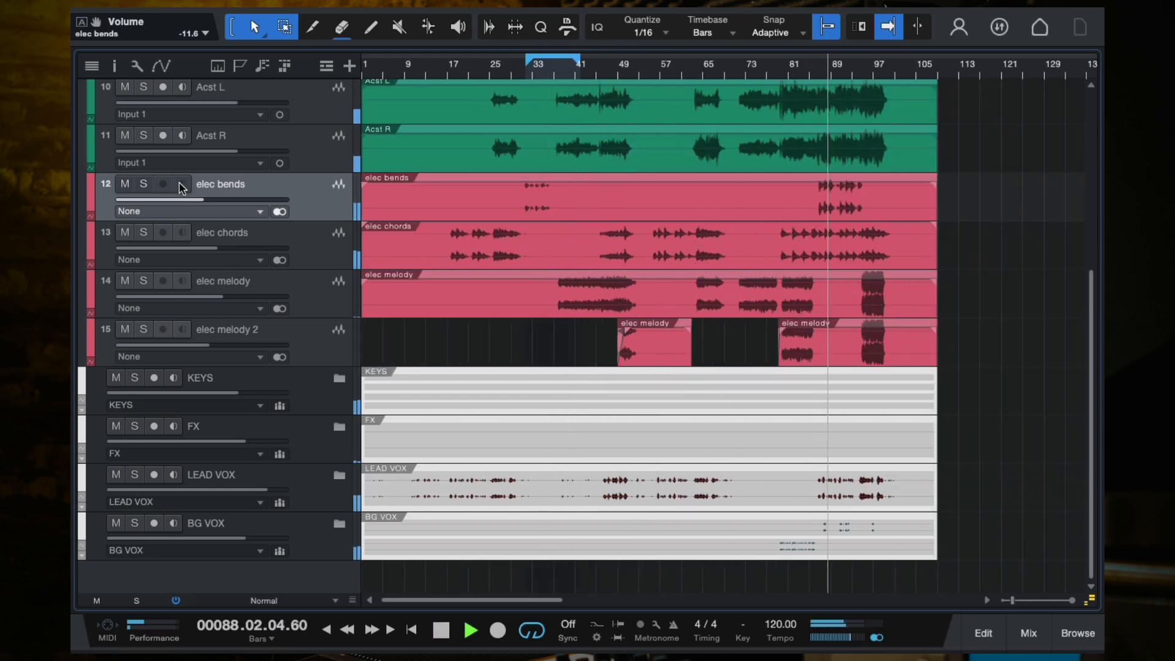
drag(206, 200, 193, 204)
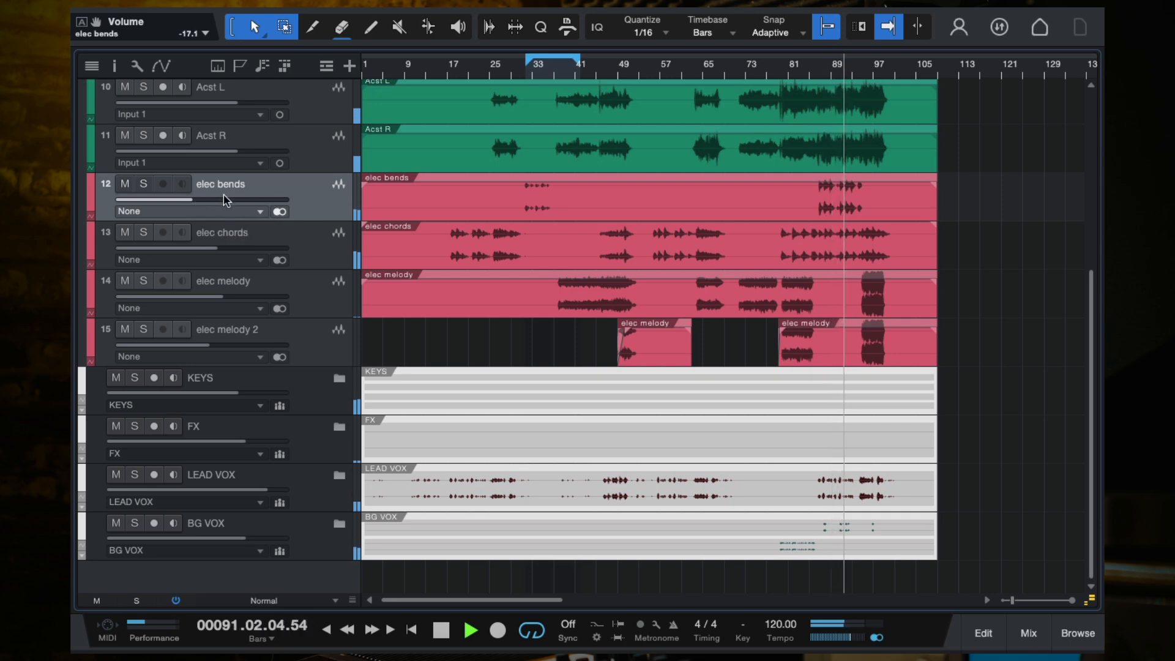
drag(224, 198, 227, 196)
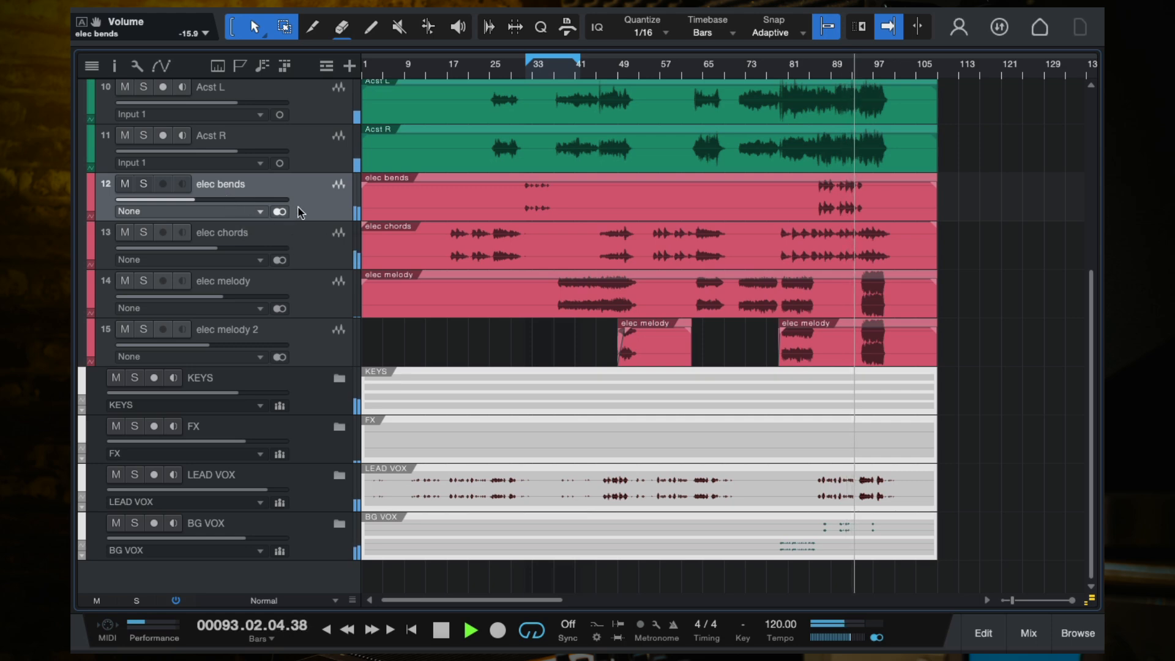
drag(225, 247, 215, 248)
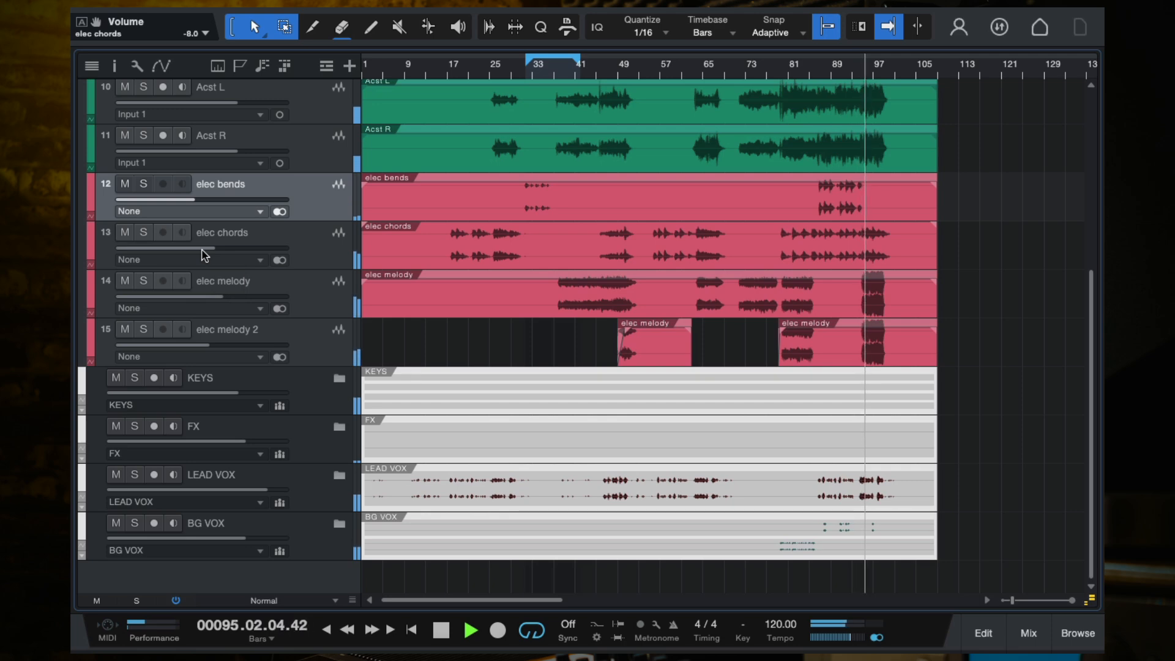
drag(245, 302, 250, 301)
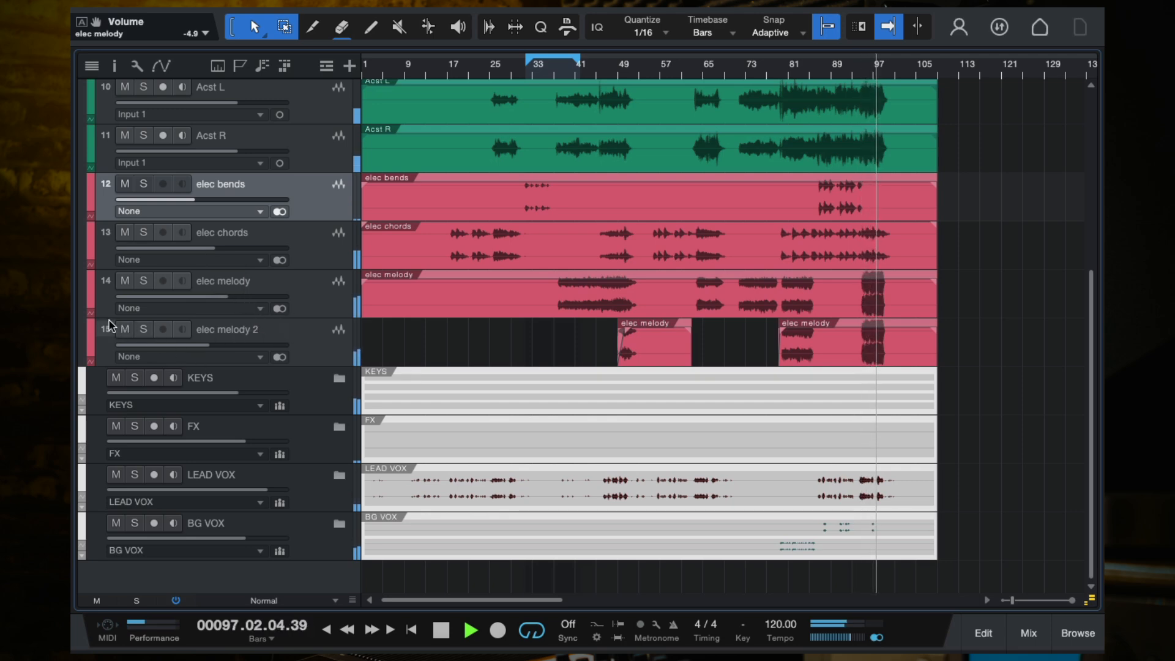
Toggle the mute of elec melody 2, solo the elec melody track, and stop playback
click(125, 331)
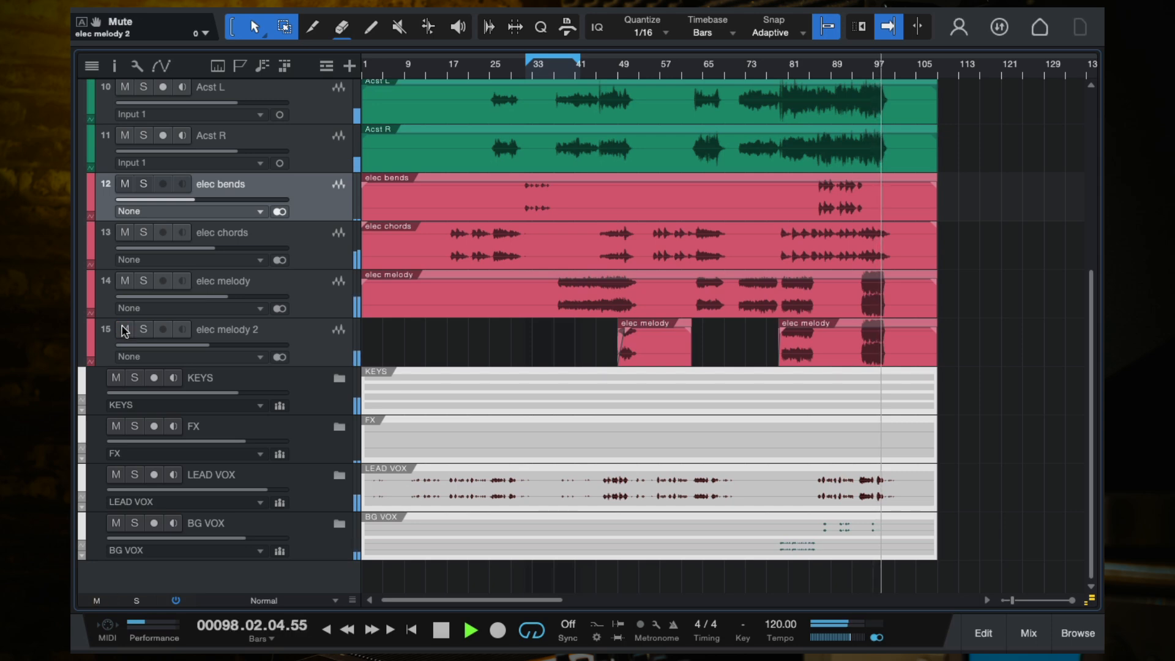
click(144, 280)
key(space)
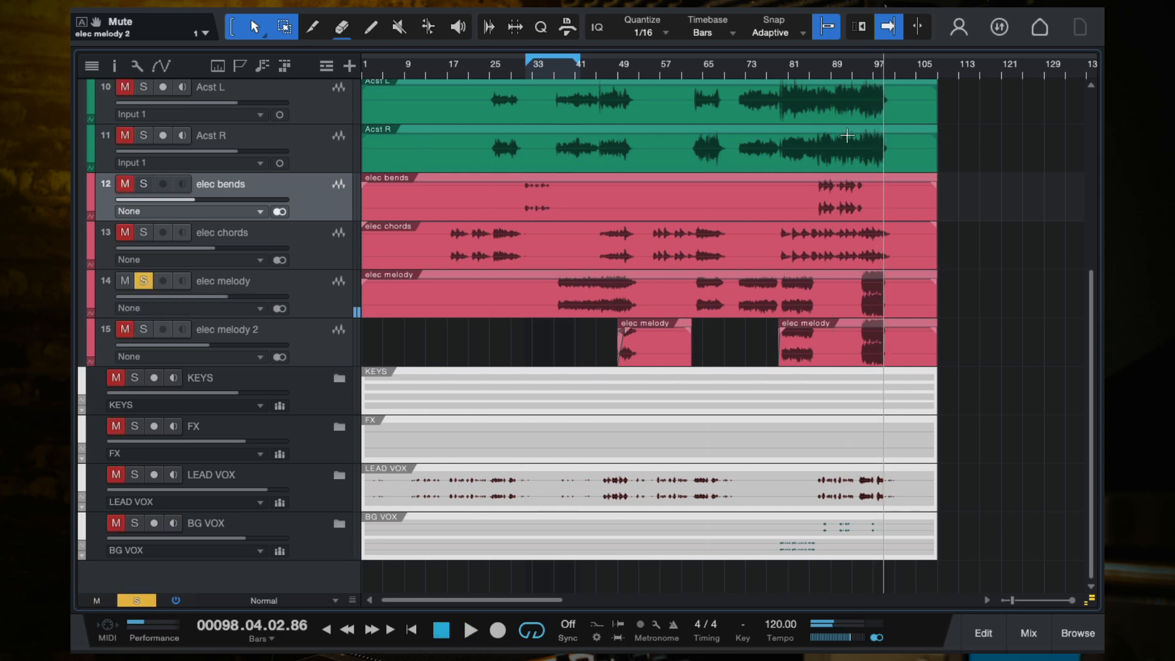
Set the loop range from about bar 37 to about bar 57 and audition the soloed elec melody track from bar 39
click(569, 73)
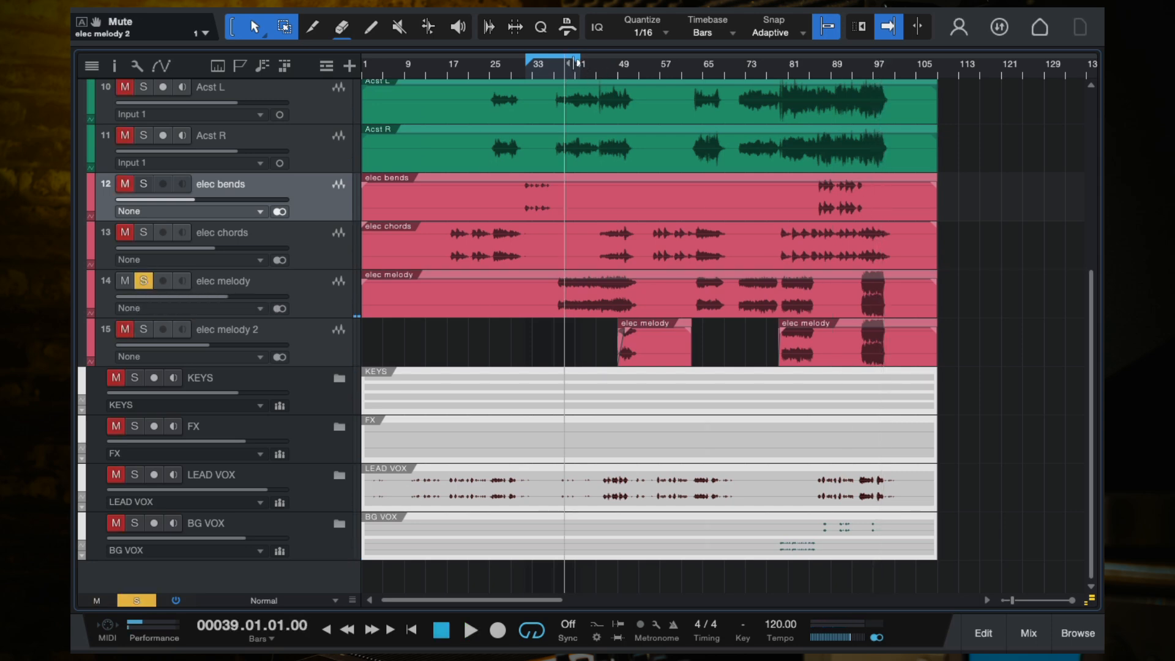
drag(576, 61, 660, 61)
drag(533, 62, 563, 61)
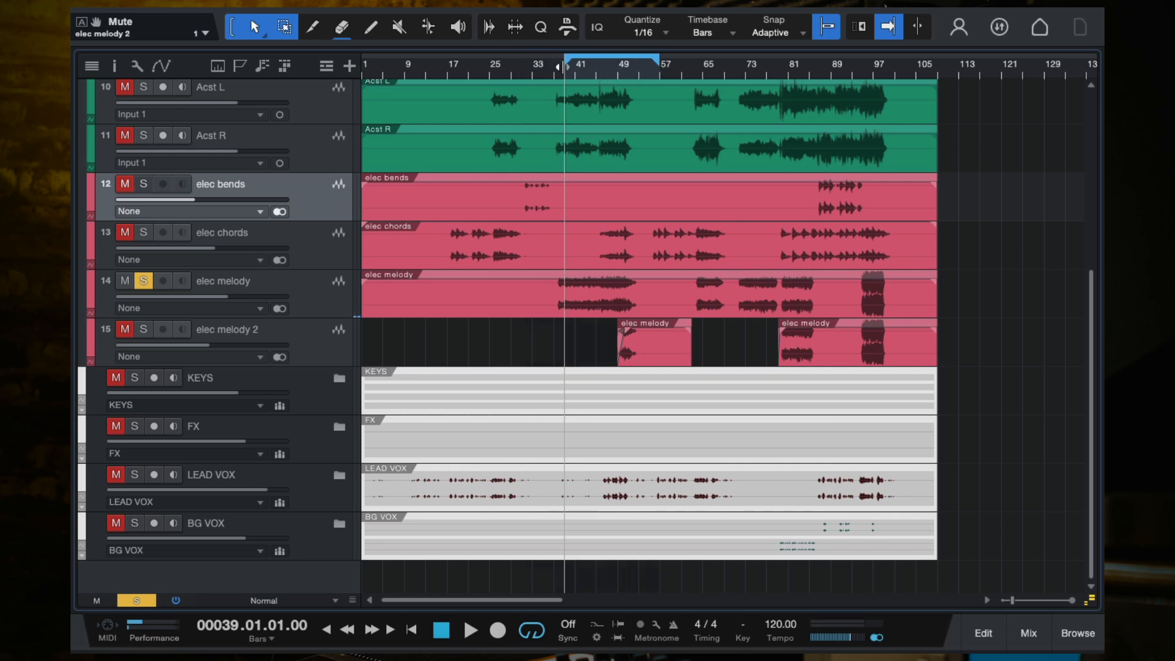
click(570, 105)
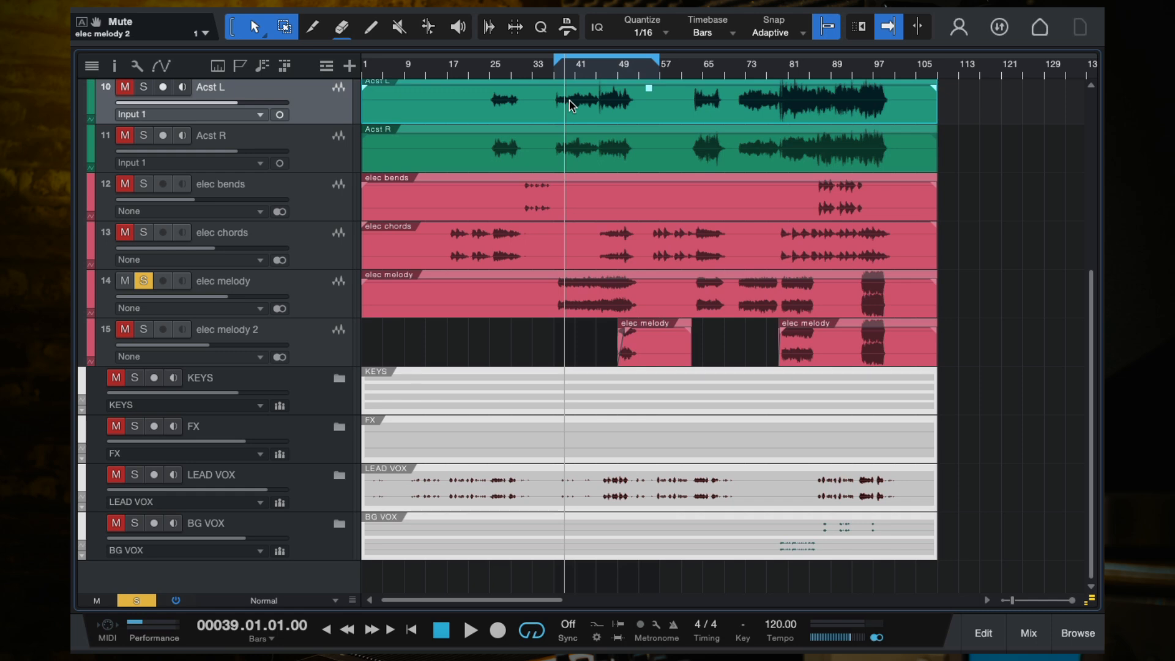
click(993, 353)
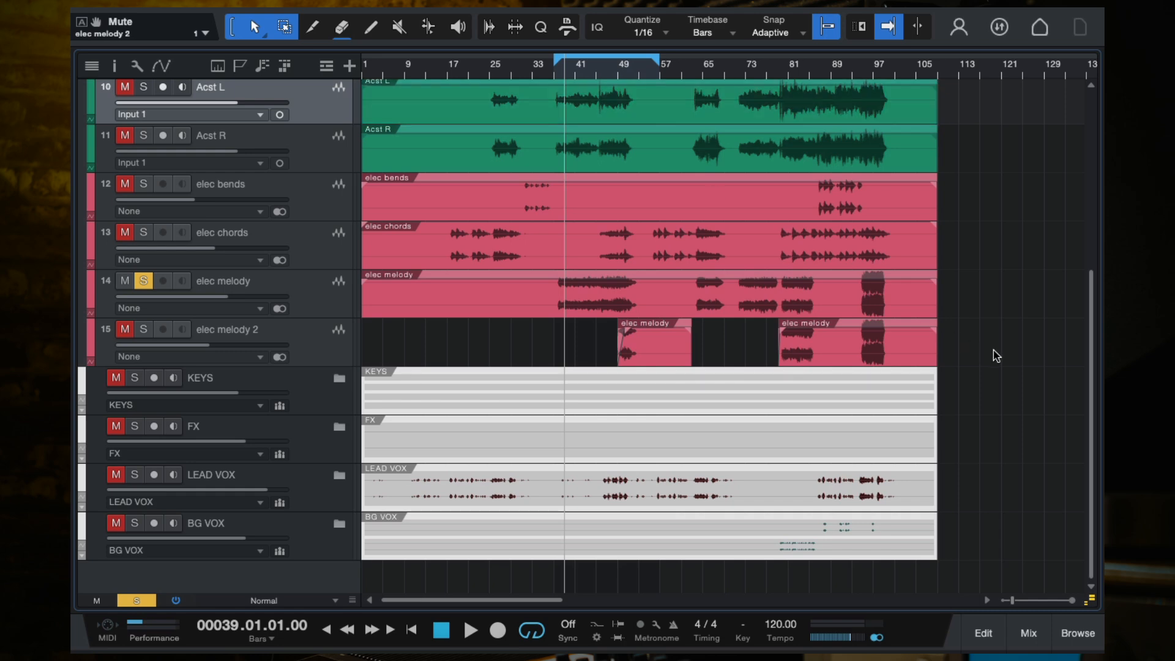
key(space)
key(space)
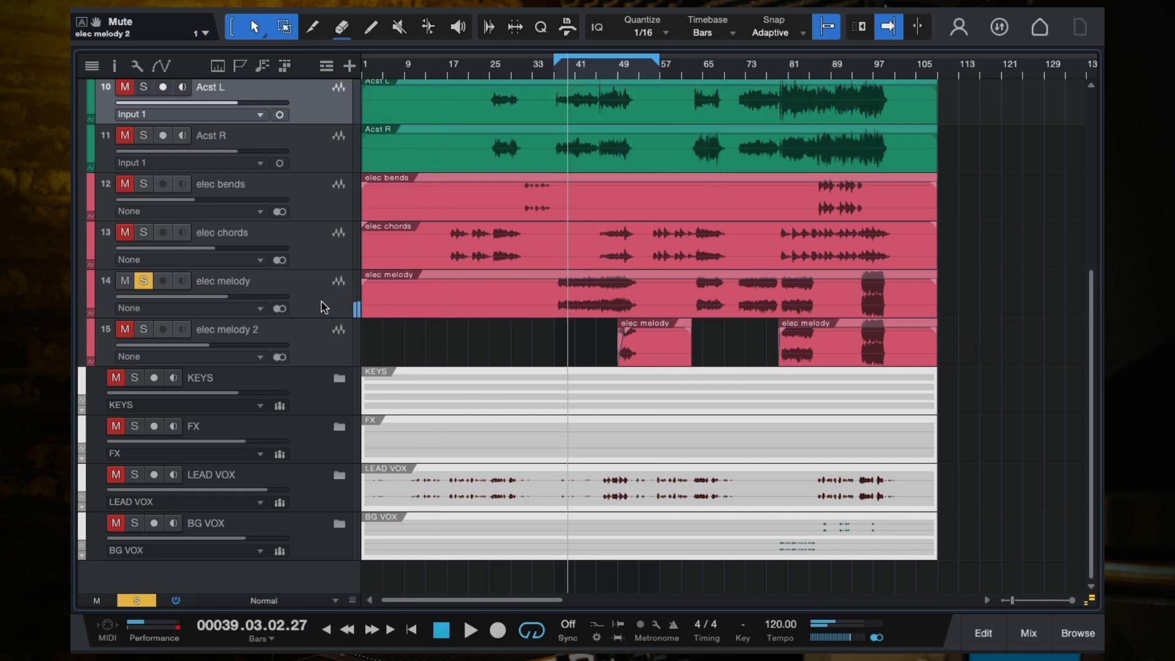
click(317, 307)
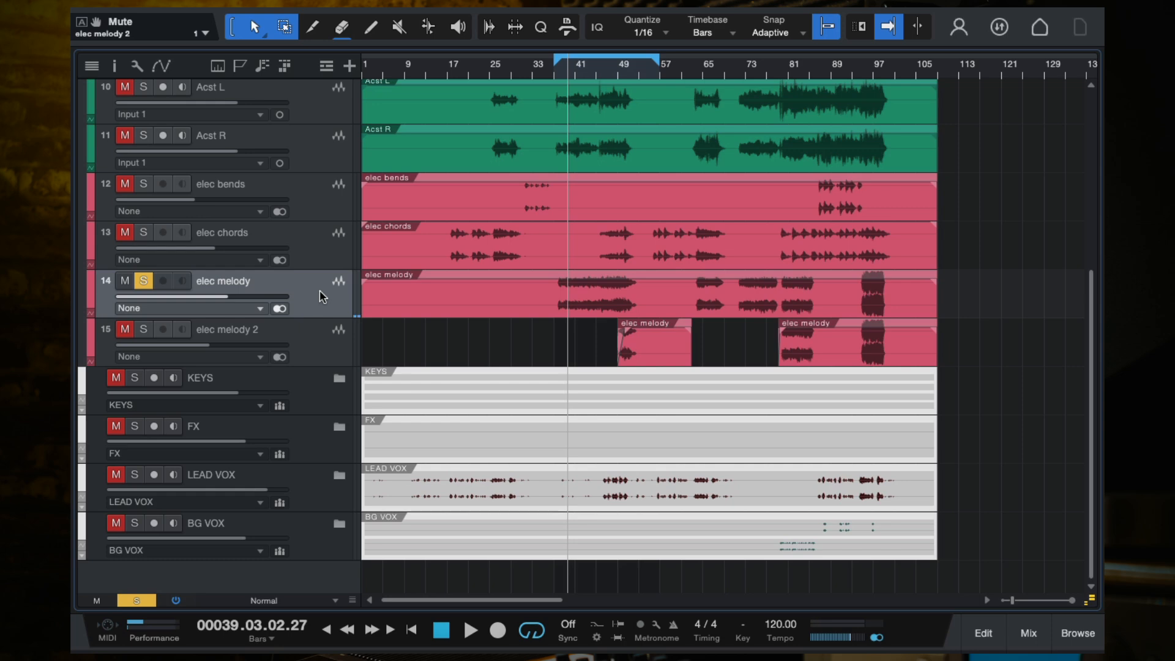
Solo elec melody 2 instead of elec melody and audition it from bar 82 and around bar 96
click(145, 282)
click(144, 329)
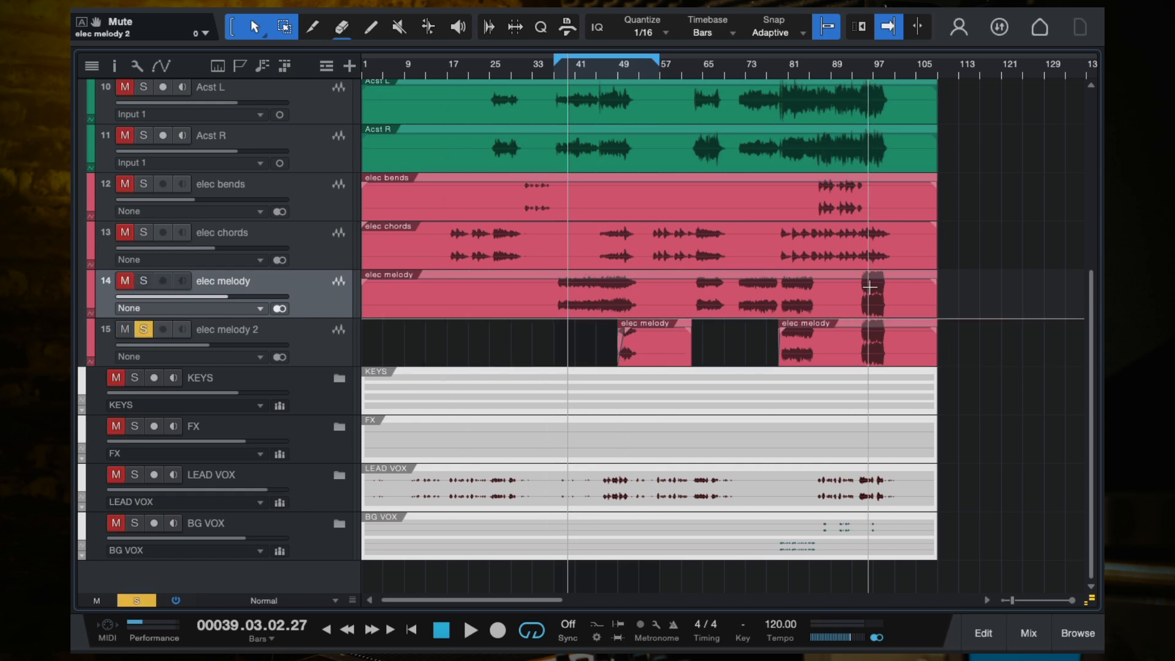
click(793, 67)
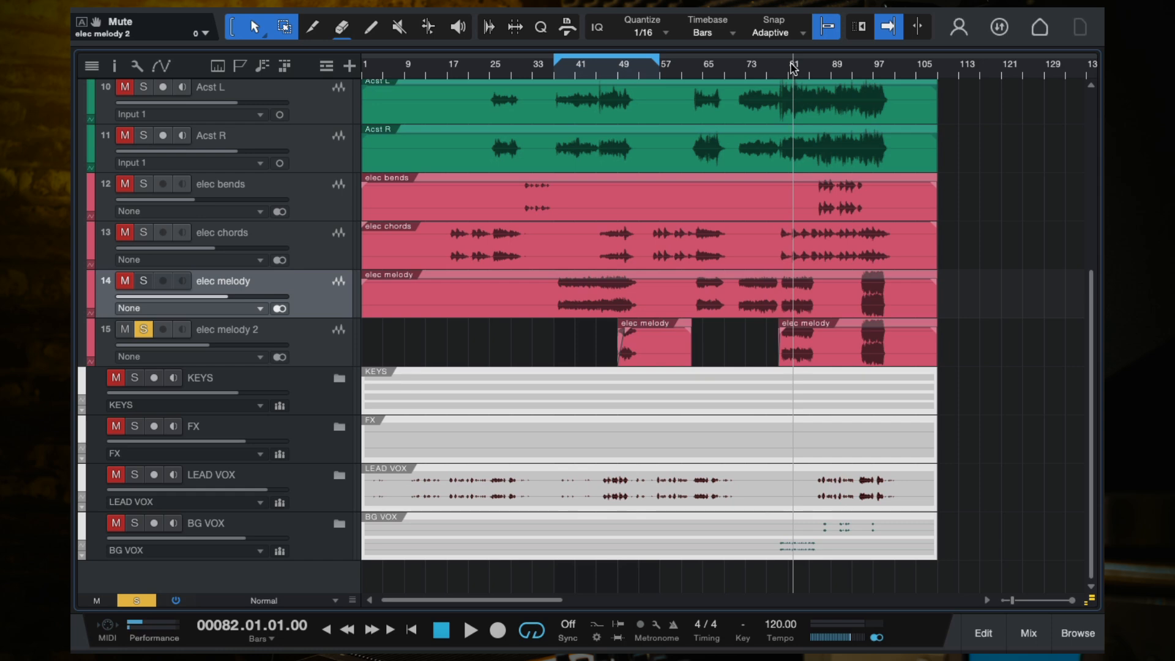
key(space)
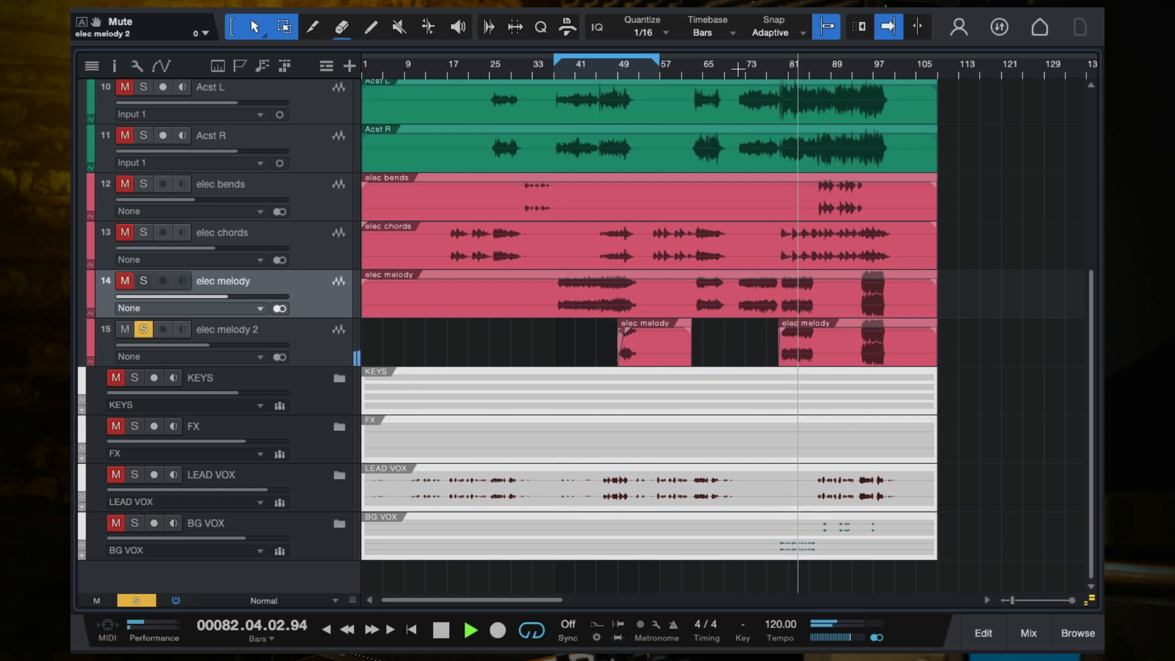
click(868, 70)
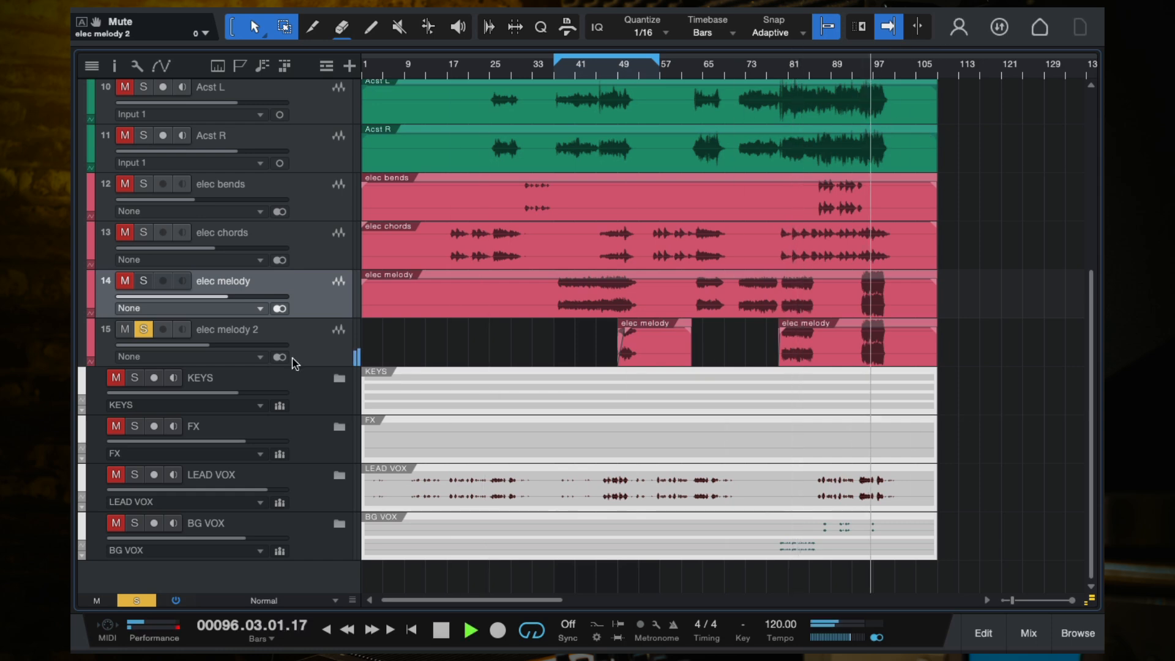
key(space)
Solo elec melody with playback at bar 41 and bypass the Chorus pedal in its GTR Tool Rack stompboxes
click(145, 330)
click(142, 281)
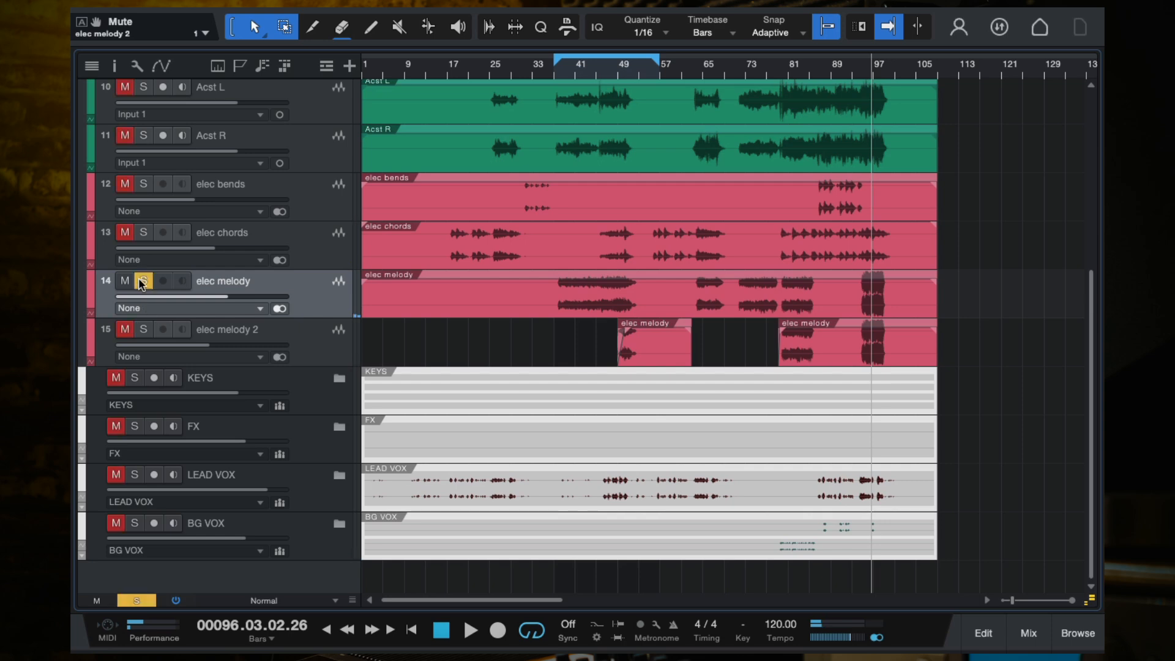
click(577, 72)
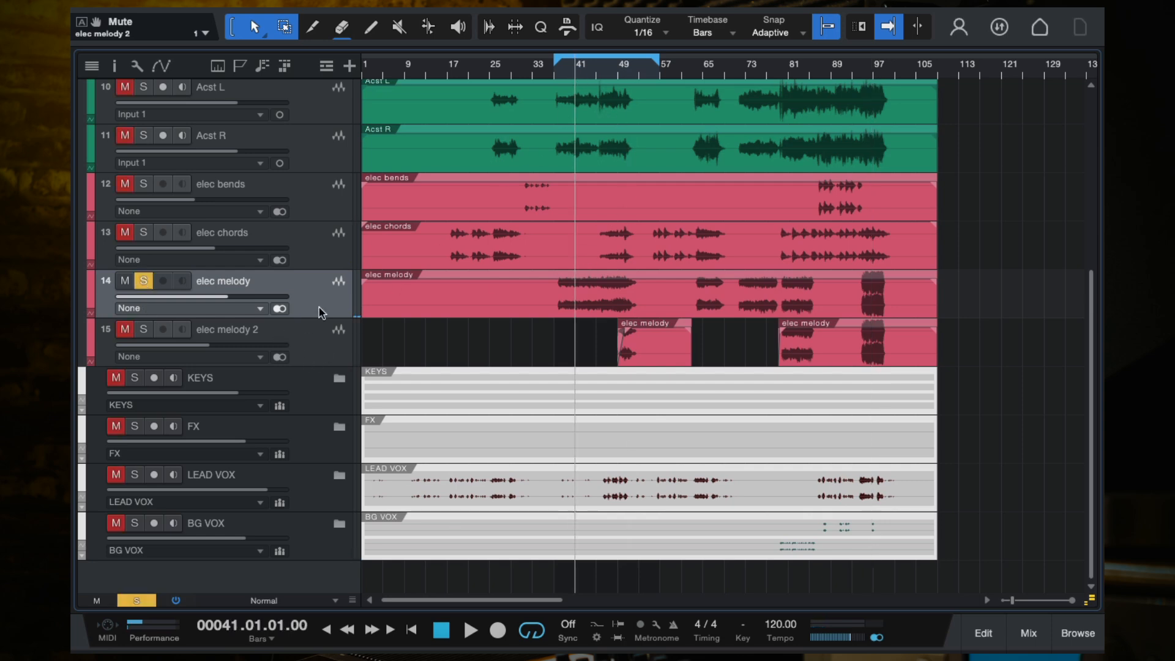
key(F3)
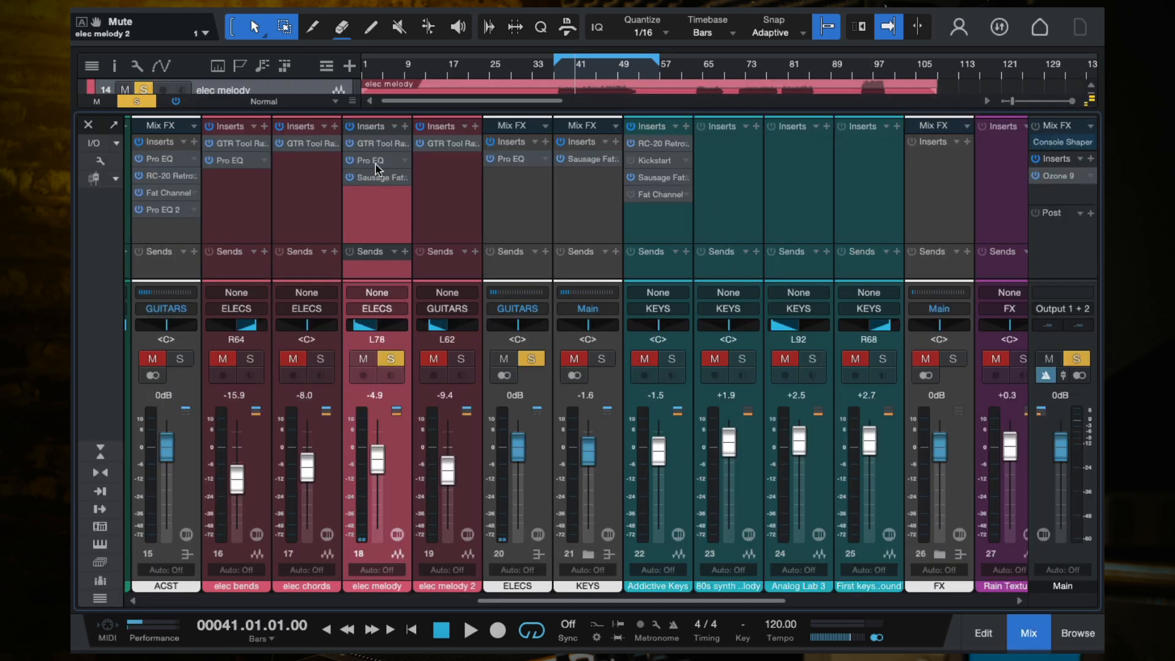
click(375, 145)
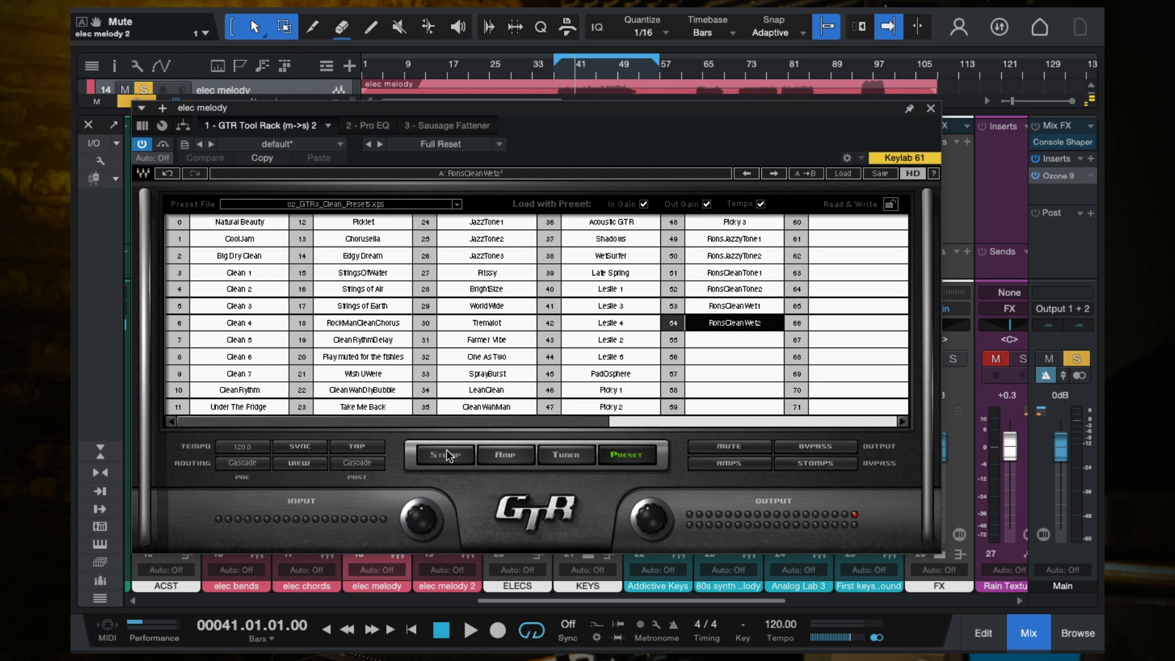
click(451, 454)
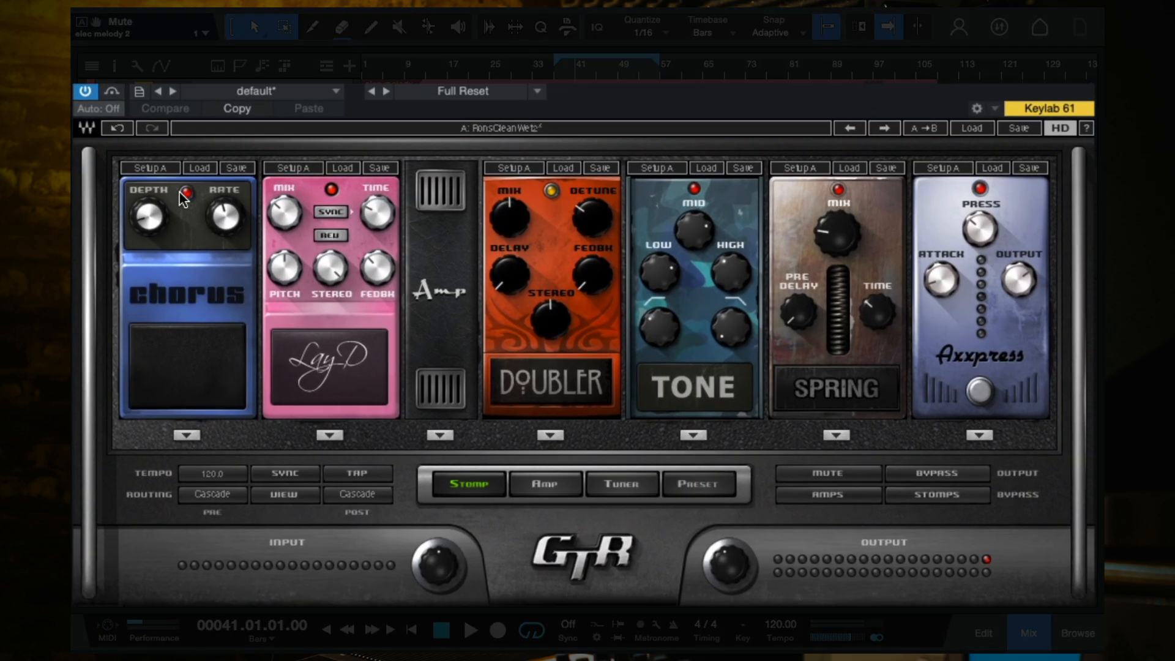
click(222, 226)
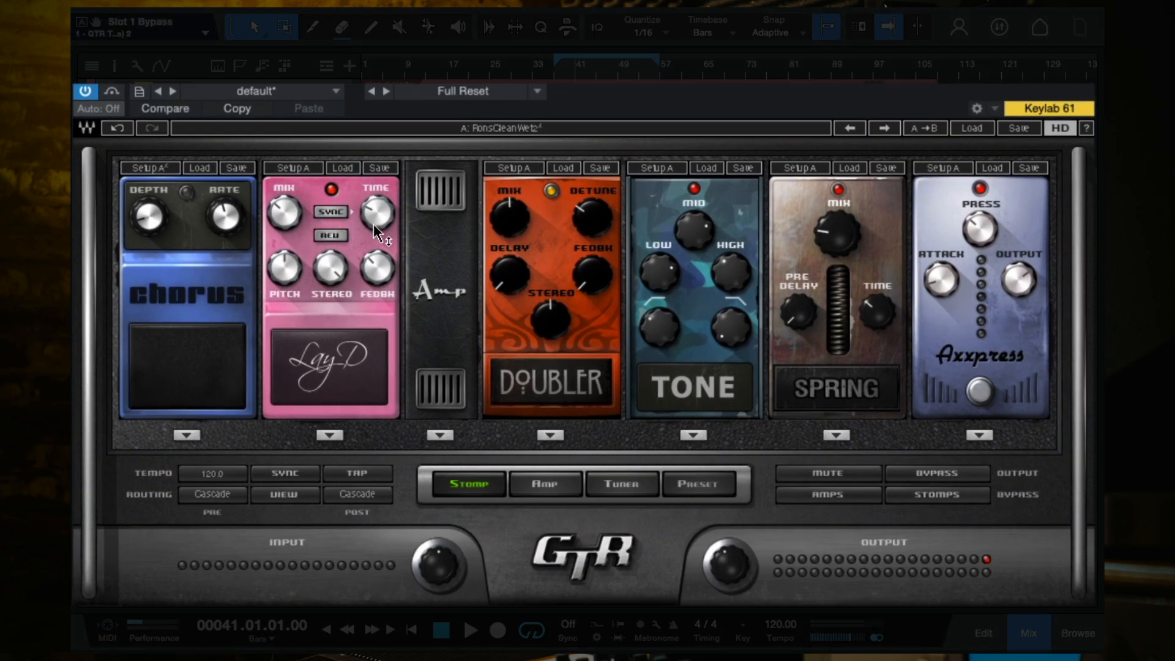
Set the Doubler pedal's Mix to 20 during playback, try a different Chorus depth, and leave the Chorus bypassed
key(space)
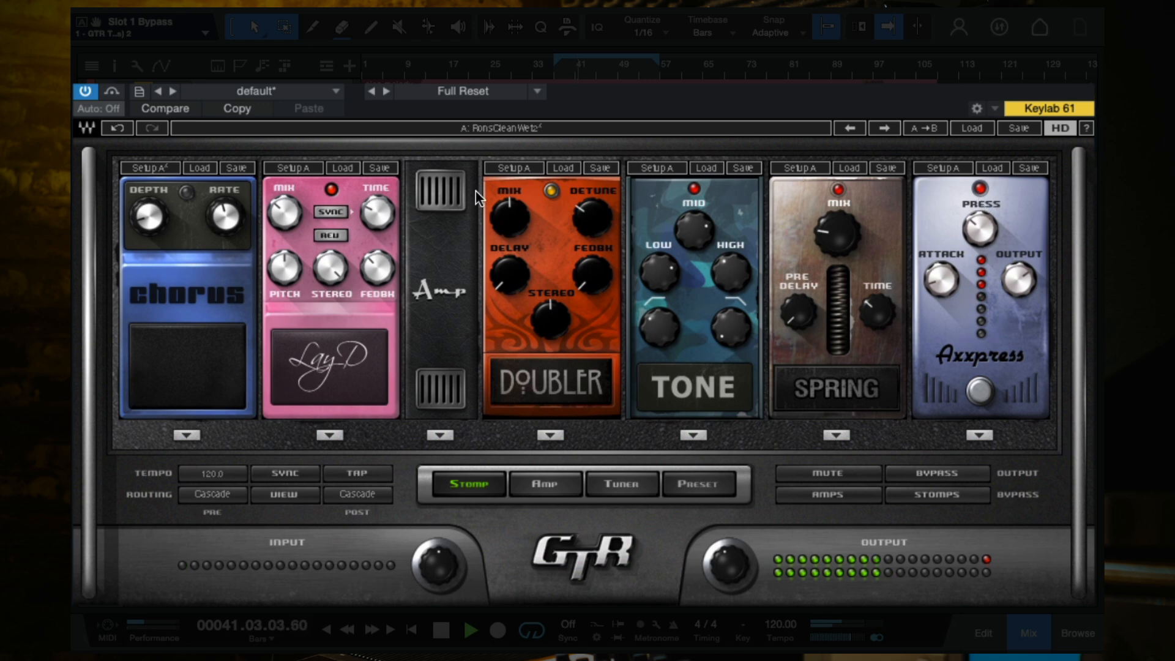
click(548, 194)
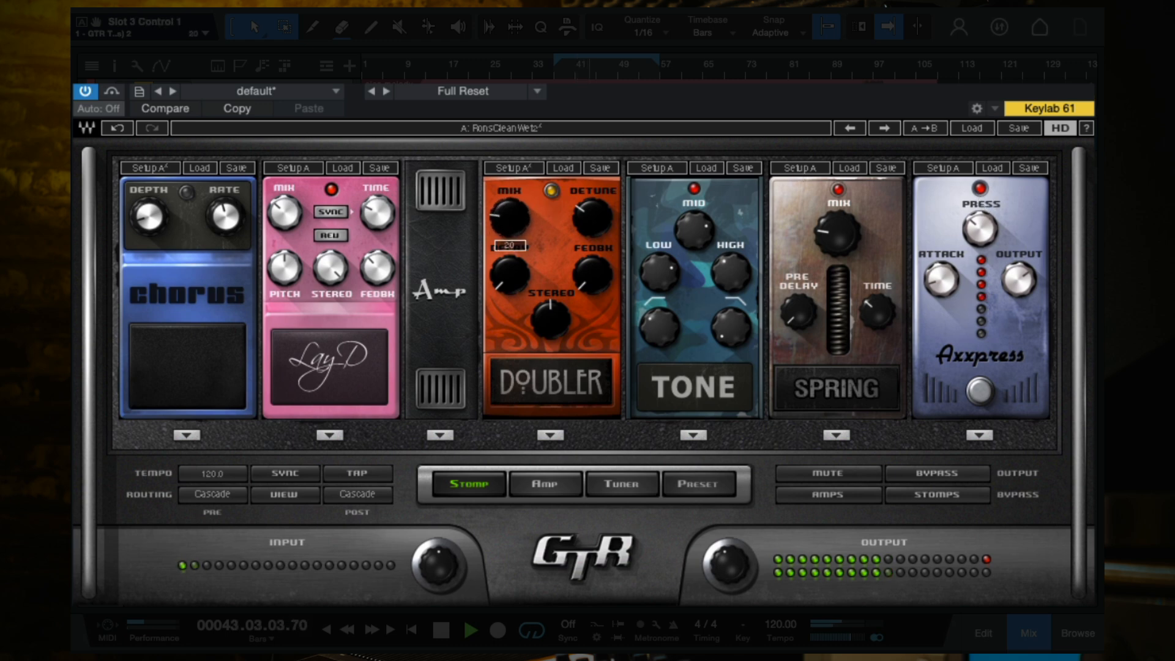
click(188, 191)
mouse_move(151, 229)
mouse_down()
mouse_move(150, 211)
mouse_move(160, 240)
mouse_up()
click(187, 193)
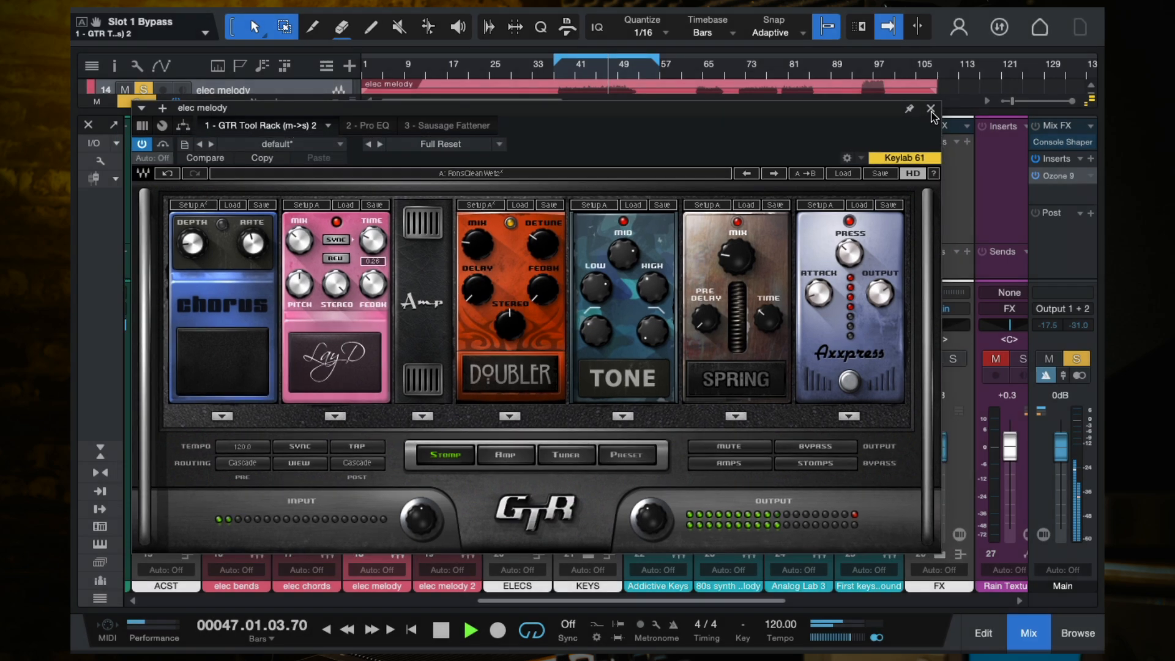
Close the GTR Tool Rack, unsolo elec melody, and lower its volume to -6.2 dB
click(932, 111)
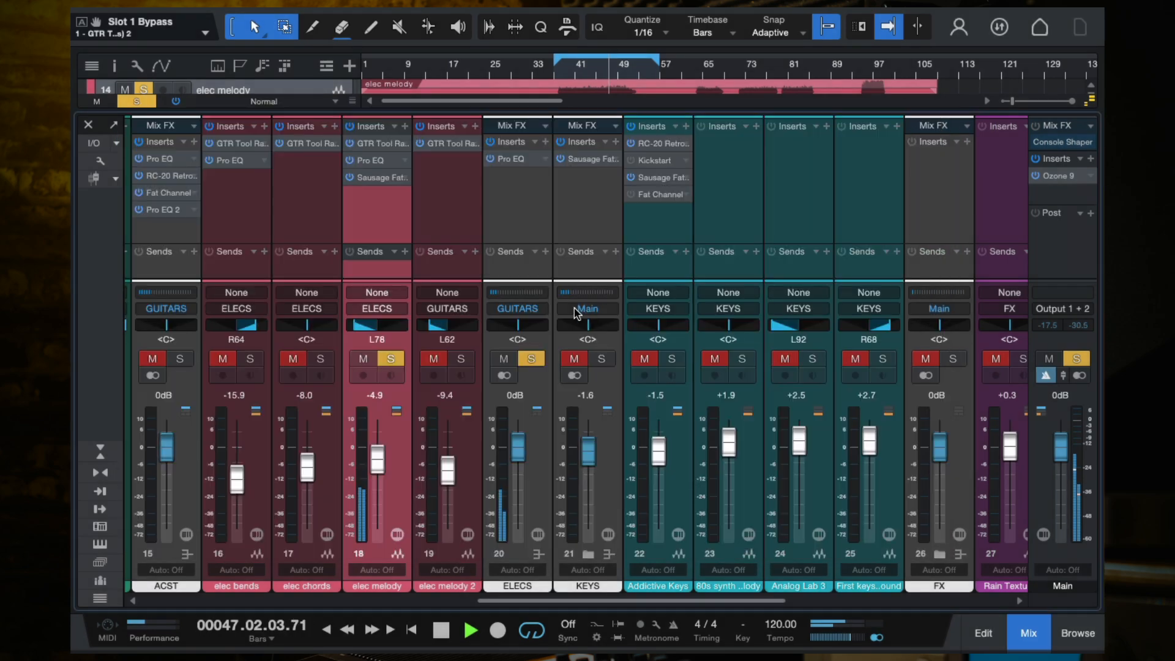
right_click(391, 360)
key(Escape)
click(390, 360)
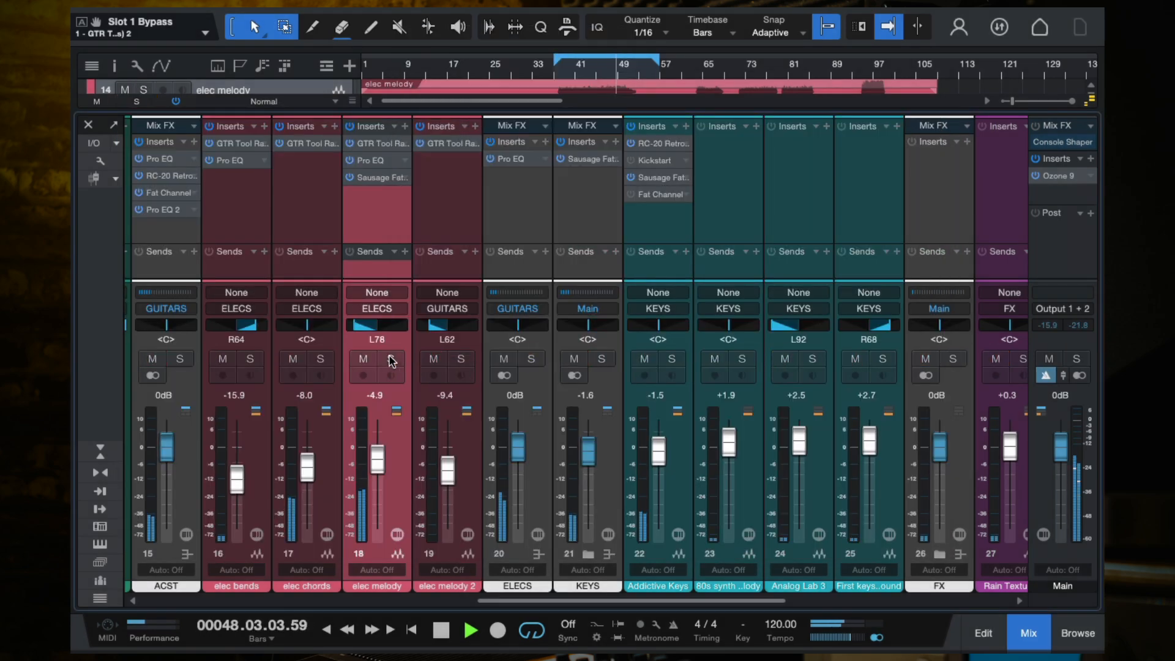
drag(380, 458, 377, 464)
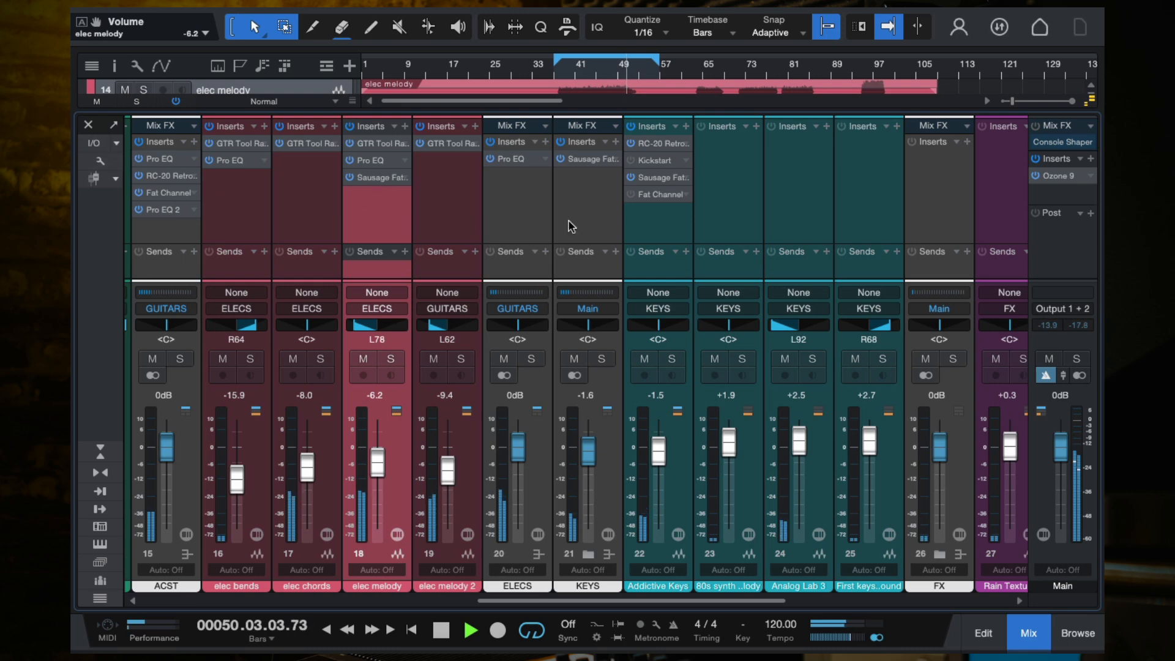
Play the arrangement from around bar 97 and briefly solo elec melody to hear it alone
key(F3)
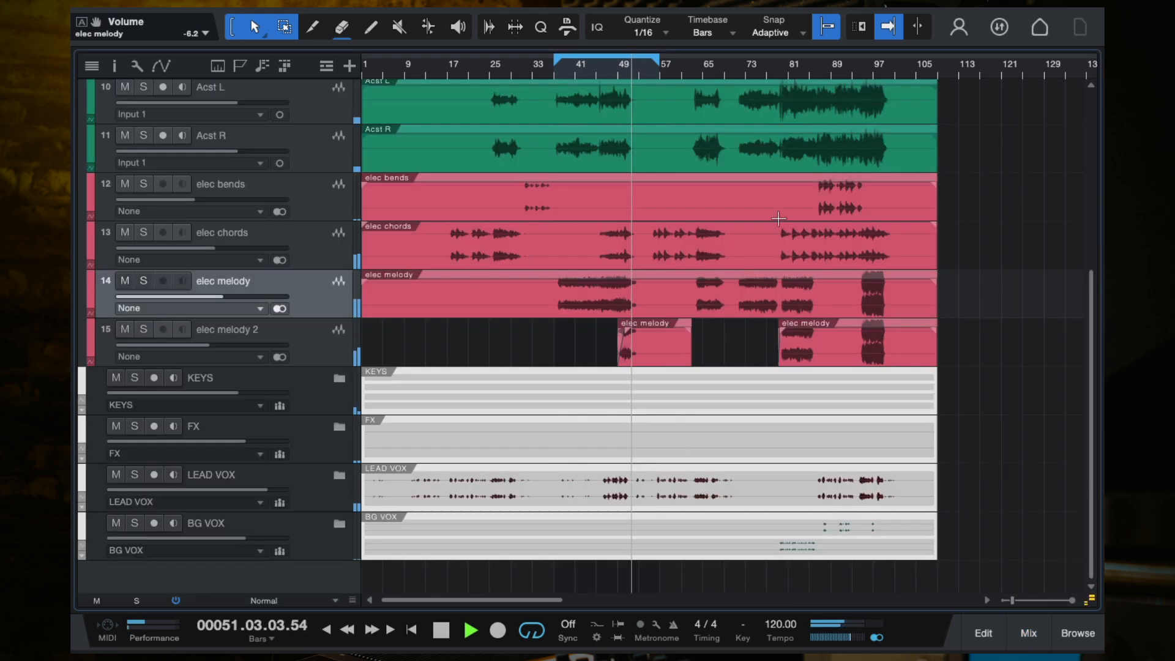
click(874, 70)
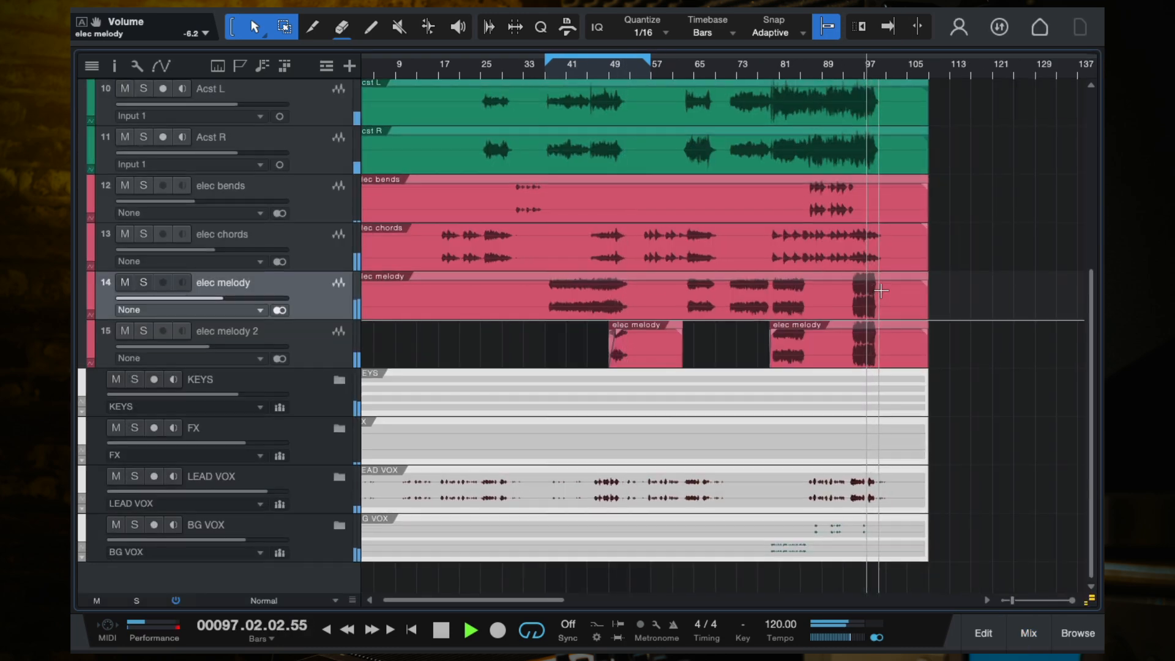
click(140, 282)
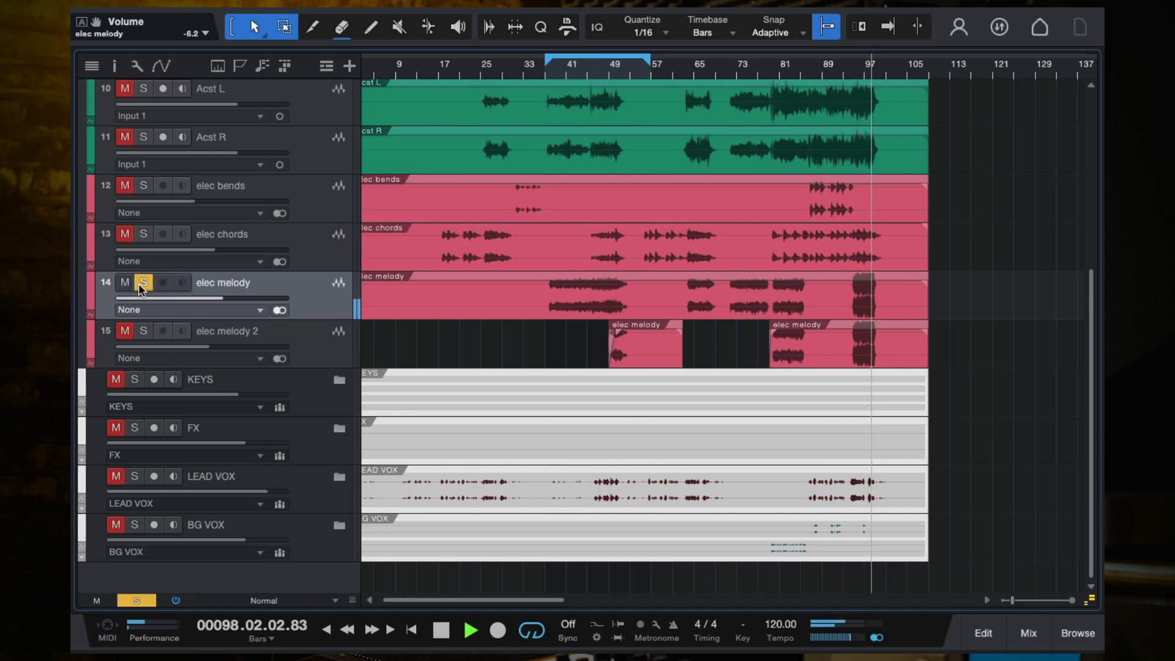
click(140, 283)
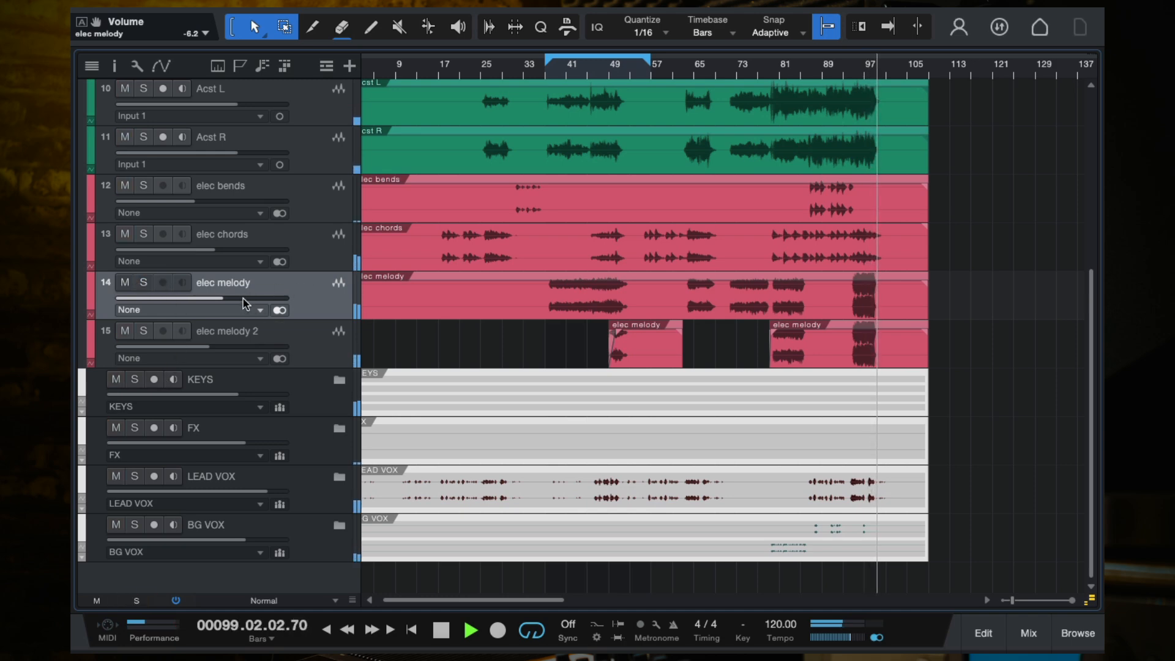
key(space)
Insert the RedlightDist plug-in on the elec melody channel in the mixer
key(F3)
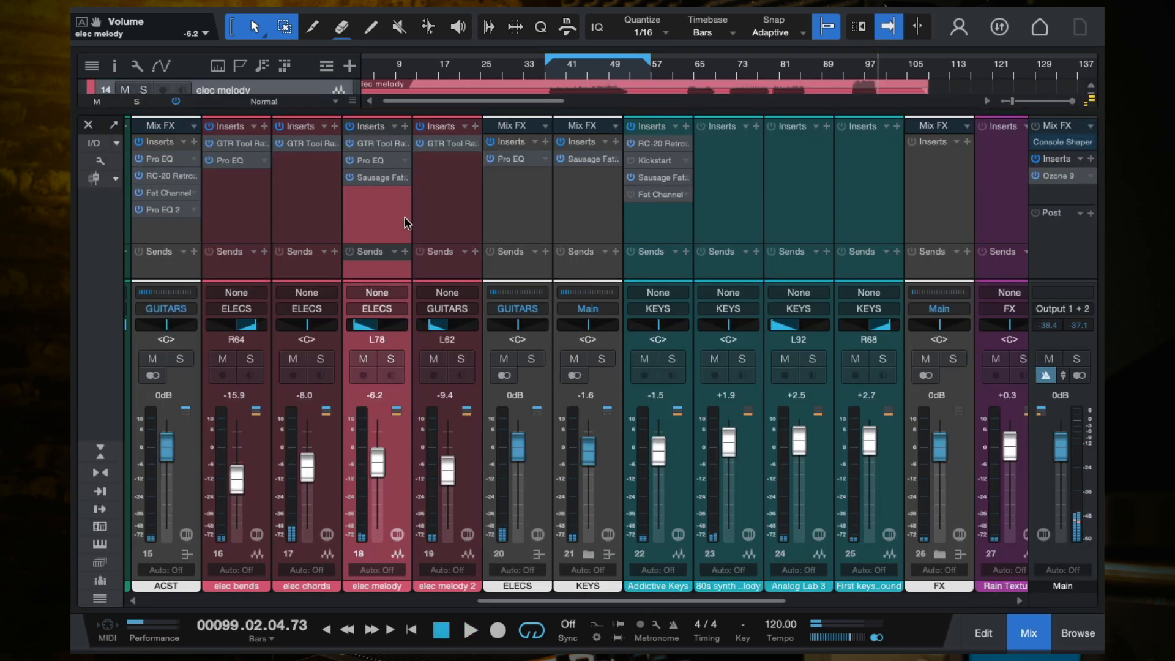
click(407, 128)
text(redl)
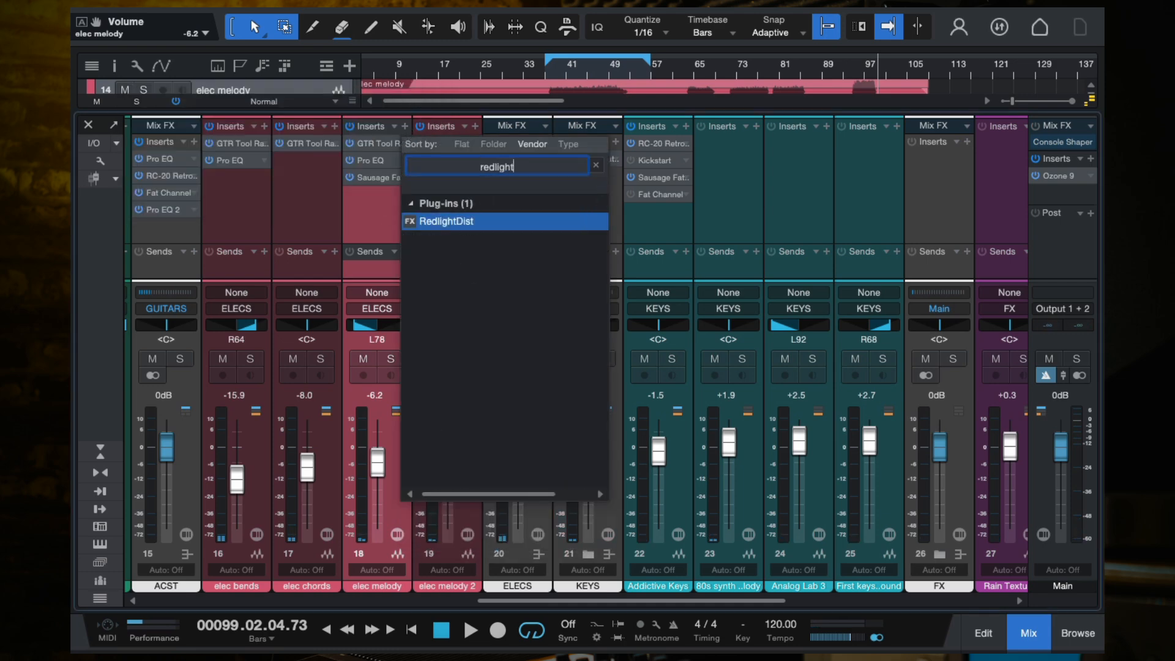
text(ight)
double_click(431, 224)
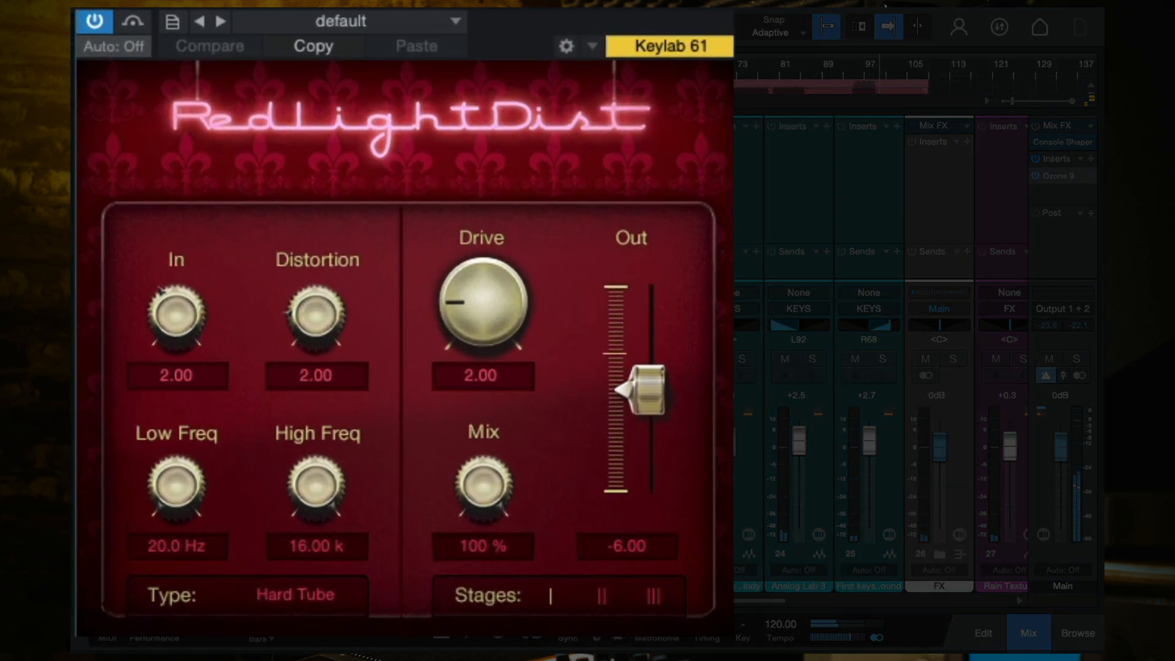
Lower RedlightDist's Out to -10.79, raise Drive to 6.79, and switch the type to Soft Tube
drag(678, 417, 657, 434)
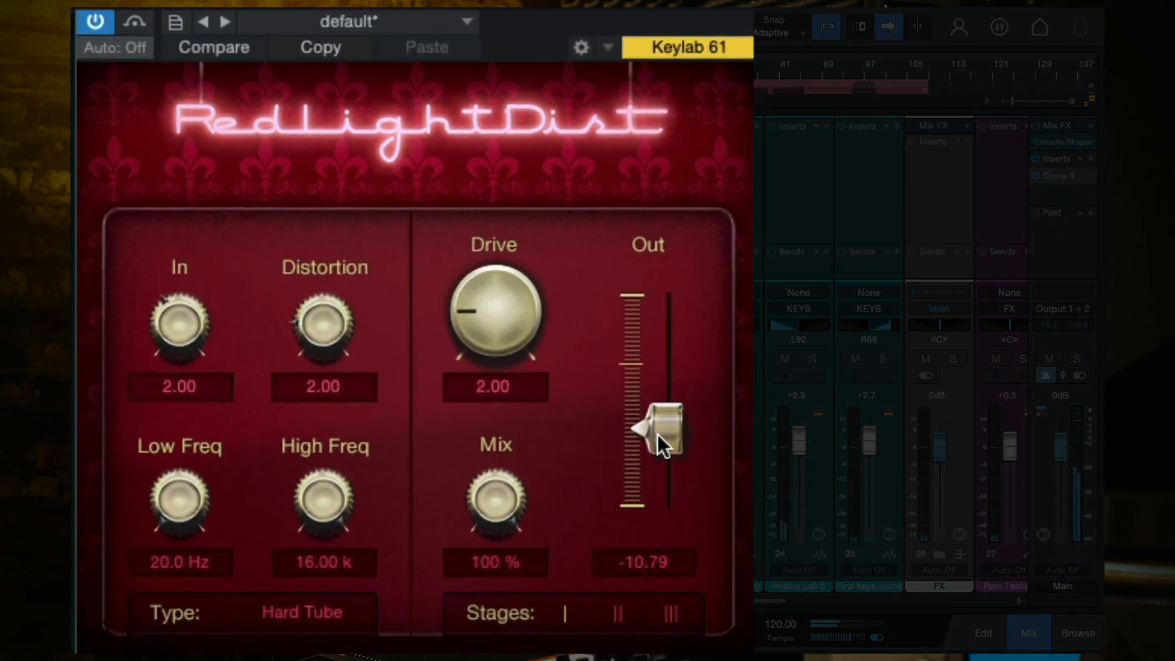
drag(481, 315, 485, 182)
click(329, 610)
click(331, 650)
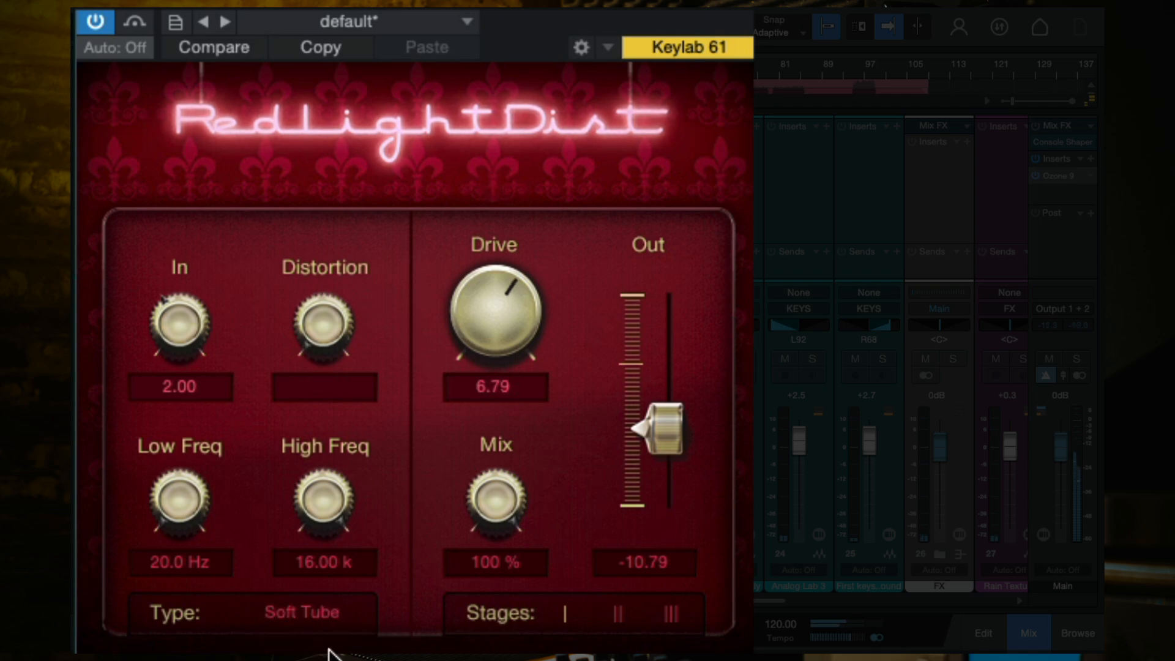
Change RedlightDist's type to OpAmp and raise its Drive to 7.17
click(340, 608)
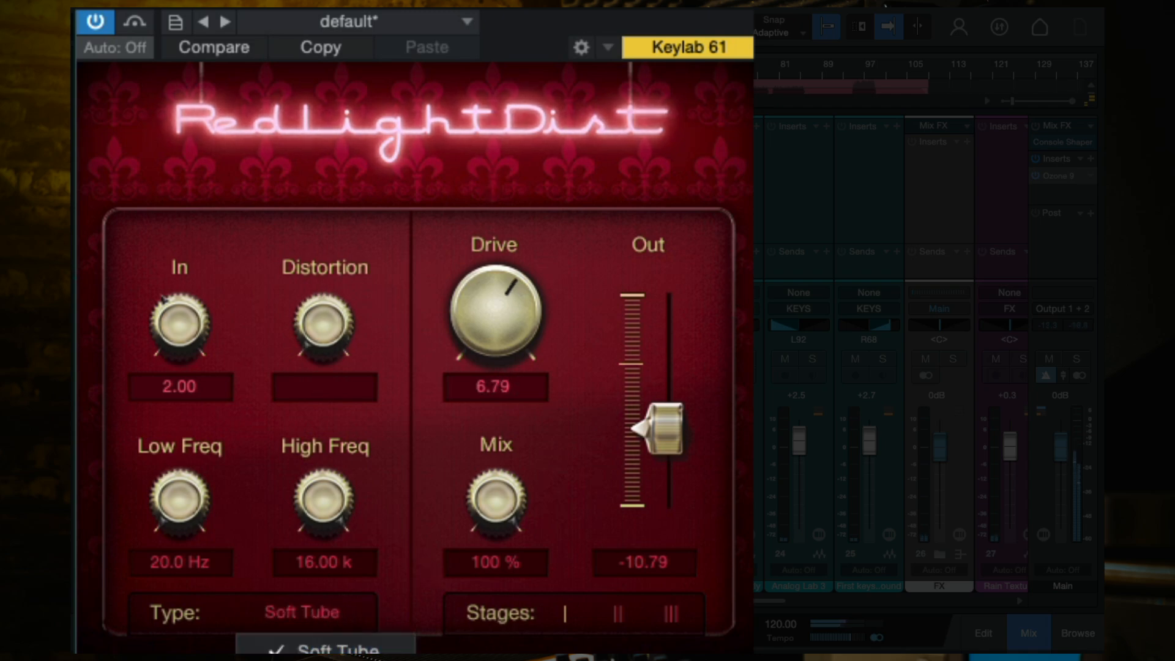
click(344, 658)
click(315, 628)
click(342, 660)
drag(553, 390, 530, 333)
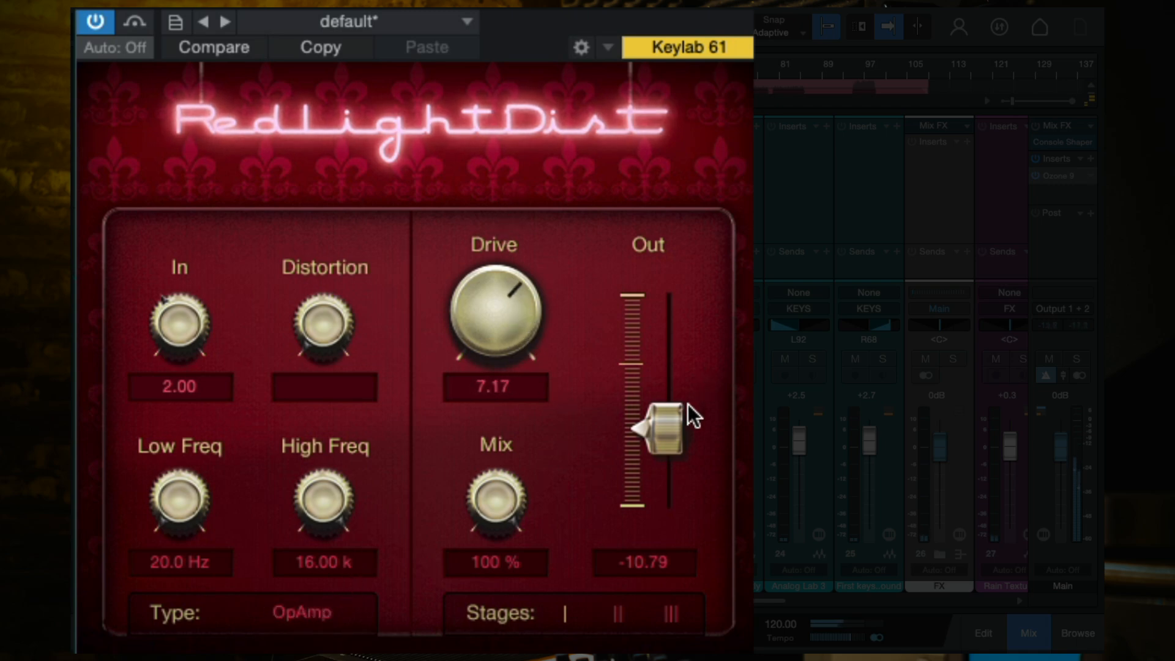
Compare RedlightDist with bypass during playback, and settle on two stages with Drive at 5.58 and Out at -8.98 dB
drag(688, 405, 651, 423)
click(96, 22)
click(96, 22)
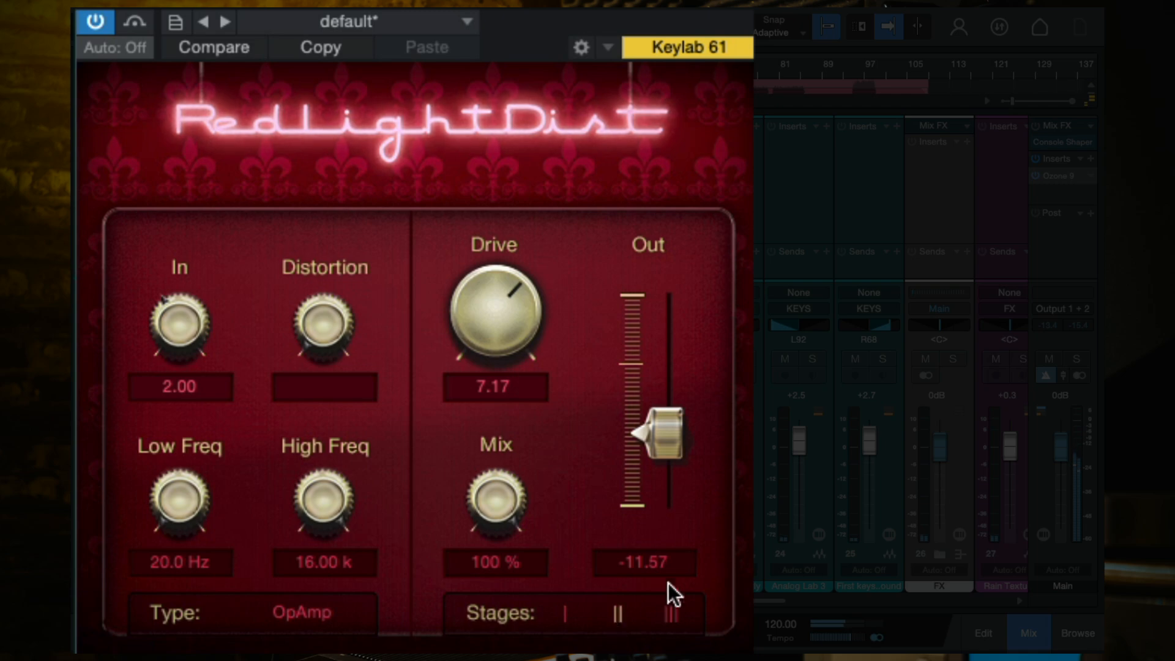
drag(497, 333, 523, 403)
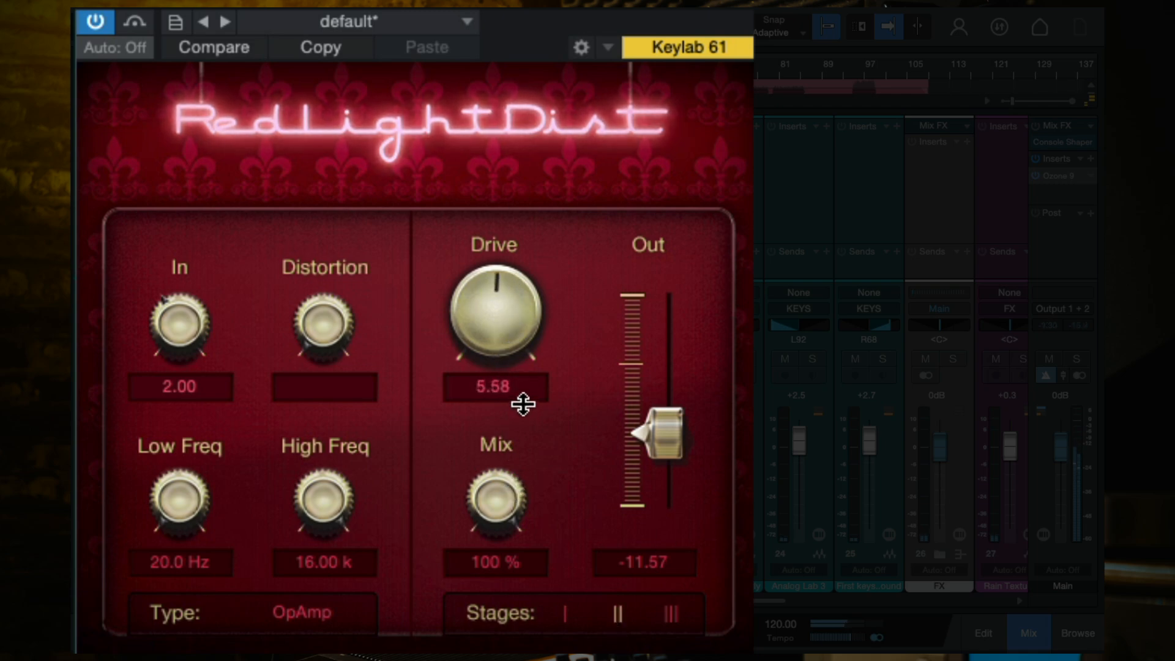
click(850, 68)
mouse_move(674, 418)
mouse_down()
mouse_move(668, 340)
mouse_move(662, 420)
mouse_up()
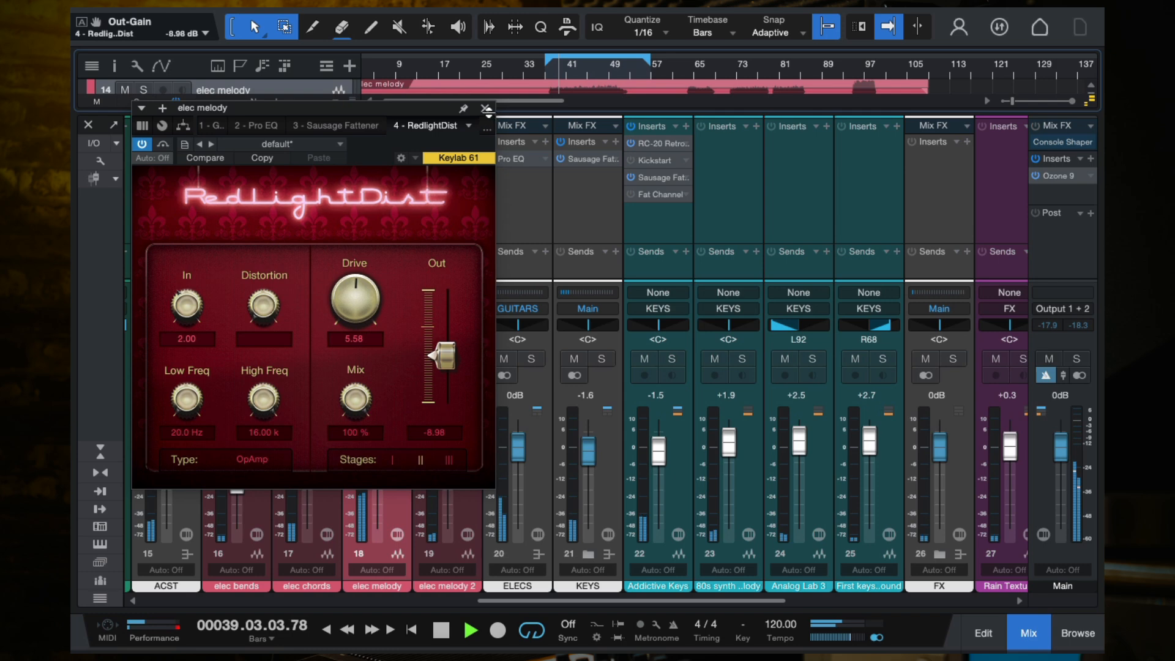
Close RedlightDist, lower the elec melody volume to -6.8 dB, and save the song
click(487, 109)
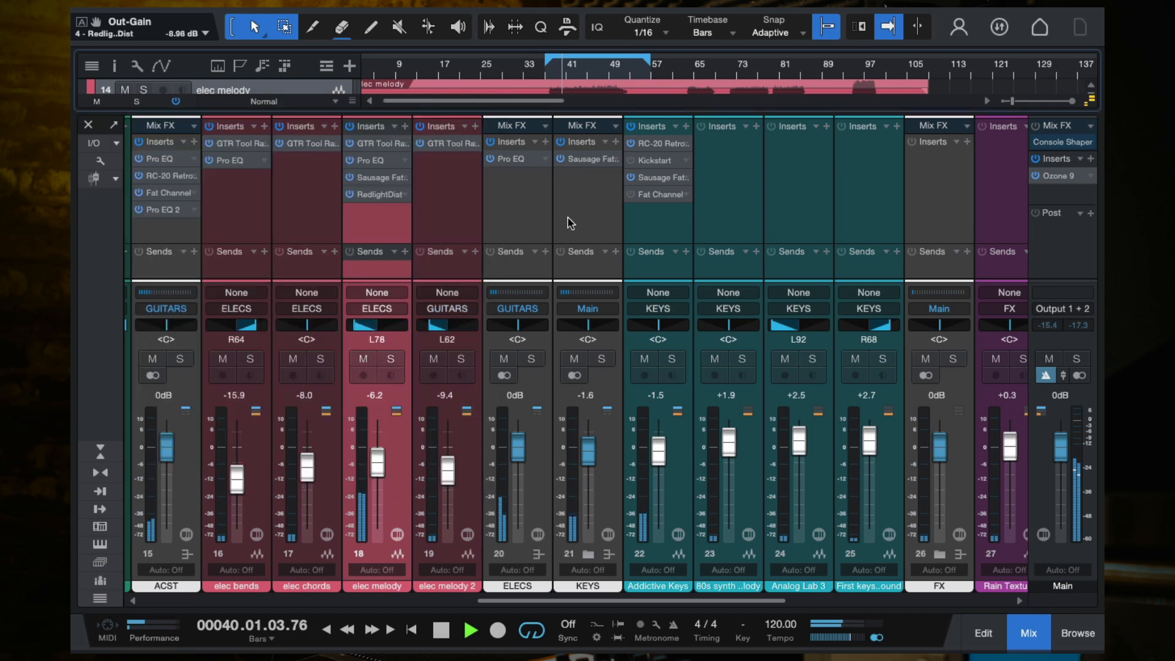
drag(376, 464, 376, 467)
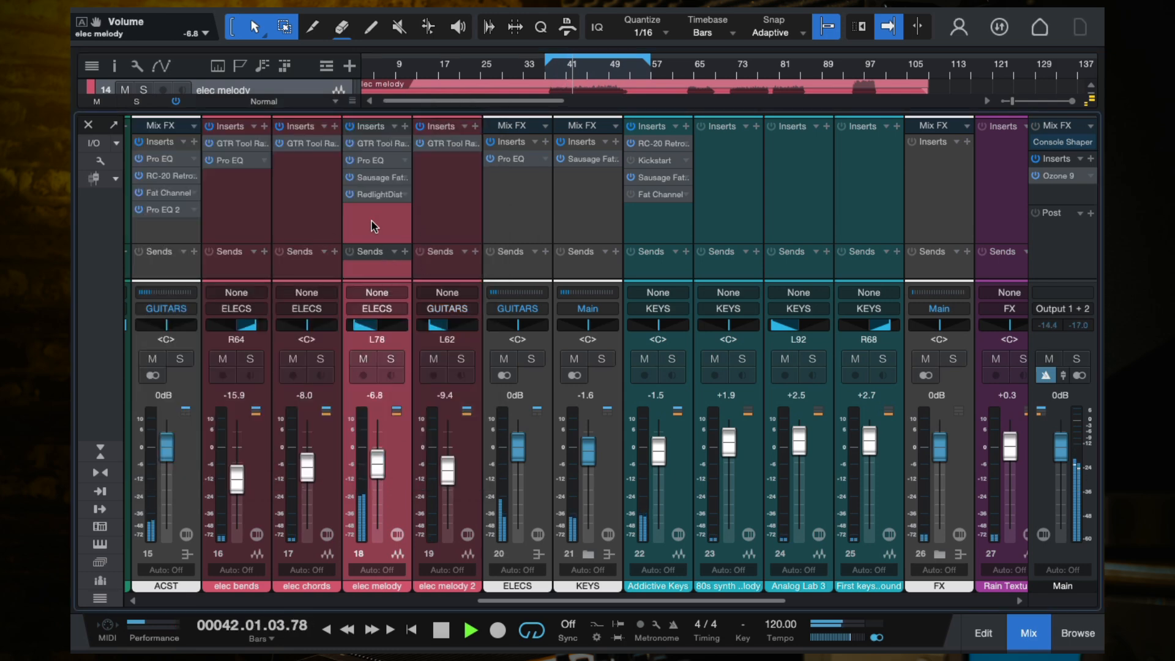
key(ctrl+s)
Insert Fat Channel on elec melody, switch its Compressor off, and show only the Equalizer section
click(404, 126)
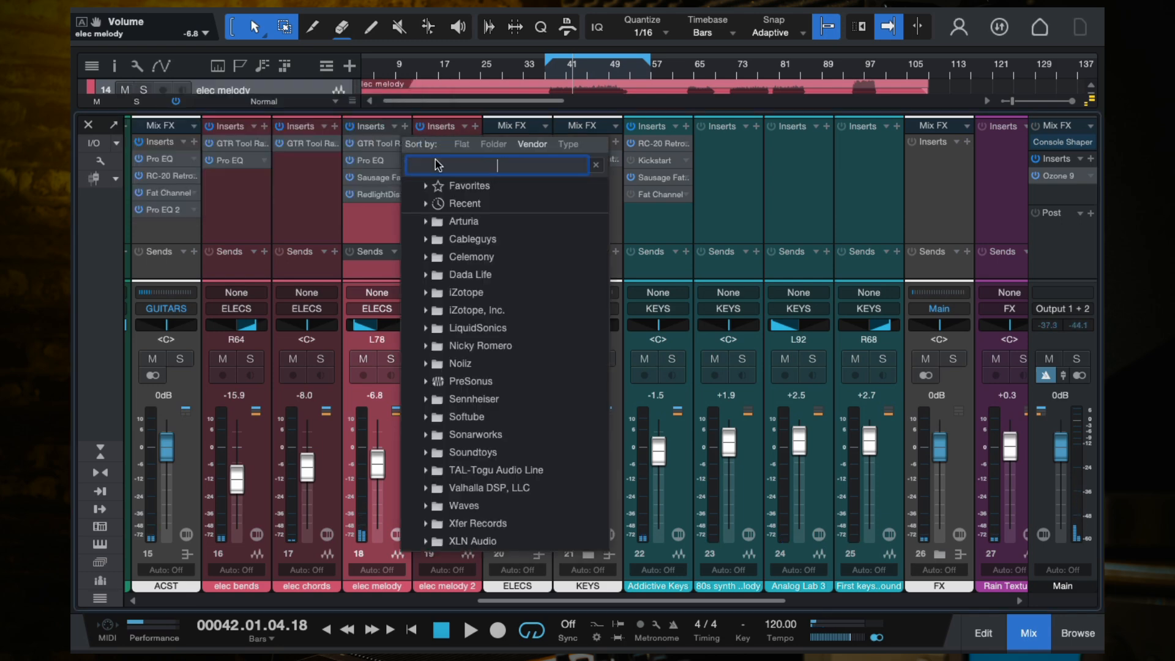
text(fat)
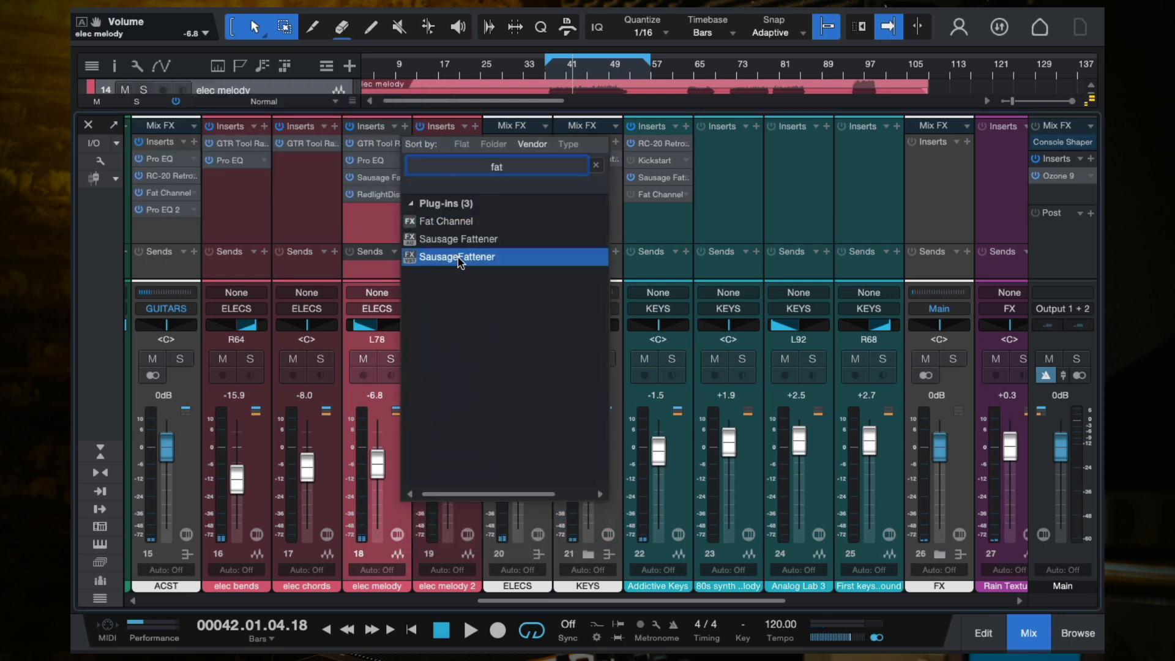
click(426, 228)
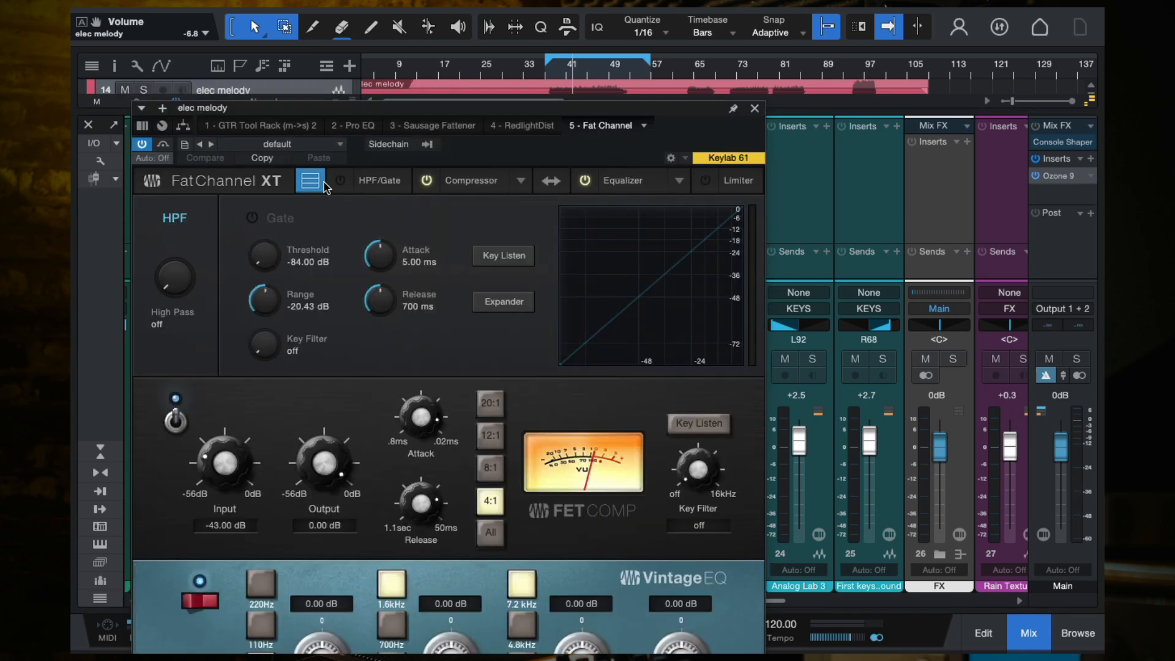
click(322, 181)
click(425, 181)
click(618, 181)
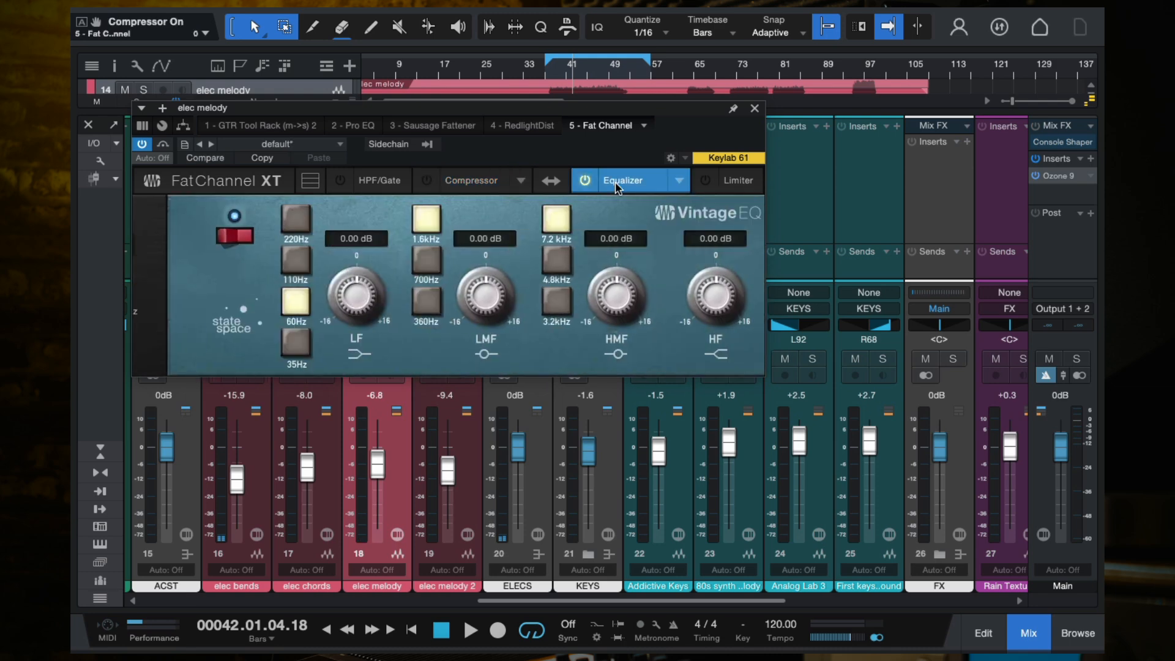
Boost the Vintage EQ's HF to 7.04 dB and cut HMF to -4.96 dB at 3.2 kHz, sweeping the gains during playback
mouse_move(681, 287)
mouse_down()
mouse_move(681, 196)
mouse_move(689, 274)
mouse_up()
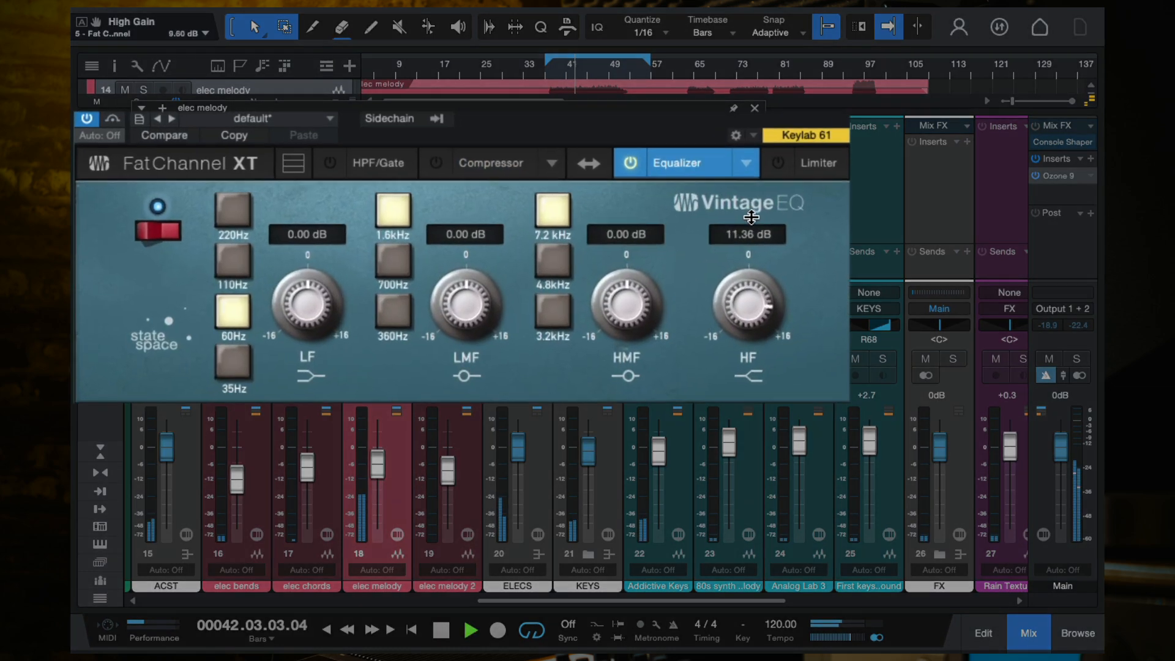
drag(973, 285, 987, 133)
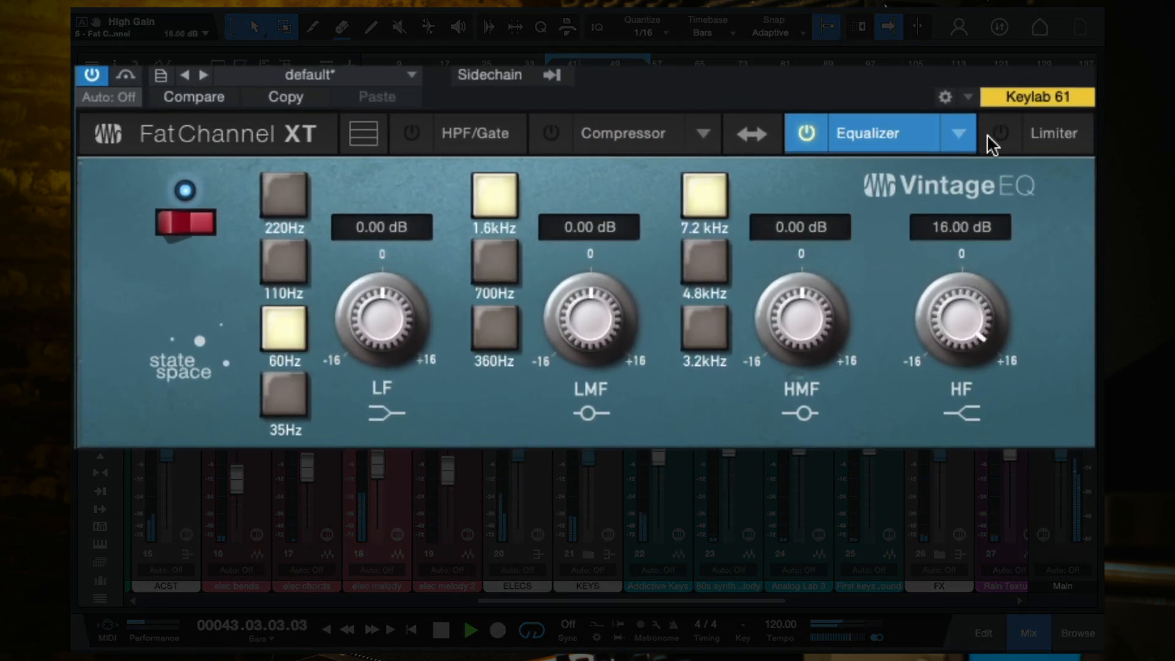
drag(966, 306, 885, 337)
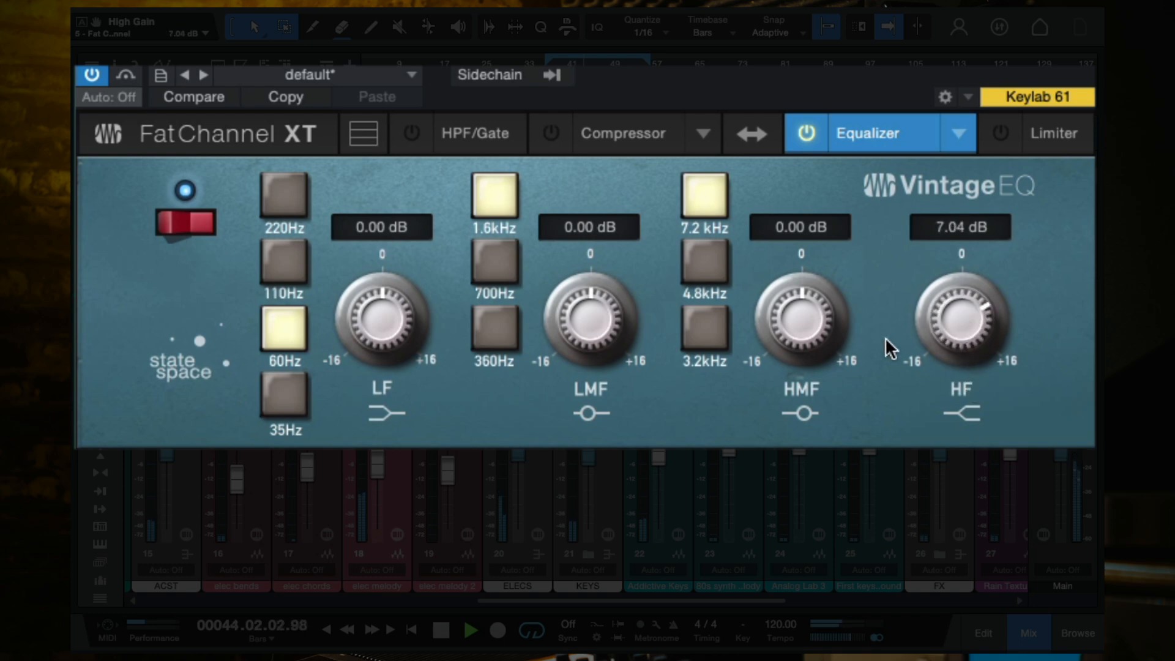
click(699, 260)
drag(801, 319, 802, 135)
drag(825, 213, 834, 406)
click(704, 329)
Try HF at 6.40 dB, raise it to 16 dB, and ease the HMF cut to -3.04 dB
drag(992, 316, 983, 131)
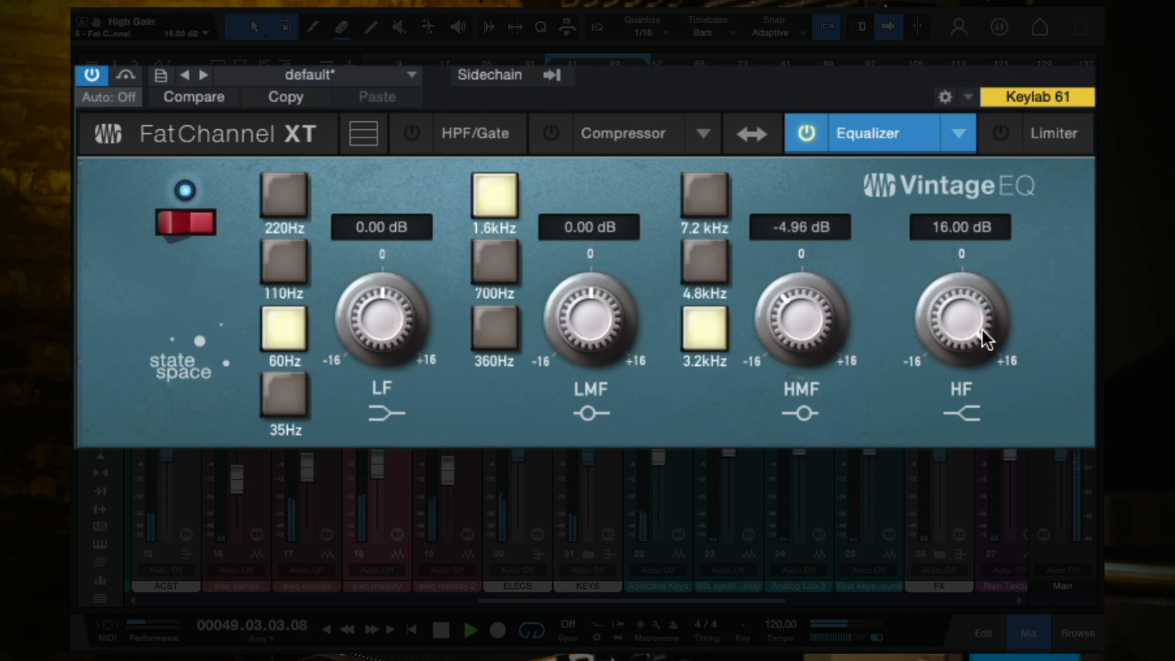
drag(986, 336, 983, 382)
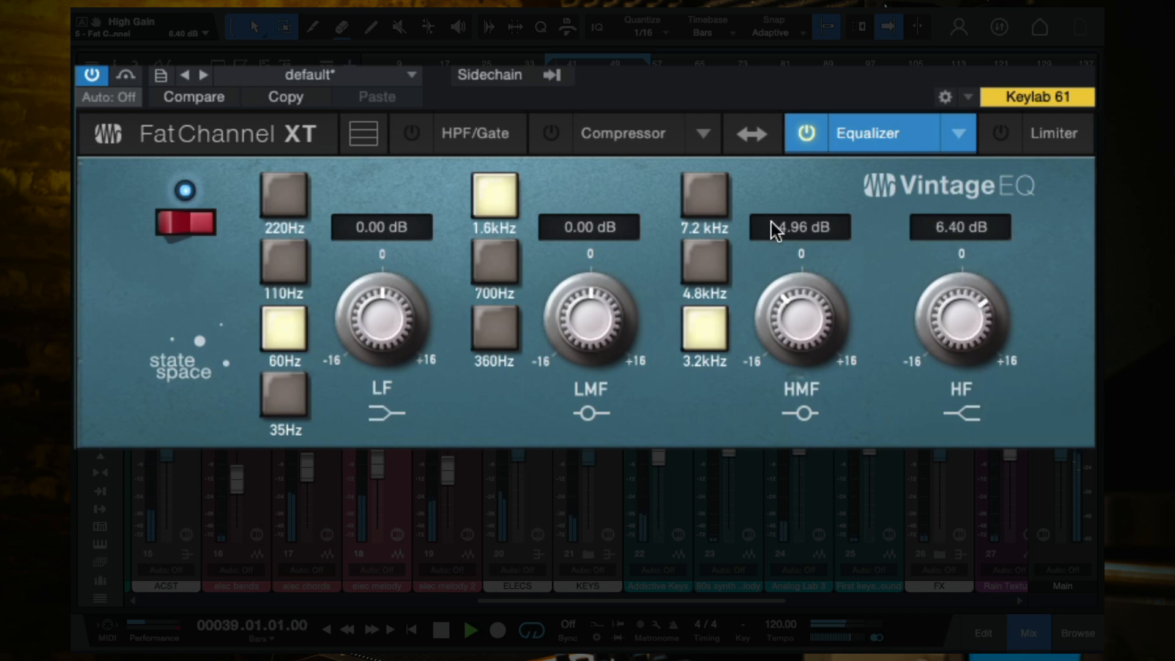
mouse_move(802, 319)
mouse_down()
mouse_move(792, 204)
mouse_move(805, 307)
mouse_up()
drag(943, 308, 938, 163)
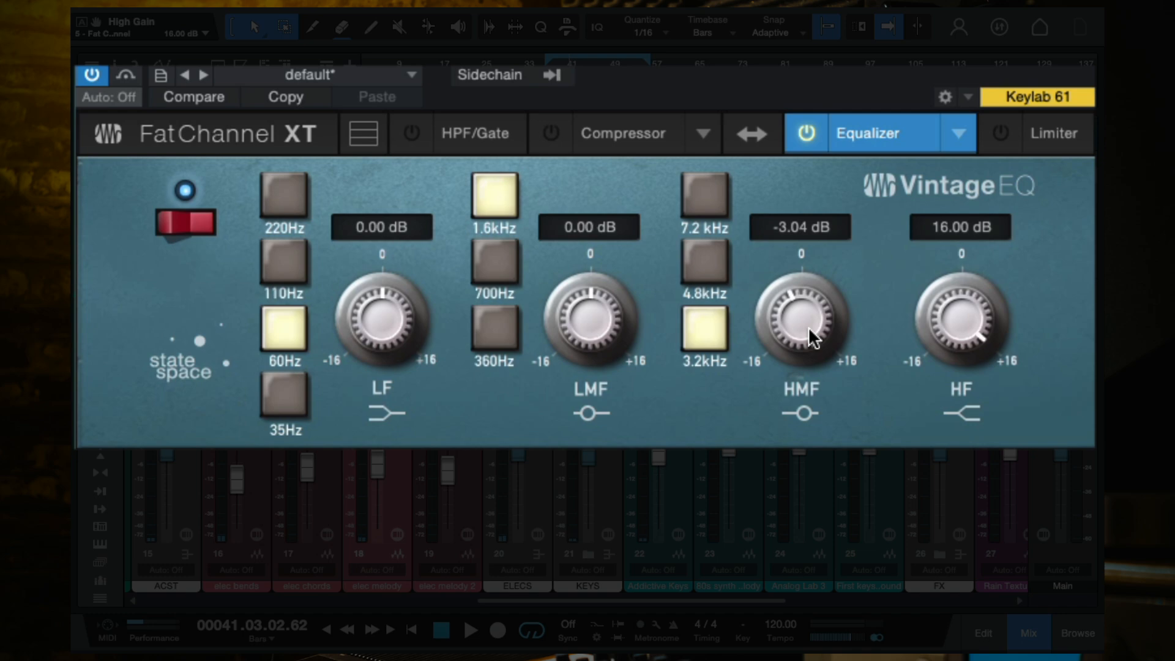
Fine-tune the HMF cut to about -3.20 dB by ear during playback, keeping HF at 16 dB
key(space)
drag(808, 325, 814, 266)
drag(810, 317, 817, 383)
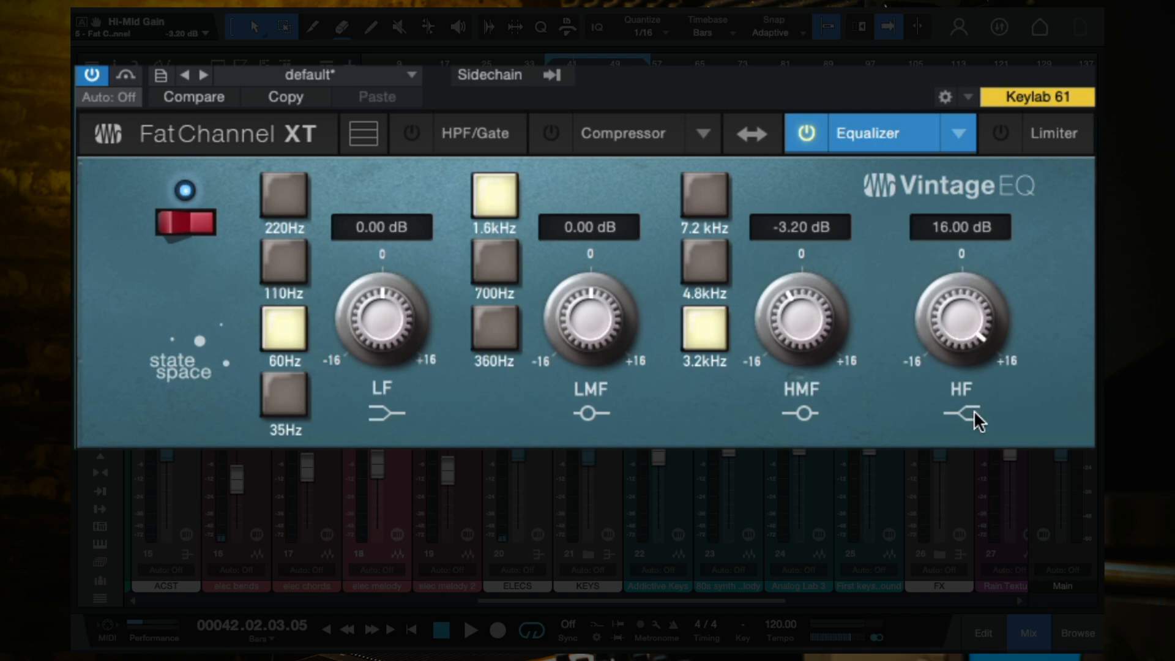
key(space)
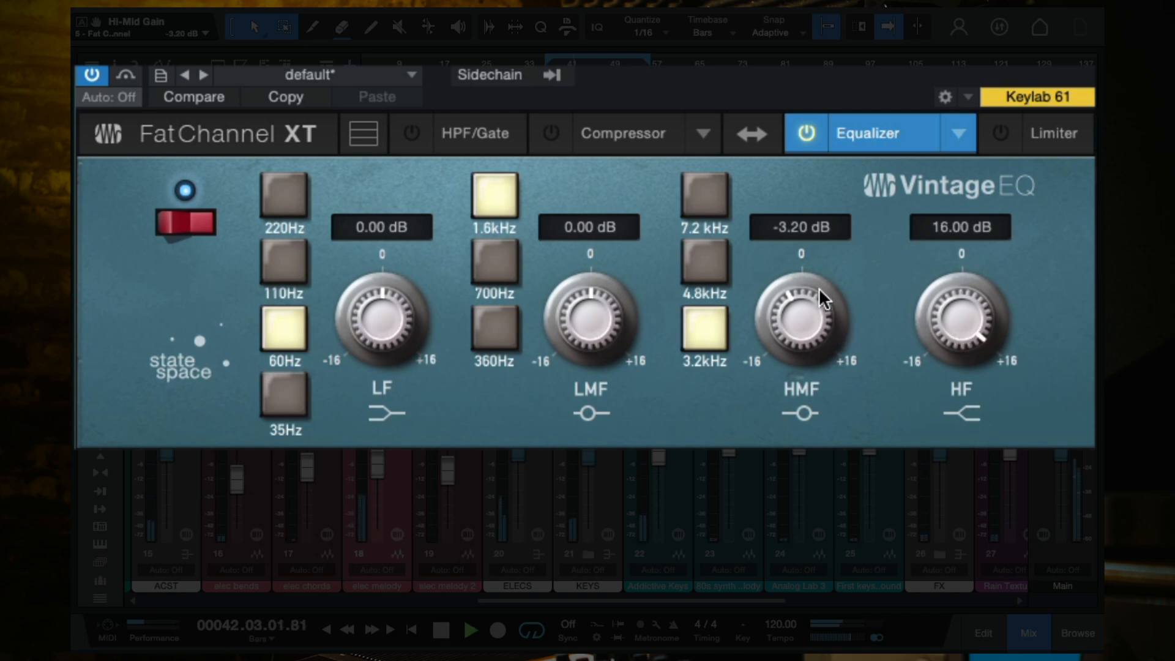
mouse_move(813, 304)
mouse_down()
mouse_move(813, 325)
mouse_move(816, 306)
mouse_up()
drag(972, 312, 972, 238)
key(space)
key(space)
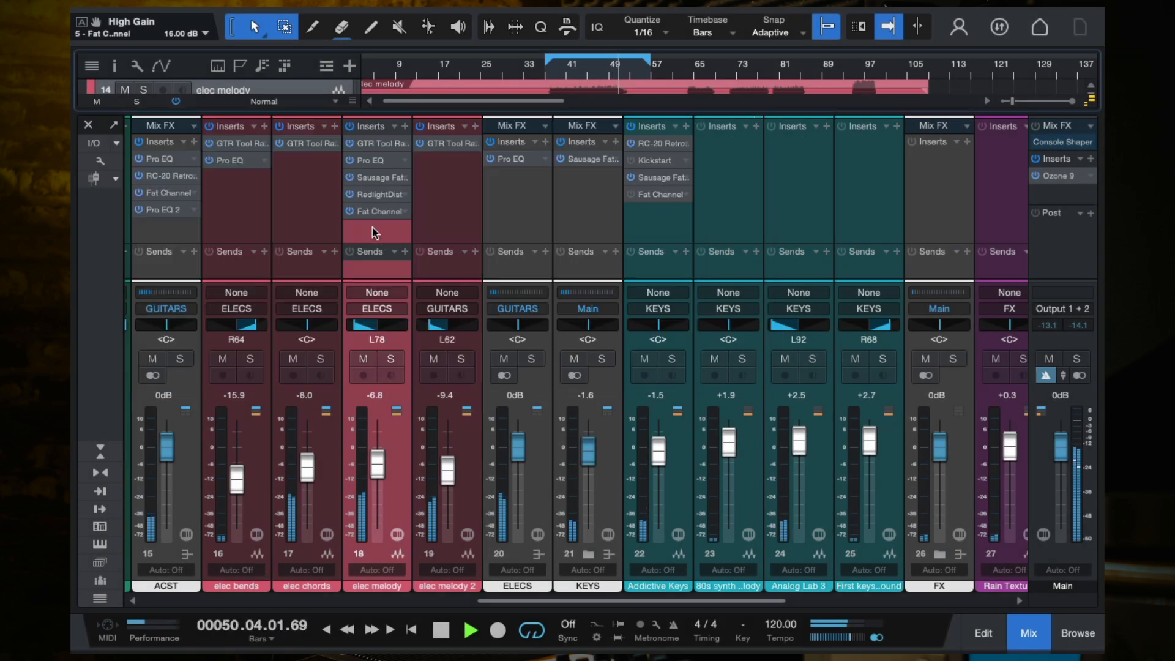
Lower the elec melody volume to -7.1 dB, stop playback, and return to the arrangement
drag(377, 463, 380, 471)
key(space)
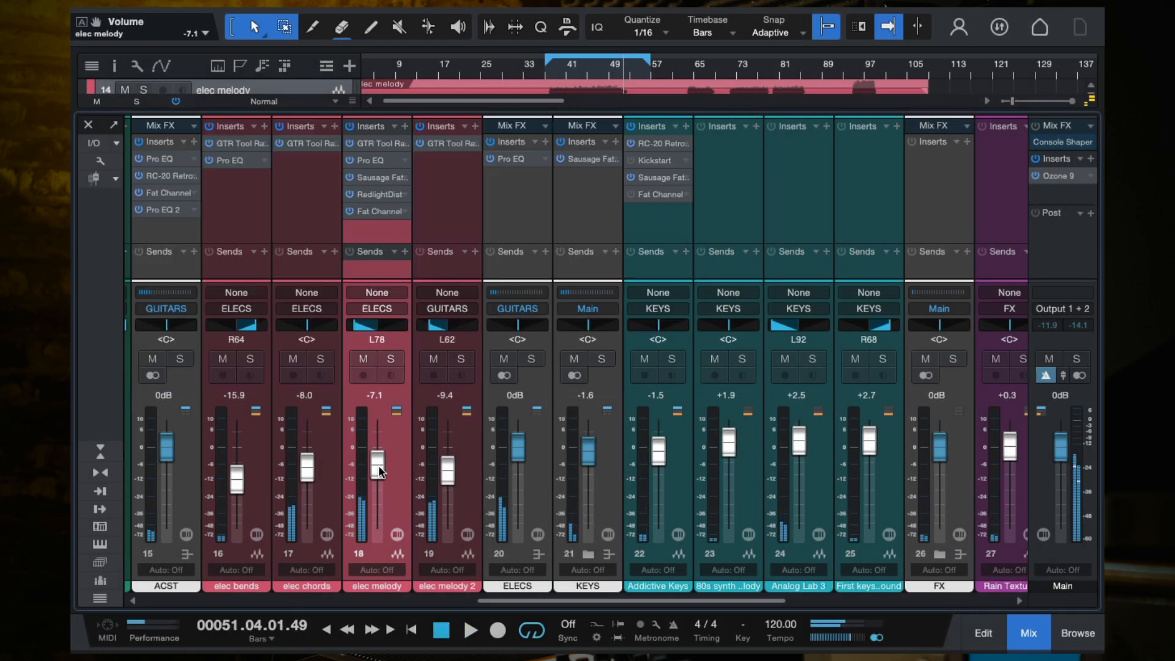
key(F3)
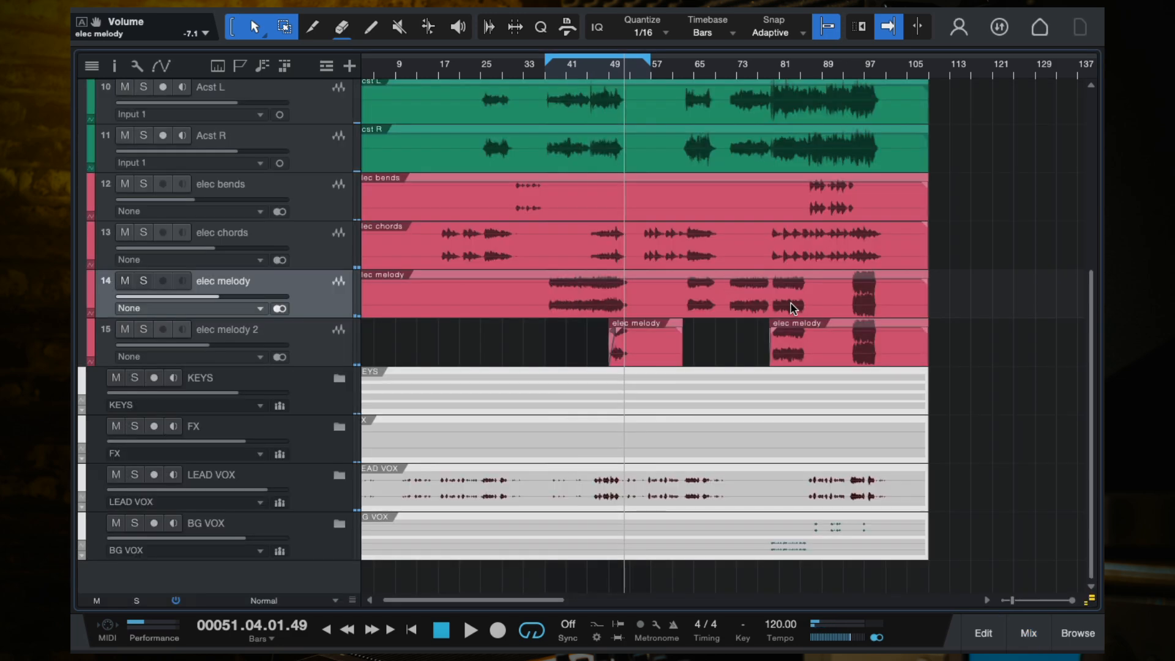
Turn looping off, save the song, and play the arrangement from around bar 16
scroll(585, 275, down, 4)
scroll(586, 275, up, 4)
scroll(586, 275, left, 2)
scroll(586, 275, up, 1)
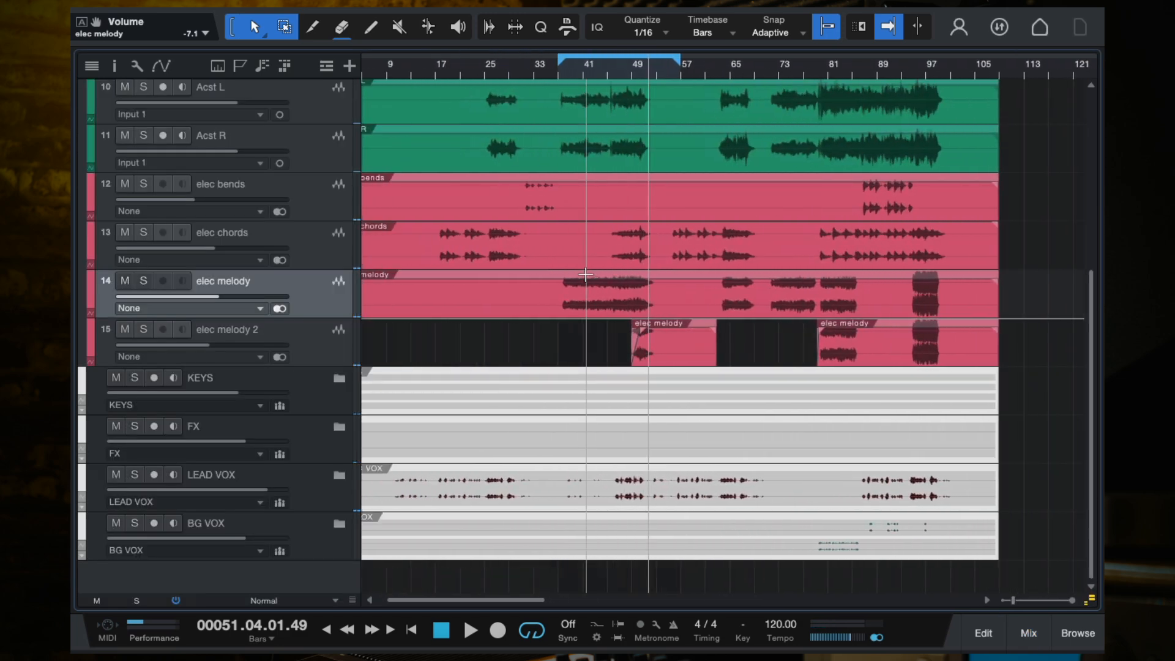
scroll(586, 275, down, 5)
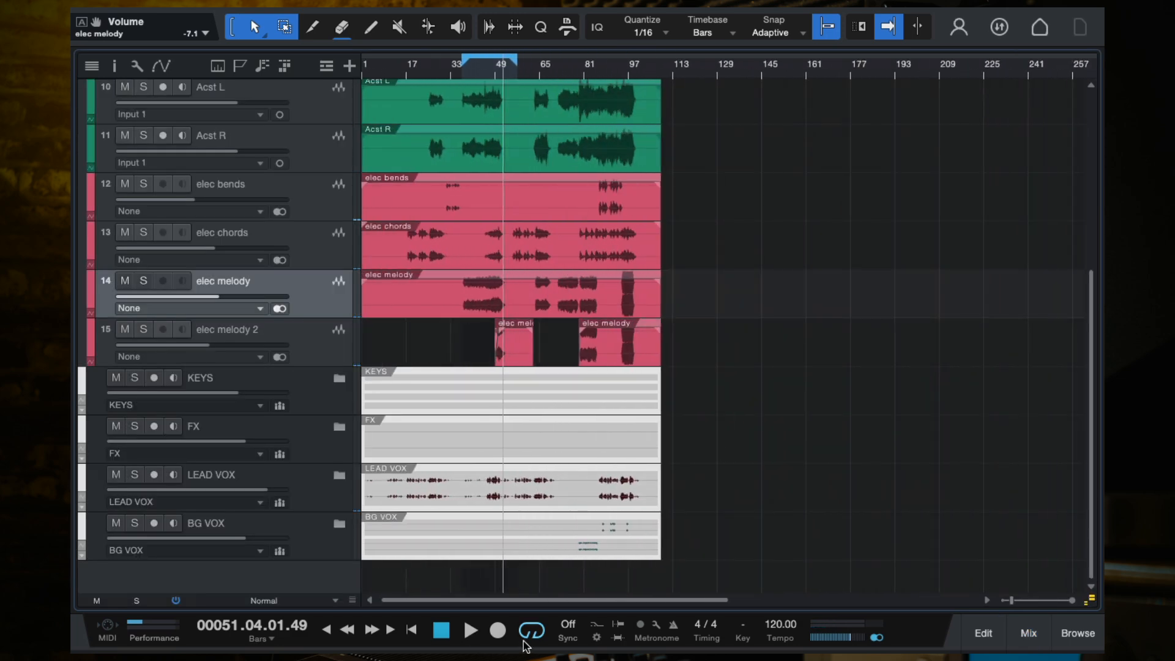
scroll(732, 451, down, 2)
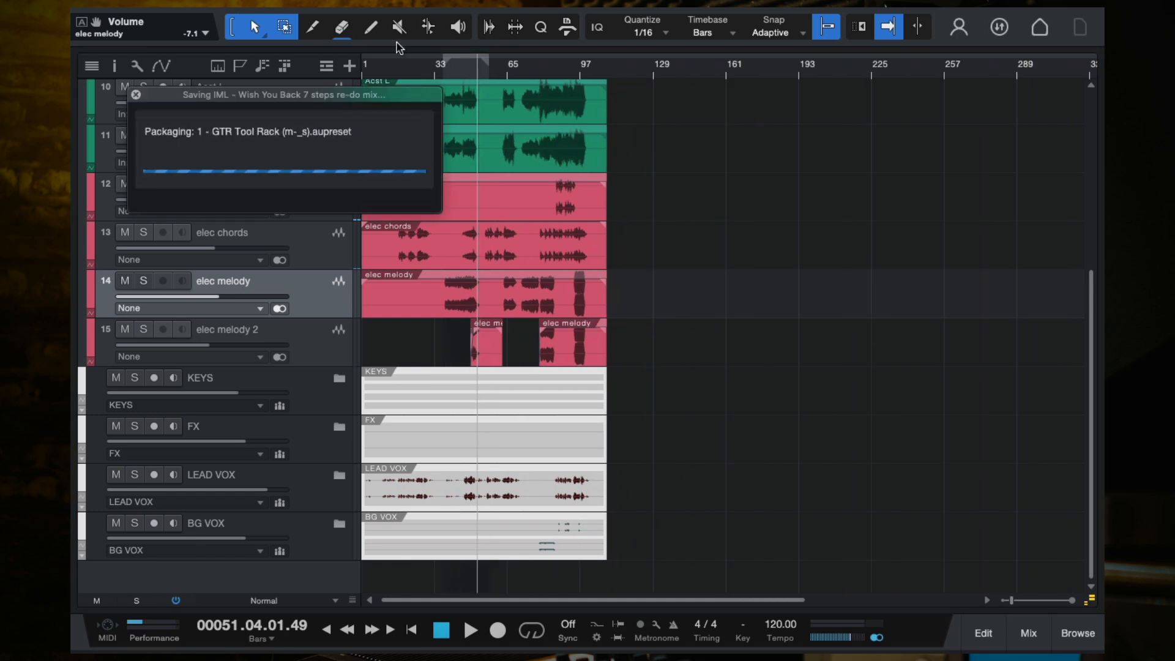
click(400, 70)
key(space)
scroll(493, 309, up, 2)
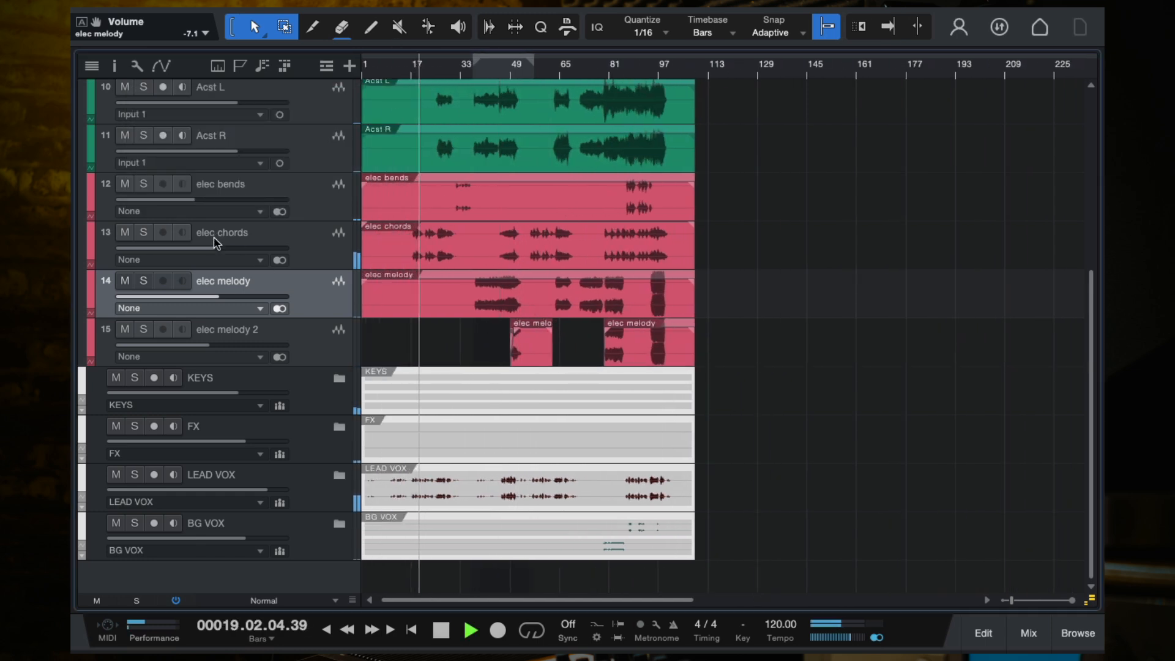
Set the elec chords volume to -9.6 dB, turn autoscroll on, and restart playback to check the level
drag(215, 247, 210, 249)
key(f)
key(space)
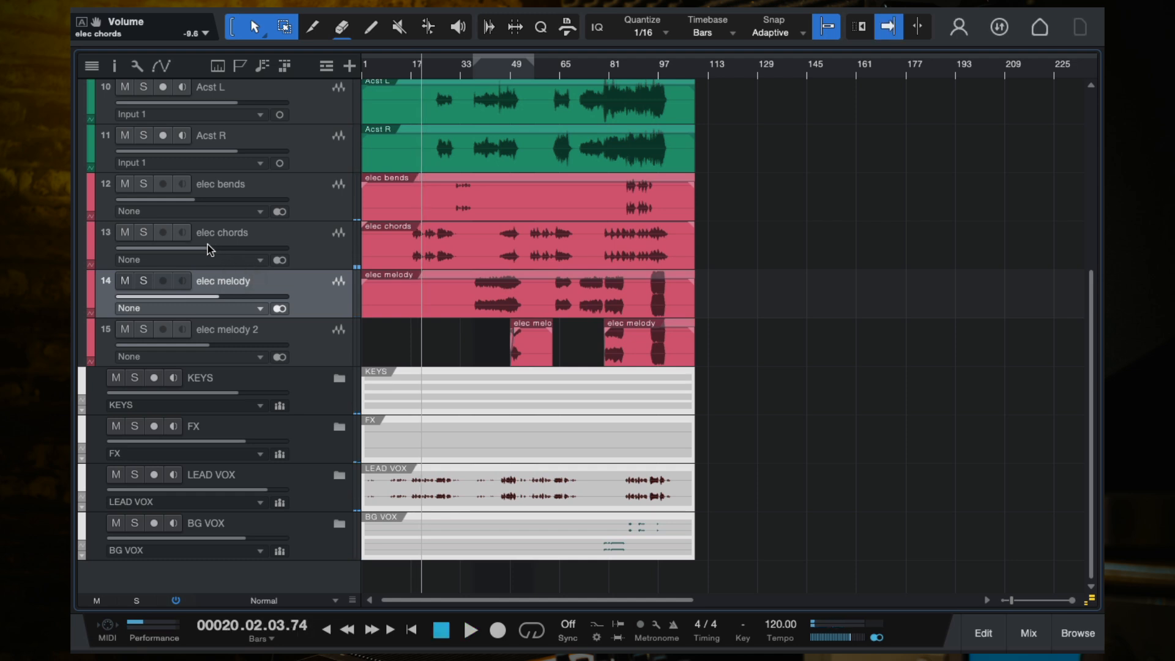
key(space)
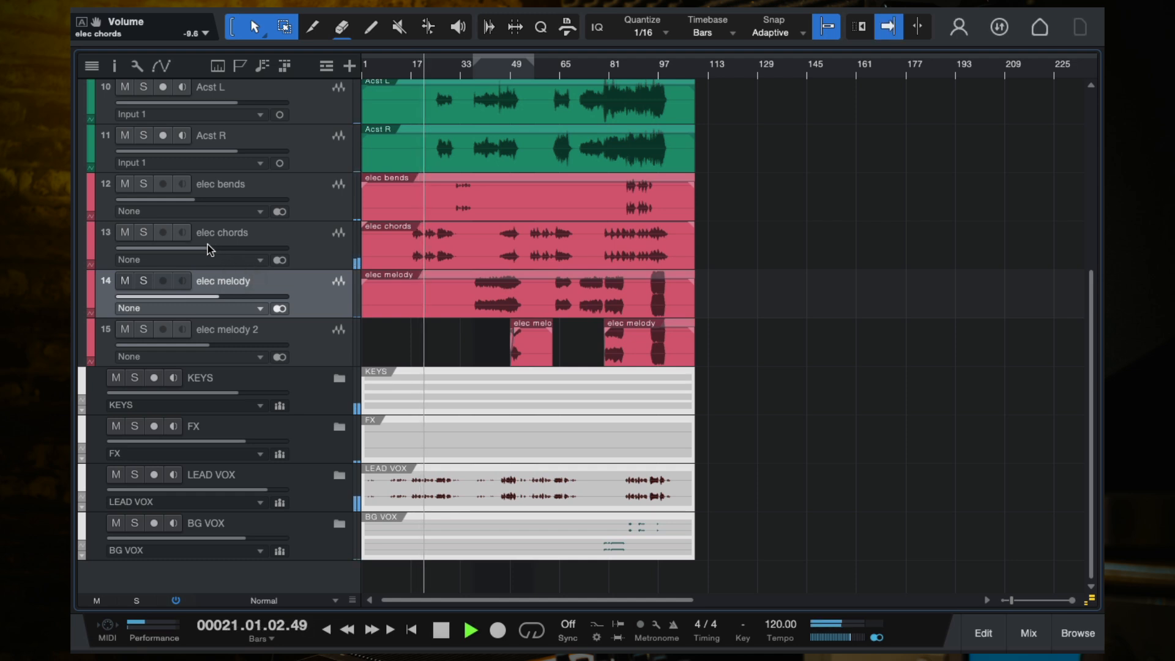
mouse_move(226, 248)
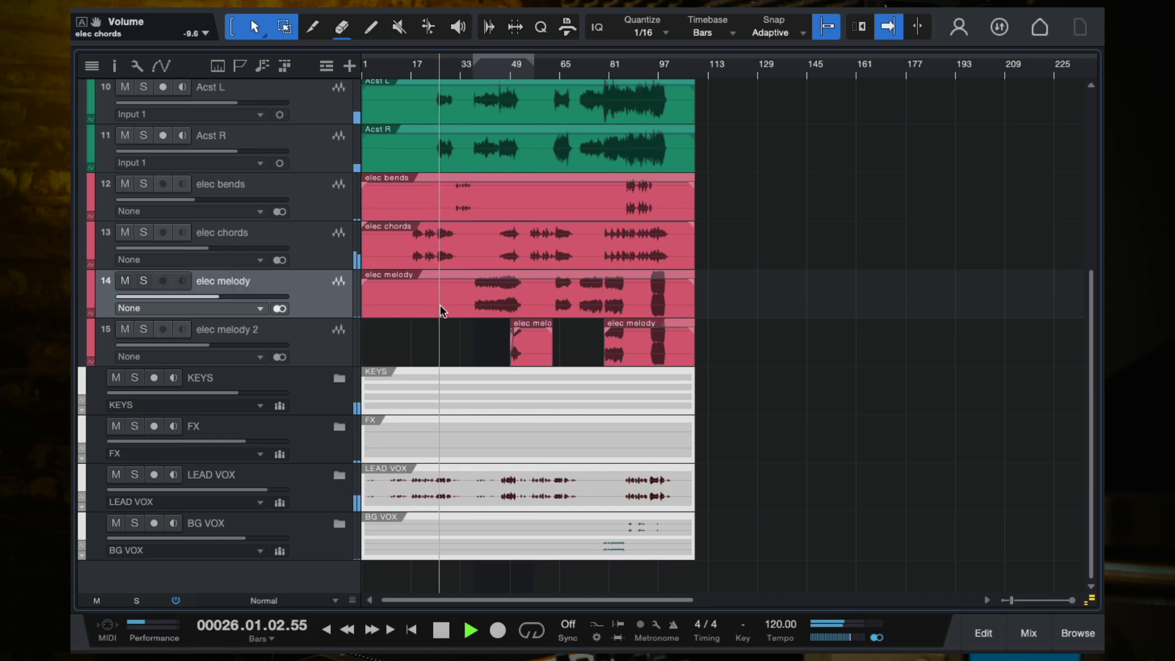
Stop playback and expand the KEYS folder to show its tracks
scroll(441, 308, up, 6)
key(space)
scroll(440, 311, down, 6)
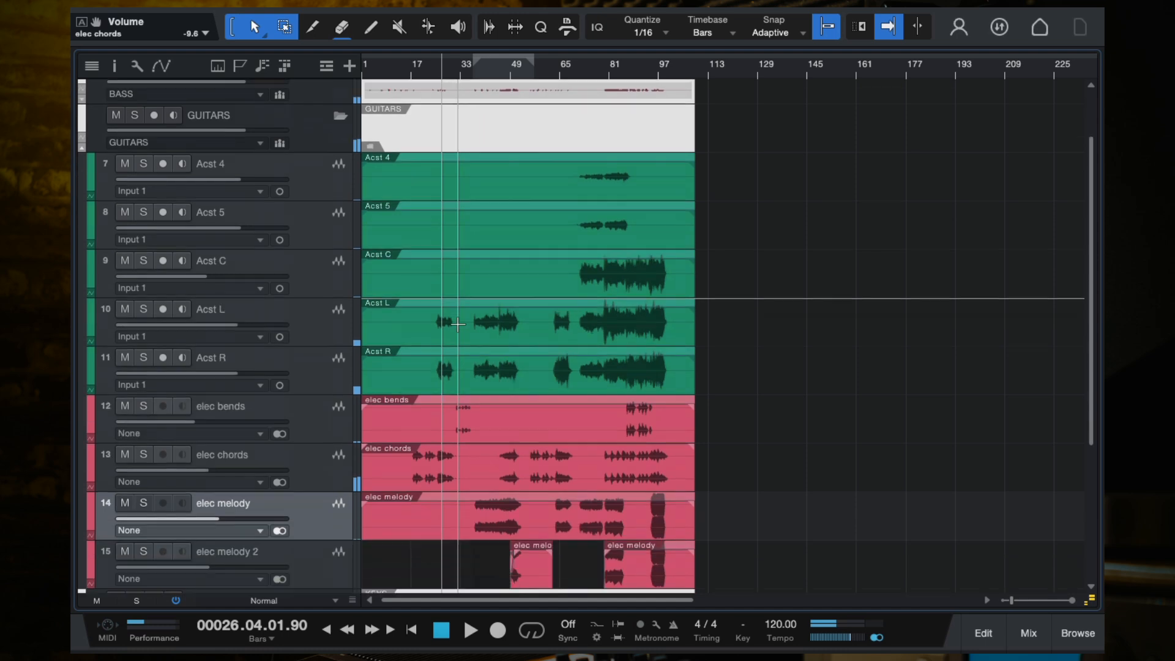
click(338, 381)
scroll(331, 380, down, 3)
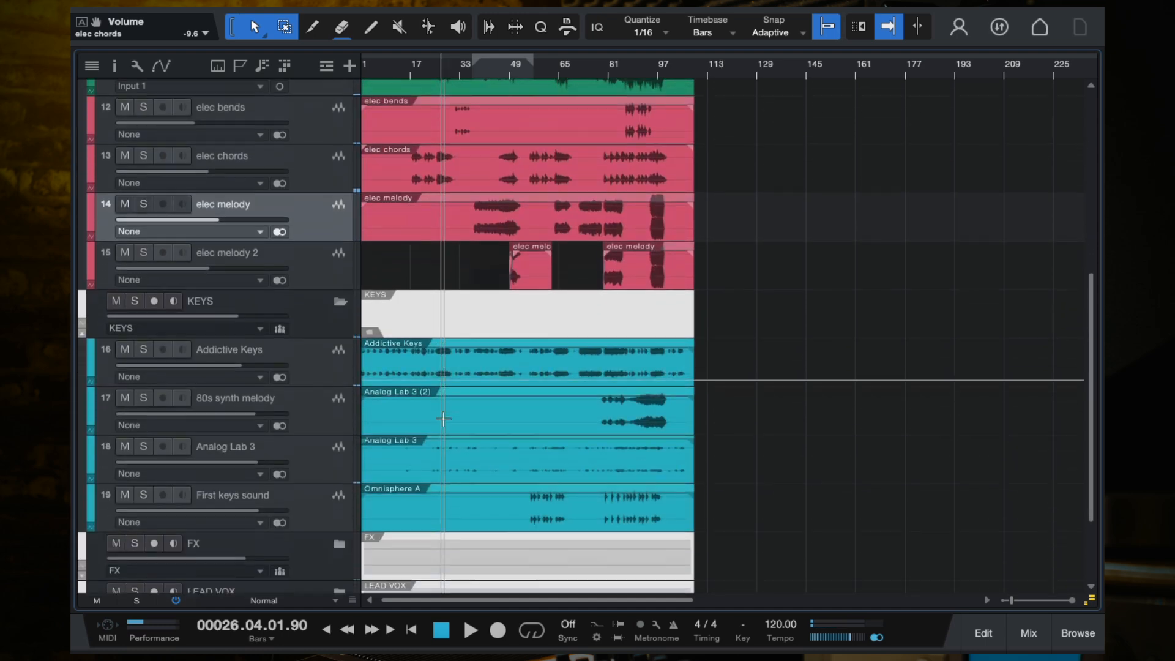
Adjust the Addictive Keys volume to +0.3 dB, resume playback, and raise it to +0.9 dB
drag(272, 351, 273, 357)
key(space)
scroll(409, 325, up, 2)
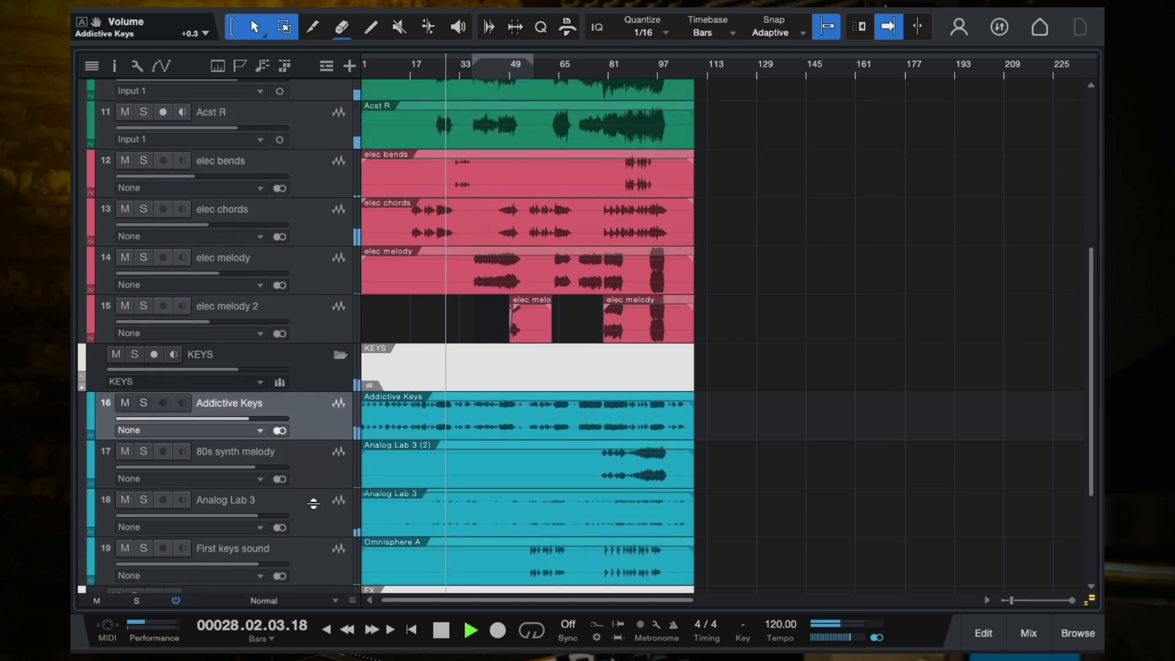
mouse_move(259, 418)
drag(258, 419, 262, 420)
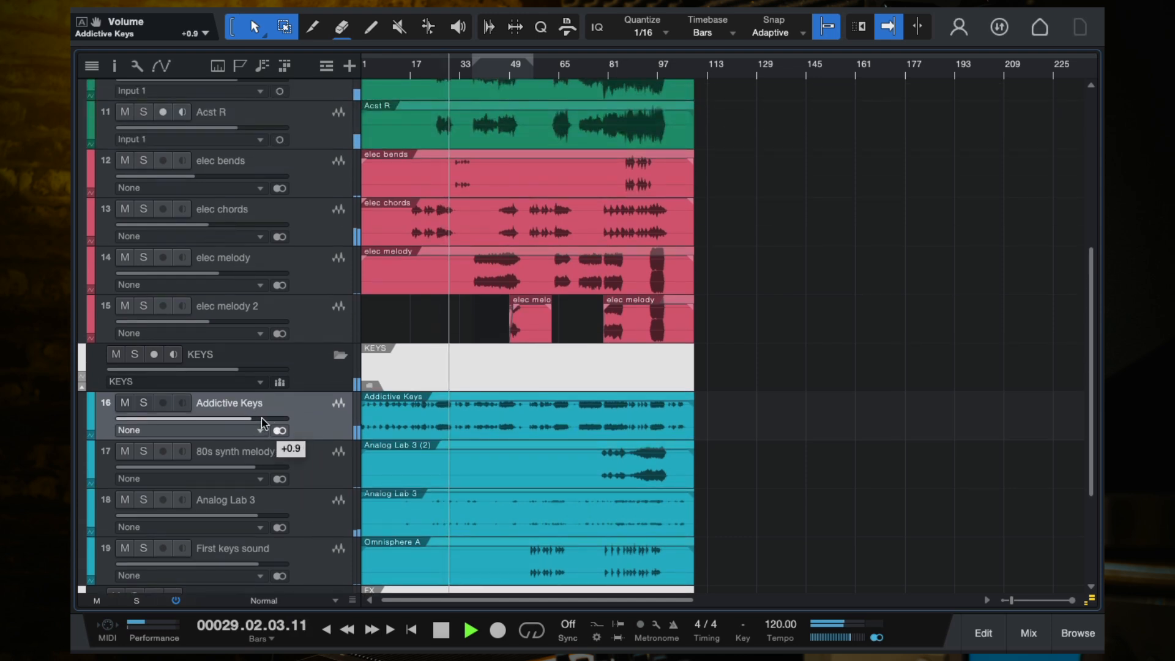
Lower the elec chords volume to -11.5 dB and replay the arrangement from around bar 17
drag(210, 231, 203, 231)
click(415, 69)
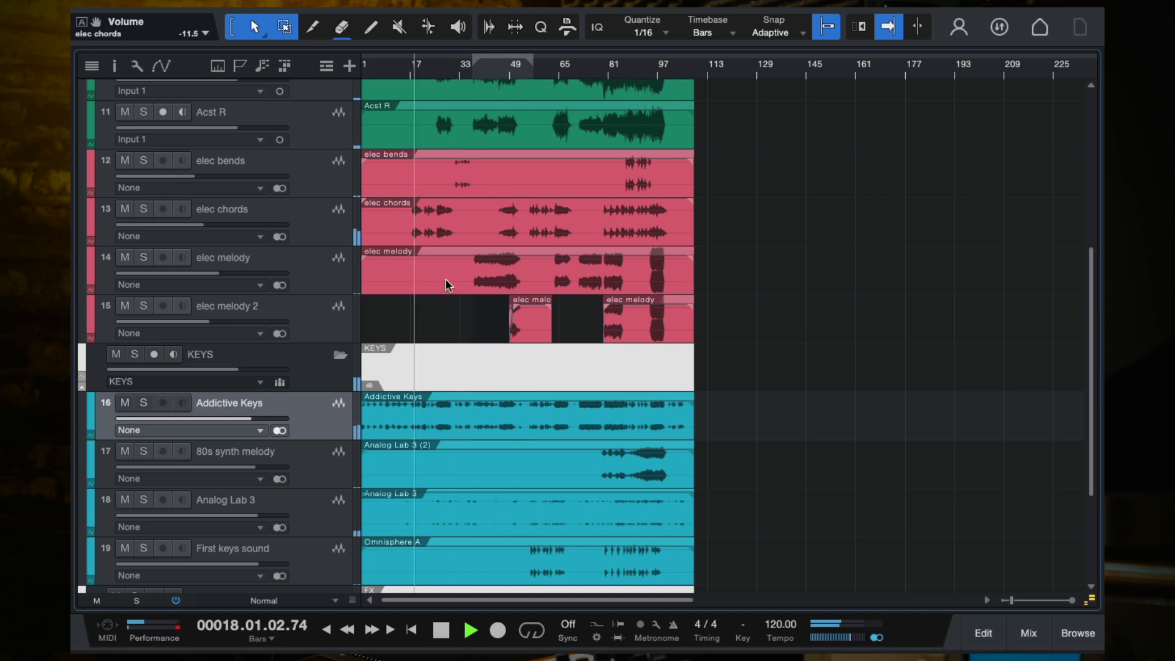
key(e)
key(e)
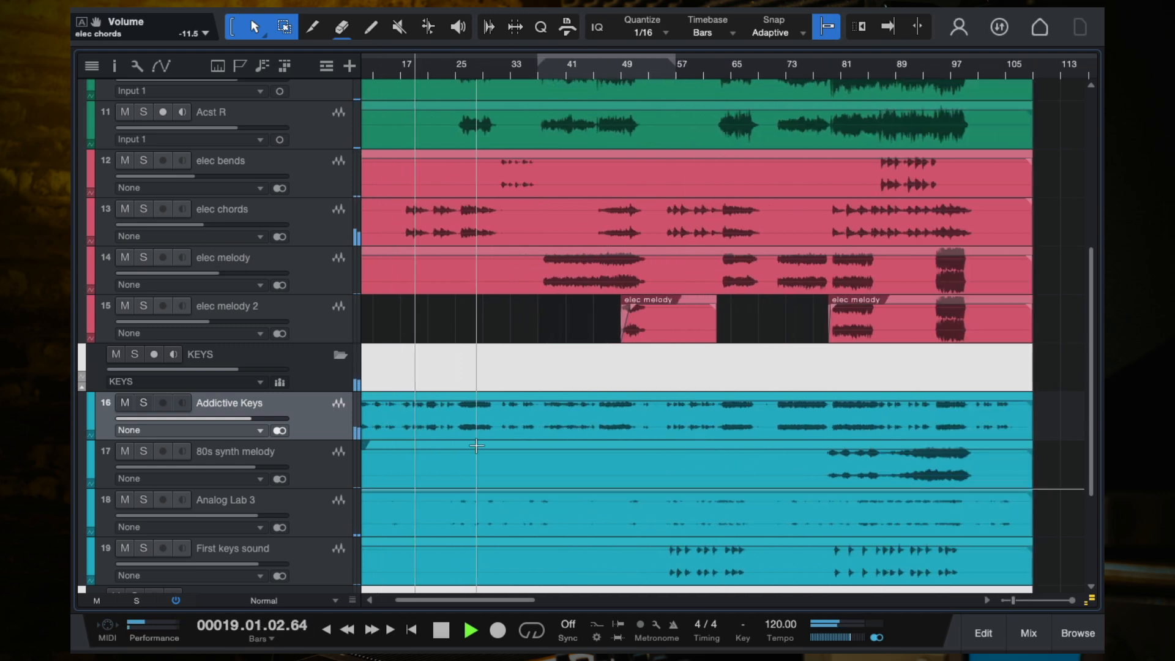
key(w)
key(w)
Raise the Addictive Keys volume to +1.5 dB during playback and stop playback
mouse_move(264, 421)
drag(265, 420, 267, 420)
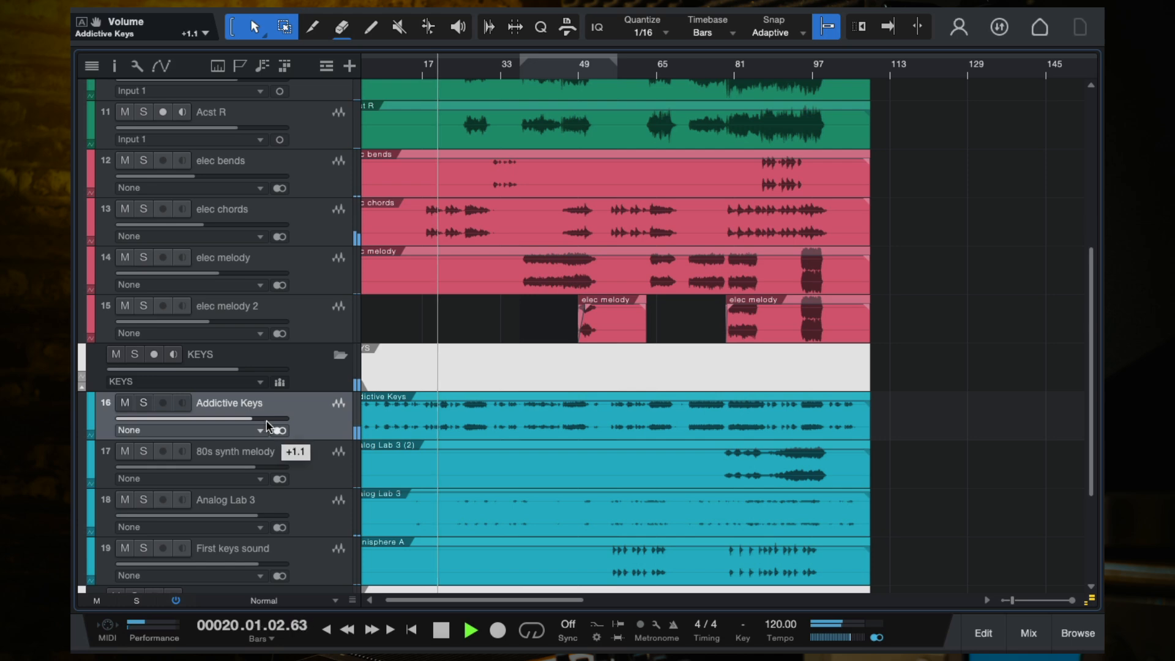
key(w)
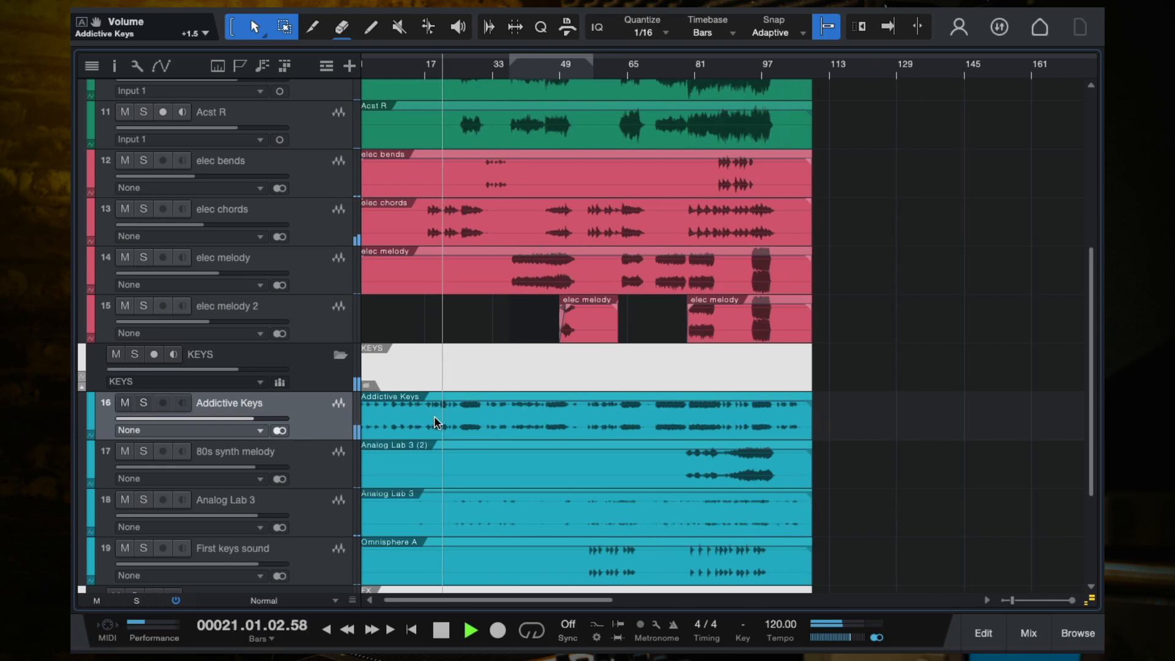
key(e)
key(e)
key(w)
key(space)
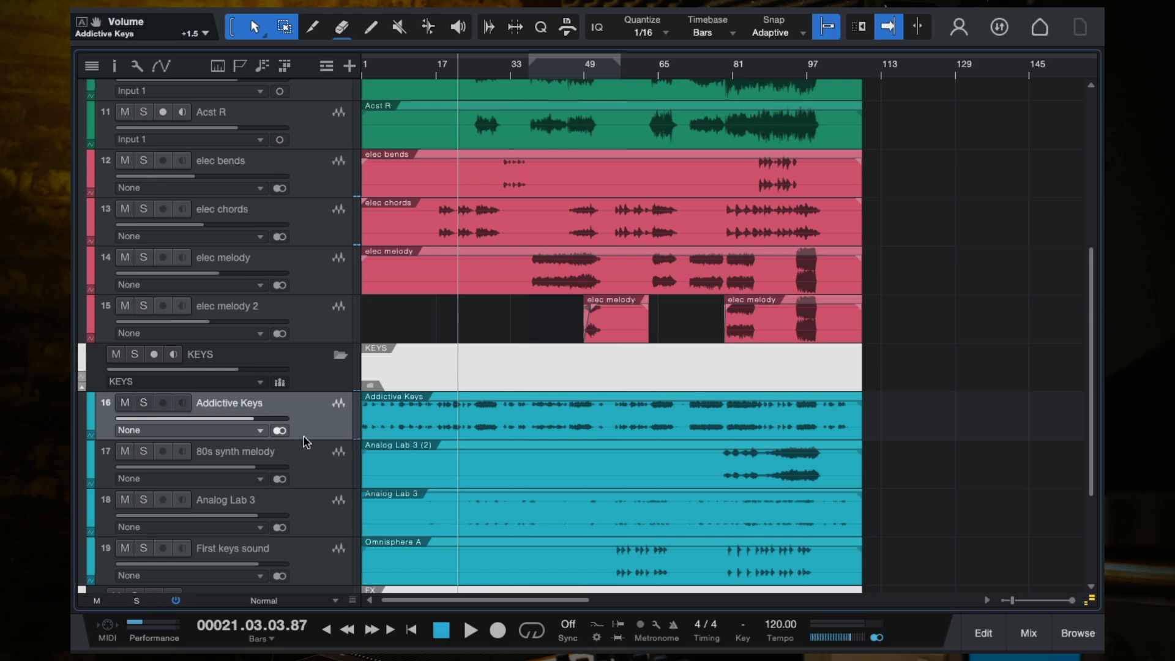
Compare the elec chords and Addictive Keys tracks in the arrangement and move the playhead to bar 6
click(311, 219)
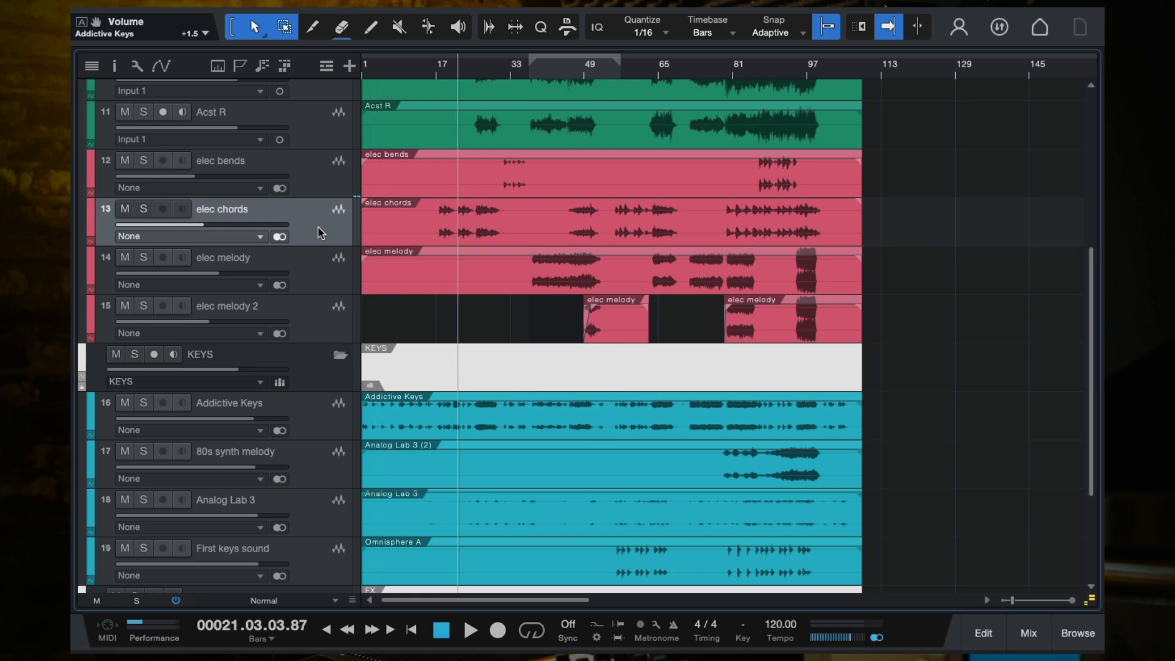
click(334, 411)
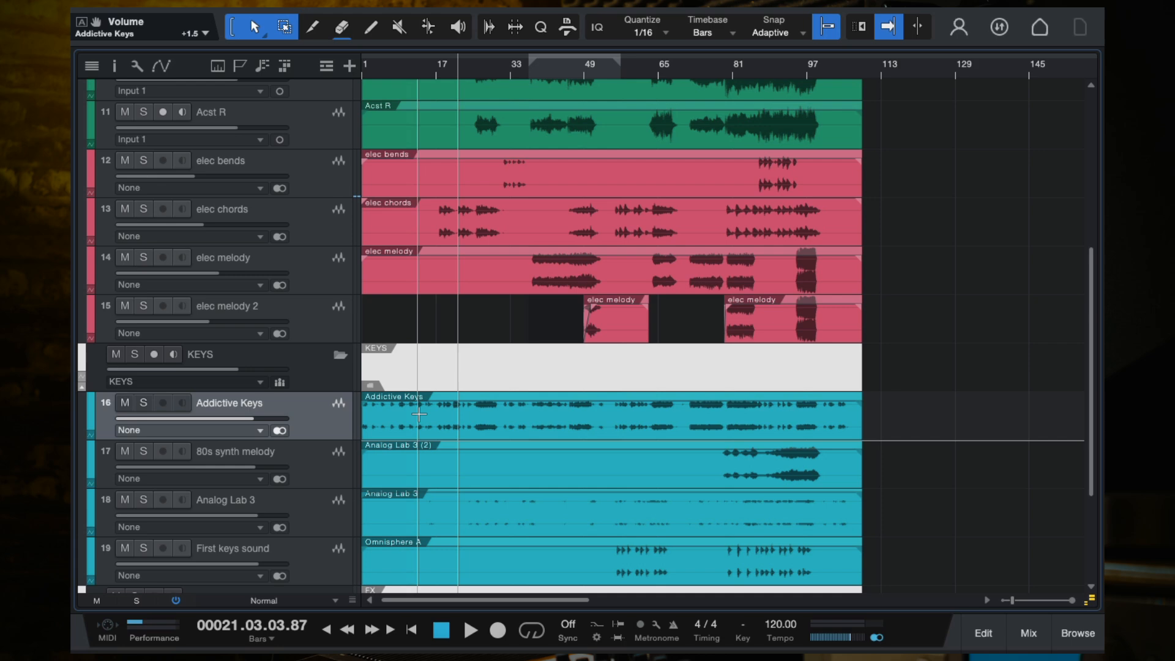
scroll(533, 480, down, 4)
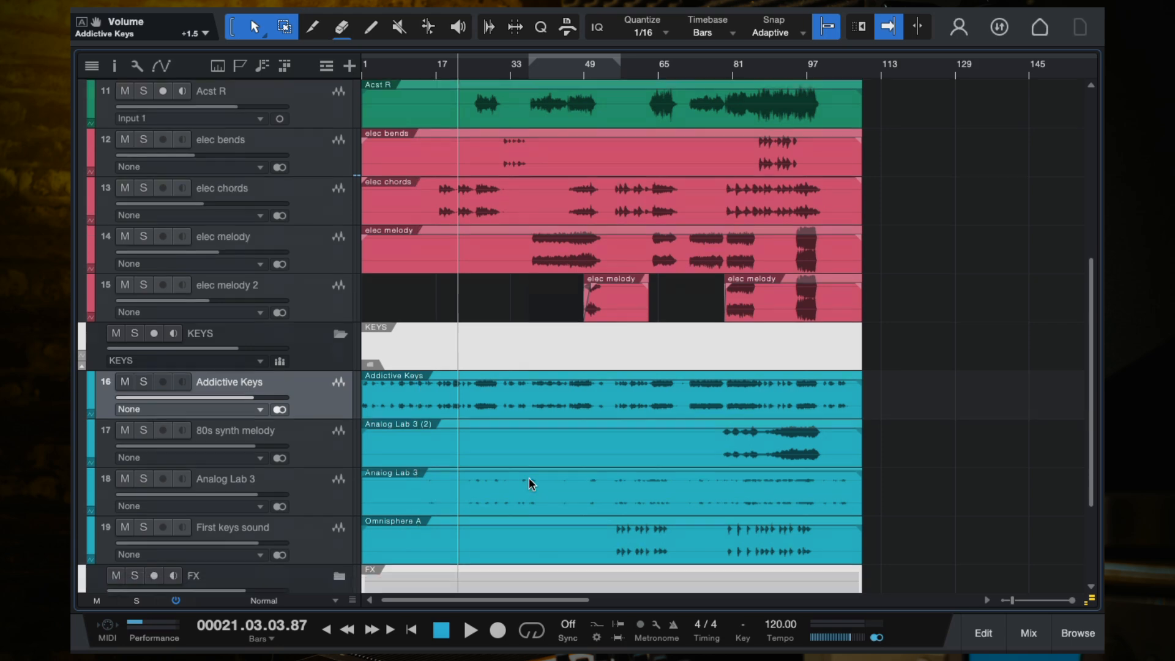
scroll(529, 484, up, 4)
scroll(528, 484, up, 1)
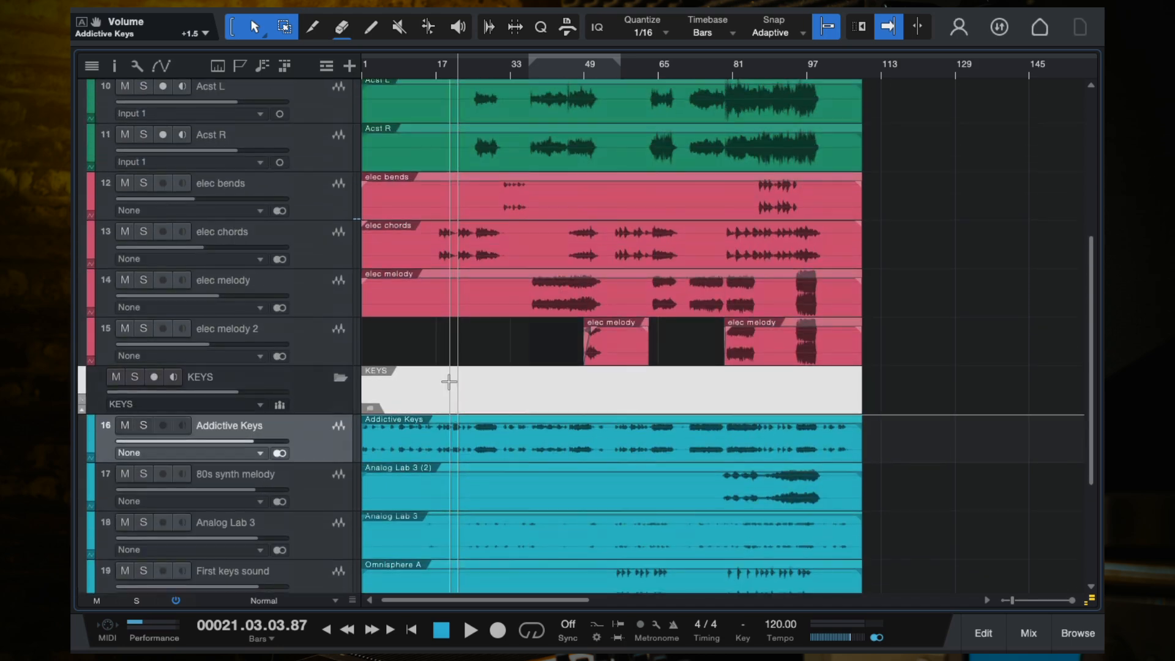
click(384, 66)
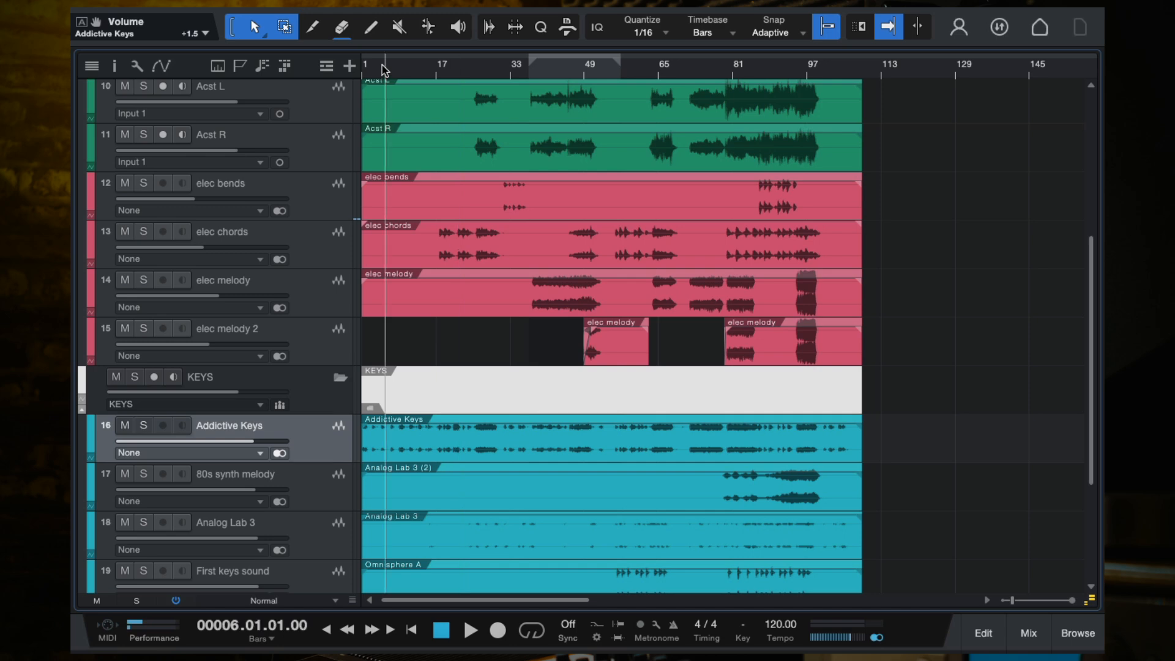
scroll(454, 192, down, 5)
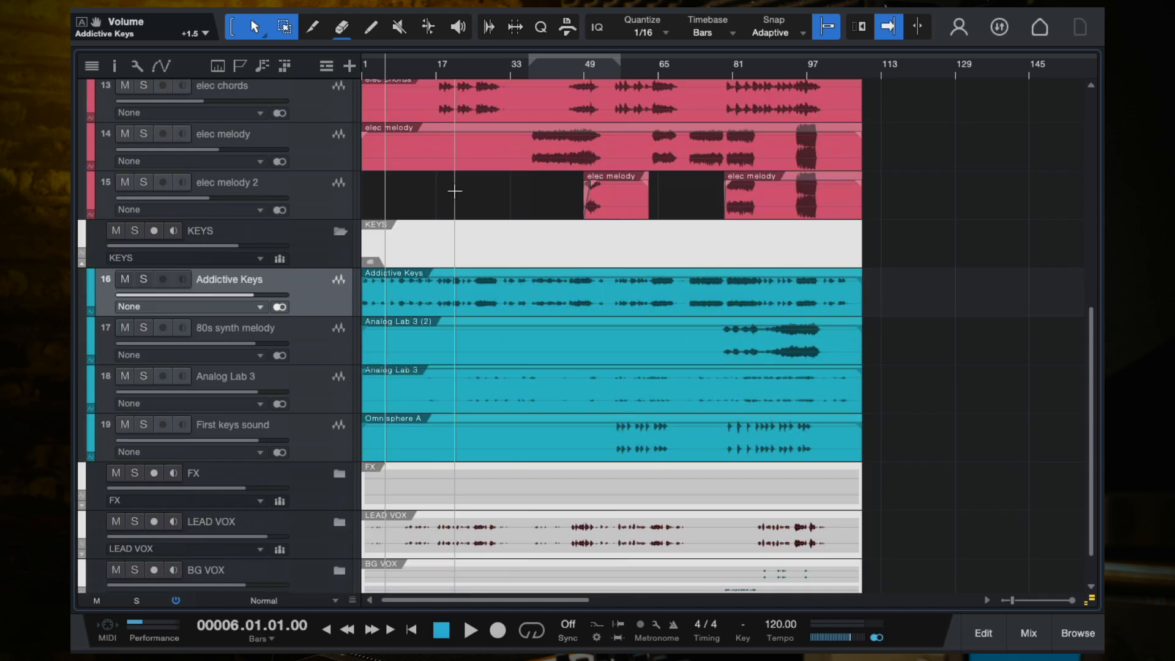
Collapse the GUITARS and KEYS folders in the track list
scroll(455, 192, up, 10)
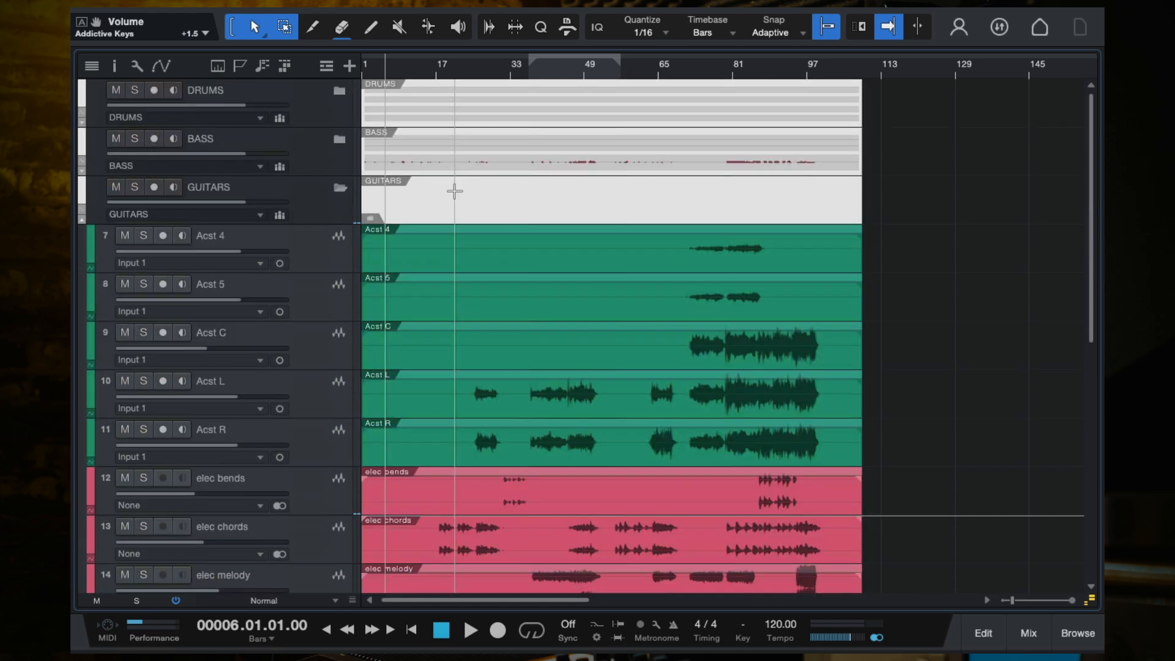
click(341, 190)
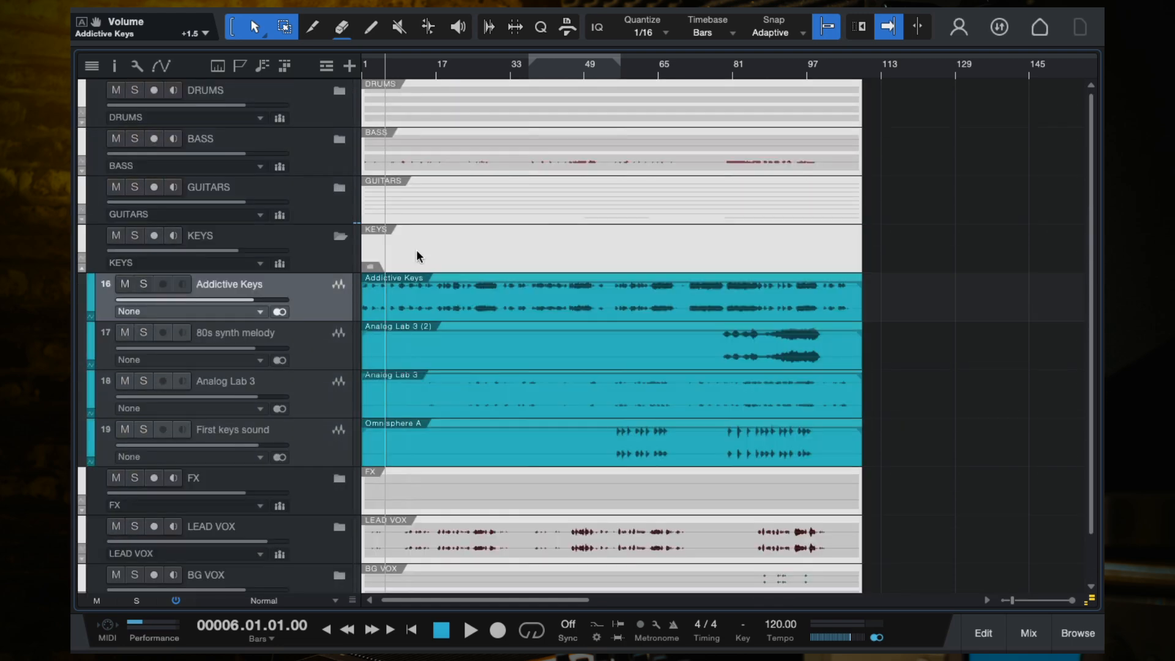
click(340, 236)
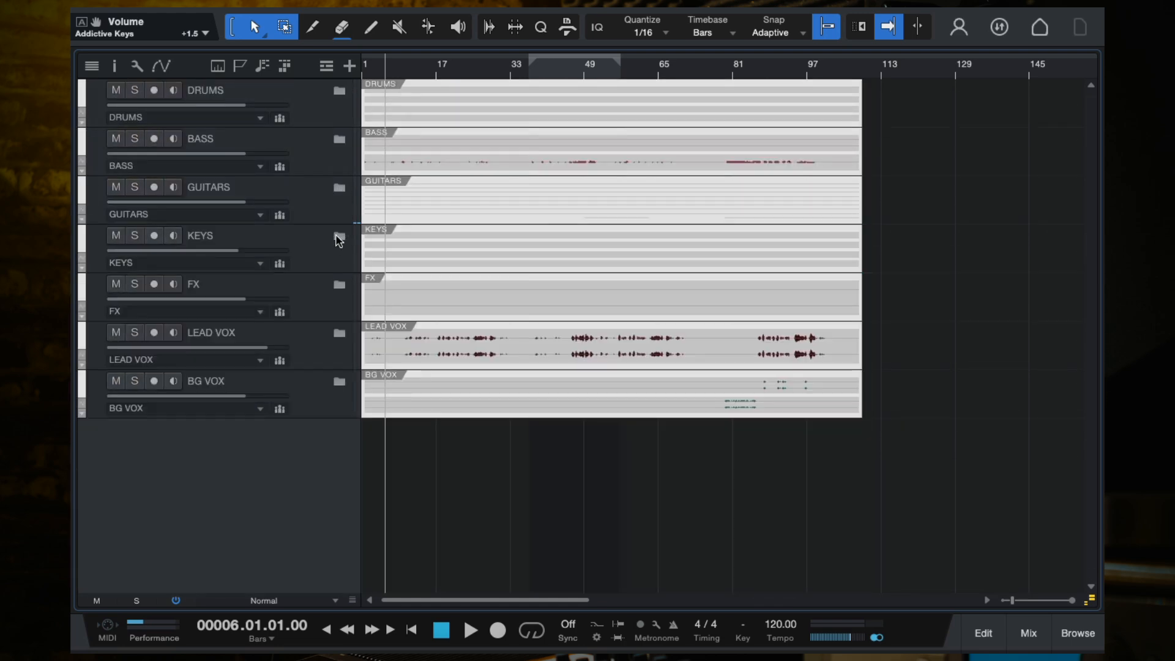
Expand the GUITARS folder and play the arrangement from around bar 89
click(339, 188)
scroll(470, 227, down, 1)
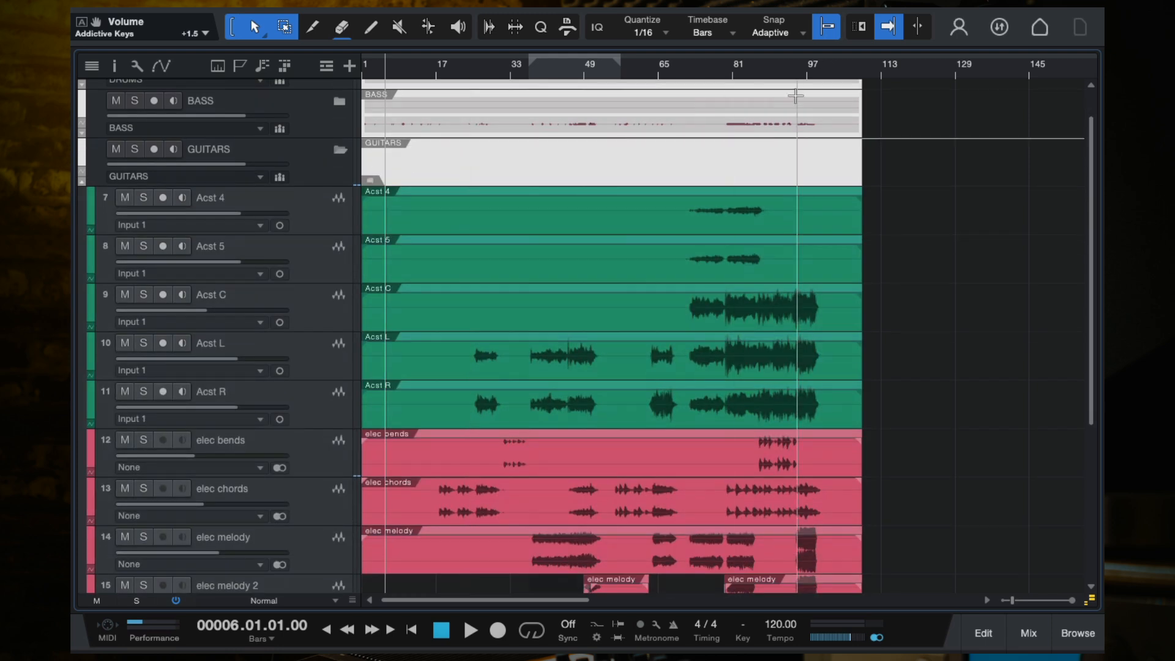
click(771, 67)
key(space)
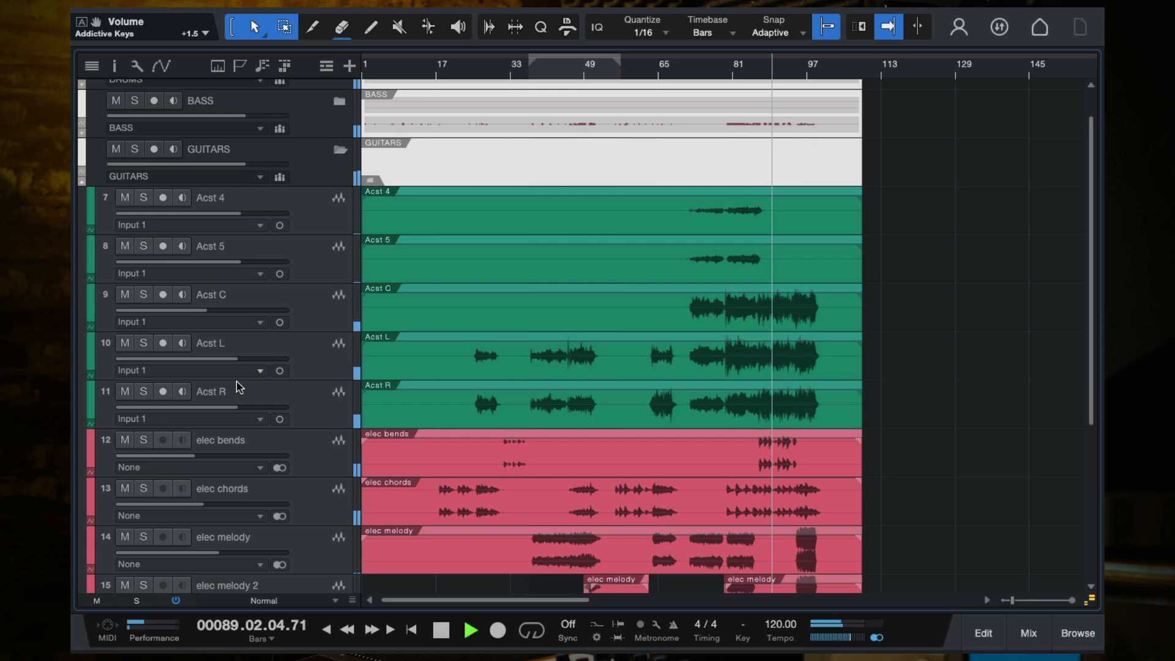
scroll(572, 370, down, 5)
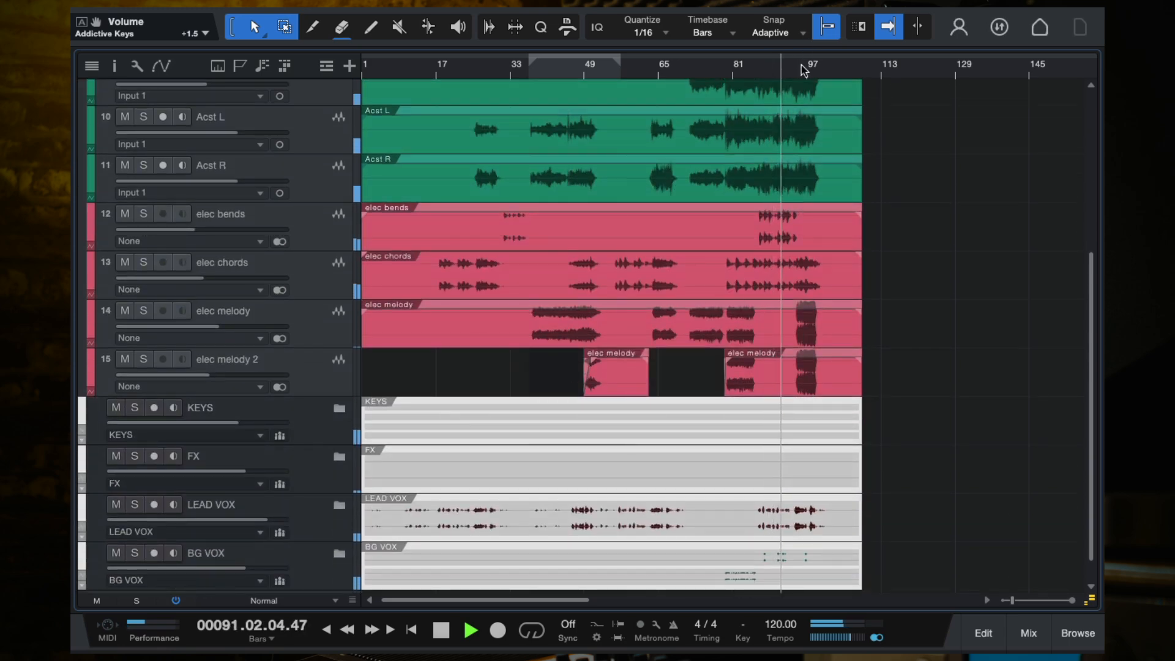
Play from around bar 95, set elec melody to -7.7 dB and elec melody 2 to -12.3 dB, and stop playback
click(801, 65)
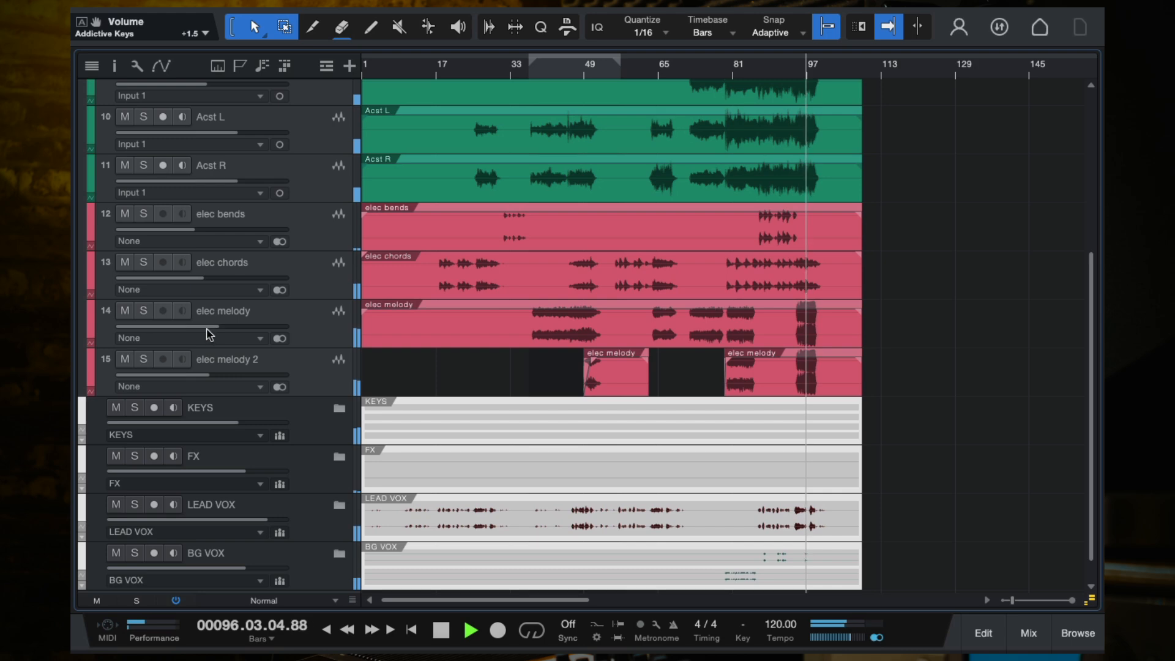
drag(208, 327, 204, 325)
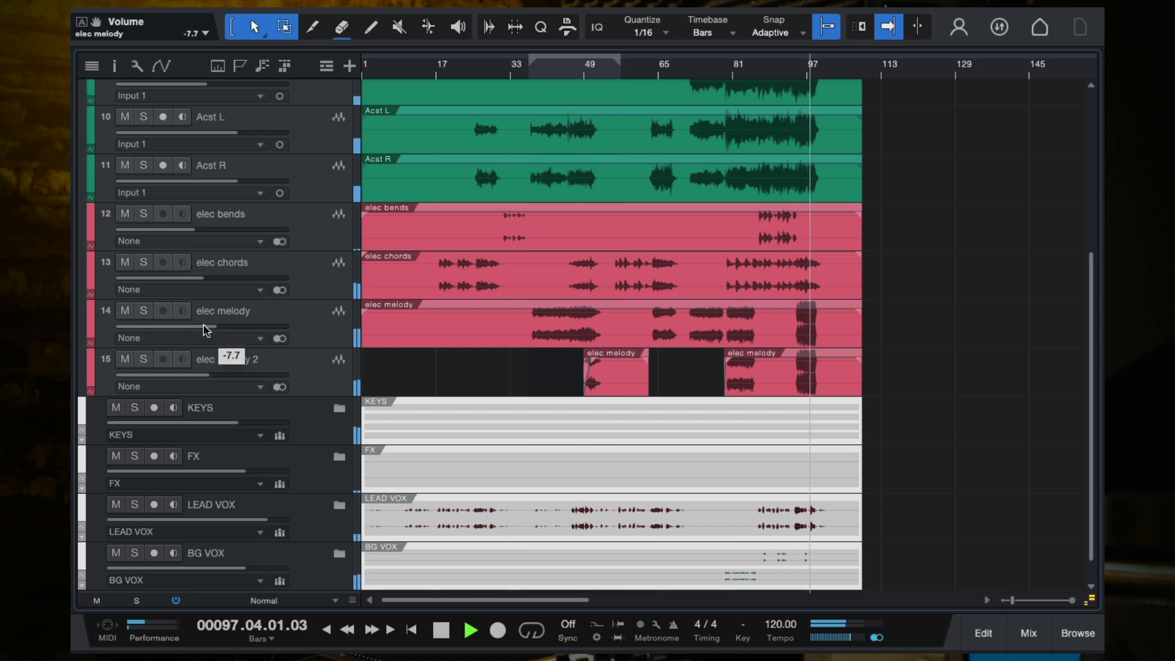
drag(180, 377, 172, 375)
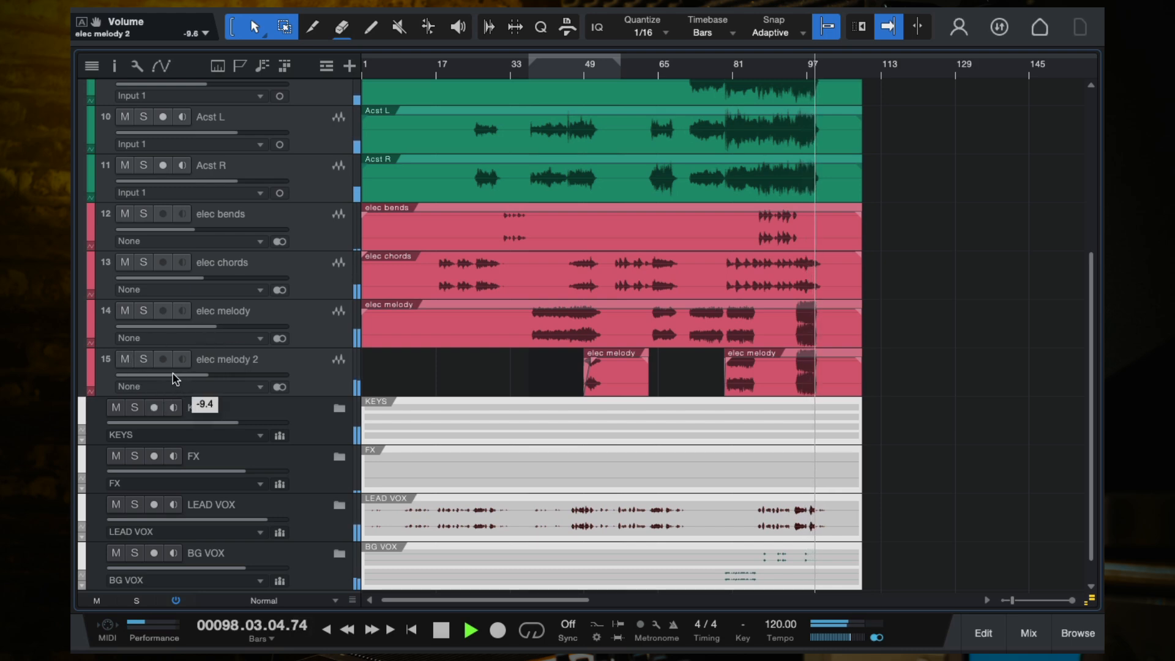
key(space)
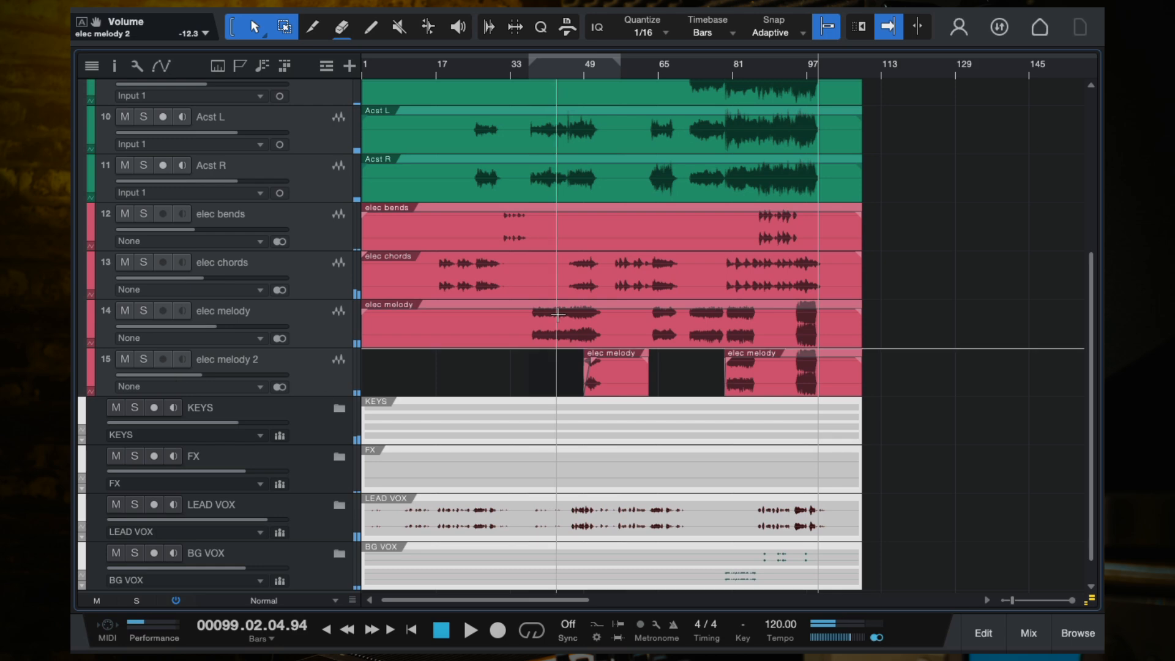